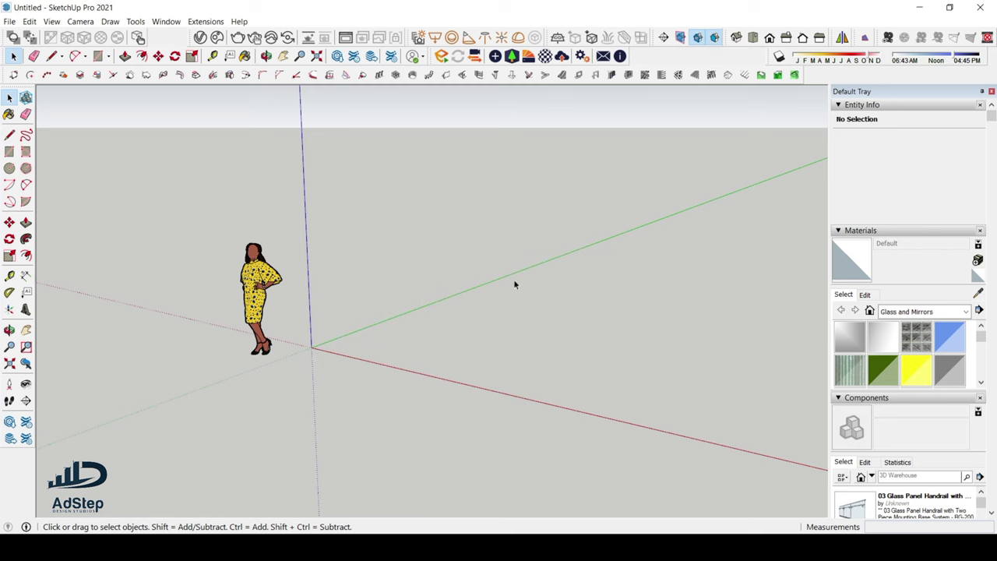
Step: Check the stair reference photo, zoom around the scale figure, and open the View menu
{"action": "left_click", "coordinate": [627, 514]}
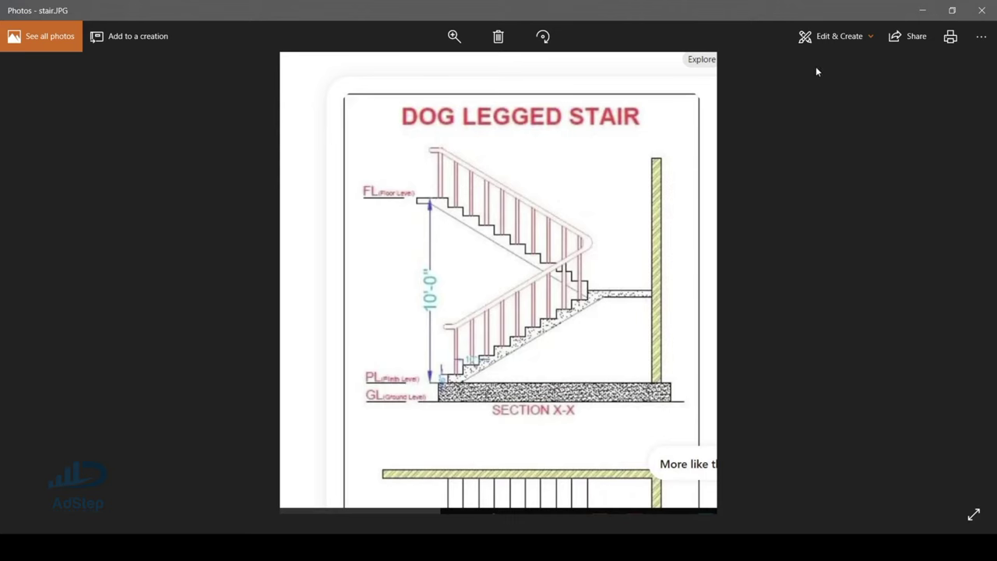
{"action": "left_click", "coordinate": [925, 11]}
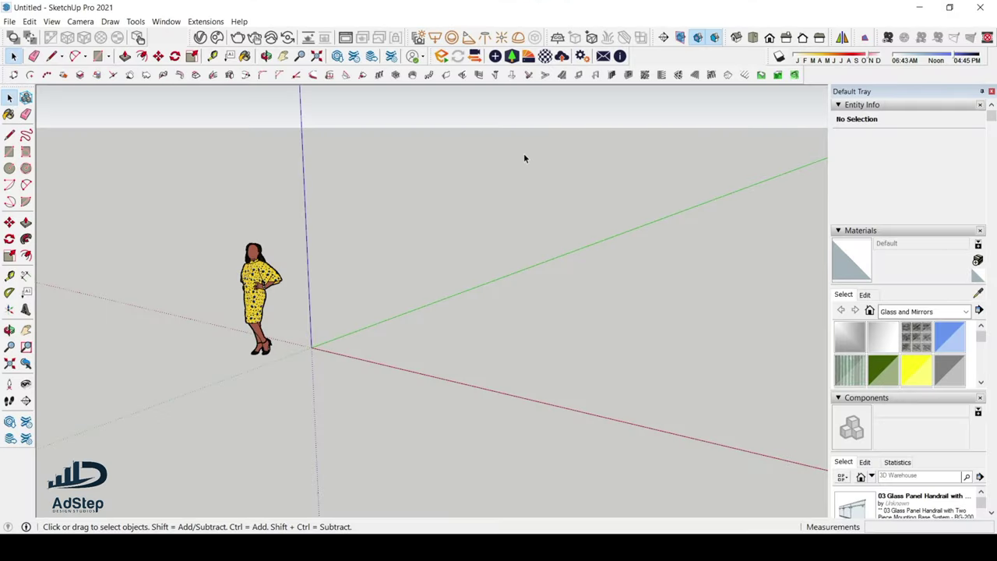
{"action": "scroll", "coordinate": [100, 288], "scroll_direction": "up", "scroll_amount": 1}
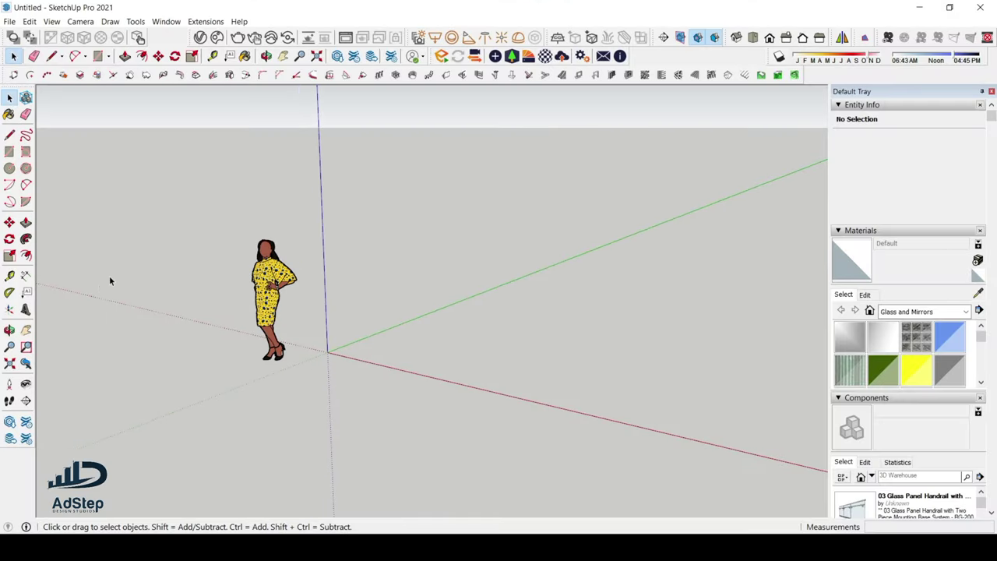
{"action": "scroll", "coordinate": [262, 340], "scroll_direction": "down", "scroll_amount": 3}
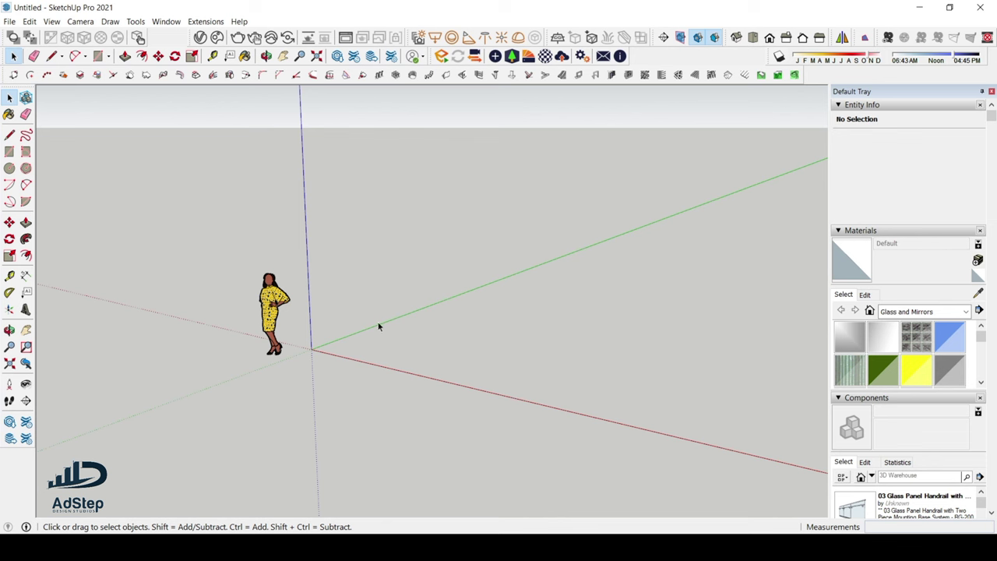
{"action": "scroll", "coordinate": [186, 333], "scroll_direction": "up", "scroll_amount": 1}
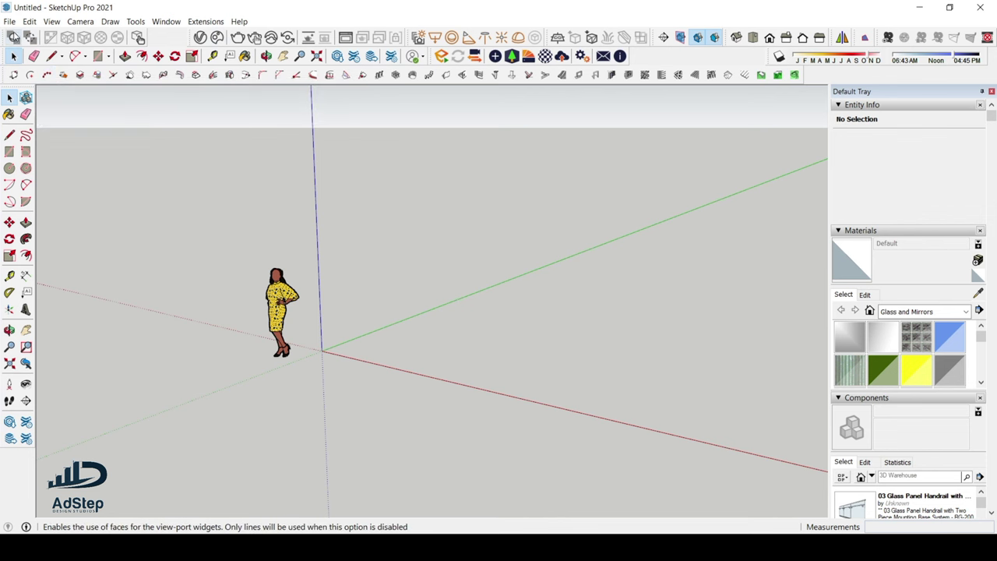
{"action": "left_click", "coordinate": [32, 25]}
{"action": "mouse_move", "coordinate": [46, 24]}
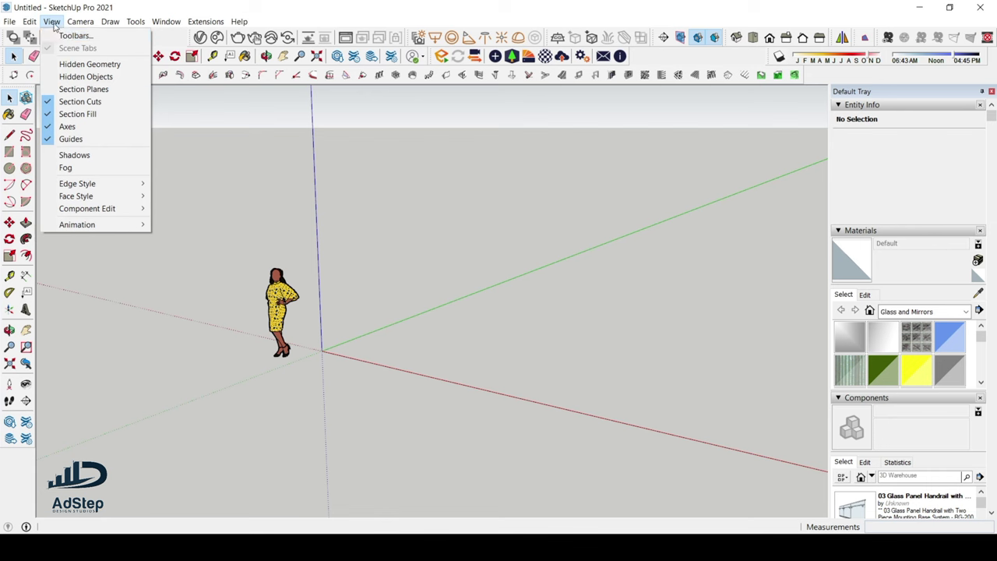
Step: Switch Large Icons on and back off in View > Toolbars, then close the dialog
{"action": "left_click", "coordinate": [73, 36]}
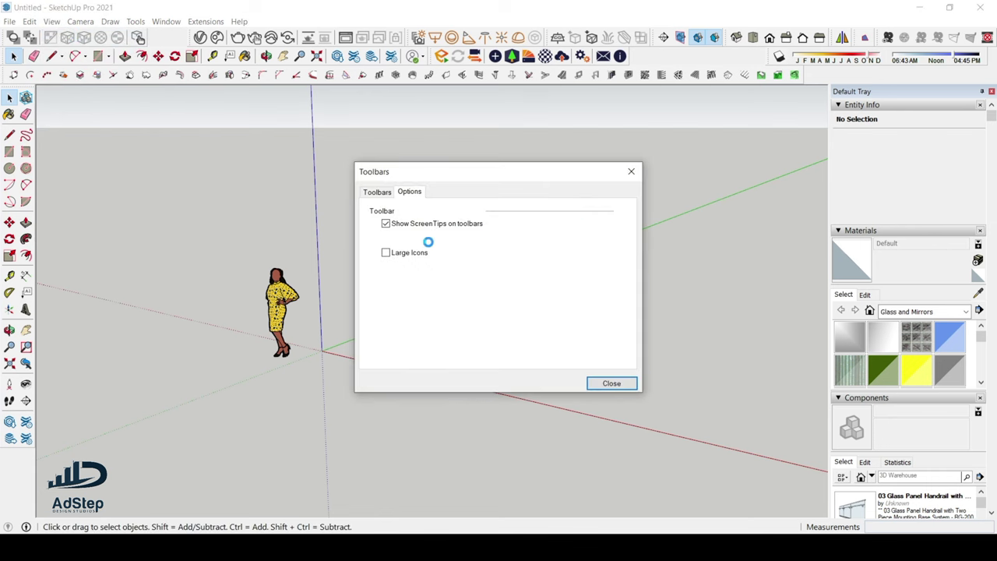
{"action": "left_click", "coordinate": [387, 254]}
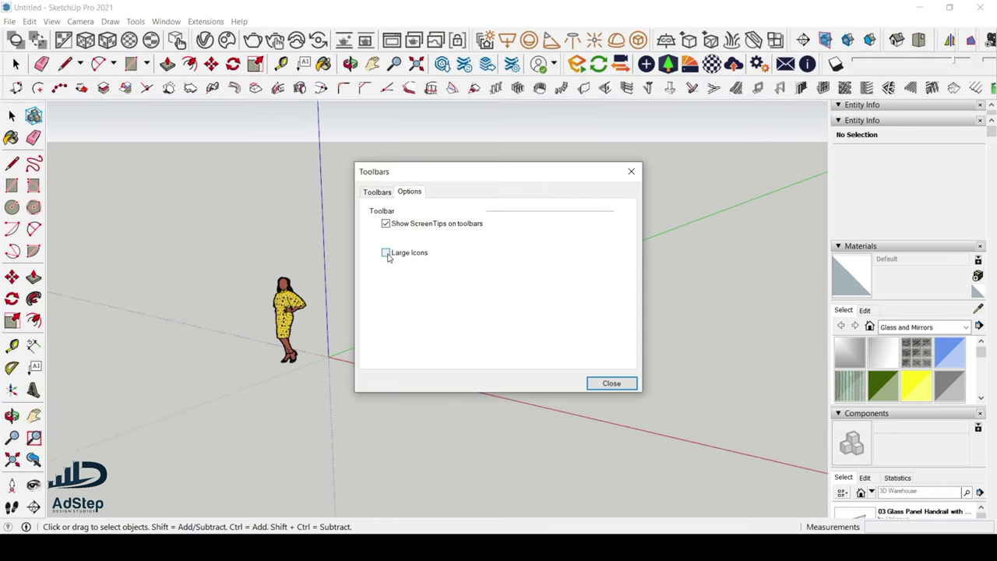
{"action": "left_click", "coordinate": [387, 254]}
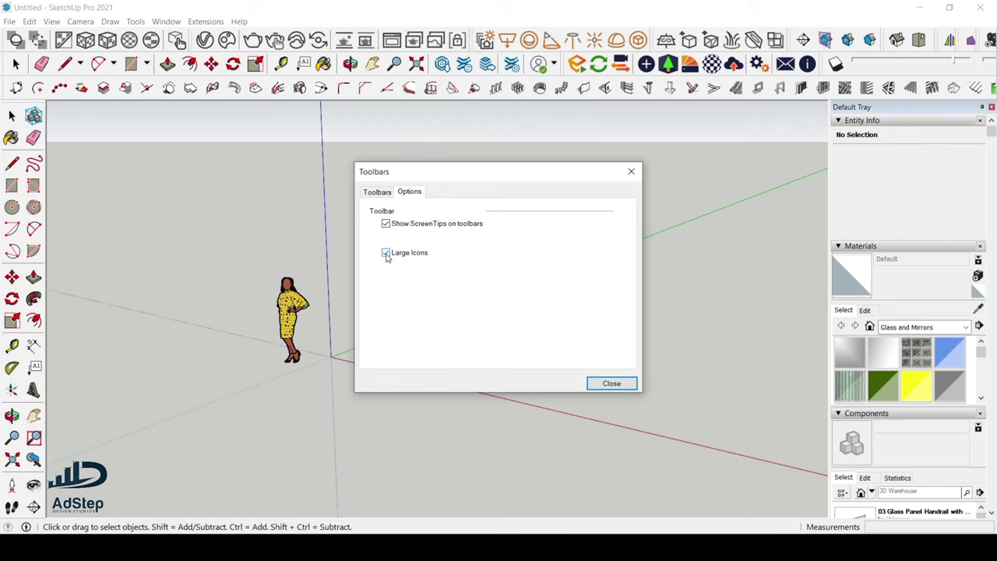
{"action": "left_click", "coordinate": [387, 254]}
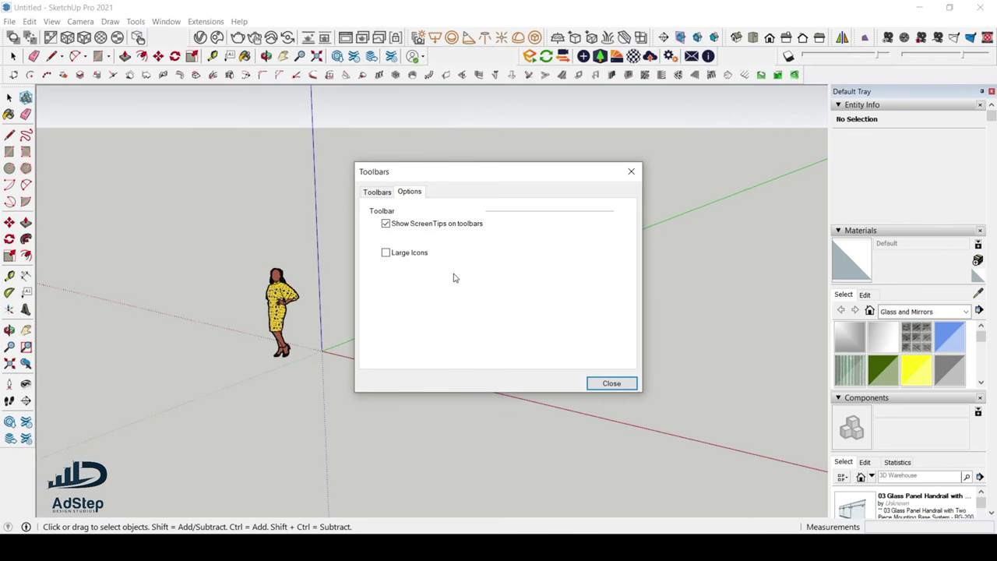
{"action": "left_click", "coordinate": [631, 172]}
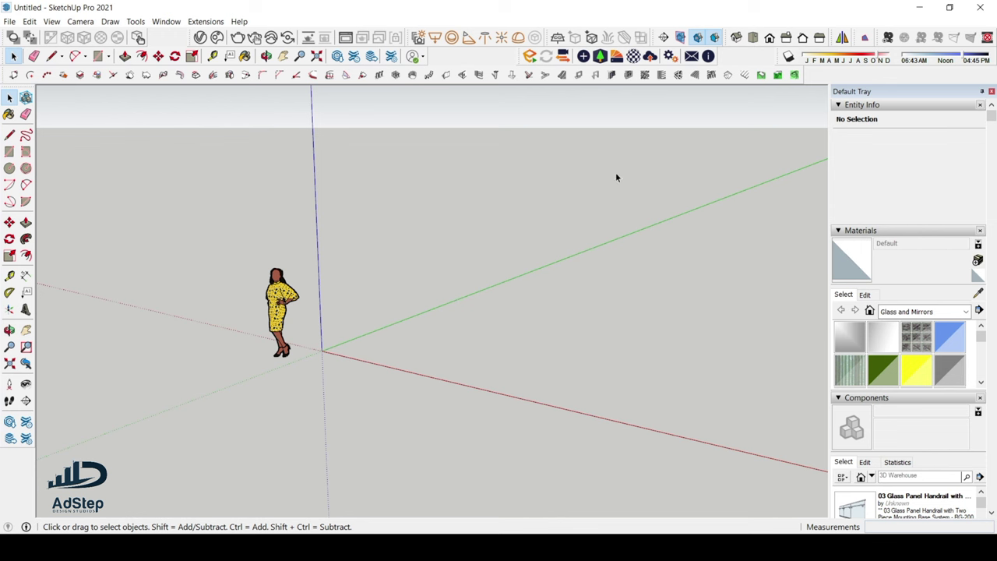
Step: Zoom in and out around the scale figure, then orbit slightly so the green axis steepens
{"action": "scroll", "coordinate": [370, 348], "scroll_direction": "up", "scroll_amount": 3}
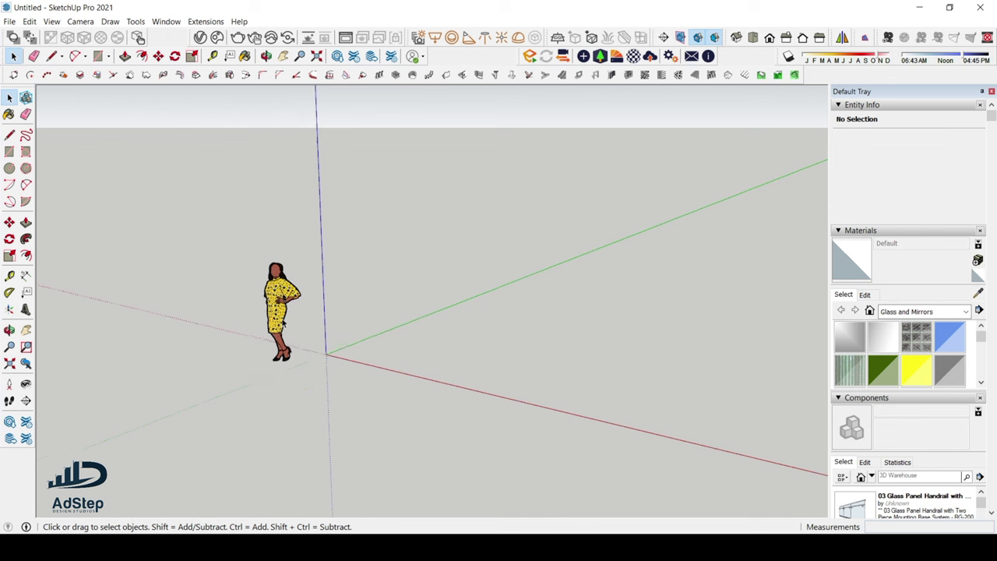
{"action": "scroll", "coordinate": [382, 322], "scroll_direction": "down", "scroll_amount": 1}
{"action": "scroll", "coordinate": [383, 321], "scroll_direction": "down", "scroll_amount": 2}
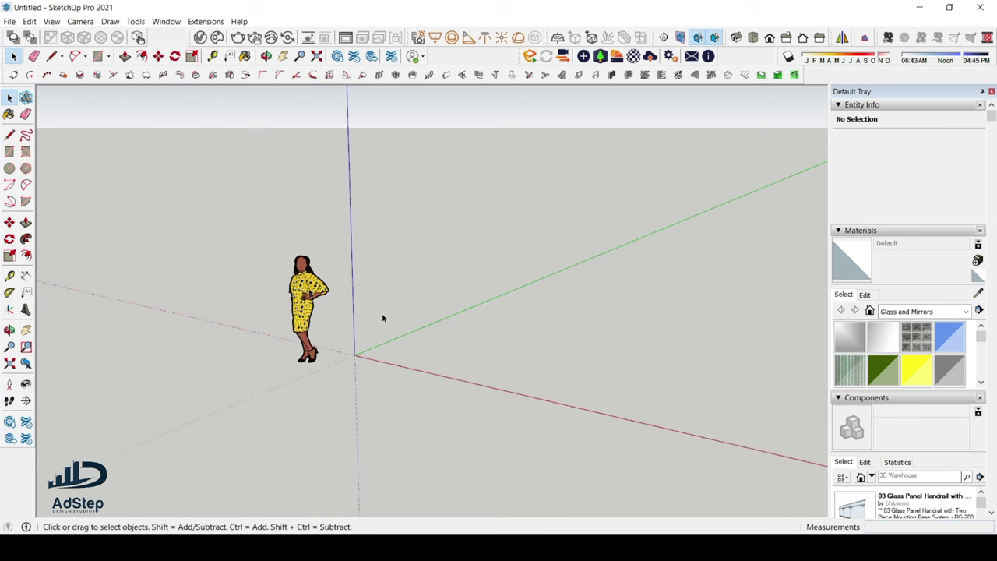
{"action": "scroll", "coordinate": [331, 342], "scroll_direction": "up", "scroll_amount": 2}
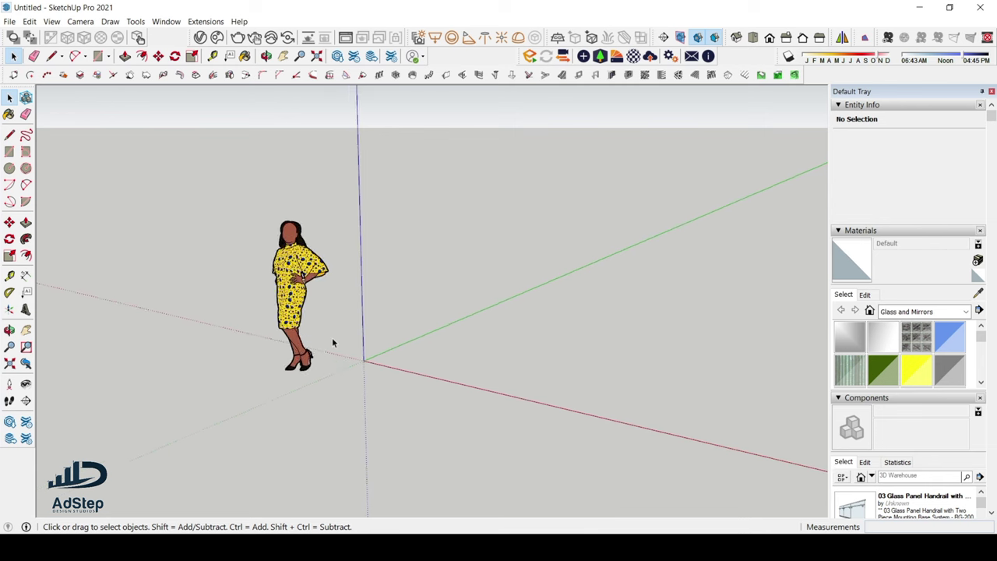
{"action": "middle_click_drag", "start_coordinate": [371, 346], "coordinate": [336, 391]}
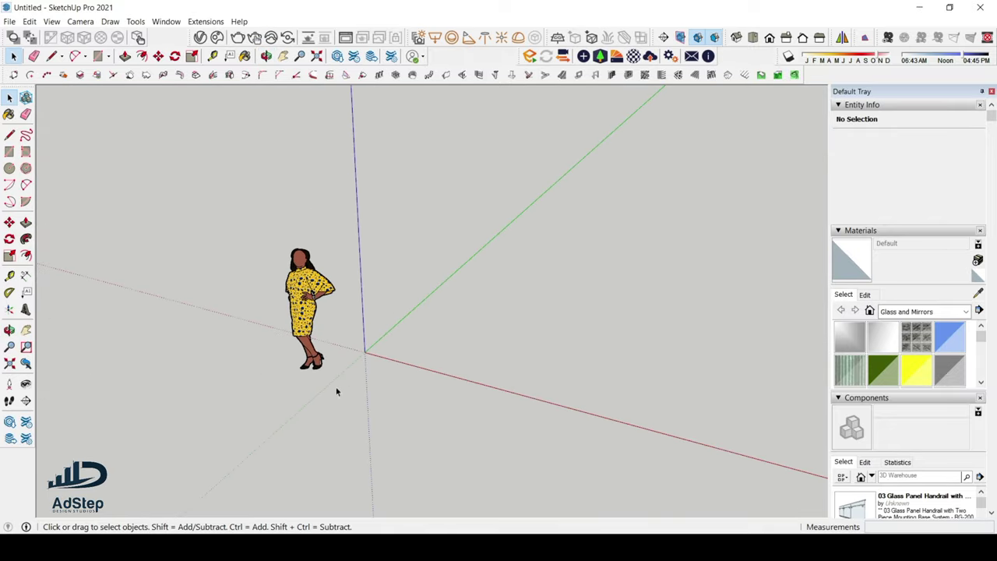
Step: Orbit the camera around the figure and axes, then Zoom Extents to frame the model
{"action": "left_click", "coordinate": [10, 331]}
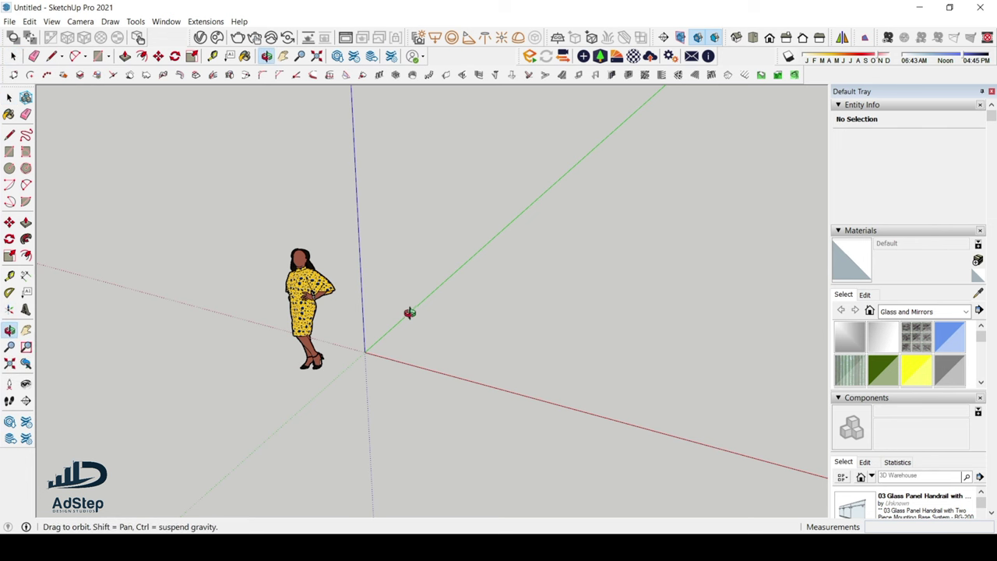
{"action": "left_click_drag", "start_coordinate": [409, 335], "coordinate": [494, 369]}
{"action": "scroll", "coordinate": [305, 323], "scroll_direction": "up", "scroll_amount": 2}
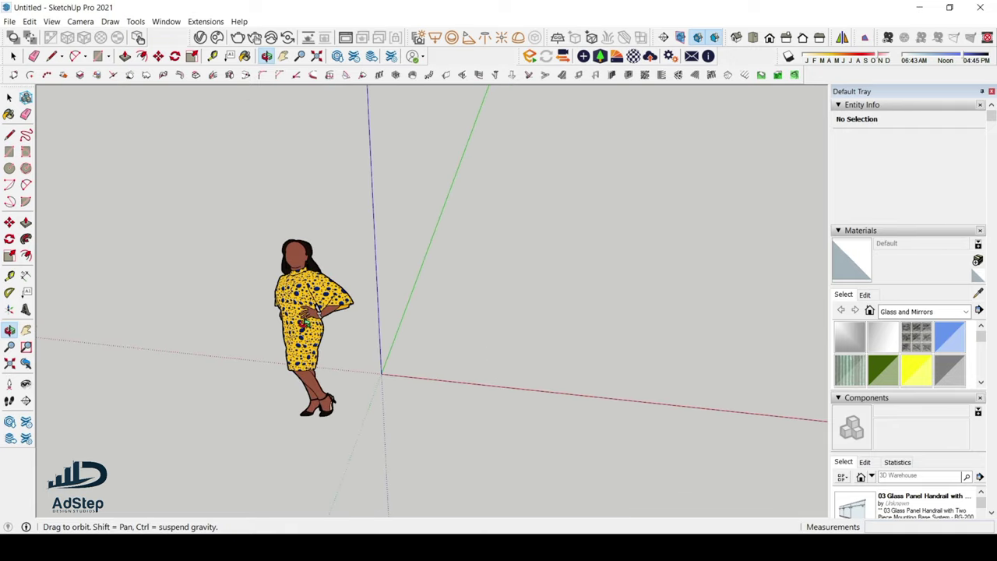
{"action": "key", "text": "space"}
{"action": "scroll", "coordinate": [361, 316], "scroll_direction": "down", "scroll_amount": 4}
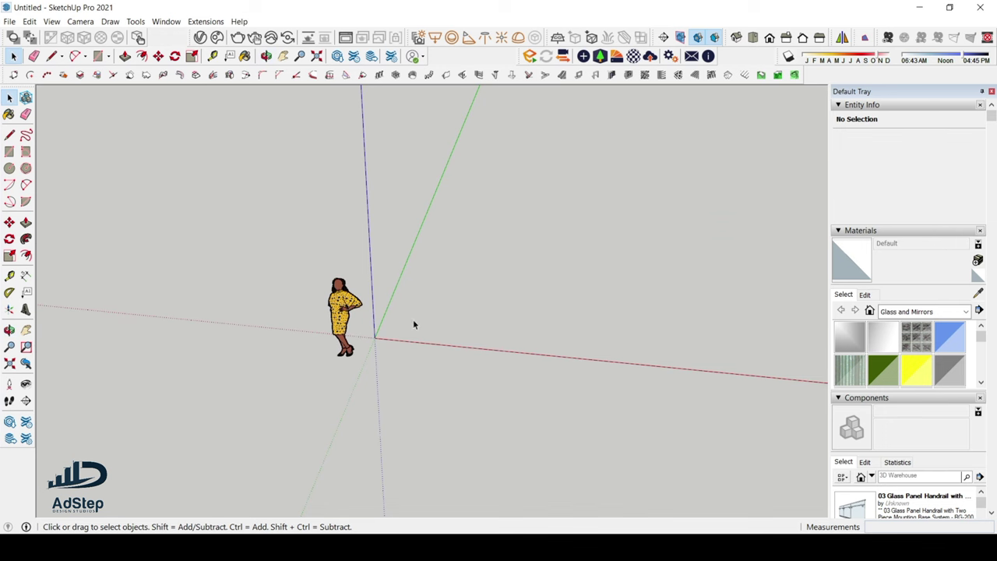
{"action": "middle_click_drag", "start_coordinate": [382, 335], "coordinate": [461, 330]}
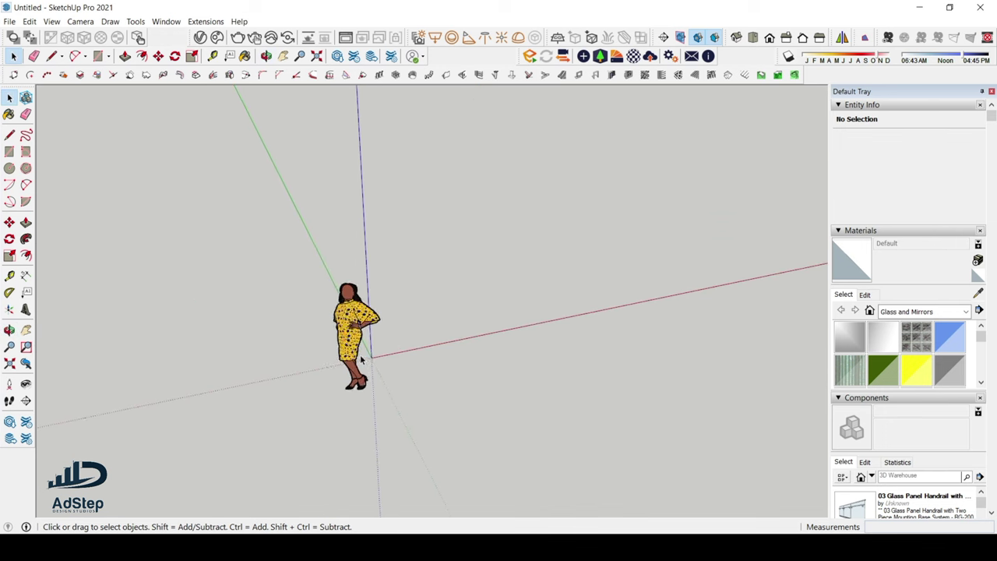
{"action": "scroll", "coordinate": [371, 354], "scroll_direction": "up", "scroll_amount": 3}
{"action": "scroll", "coordinate": [370, 352], "scroll_direction": "up", "scroll_amount": 4}
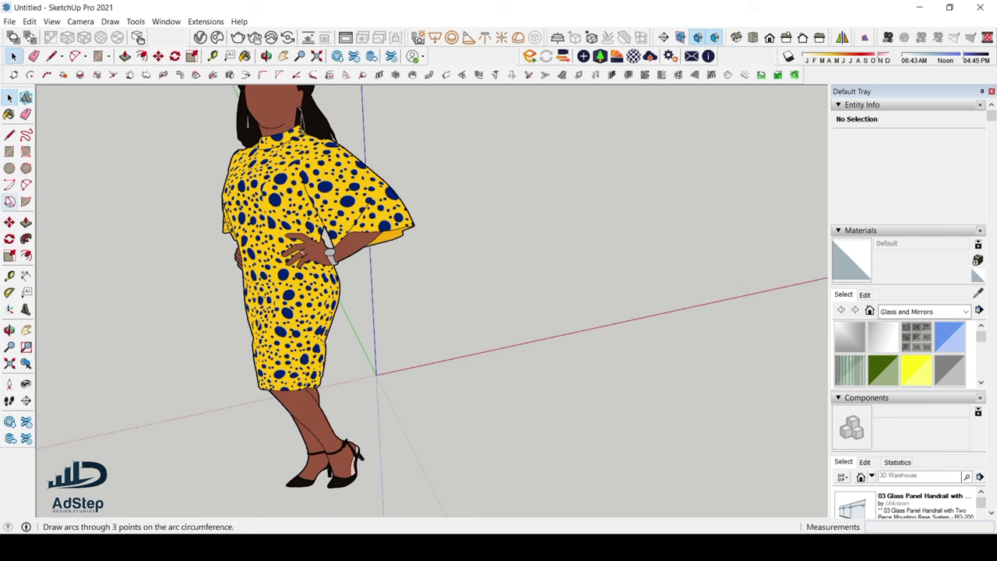
{"action": "scroll", "coordinate": [379, 296], "scroll_direction": "down", "scroll_amount": 5}
{"action": "middle_click_drag", "start_coordinate": [378, 296], "coordinate": [152, 292]}
{"action": "scroll", "coordinate": [303, 274], "scroll_direction": "up", "scroll_amount": 5}
{"action": "key", "text": "shift+z"}
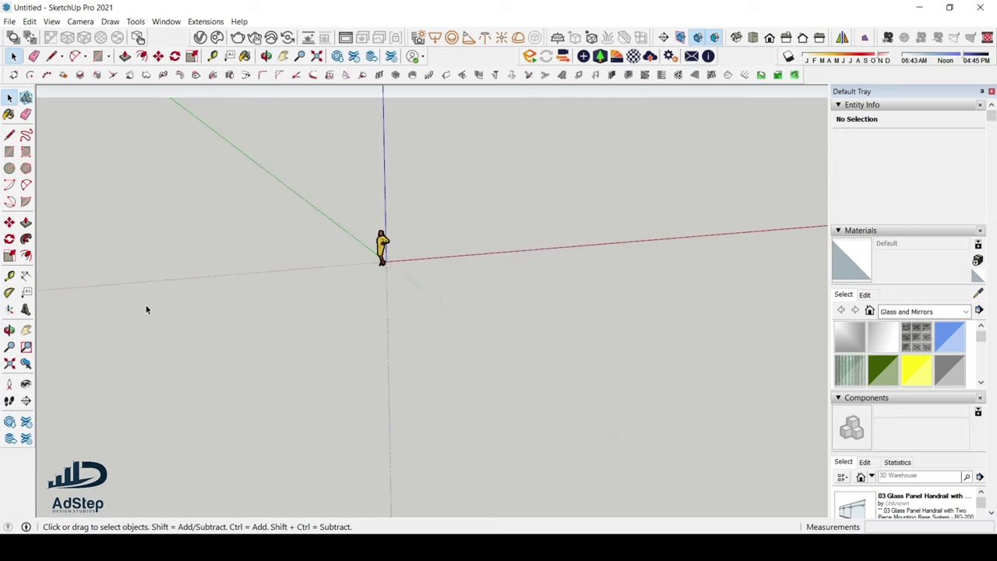
Step: Zoom and orbit further until the figure fills the view from a new angle
{"action": "scroll", "coordinate": [351, 256], "scroll_direction": "up", "scroll_amount": 10}
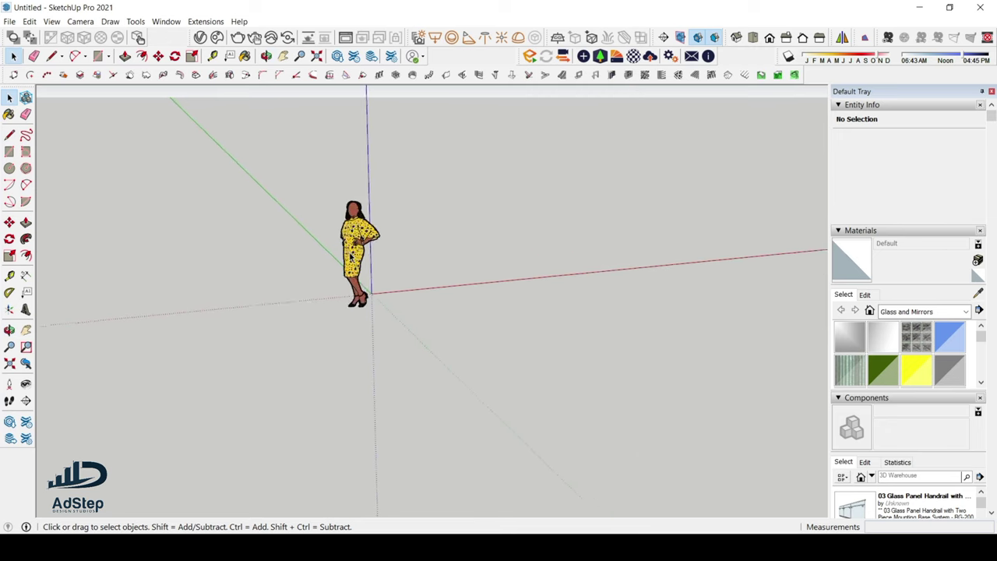
{"action": "scroll", "coordinate": [350, 294], "scroll_direction": "up", "scroll_amount": 5}
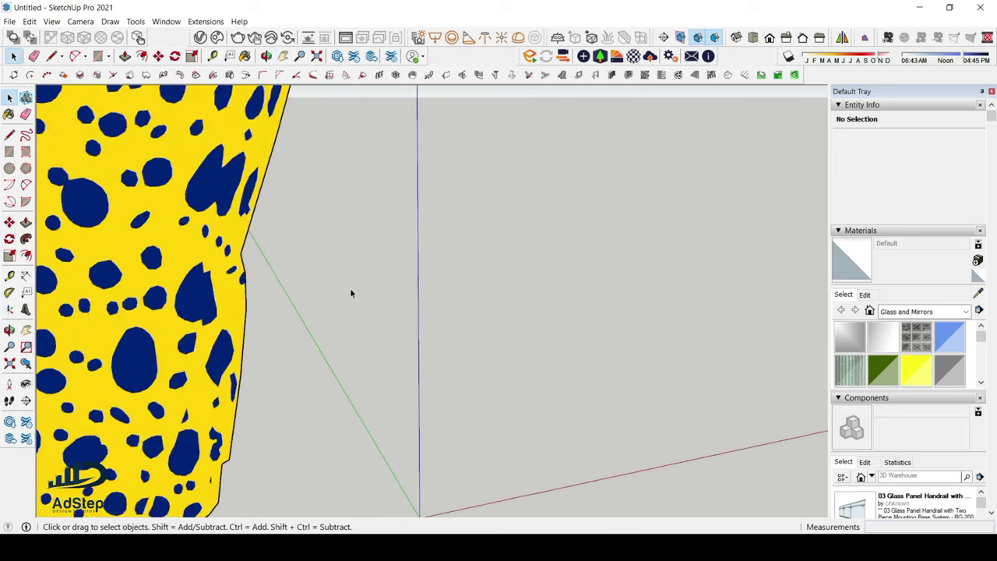
{"action": "scroll", "coordinate": [382, 260], "scroll_direction": "down", "scroll_amount": 15}
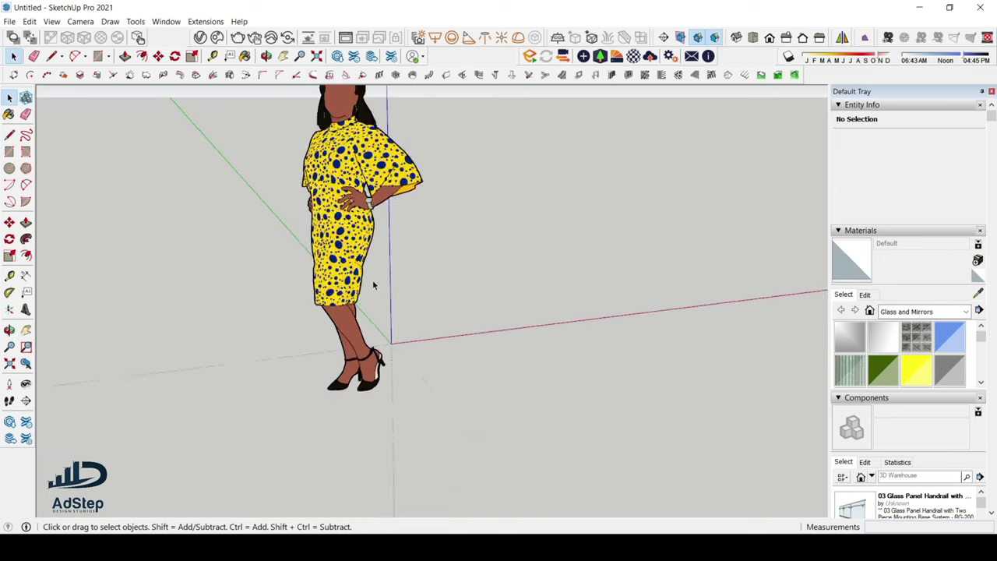
{"action": "scroll", "coordinate": [324, 365], "scroll_direction": "up", "scroll_amount": 10}
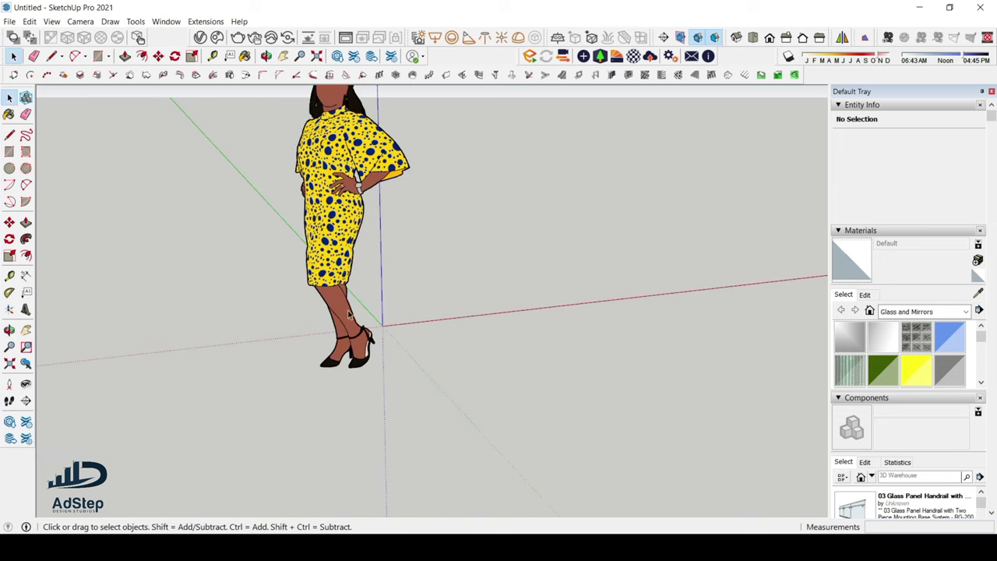
{"action": "scroll", "coordinate": [351, 355], "scroll_direction": "down", "scroll_amount": 10}
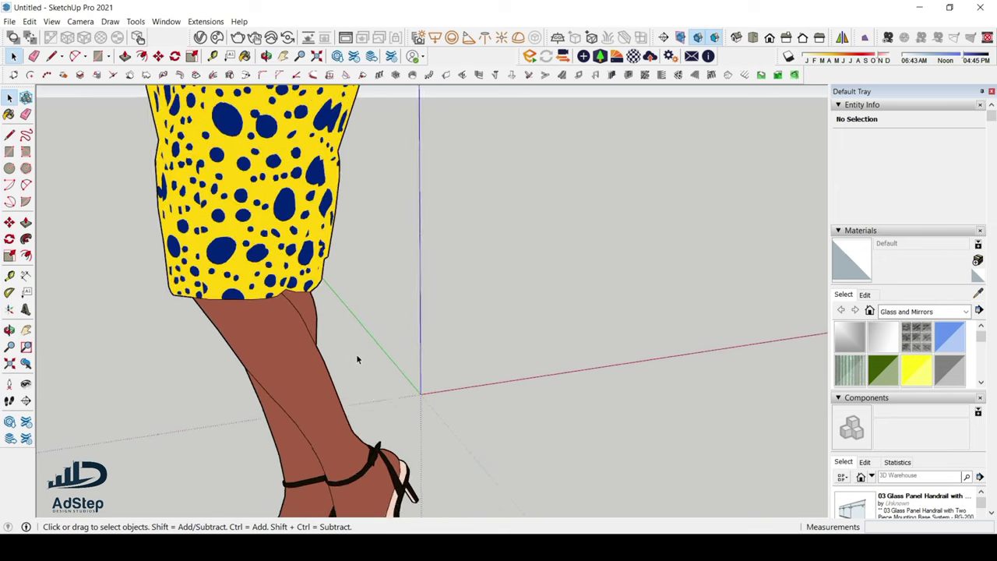
{"action": "scroll", "coordinate": [352, 338], "scroll_direction": "down", "scroll_amount": 2}
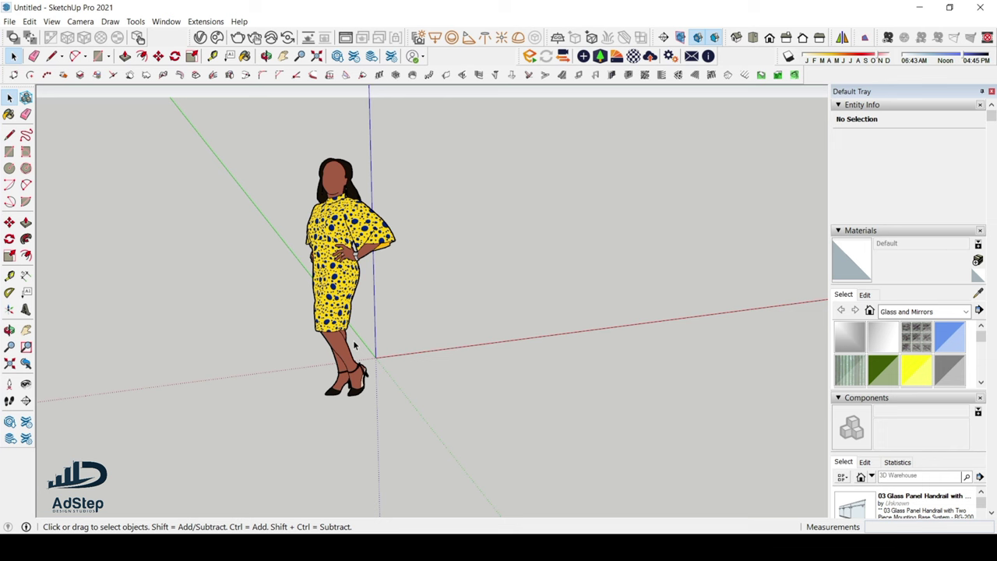
{"action": "scroll", "coordinate": [282, 329], "scroll_direction": "up", "scroll_amount": 3}
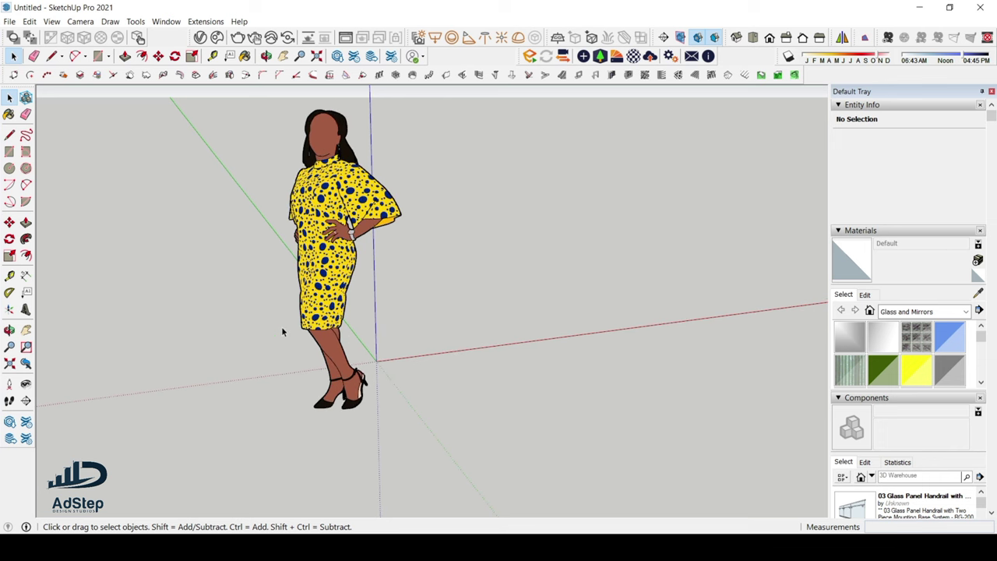
{"action": "scroll", "coordinate": [405, 327], "scroll_direction": "down", "scroll_amount": 3}
{"action": "middle_click_drag", "start_coordinate": [405, 327], "coordinate": [556, 363]}
{"action": "scroll", "coordinate": [558, 366], "scroll_direction": "up", "scroll_amount": 3}
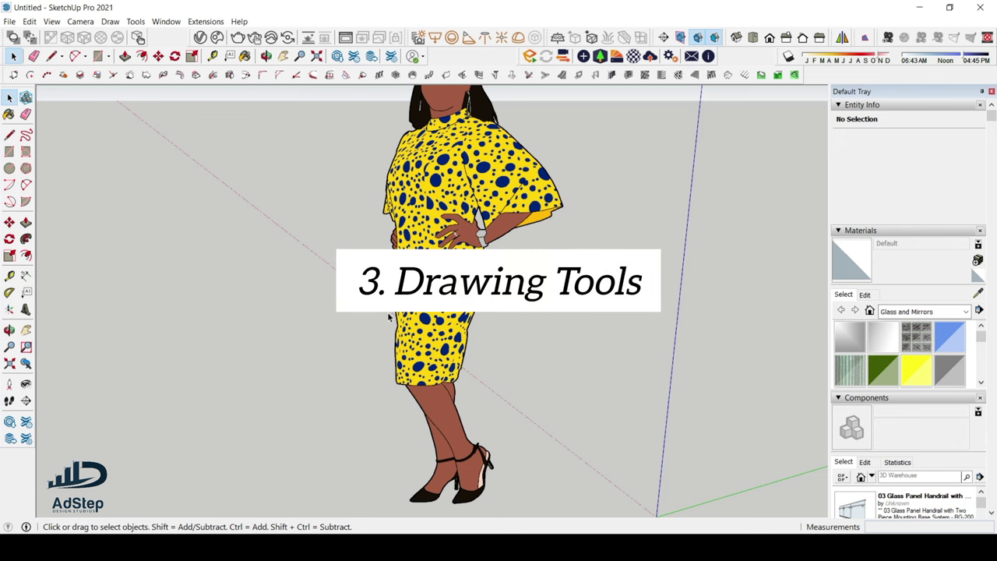
Step: Orbit to a new angle and take the Line tool, cancelling two trial lines
{"action": "scroll", "coordinate": [220, 247], "scroll_direction": "down", "scroll_amount": 5}
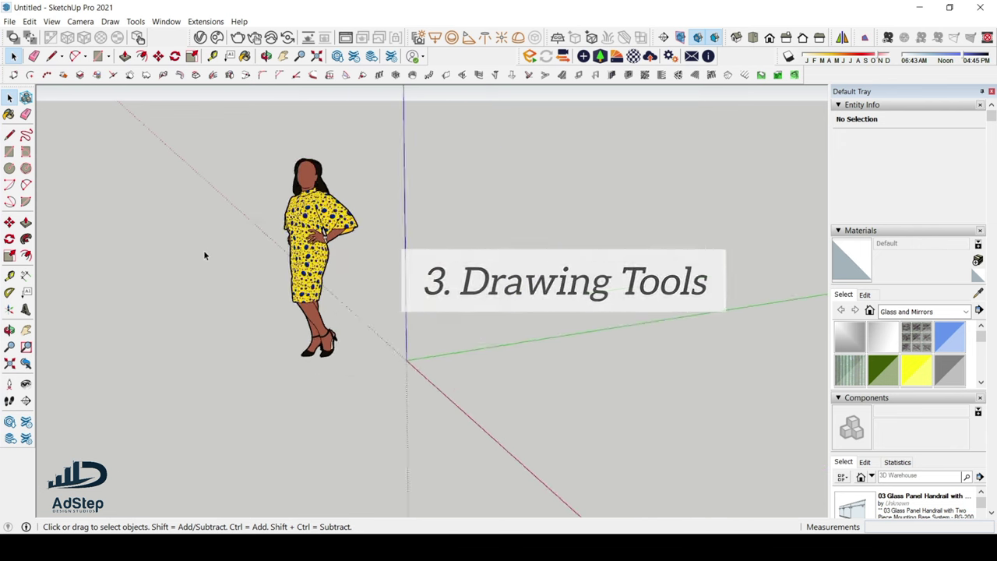
{"action": "mouse_move", "coordinate": [205, 256]}
{"action": "middle_mouse_down"}
{"action": "mouse_move", "coordinate": [416, 251]}
{"action": "mouse_move", "coordinate": [269, 313]}
{"action": "middle_mouse_up"}
{"action": "scroll", "coordinate": [465, 207], "scroll_direction": "up", "scroll_amount": 3}
{"action": "scroll", "coordinate": [327, 237], "scroll_direction": "up", "scroll_amount": 5}
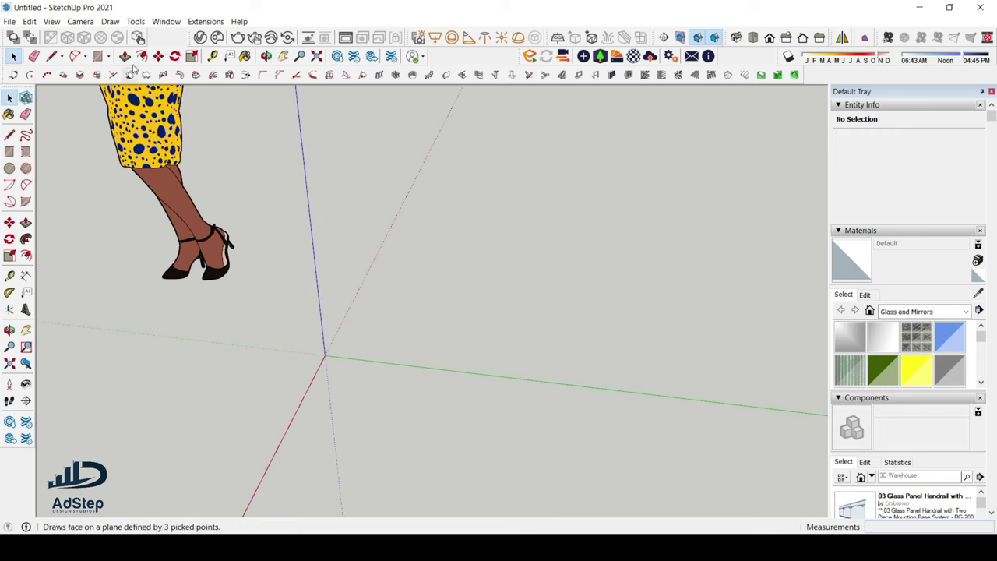
{"action": "left_click", "coordinate": [52, 57]}
{"action": "middle_click_drag", "start_coordinate": [280, 202], "coordinate": [454, 229]}
{"action": "left_click", "coordinate": [448, 218]}
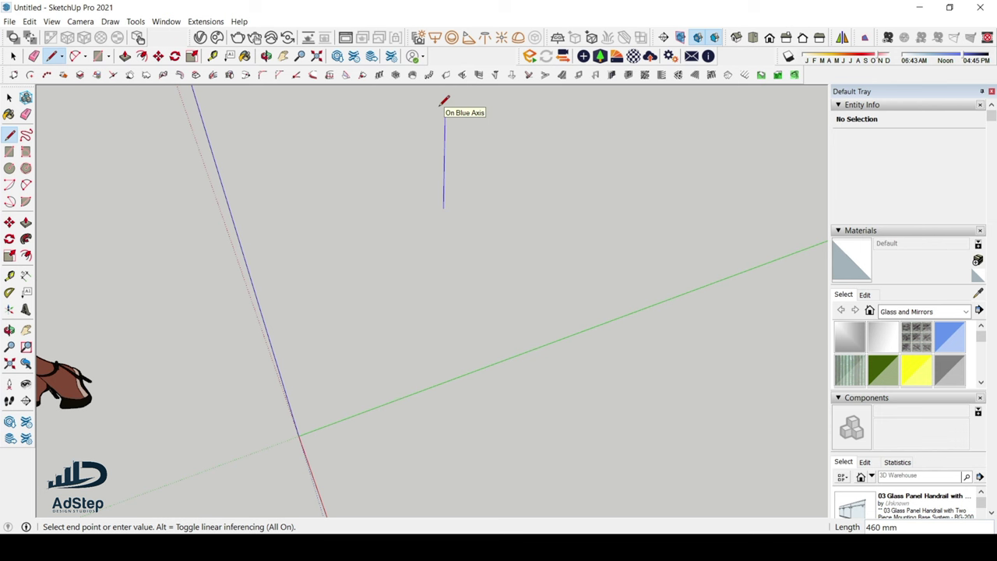
{"action": "key", "text": "Escape"}
{"action": "left_click", "coordinate": [381, 219]}
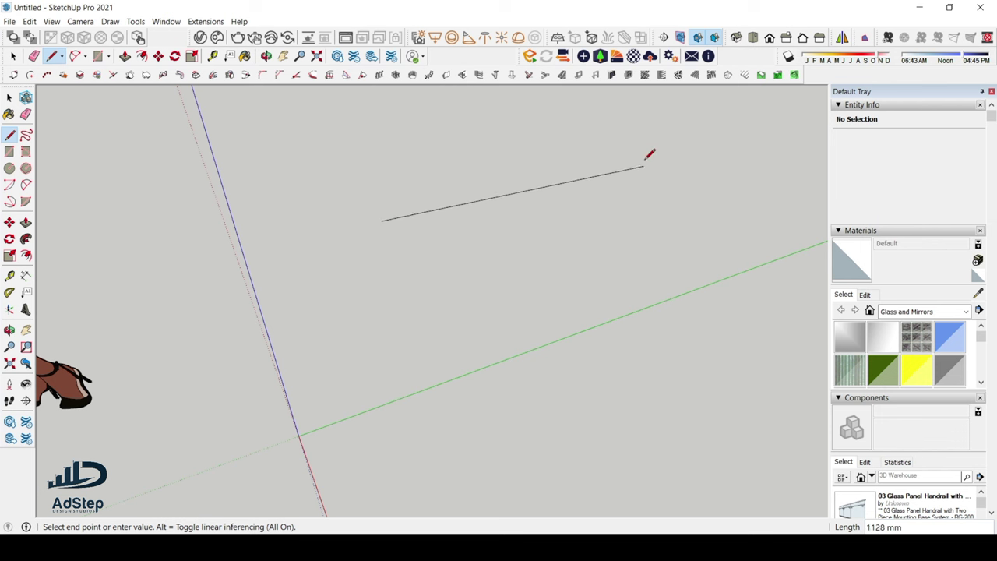
{"action": "key", "text": "Escape"}
Step: Draw a single edge along the red axis and return to Select
{"action": "left_click", "coordinate": [320, 171]}
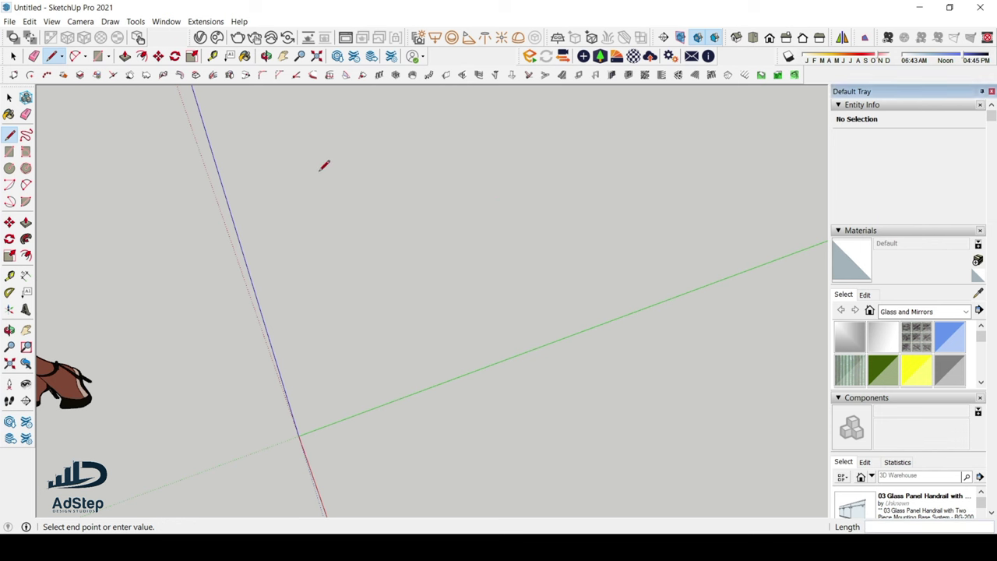
{"action": "left_click", "coordinate": [426, 382]}
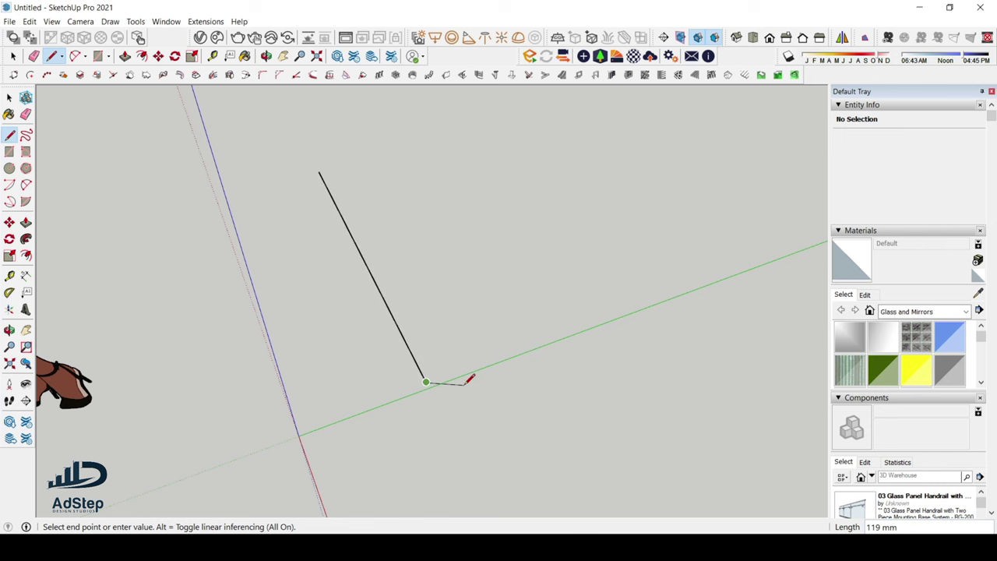
{"action": "key", "text": "Escape"}
{"action": "scroll", "coordinate": [442, 349], "scroll_direction": "up", "scroll_amount": 3}
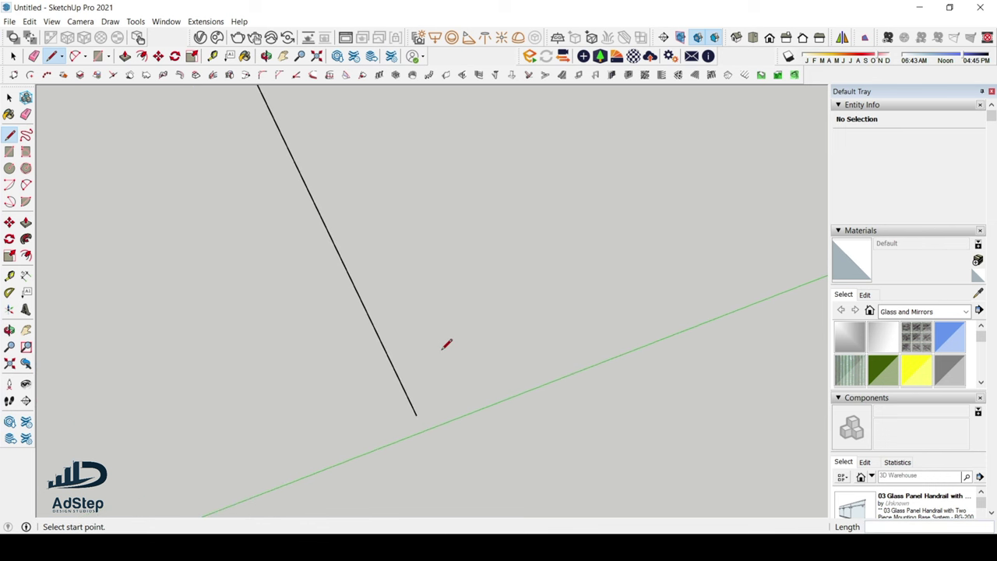
{"action": "key", "text": "space"}
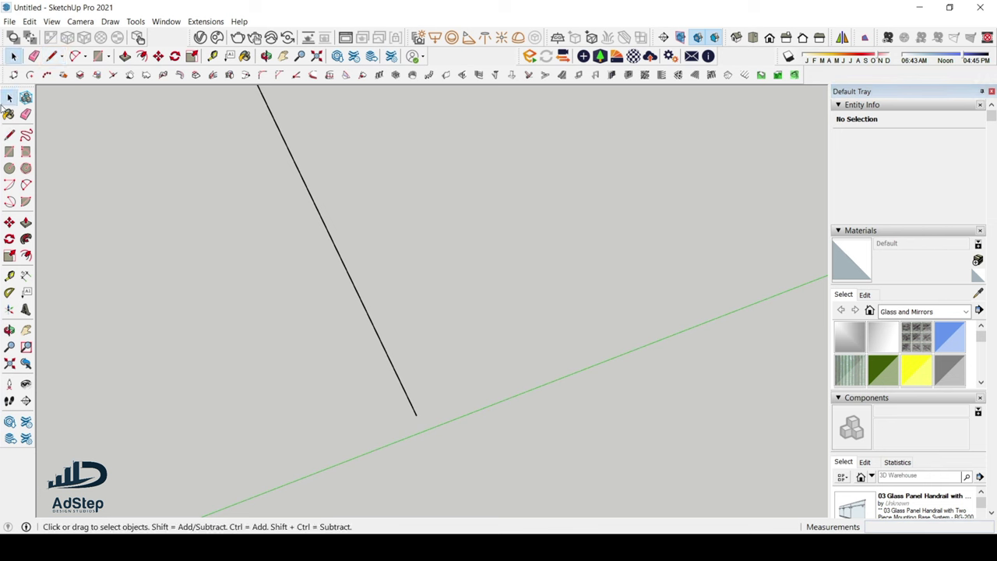
Step: Start and cancel another line, then orbit around the drawn edge
{"action": "scroll", "coordinate": [595, 243], "scroll_direction": "up", "scroll_amount": 2}
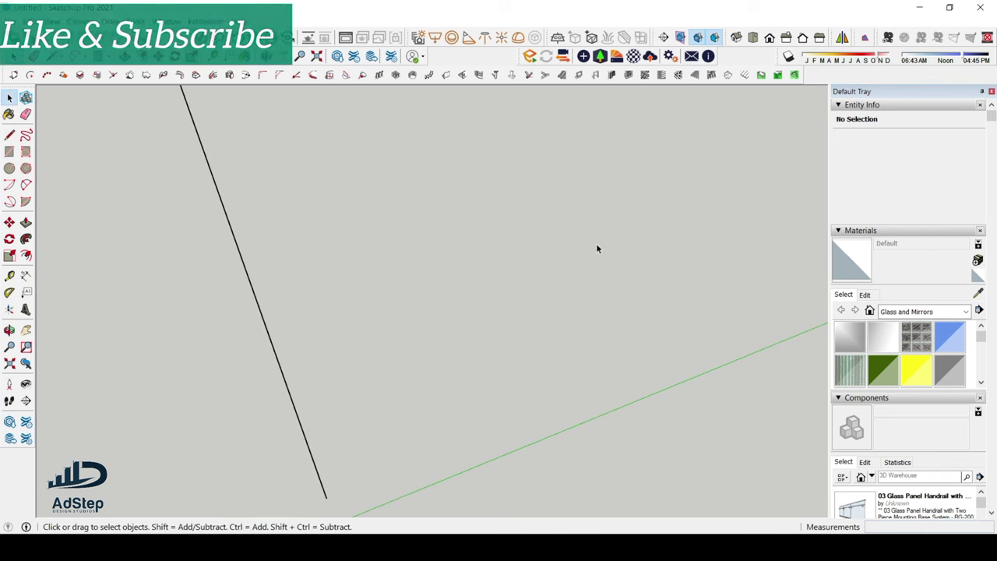
{"action": "key", "text": "l"}
{"action": "left_click", "coordinate": [542, 282]}
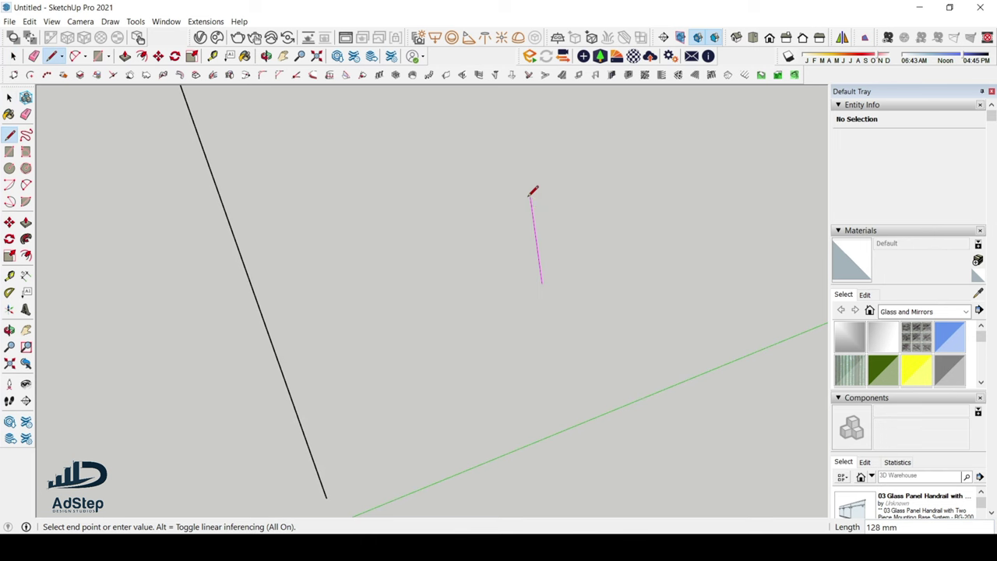
{"action": "key", "text": "Escape"}
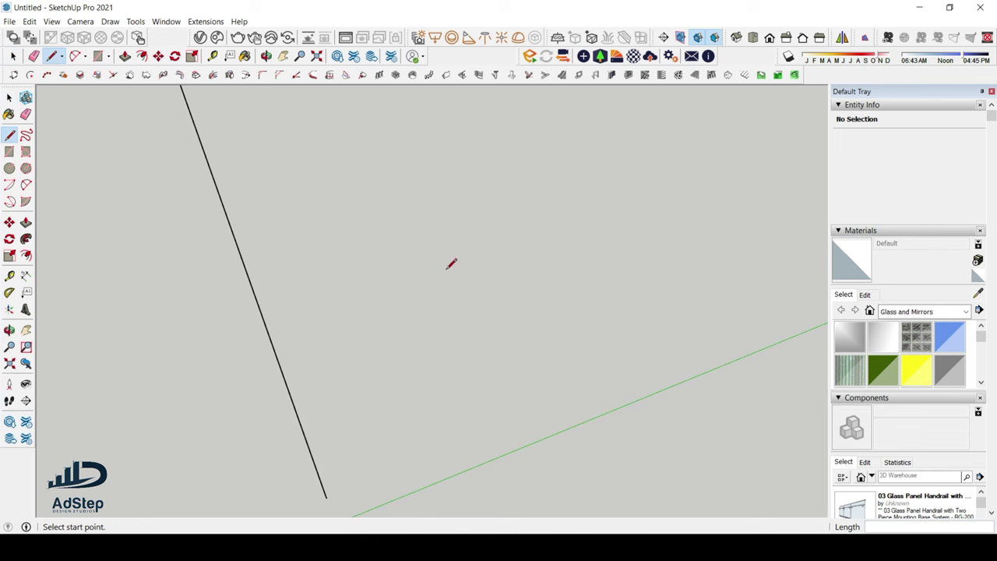
{"action": "scroll", "coordinate": [309, 307], "scroll_direction": "down", "scroll_amount": 4}
{"action": "mouse_move", "coordinate": [295, 318]}
{"action": "middle_mouse_down"}
{"action": "mouse_move", "coordinate": [49, 147]}
{"action": "mouse_move", "coordinate": [373, 172]}
{"action": "middle_mouse_up"}
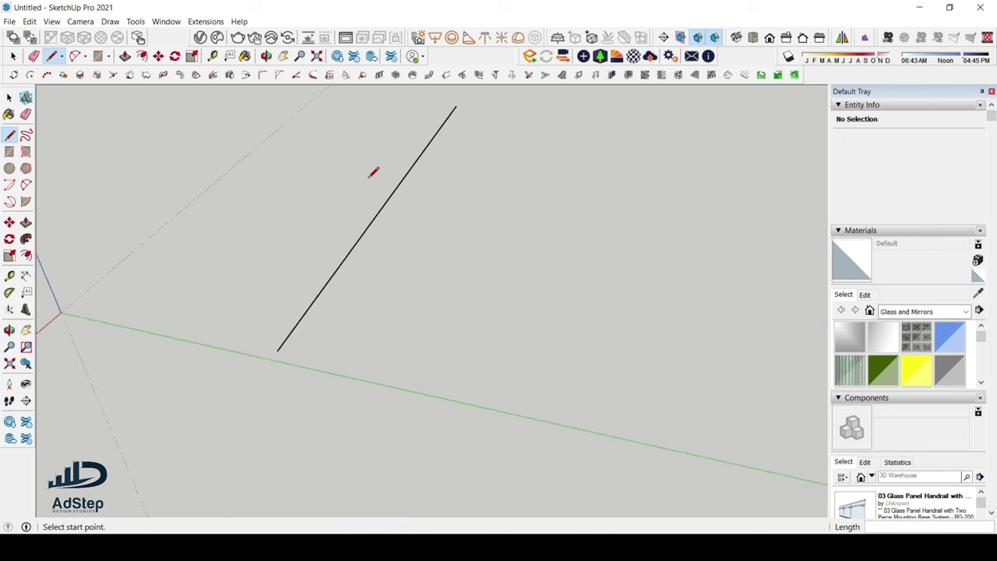
{"action": "scroll", "coordinate": [371, 185], "scroll_direction": "up", "scroll_amount": 2}
{"action": "key", "text": "space"}
{"action": "scroll", "coordinate": [284, 218], "scroll_direction": "down", "scroll_amount": 2}
{"action": "scroll", "coordinate": [415, 207], "scroll_direction": "up", "scroll_amount": 5}
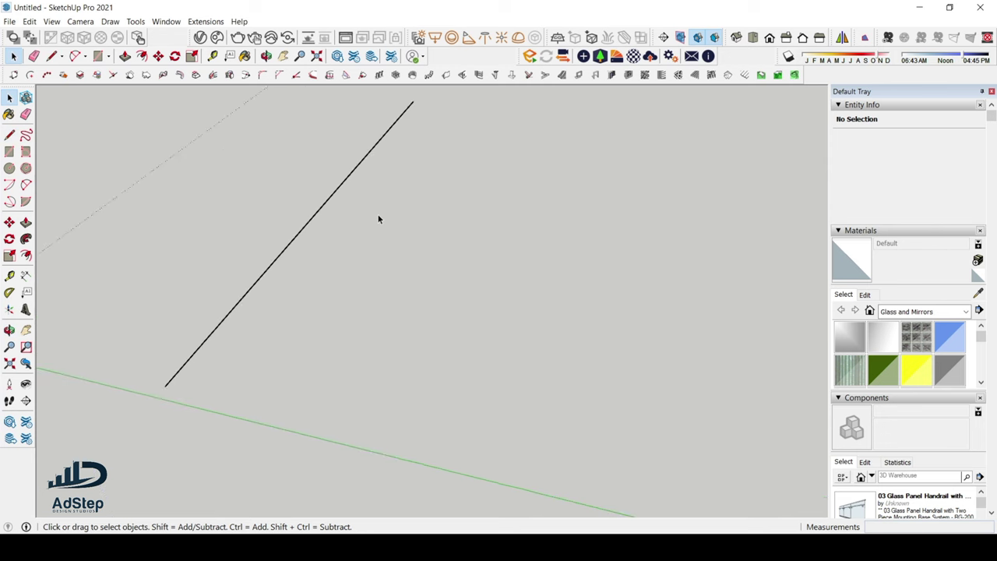
Step: Draw a 3000 × 2000 mm rectangle on the ground plane
{"action": "left_click", "coordinate": [108, 58]}
{"action": "left_click", "coordinate": [126, 74]}
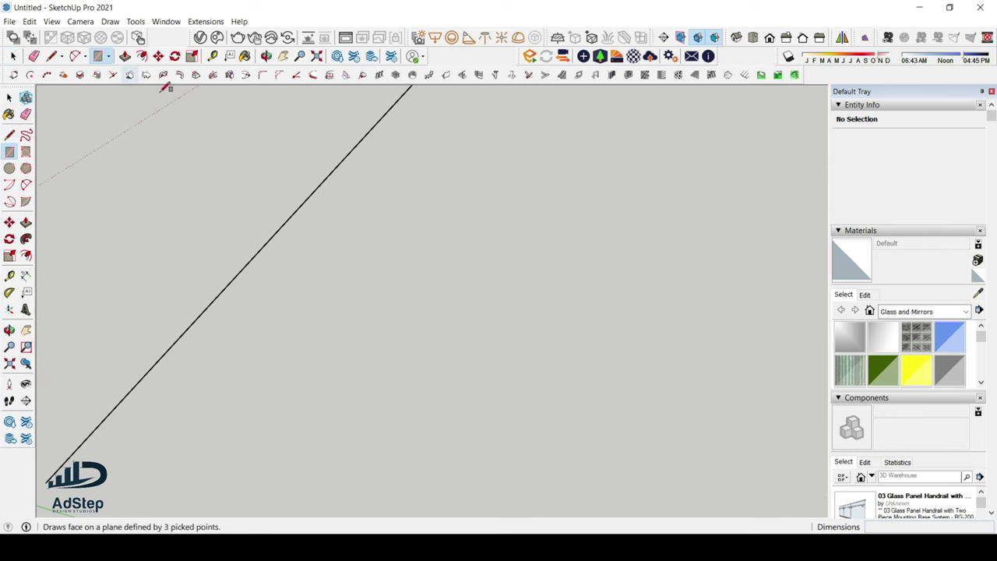
{"action": "scroll", "coordinate": [285, 262], "scroll_direction": "down", "scroll_amount": 5}
{"action": "left_click", "coordinate": [394, 239]}
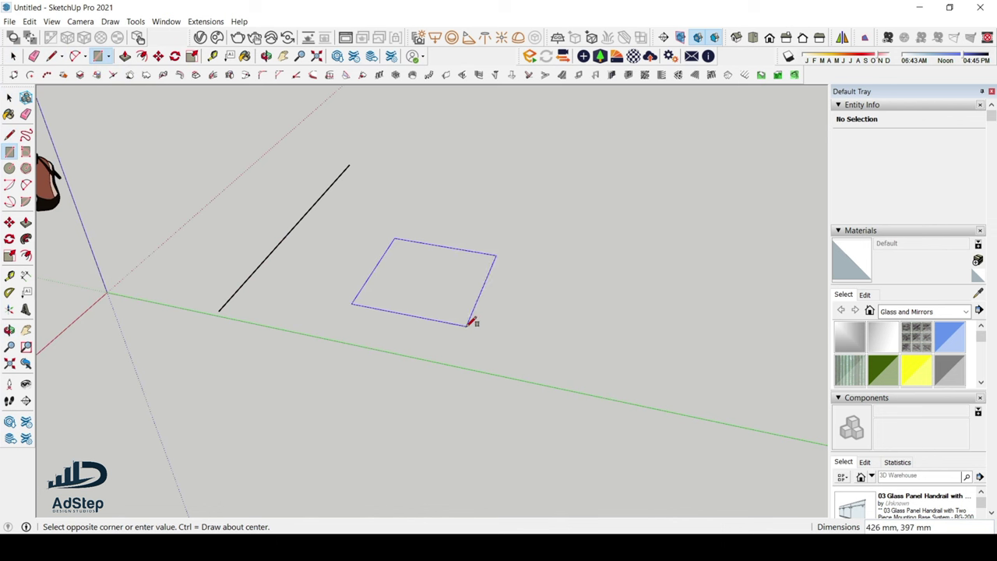
{"action": "type", "text": "3000,2000"}
{"action": "key", "text": "Return"}
{"action": "scroll", "coordinate": [400, 311], "scroll_direction": "down", "scroll_amount": 8}
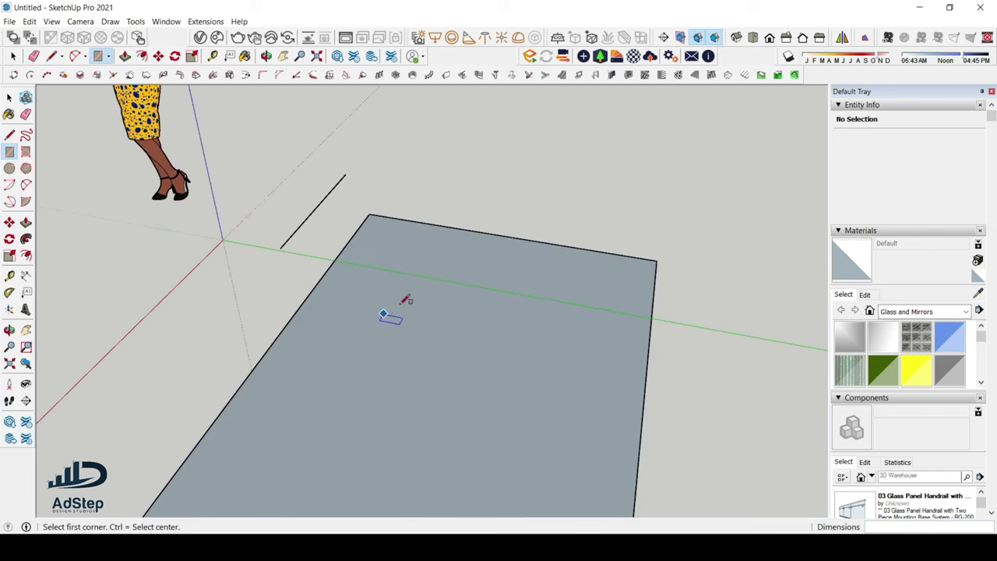
Step: Reverse the rectangle's face so its white side faces up, then deselect it
{"action": "key", "text": "space"}
{"action": "left_click", "coordinate": [422, 326]}
{"action": "scroll", "coordinate": [435, 343], "scroll_direction": "up", "scroll_amount": 4}
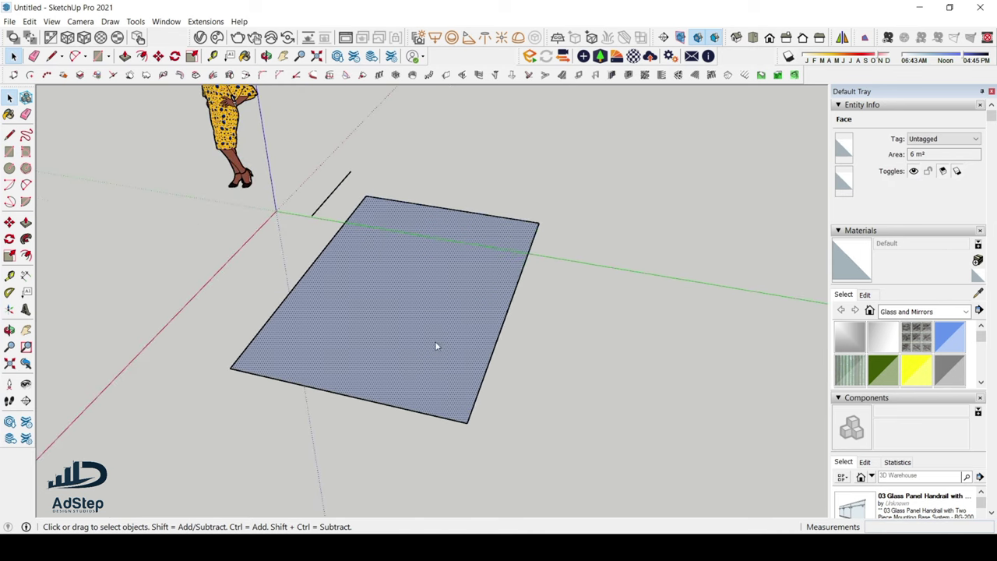
{"action": "right_click", "coordinate": [436, 349]}
{"action": "mouse_move", "coordinate": [494, 201]}
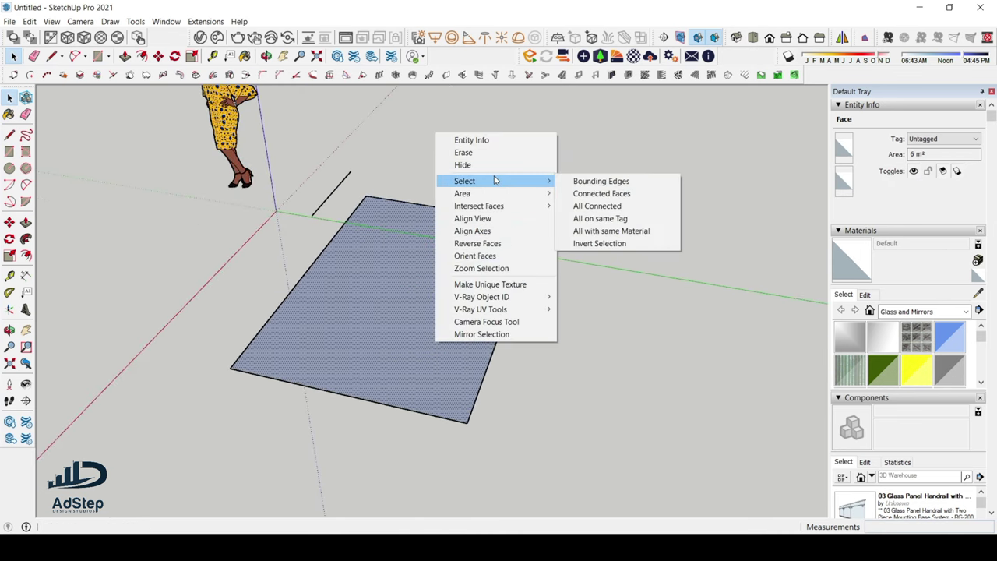
{"action": "left_click", "coordinate": [499, 246]}
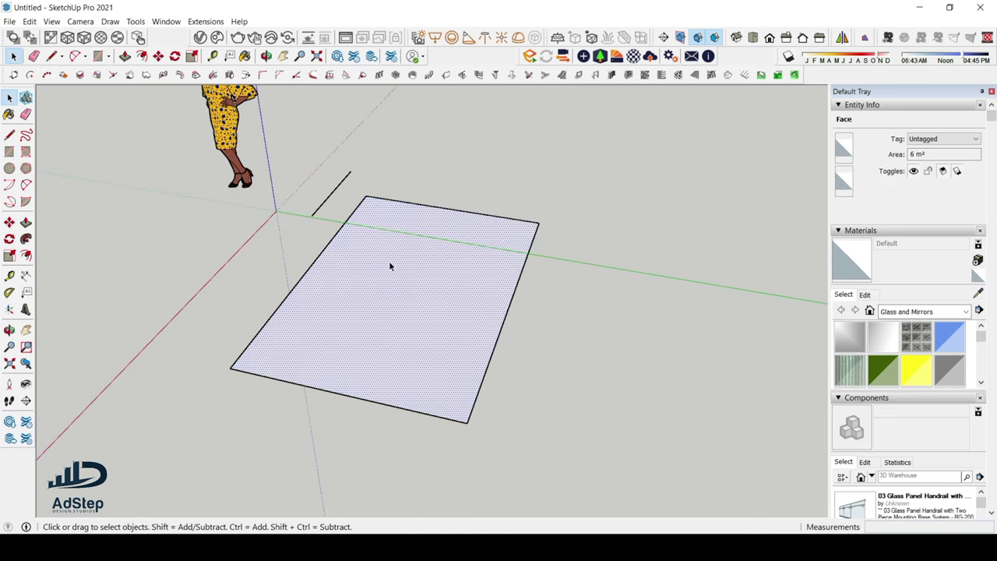
{"action": "scroll", "coordinate": [300, 258], "scroll_direction": "down", "scroll_amount": 6}
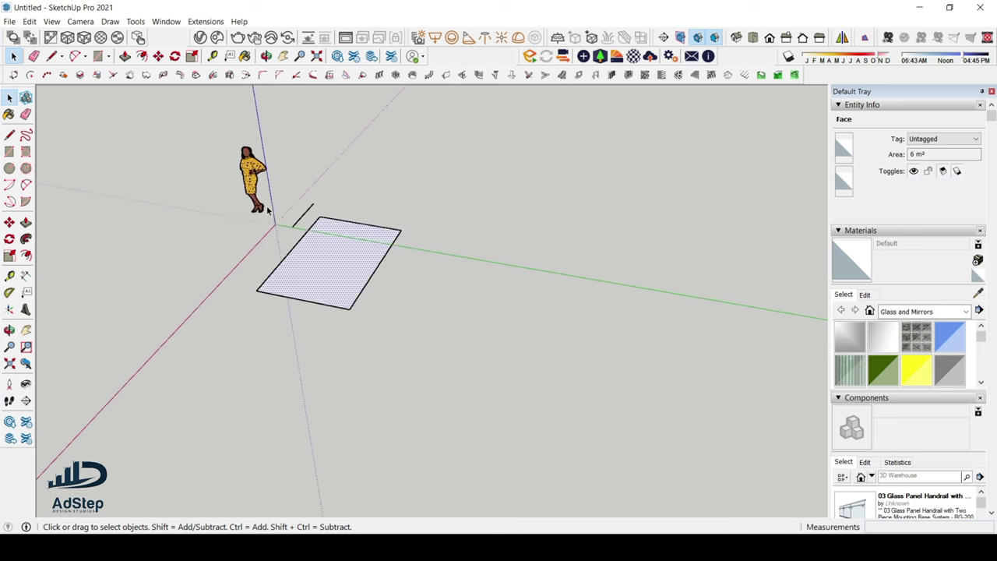
{"action": "left_click", "coordinate": [471, 159]}
{"action": "scroll", "coordinate": [398, 166], "scroll_direction": "up", "scroll_amount": 2}
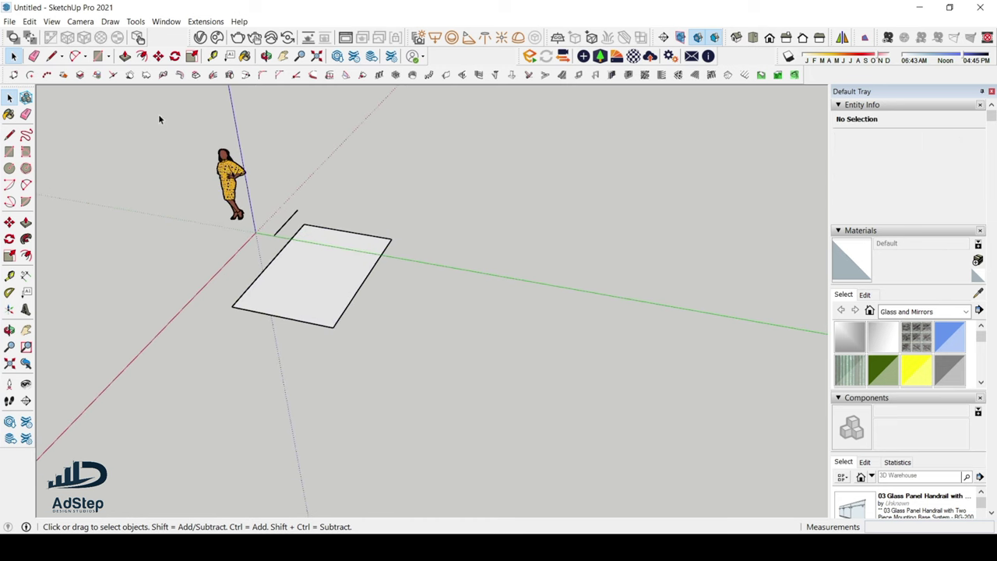
{"action": "left_click", "coordinate": [109, 57]}
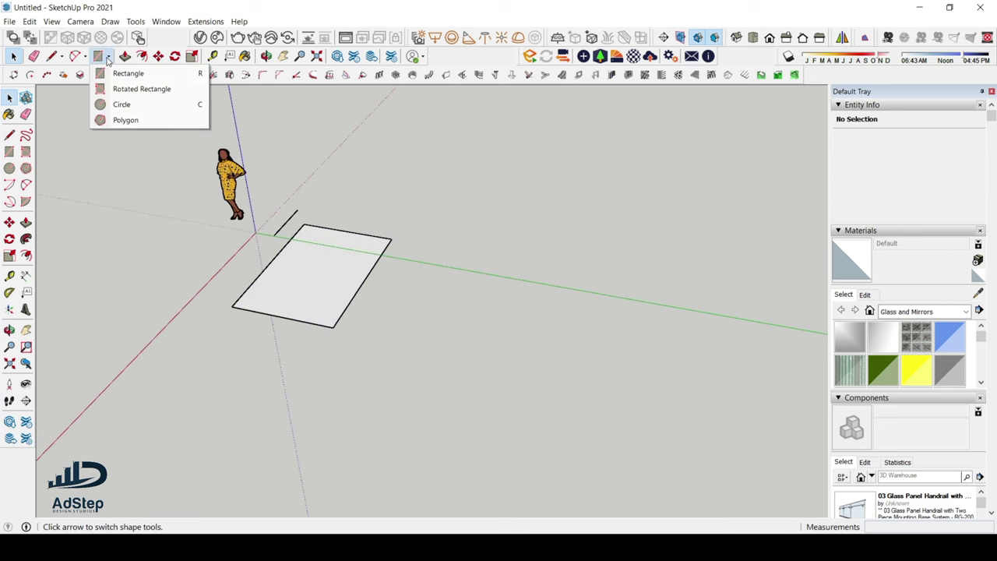
Step: Draw a larger circular face on the ground beside the rectangle
{"action": "left_click", "coordinate": [127, 106]}
{"action": "scroll", "coordinate": [149, 155], "scroll_direction": "down", "scroll_amount": 3}
{"action": "left_click", "coordinate": [363, 244]}
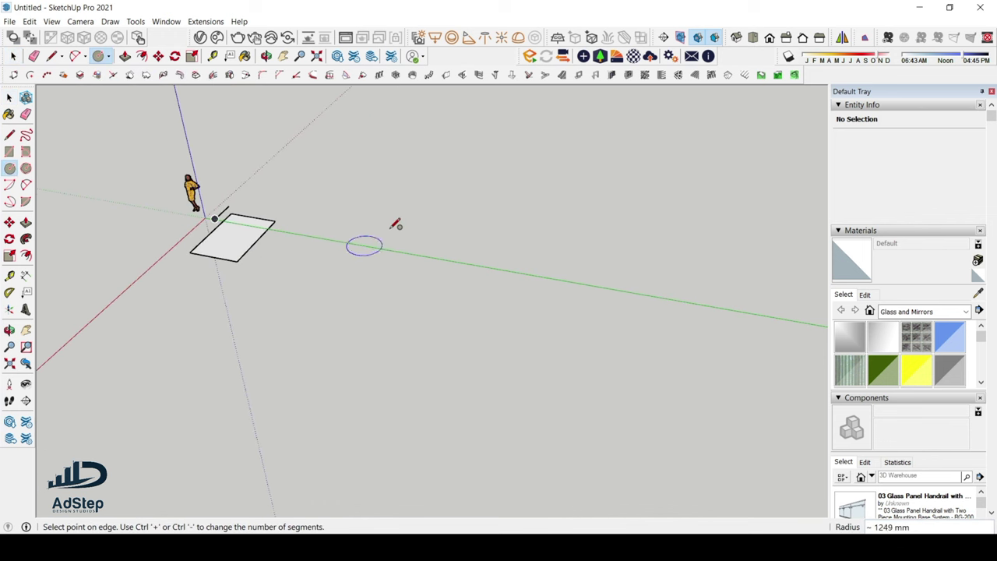
{"action": "left_click", "coordinate": [401, 227]}
{"action": "key", "text": "space"}
{"action": "scroll", "coordinate": [365, 235], "scroll_direction": "up", "scroll_amount": 3}
{"action": "right_click", "coordinate": [364, 235]}
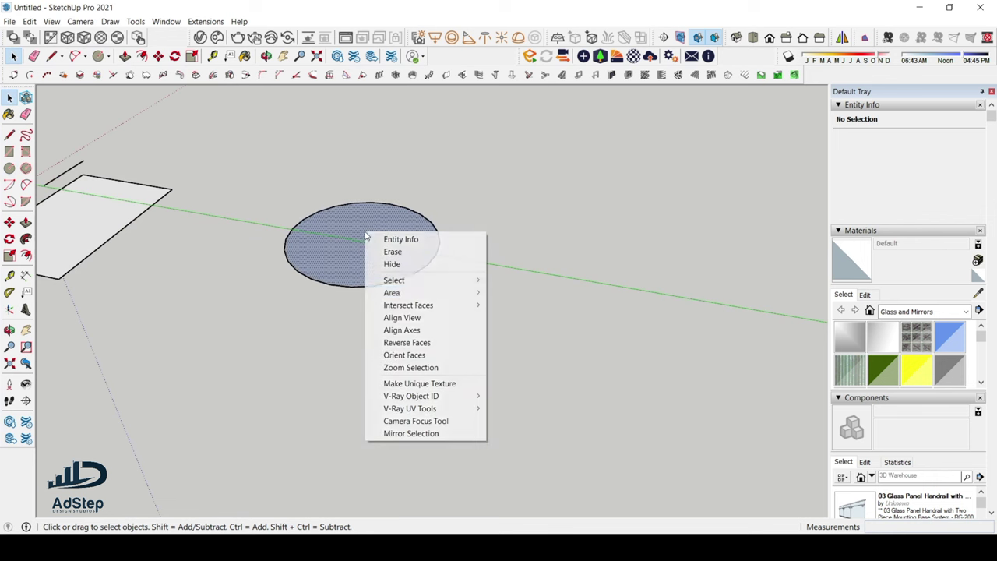
{"action": "left_click", "coordinate": [435, 201]}
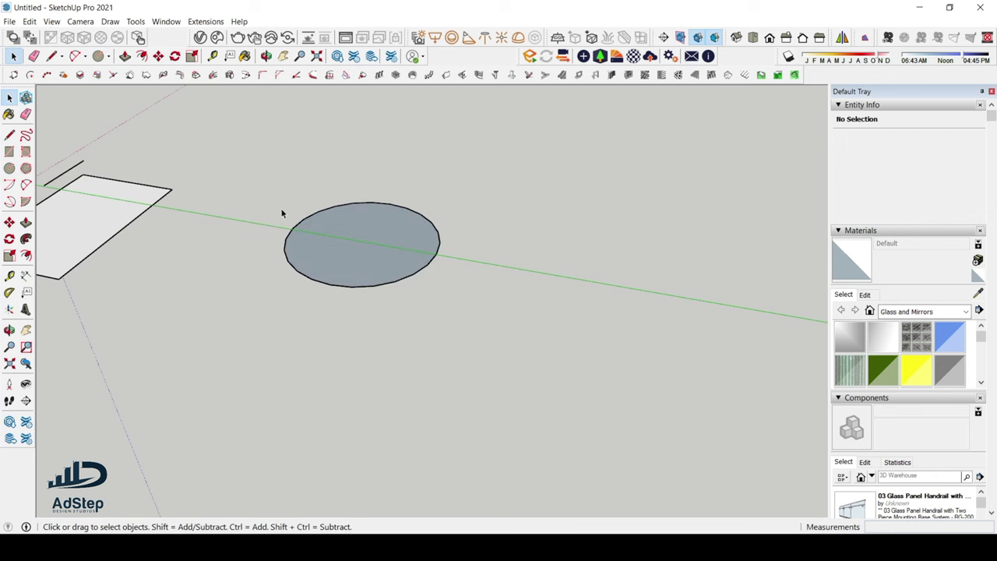
{"action": "scroll", "coordinate": [348, 233], "scroll_direction": "down", "scroll_amount": 4}
{"action": "scroll", "coordinate": [404, 218], "scroll_direction": "up", "scroll_amount": 3}
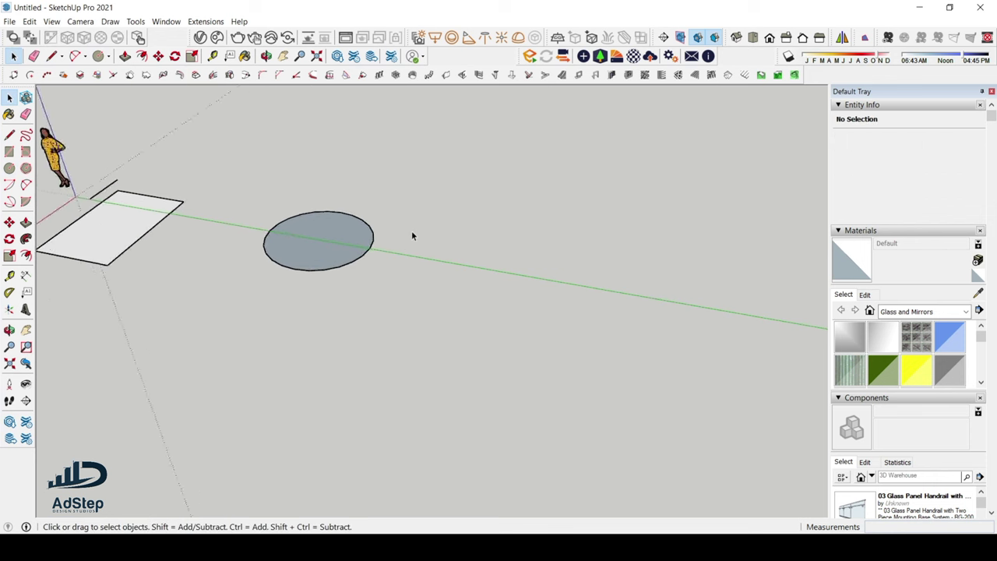
Step: Draw a second, smaller circle to the right of the first
{"action": "key", "text": "c"}
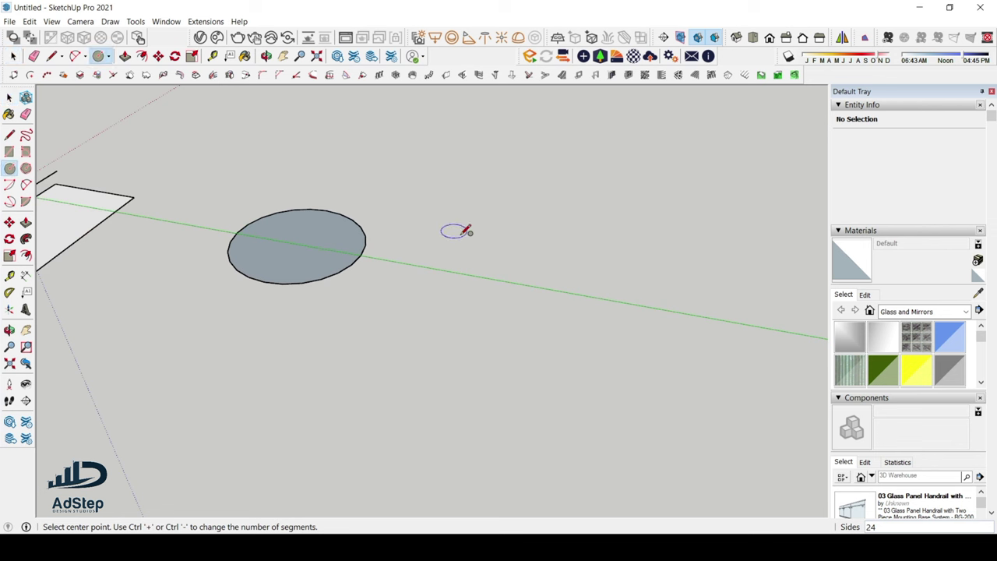
{"action": "left_click", "coordinate": [460, 237]}
{"action": "left_click", "coordinate": [511, 235]}
{"action": "key", "text": "space"}
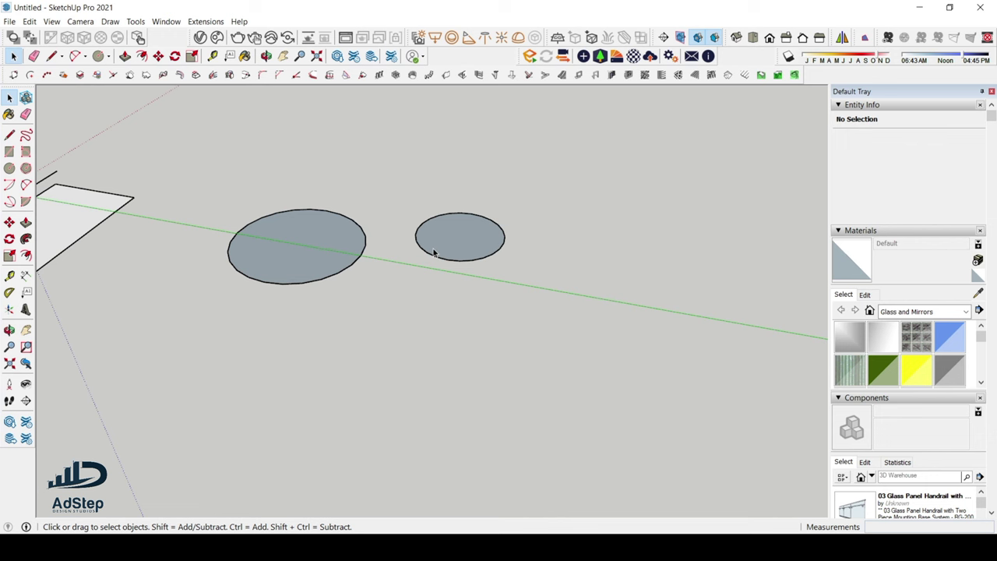
{"action": "scroll", "coordinate": [433, 251], "scroll_direction": "down", "scroll_amount": 2}
{"action": "scroll", "coordinate": [467, 256], "scroll_direction": "up", "scroll_amount": 3}
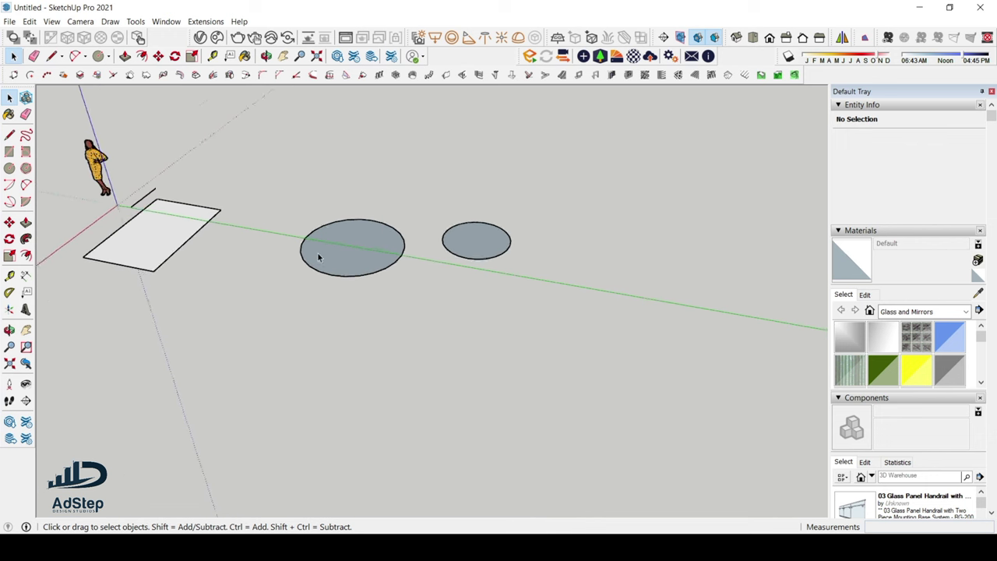
{"action": "scroll", "coordinate": [341, 250], "scroll_direction": "up", "scroll_amount": 2}
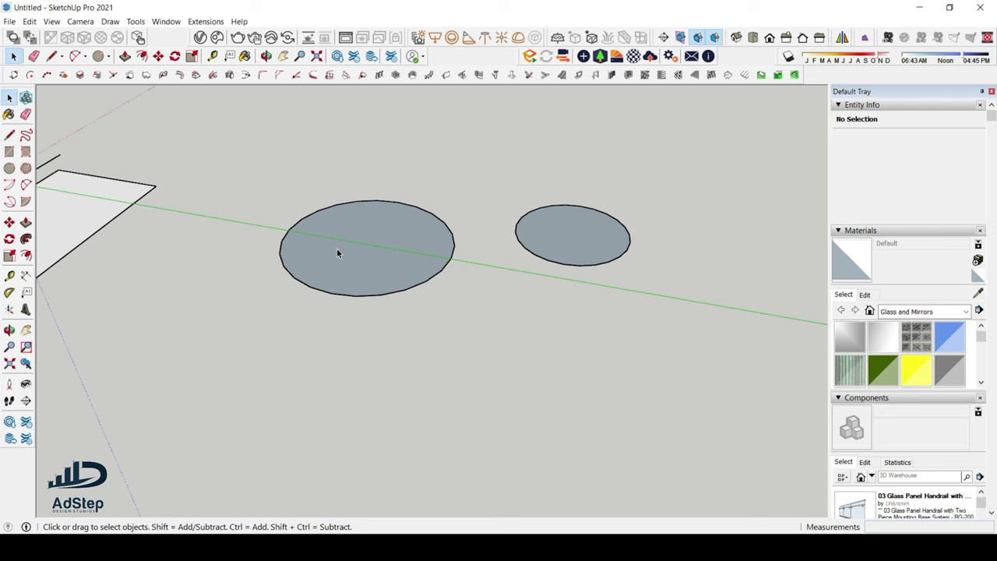
Step: Select the small circle and move it to the right along the ground
{"action": "scroll", "coordinate": [337, 249], "scroll_direction": "down", "scroll_amount": 3}
{"action": "mouse_move", "coordinate": [337, 248]}
{"action": "middle_mouse_down"}
{"action": "mouse_move", "coordinate": [389, 269]}
{"action": "mouse_move", "coordinate": [394, 238]}
{"action": "mouse_move", "coordinate": [369, 272]}
{"action": "middle_mouse_up"}
{"action": "scroll", "coordinate": [407, 225], "scroll_direction": "up", "scroll_amount": 5}
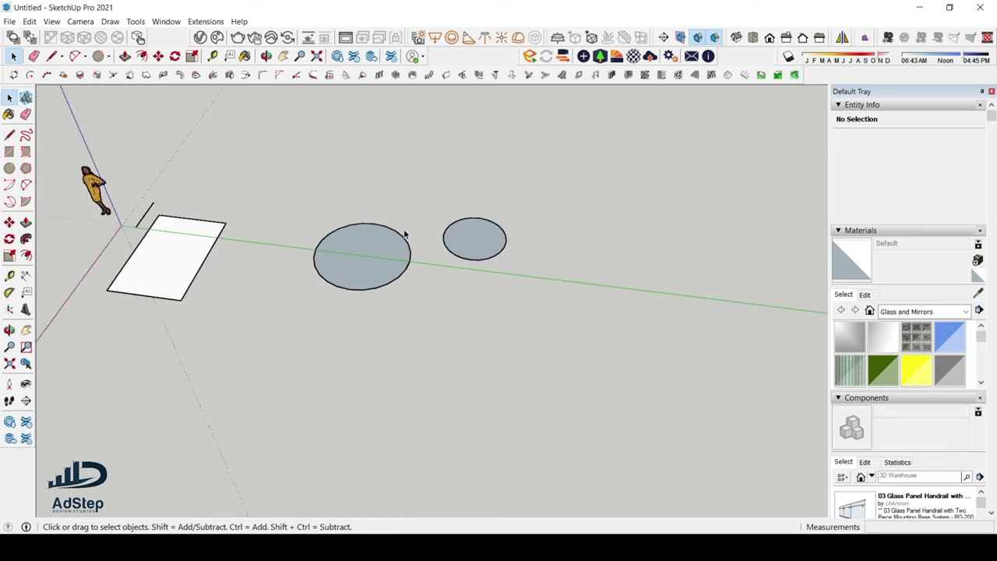
{"action": "left_click_drag", "start_coordinate": [526, 265], "coordinate": [458, 312]}
{"action": "scroll", "coordinate": [434, 239], "scroll_direction": "up", "scroll_amount": 2}
{"action": "left_click_drag", "start_coordinate": [574, 176], "coordinate": [402, 330]}
{"action": "scroll", "coordinate": [292, 251], "scroll_direction": "down", "scroll_amount": 3}
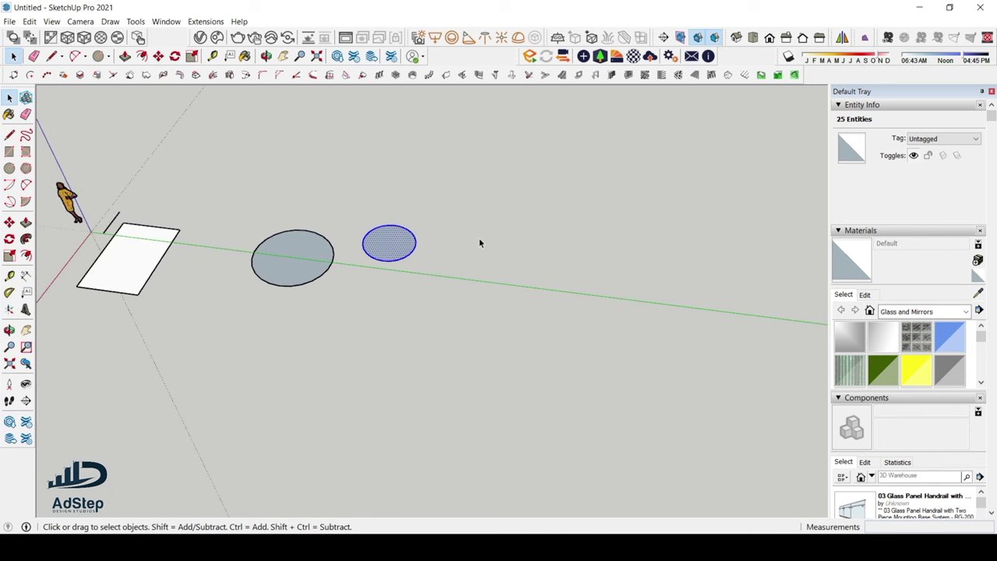
{"action": "scroll", "coordinate": [480, 243], "scroll_direction": "up", "scroll_amount": 1}
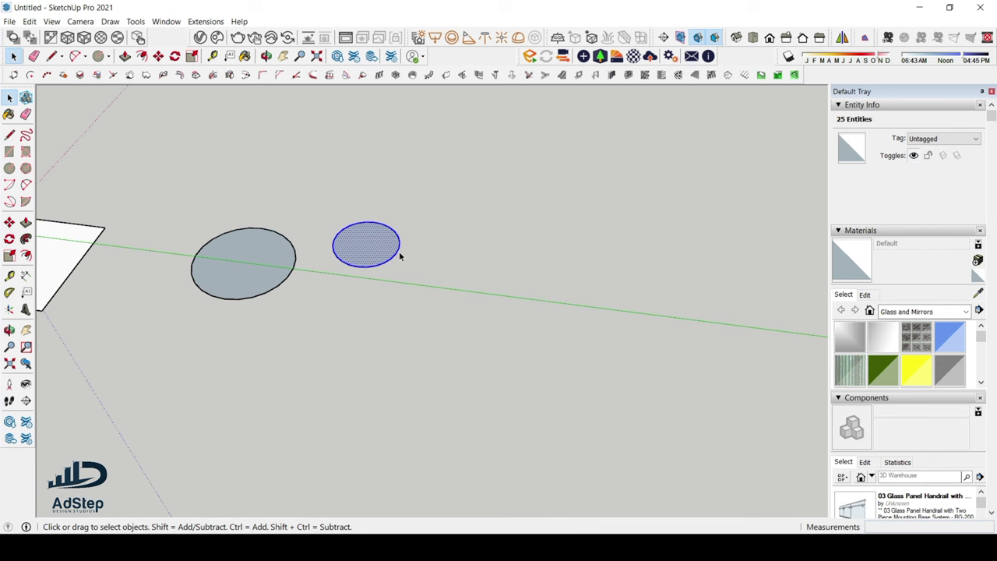
{"action": "left_click", "coordinate": [158, 57]}
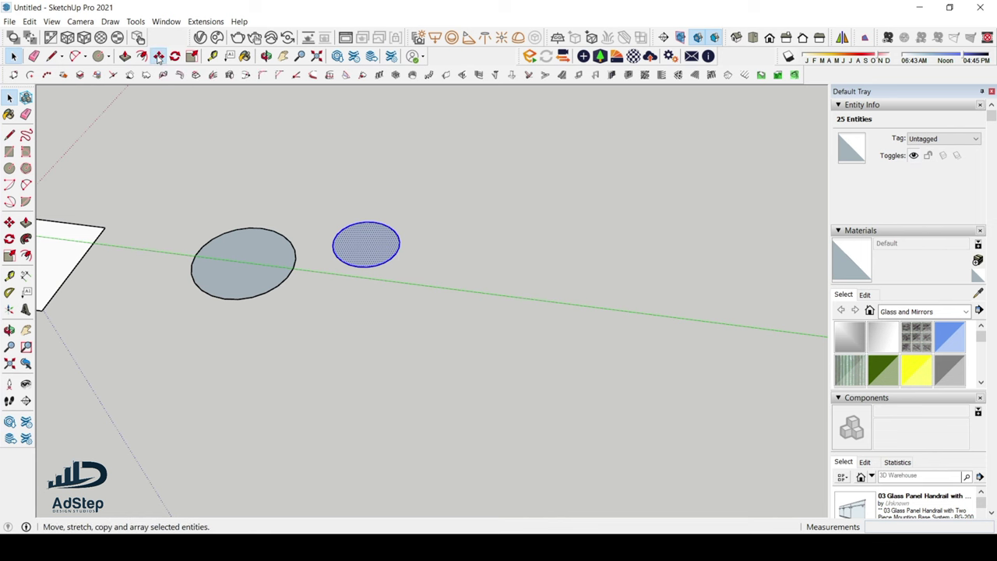
{"action": "scroll", "coordinate": [362, 244], "scroll_direction": "down", "scroll_amount": 1}
{"action": "left_click", "coordinate": [381, 242]}
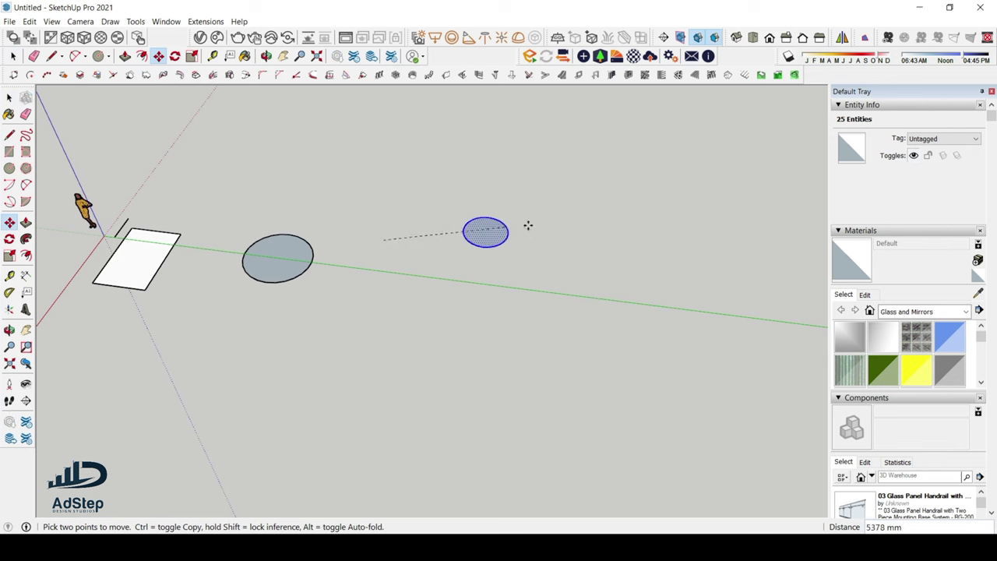
{"action": "left_click", "coordinate": [594, 256]}
{"action": "key", "text": "space"}
Step: Move the small circle again, about 11.7 m farther out, then clear the selection
{"action": "left_click_drag", "start_coordinate": [591, 232], "coordinate": [495, 328]}
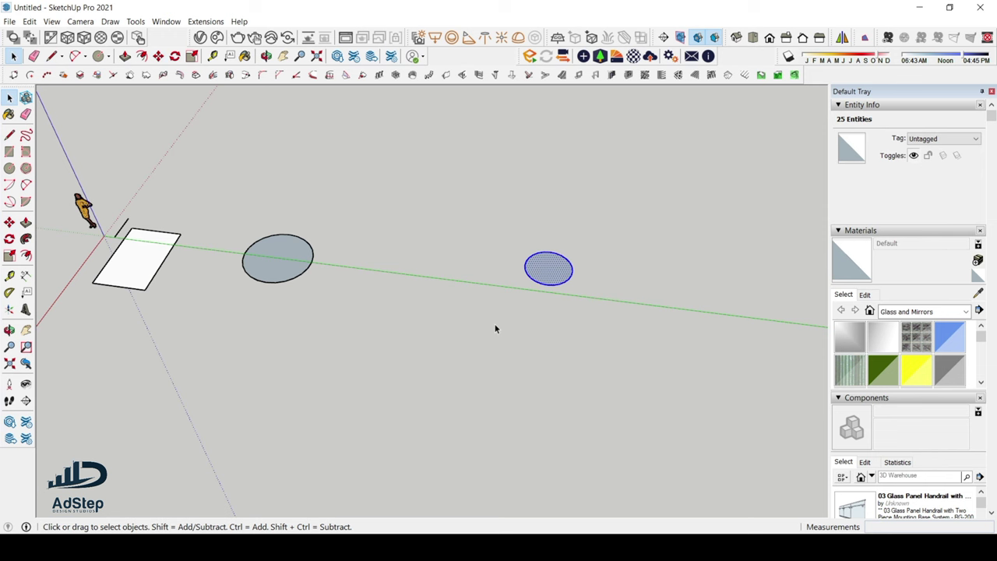
{"action": "scroll", "coordinate": [560, 262], "scroll_direction": "up", "scroll_amount": 4}
{"action": "key", "text": "m"}
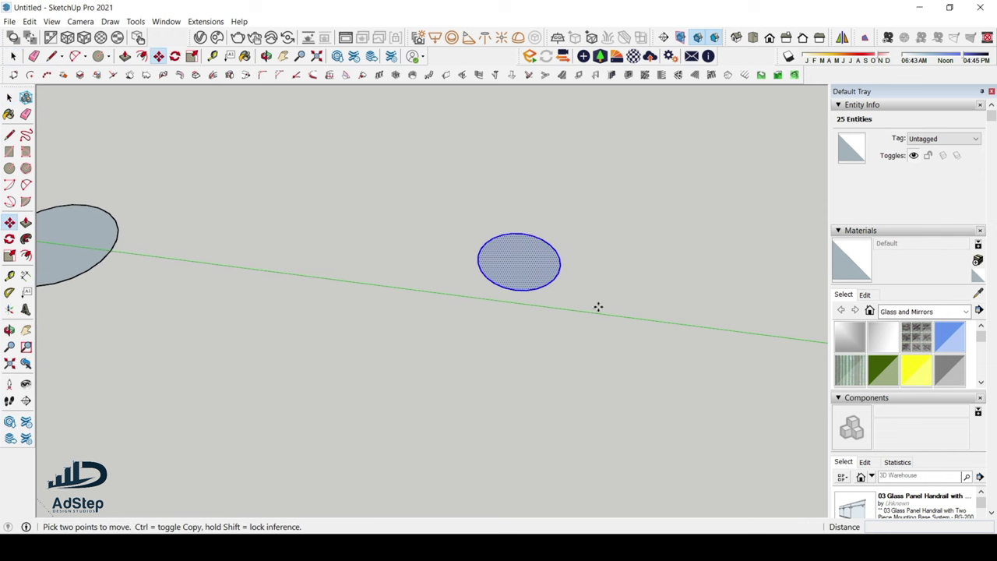
{"action": "left_click", "coordinate": [559, 273]}
{"action": "scroll", "coordinate": [425, 261], "scroll_direction": "down", "scroll_amount": 3}
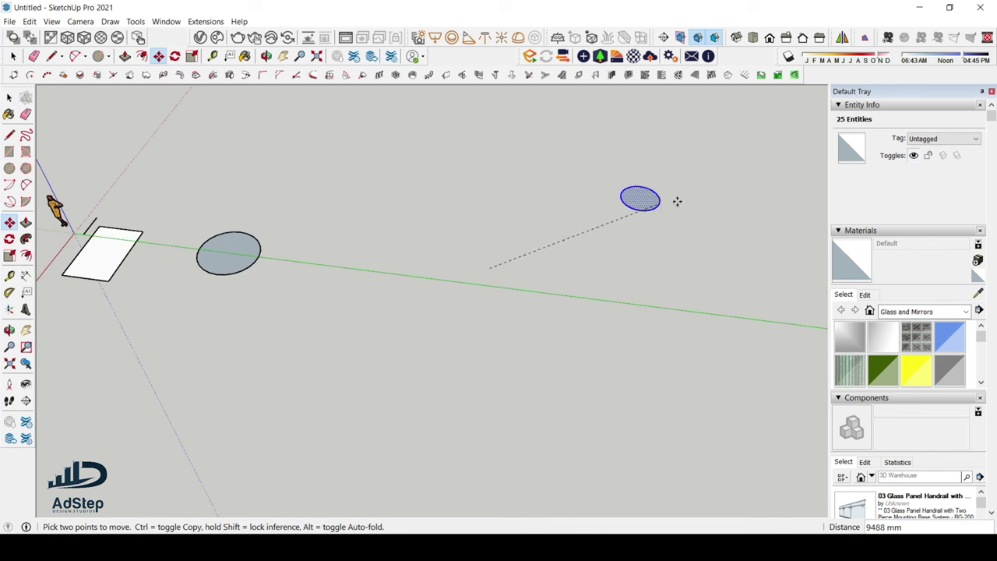
{"action": "left_click", "coordinate": [725, 198]}
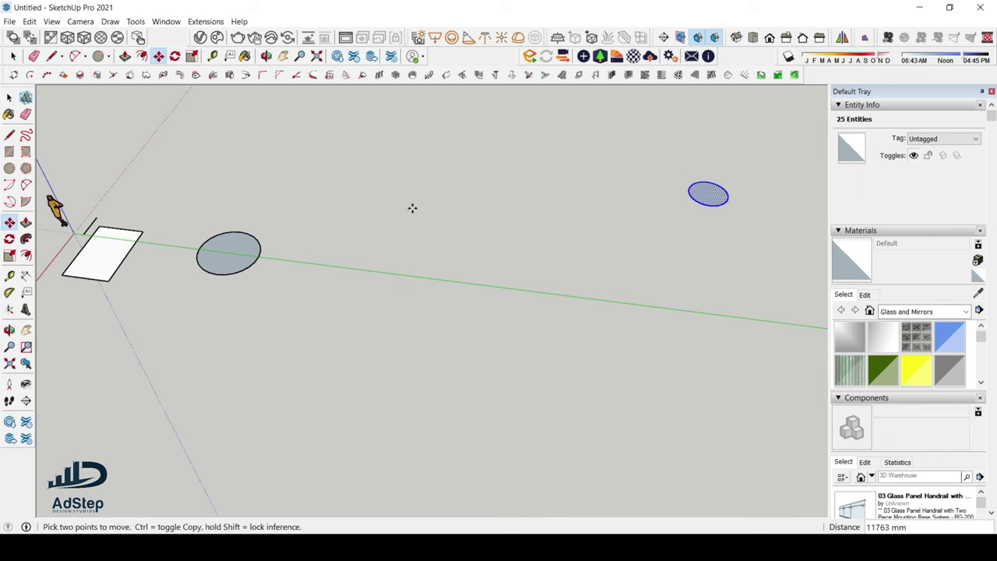
{"action": "key", "text": "space"}
{"action": "left_click", "coordinate": [264, 225]}
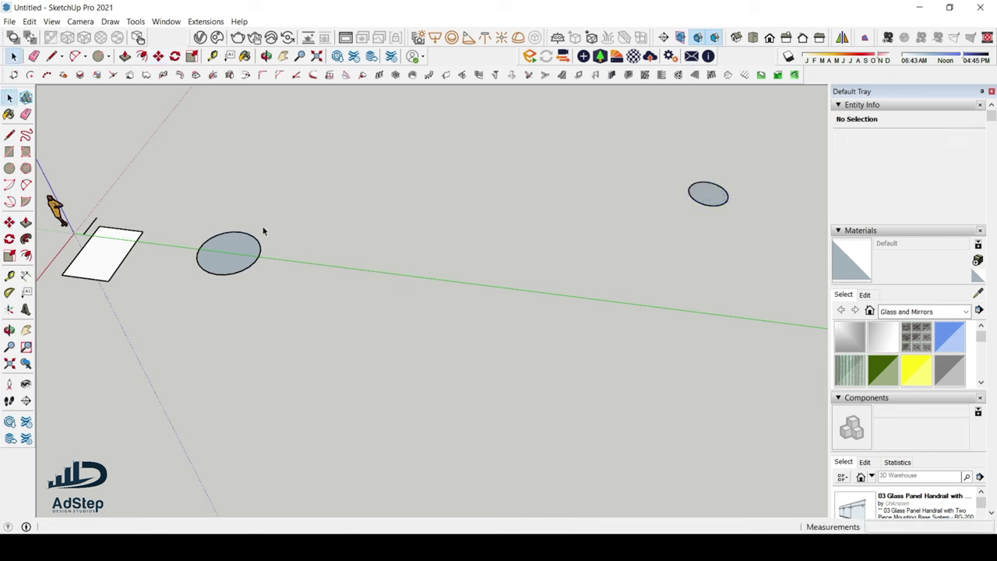
{"action": "mouse_move", "coordinate": [269, 254]}
{"action": "middle_mouse_down"}
{"action": "mouse_move", "coordinate": [503, 240]}
{"action": "mouse_move", "coordinate": [211, 262]}
{"action": "mouse_move", "coordinate": [276, 227]}
{"action": "mouse_move", "coordinate": [208, 244]}
{"action": "mouse_move", "coordinate": [280, 234]}
{"action": "mouse_move", "coordinate": [398, 238]}
{"action": "mouse_move", "coordinate": [225, 211]}
{"action": "middle_mouse_up"}
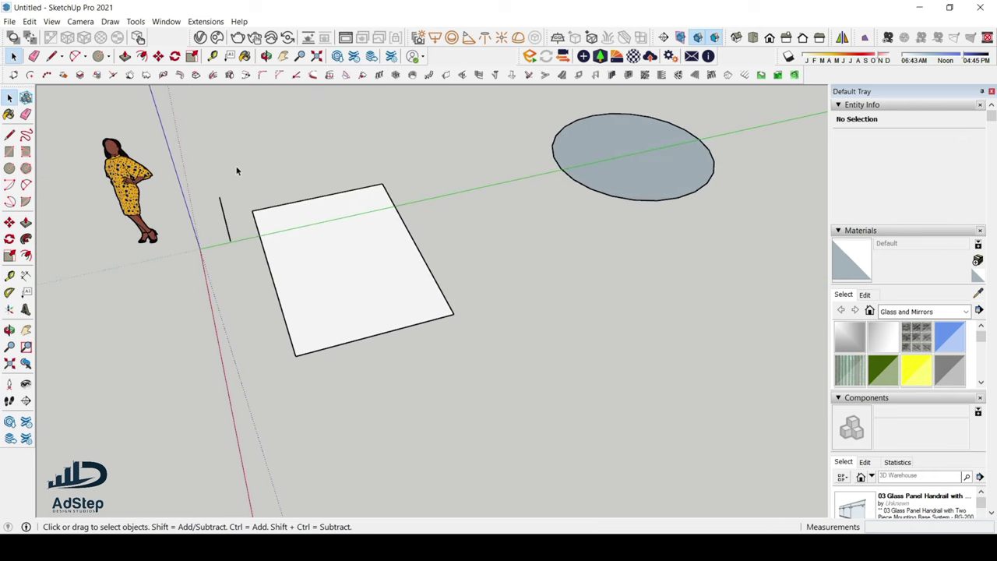
{"action": "left_click_drag", "start_coordinate": [273, 191], "coordinate": [494, 394]}
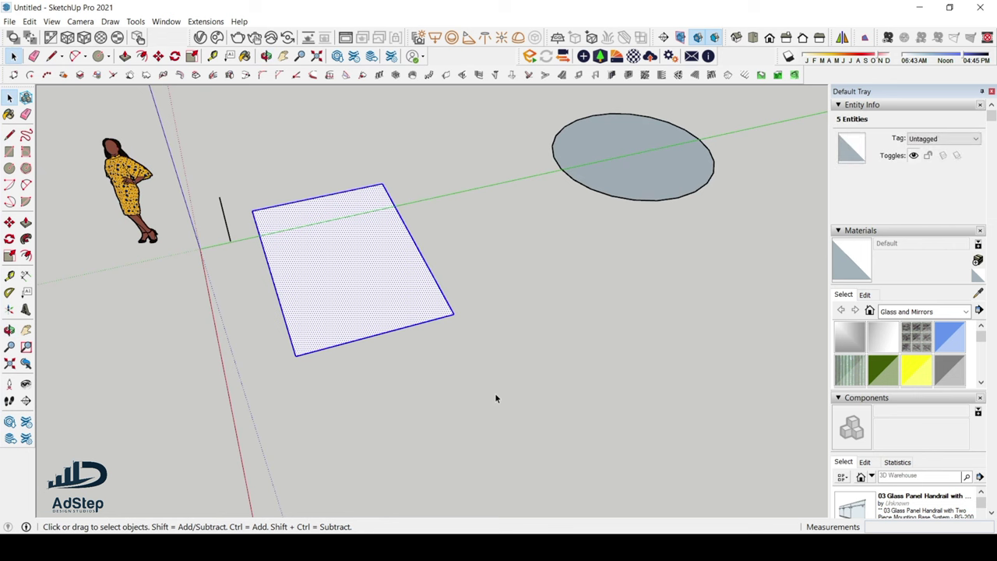
{"action": "middle_click_drag", "start_coordinate": [399, 317], "coordinate": [194, 269]}
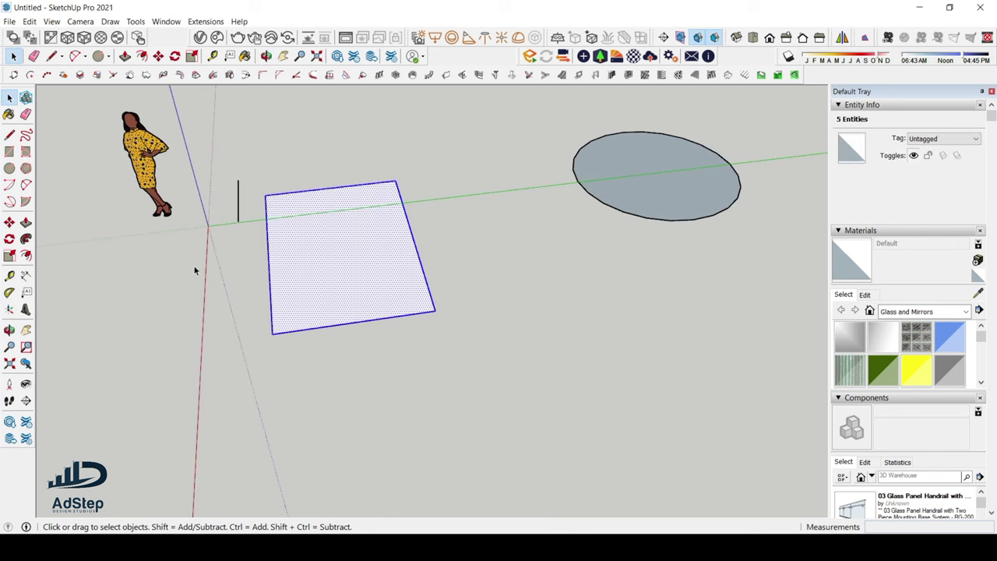
{"action": "left_click", "coordinate": [9, 239]}
{"action": "middle_click_drag", "start_coordinate": [378, 208], "coordinate": [388, 225]}
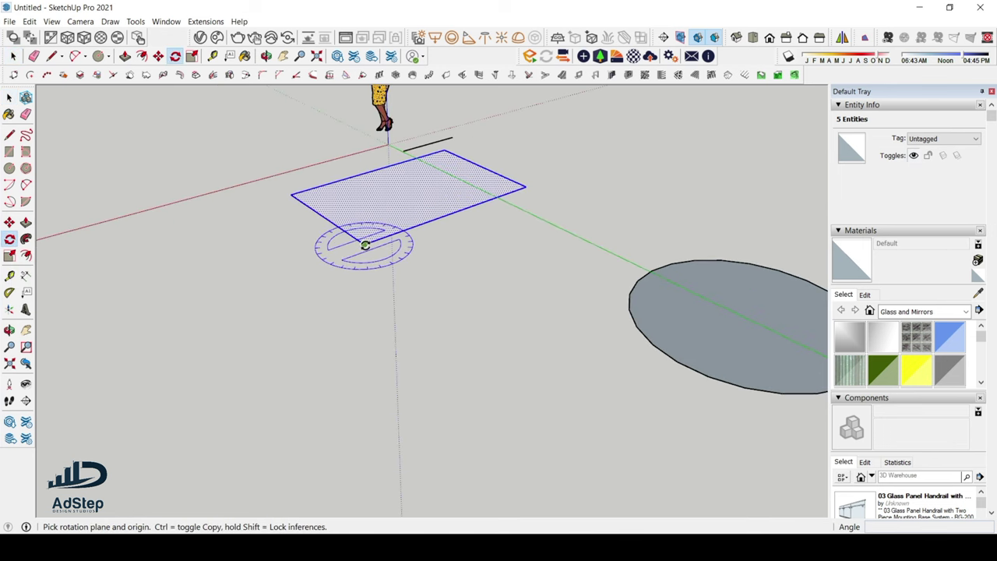
{"action": "left_click", "coordinate": [363, 244]}
{"action": "left_click", "coordinate": [526, 186]}
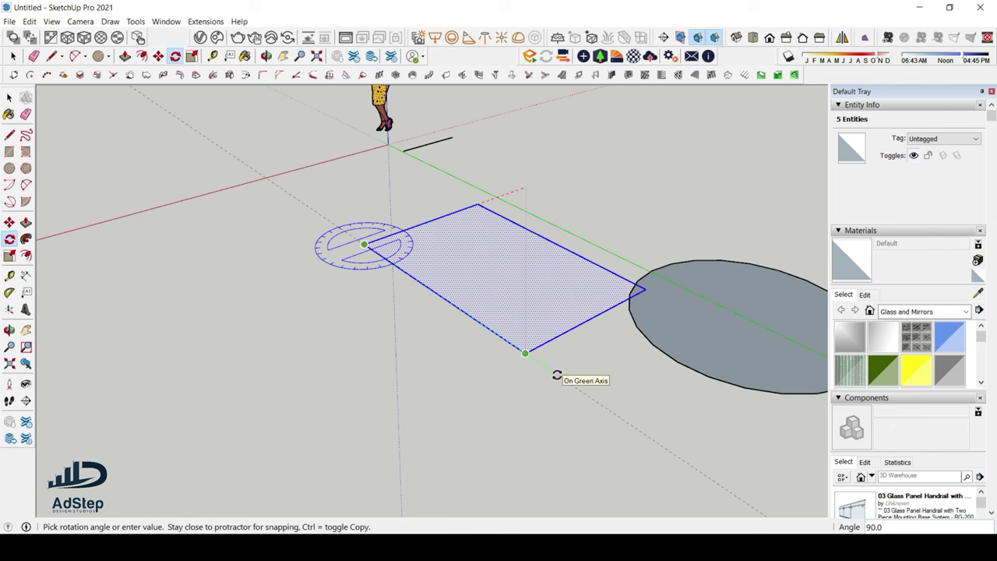
{"action": "left_click", "coordinate": [556, 374]}
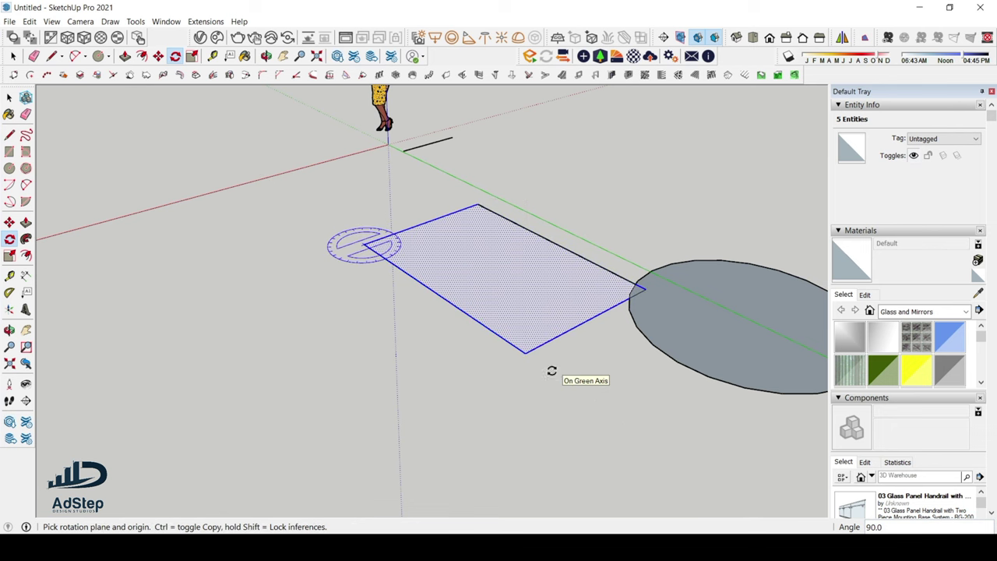
{"action": "scroll", "coordinate": [359, 242], "scroll_direction": "down", "scroll_amount": 4}
{"action": "key", "text": "ctrl+z"}
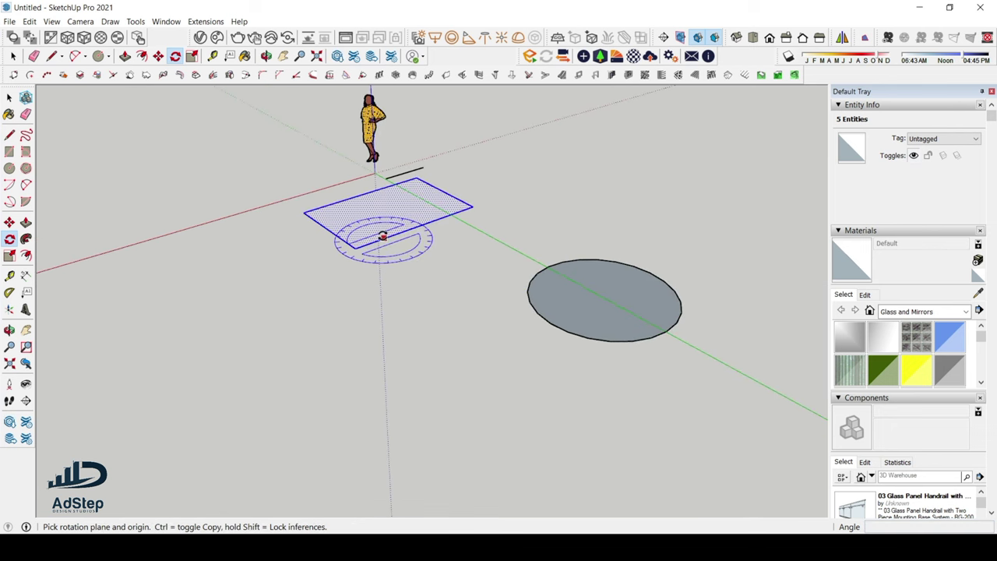
{"action": "scroll", "coordinate": [424, 204], "scroll_direction": "up", "scroll_amount": 3}
{"action": "scroll", "coordinate": [331, 228], "scroll_direction": "up", "scroll_amount": 3}
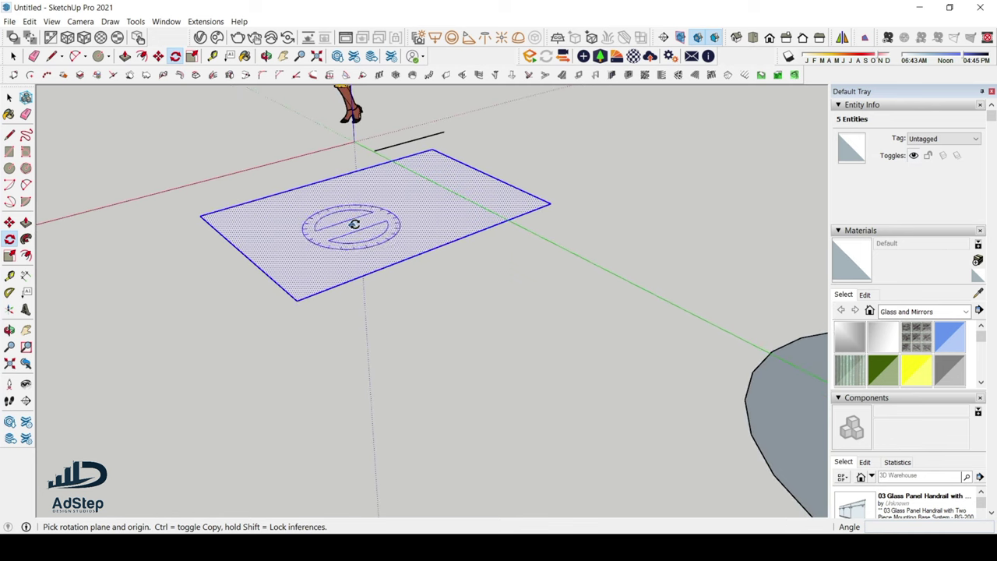
{"action": "key", "text": "space"}
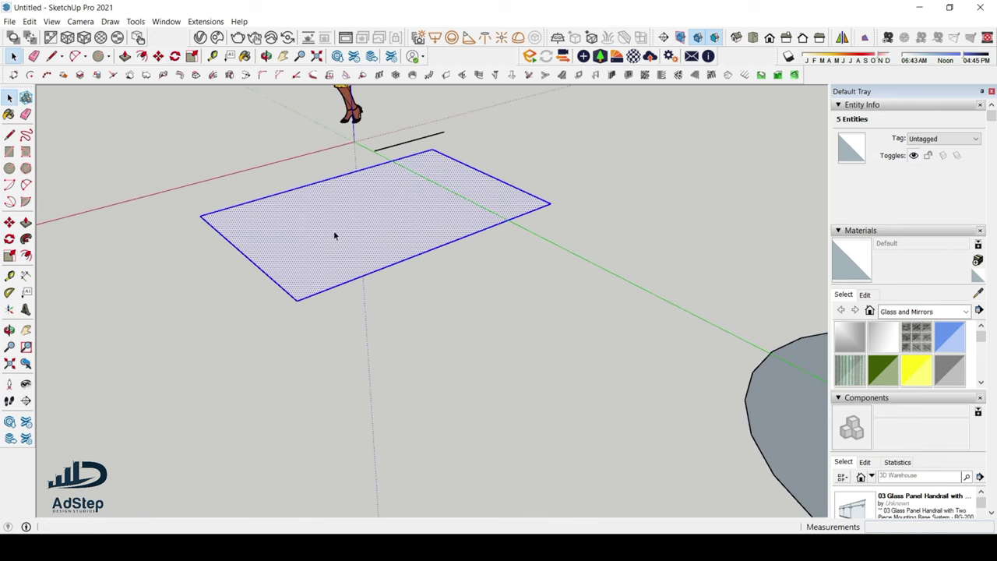
{"action": "scroll", "coordinate": [355, 227], "scroll_direction": "up", "scroll_amount": 2}
{"action": "key", "text": "r"}
{"action": "scroll", "coordinate": [351, 222], "scroll_direction": "down", "scroll_amount": 3}
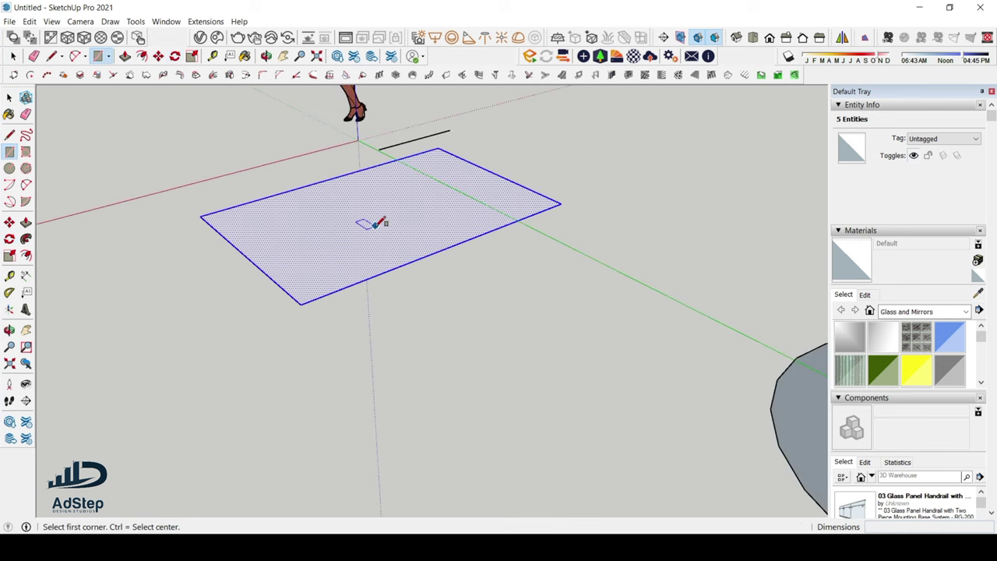
Step: Select the far circle's face and push/pull it upward into a solid cylinder
{"action": "key", "text": "space"}
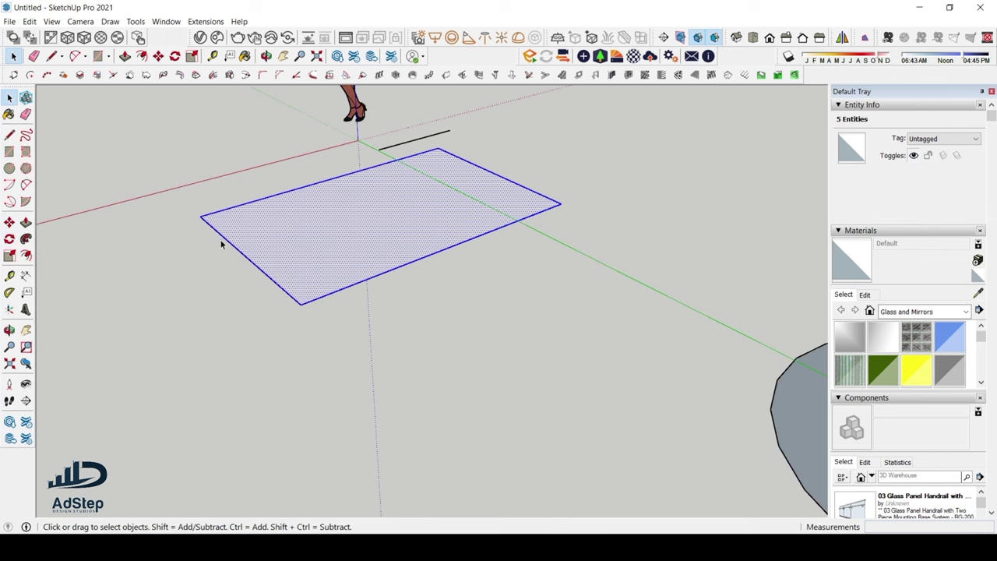
{"action": "scroll", "coordinate": [342, 222], "scroll_direction": "down", "scroll_amount": 5}
{"action": "scroll", "coordinate": [345, 226], "scroll_direction": "down", "scroll_amount": 2}
{"action": "middle_click_drag", "start_coordinate": [347, 229], "coordinate": [350, 272]}
{"action": "scroll", "coordinate": [228, 253], "scroll_direction": "down", "scroll_amount": 3}
{"action": "scroll", "coordinate": [228, 251], "scroll_direction": "down", "scroll_amount": 2}
{"action": "scroll", "coordinate": [498, 167], "scroll_direction": "up", "scroll_amount": 2}
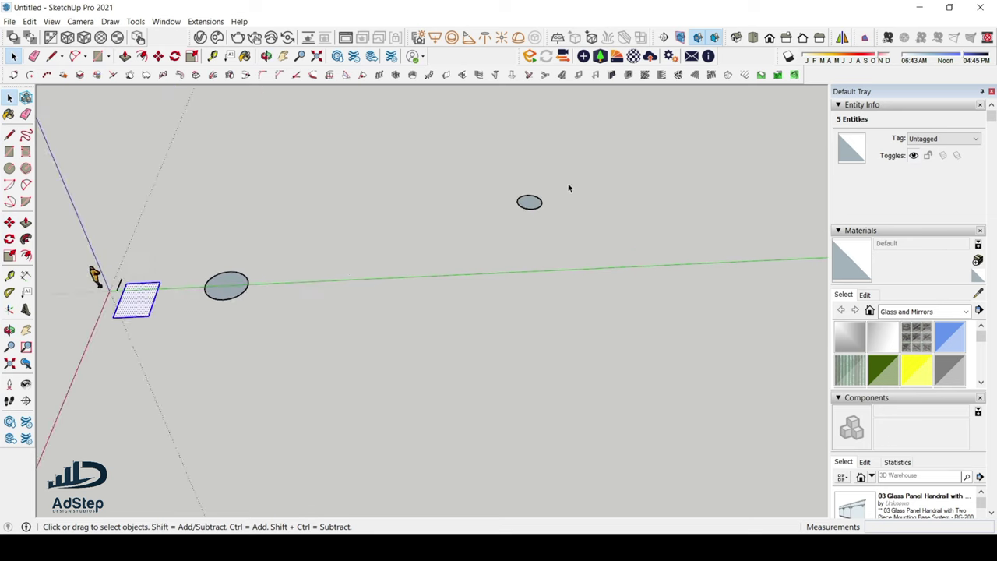
{"action": "scroll", "coordinate": [567, 189], "scroll_direction": "up", "scroll_amount": 2}
{"action": "left_click", "coordinate": [573, 225]}
{"action": "scroll", "coordinate": [517, 208], "scroll_direction": "up", "scroll_amount": 3}
{"action": "left_click", "coordinate": [524, 207]}
{"action": "scroll", "coordinate": [524, 207], "scroll_direction": "up", "scroll_amount": 2}
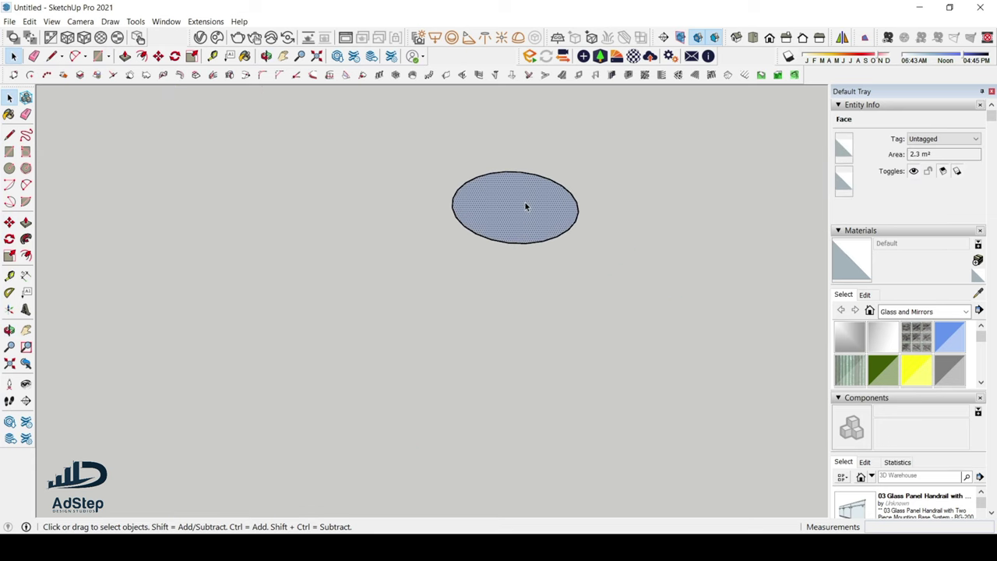
{"action": "scroll", "coordinate": [504, 236], "scroll_direction": "down", "scroll_amount": 2}
{"action": "scroll", "coordinate": [510, 226], "scroll_direction": "down", "scroll_amount": 1}
{"action": "key", "text": "p"}
{"action": "left_click_drag", "start_coordinate": [510, 225], "coordinate": [511, 191]}
Step: Window-select the whole cylinder and start the Scale tool (S)
{"action": "key", "text": "space"}
{"action": "scroll", "coordinate": [456, 204], "scroll_direction": "down", "scroll_amount": 2}
{"action": "scroll", "coordinate": [436, 202], "scroll_direction": "up", "scroll_amount": 4}
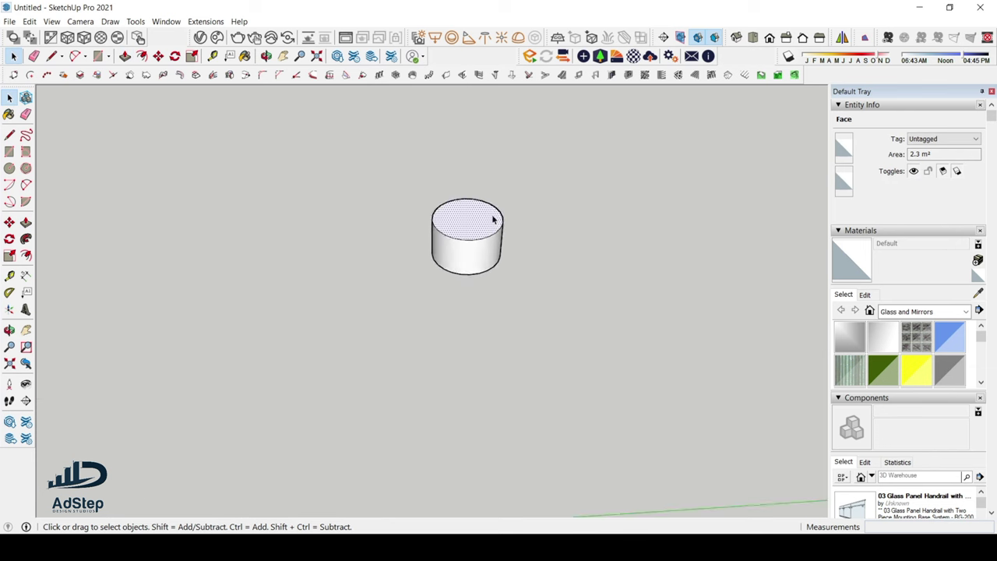
{"action": "left_click_drag", "start_coordinate": [355, 167], "coordinate": [599, 338]}
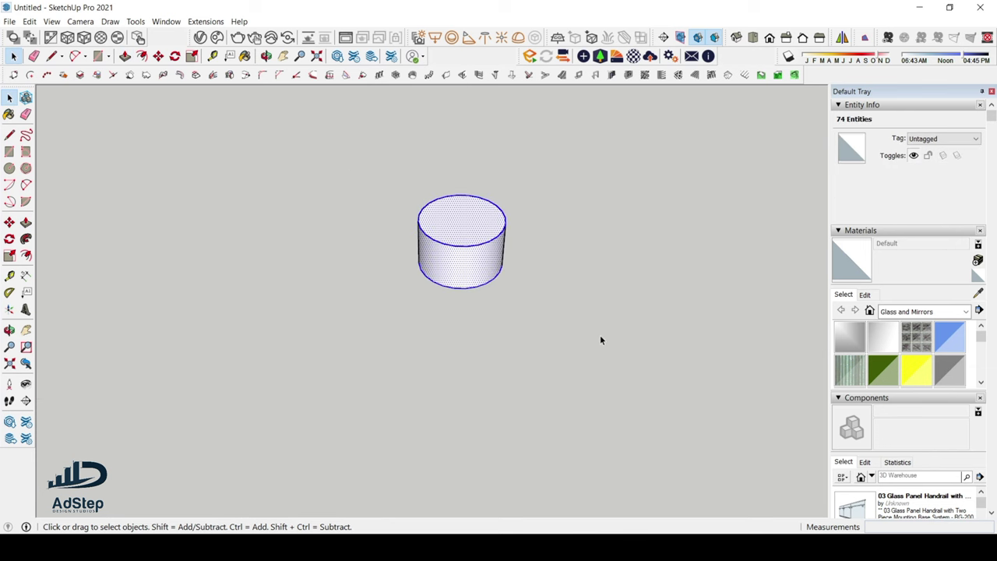
{"action": "scroll", "coordinate": [557, 247], "scroll_direction": "up", "scroll_amount": 1}
{"action": "key", "text": "s"}
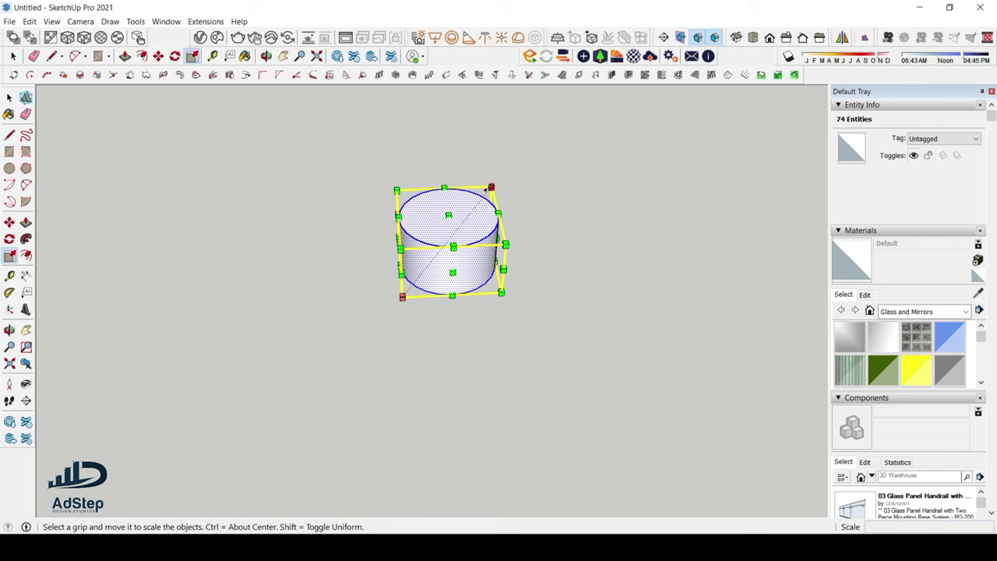
Step: Stretch the cylinder from its top-centre grip to Blue Scale 2.38, keeping its width
{"action": "left_click", "coordinate": [491, 188]}
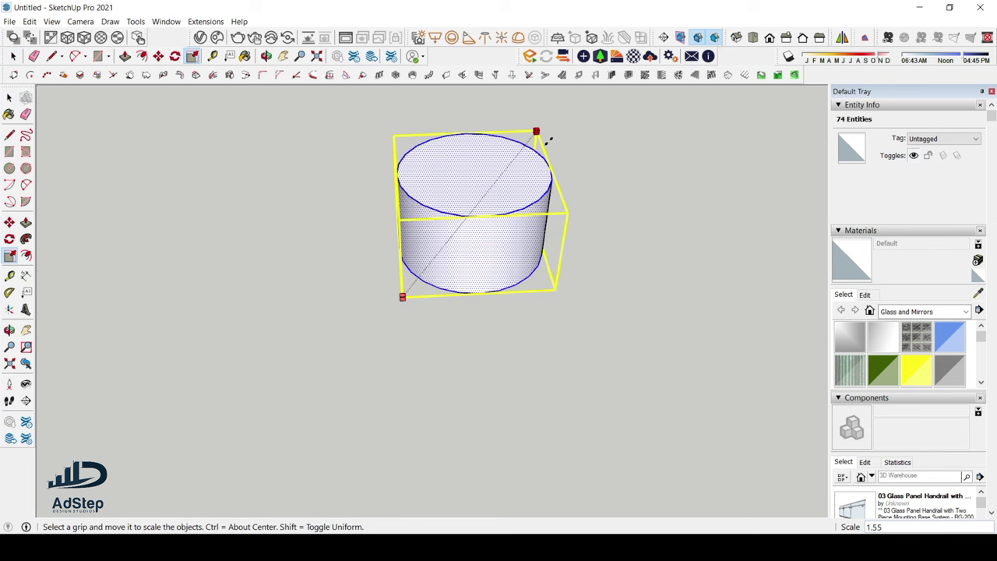
{"action": "key", "text": "Escape"}
{"action": "left_click", "coordinate": [451, 212]}
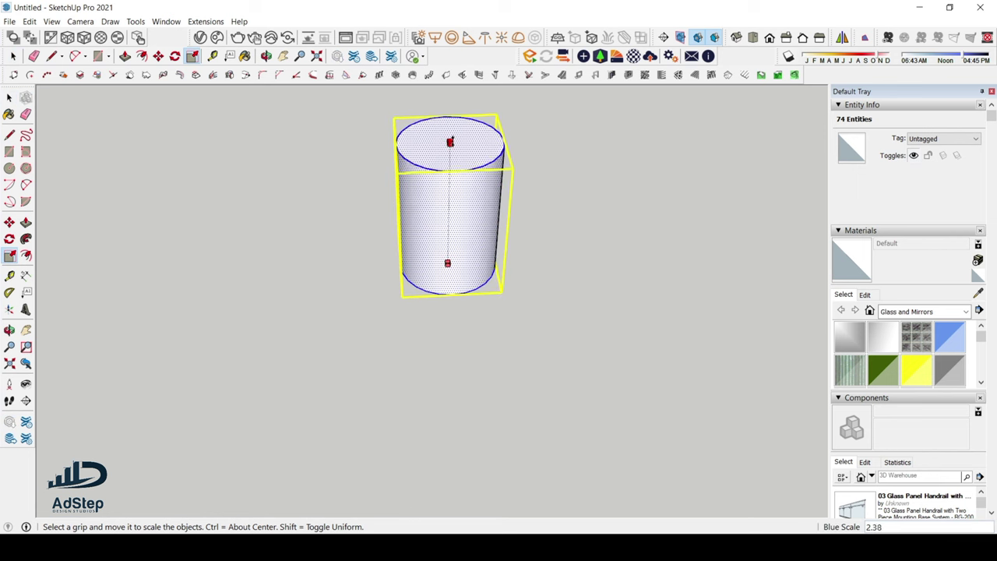
{"action": "left_click", "coordinate": [453, 134]}
{"action": "scroll", "coordinate": [427, 271], "scroll_direction": "down", "scroll_amount": 4}
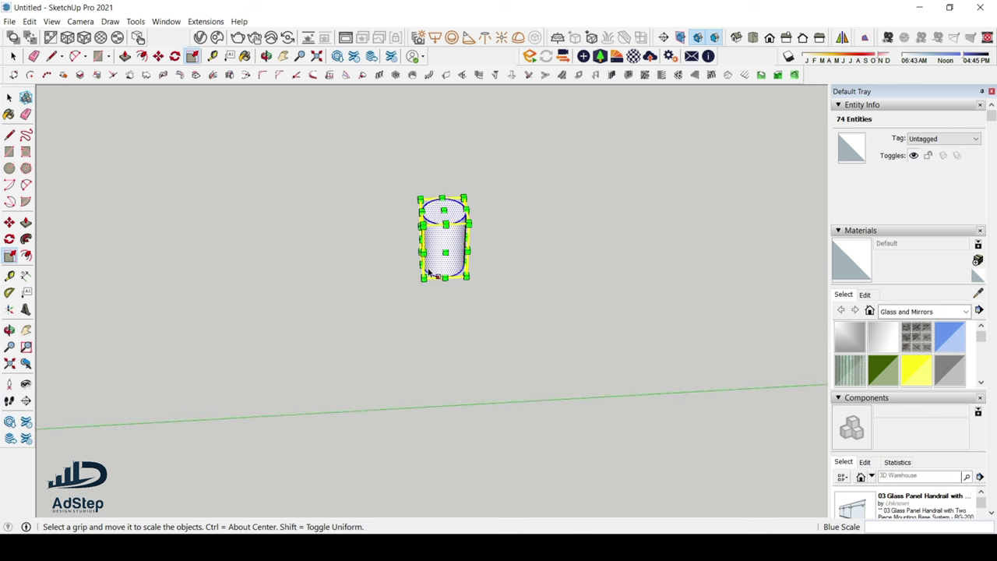
{"action": "scroll", "coordinate": [427, 271], "scroll_direction": "down", "scroll_amount": 2}
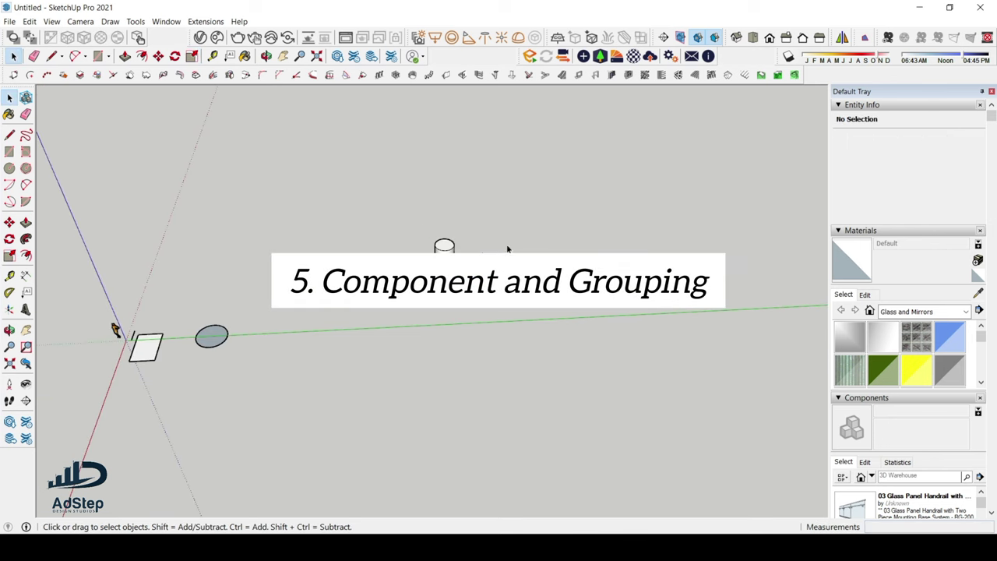
Step: Window-select the cylinder and combine its faces and edges with Make Group
{"action": "scroll", "coordinate": [234, 304], "scroll_direction": "up", "scroll_amount": 5}
{"action": "scroll", "coordinate": [436, 265], "scroll_direction": "down", "scroll_amount": 5}
{"action": "middle_click_drag", "start_coordinate": [416, 275], "coordinate": [415, 275]}
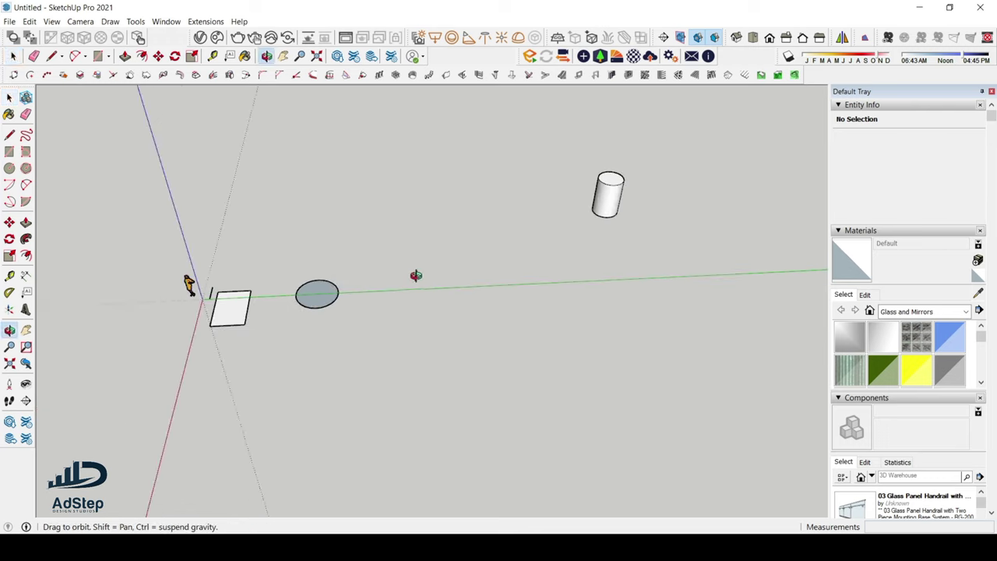
{"action": "scroll", "coordinate": [401, 241], "scroll_direction": "up", "scroll_amount": 5}
{"action": "scroll", "coordinate": [303, 330], "scroll_direction": "down", "scroll_amount": 5}
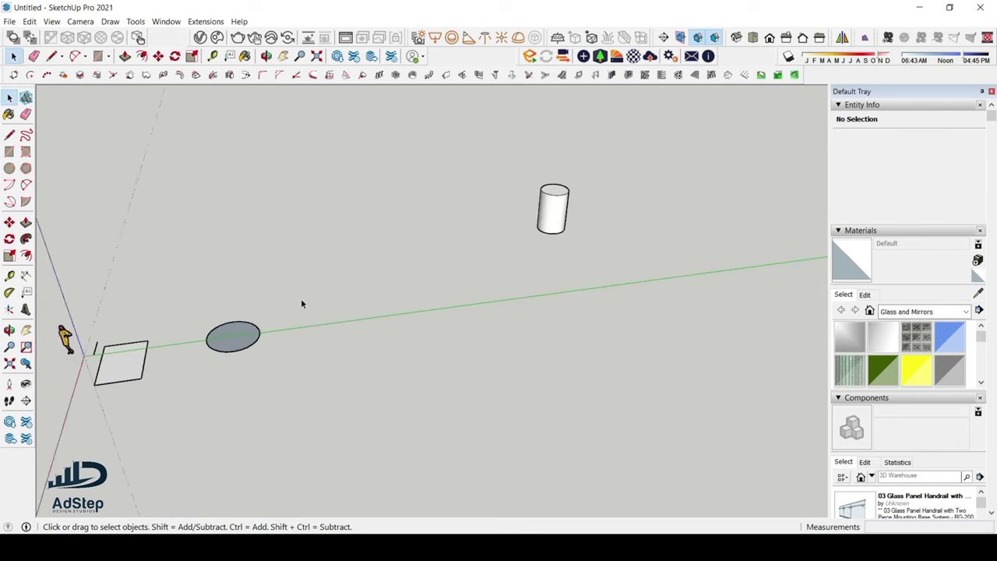
{"action": "scroll", "coordinate": [499, 210], "scroll_direction": "up", "scroll_amount": 2}
{"action": "left_click_drag", "start_coordinate": [415, 179], "coordinate": [551, 299]}
{"action": "scroll", "coordinate": [494, 218], "scroll_direction": "up", "scroll_amount": 2}
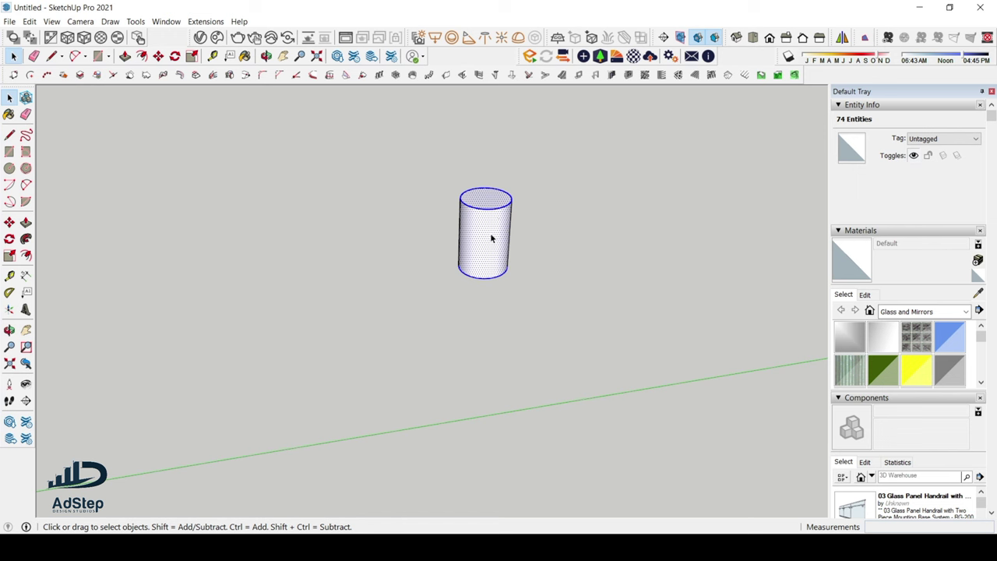
{"action": "right_click", "coordinate": [490, 235]}
{"action": "left_click", "coordinate": [561, 333]}
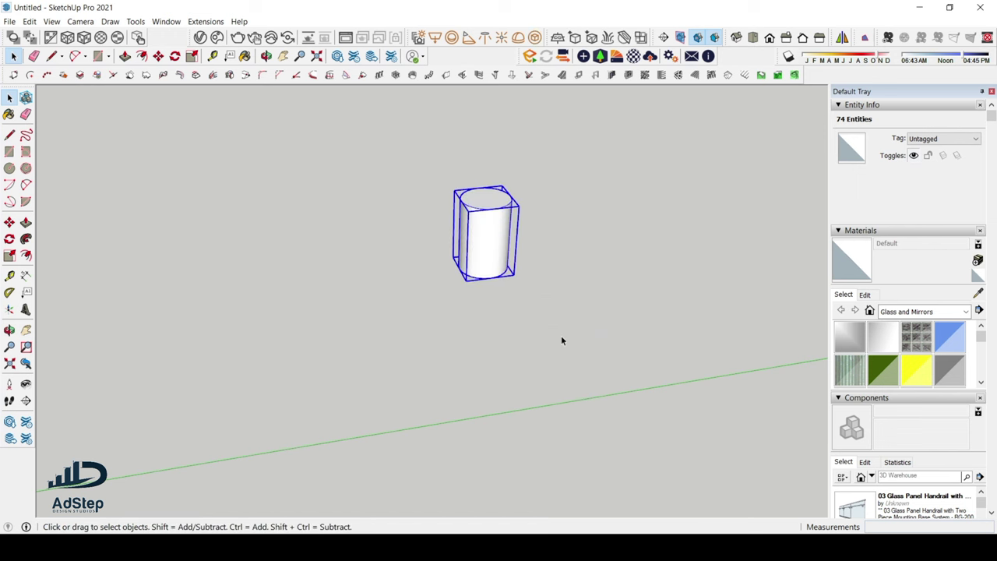
Step: Select the group to confirm it is a Solid Group of 6.02 m³, then deselect
{"action": "left_click", "coordinate": [529, 240]}
{"action": "scroll", "coordinate": [530, 242], "scroll_direction": "up", "scroll_amount": 2}
{"action": "left_click", "coordinate": [478, 256]}
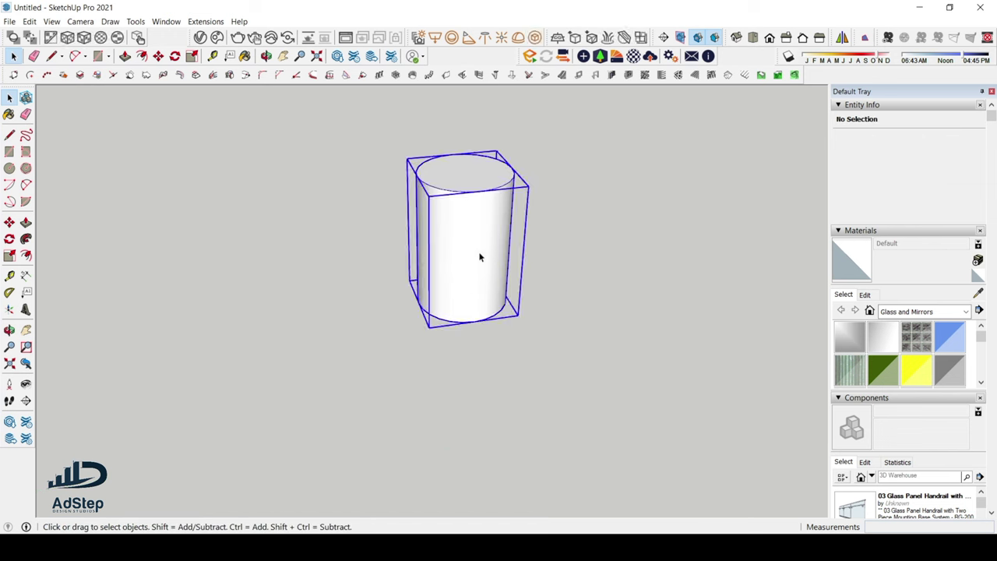
{"action": "scroll", "coordinate": [454, 242], "scroll_direction": "down", "scroll_amount": 3}
{"action": "middle_click_drag", "start_coordinate": [454, 241], "coordinate": [525, 254]}
{"action": "scroll", "coordinate": [424, 266], "scroll_direction": "up", "scroll_amount": 3}
{"action": "scroll", "coordinate": [526, 209], "scroll_direction": "down", "scroll_amount": 5}
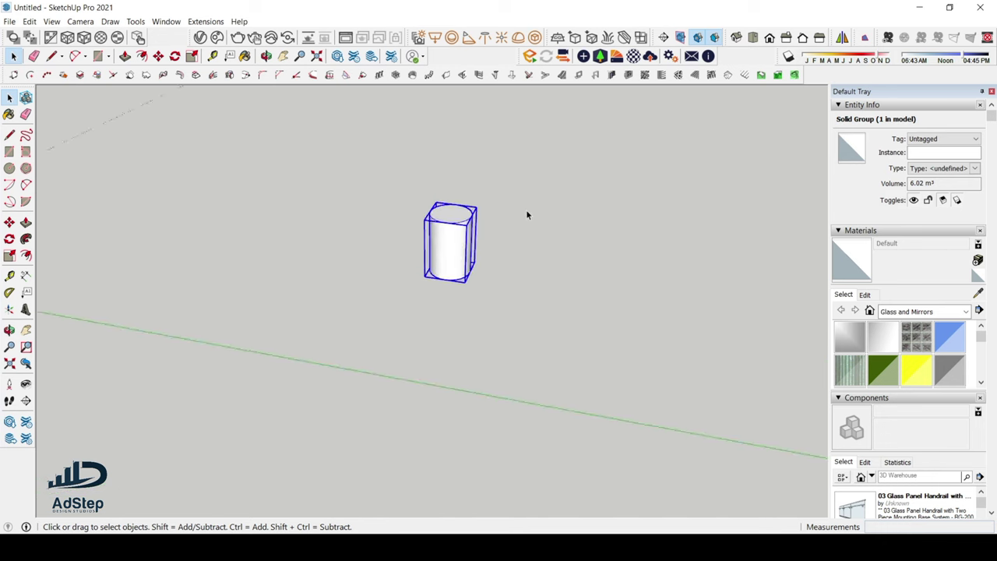
{"action": "scroll", "coordinate": [516, 209], "scroll_direction": "up", "scroll_amount": 2}
{"action": "scroll", "coordinate": [545, 217], "scroll_direction": "up", "scroll_amount": 2}
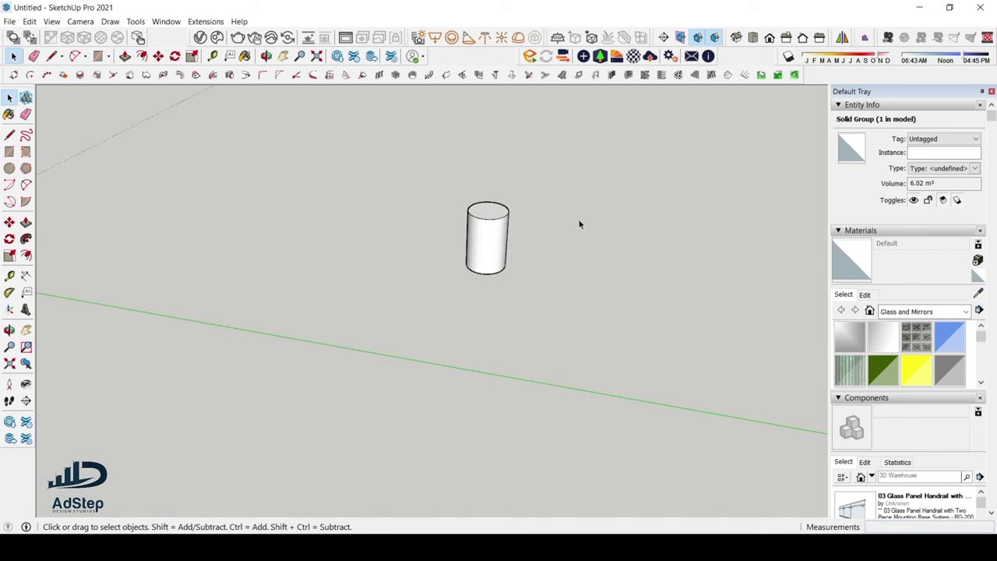
{"action": "left_click", "coordinate": [551, 217]}
{"action": "scroll", "coordinate": [551, 216], "scroll_direction": "down", "scroll_amount": 5}
{"action": "scroll", "coordinate": [233, 261], "scroll_direction": "up", "scroll_amount": 2}
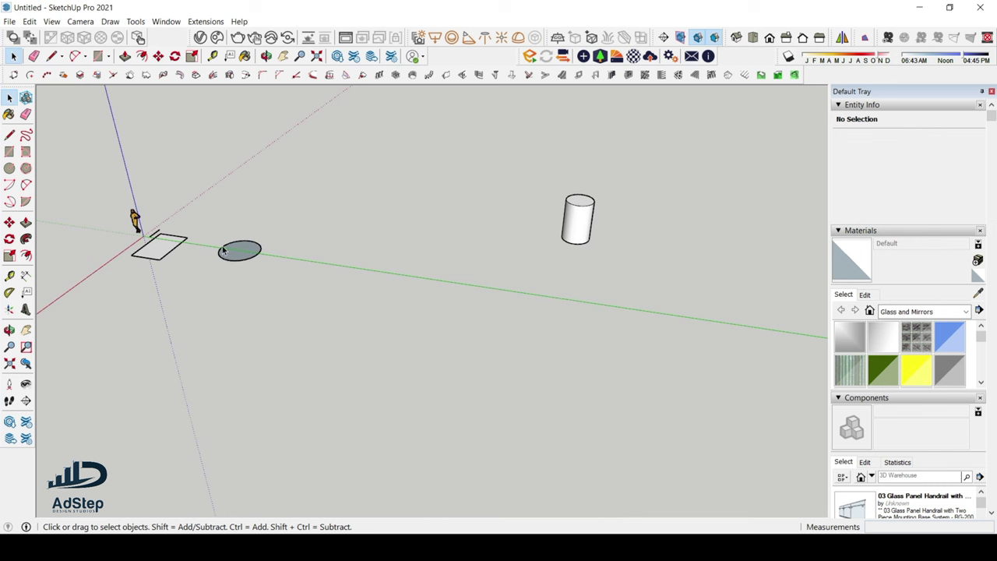
{"action": "scroll", "coordinate": [221, 249], "scroll_direction": "up", "scroll_amount": 4}
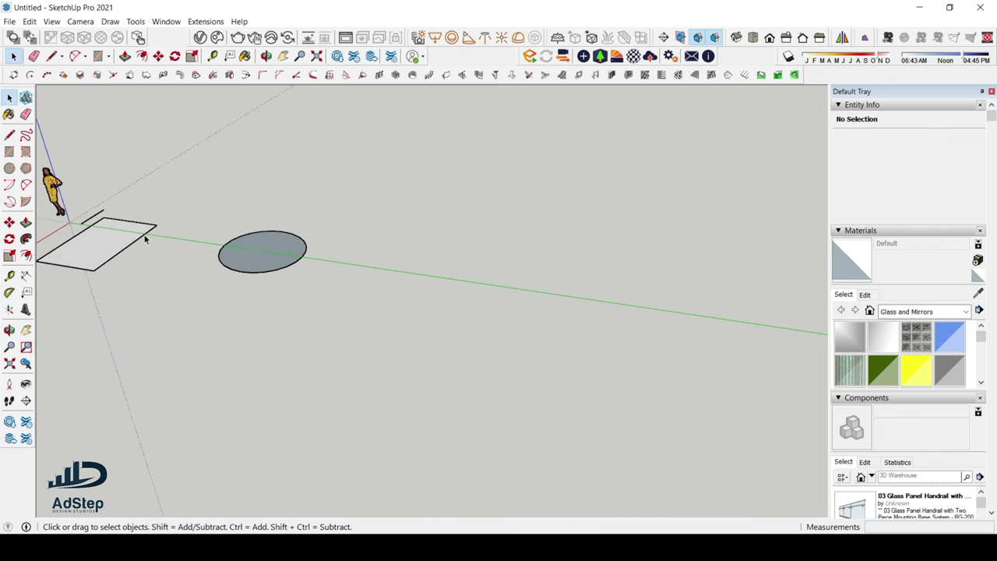
{"action": "scroll", "coordinate": [145, 238], "scroll_direction": "down", "scroll_amount": 4}
{"action": "scroll", "coordinate": [510, 230], "scroll_direction": "up", "scroll_amount": 5}
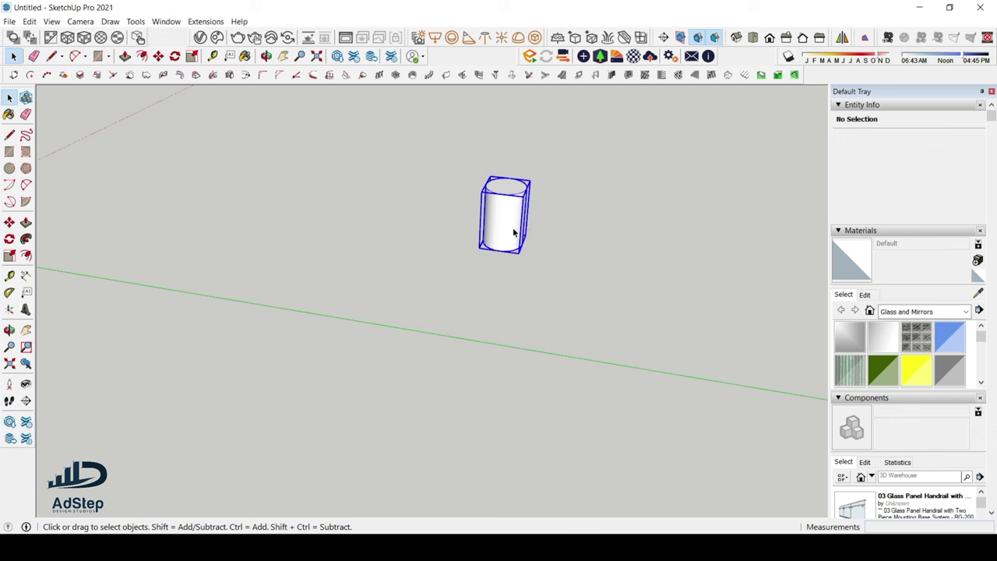
Step: Convert the cylinder group into a component named 'stair 1'
{"action": "right_click", "coordinate": [513, 232]}
{"action": "left_click", "coordinate": [582, 330]}
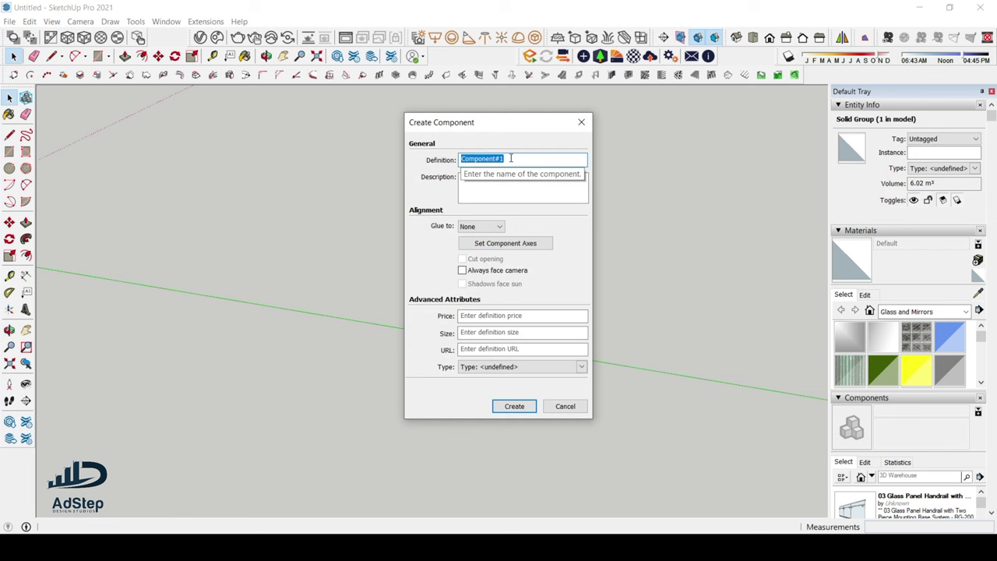
{"action": "key", "text": "BackSpace"}
{"action": "type", "text": "s"}
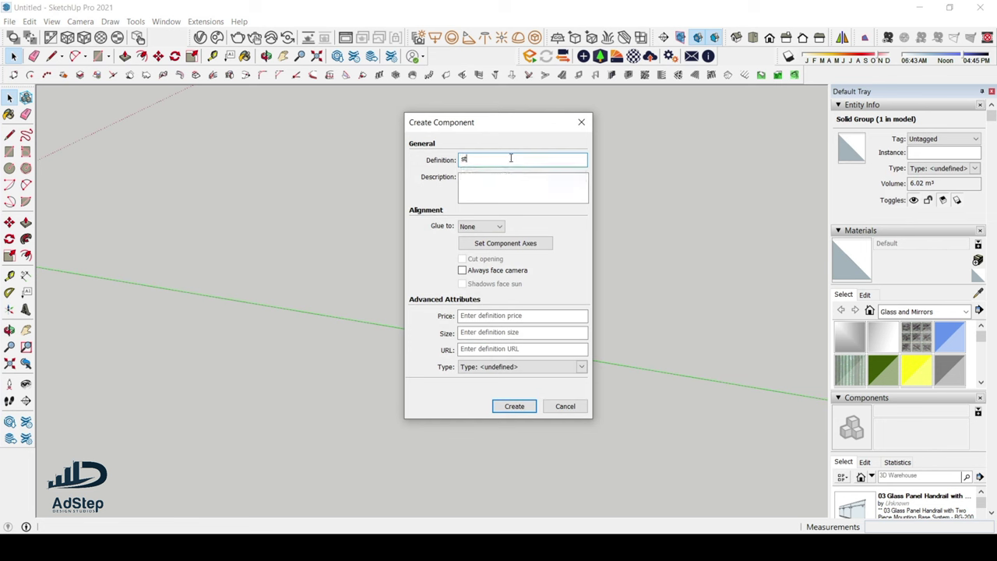
{"action": "type", "text": "tair 1"}
{"action": "left_click", "coordinate": [528, 404]}
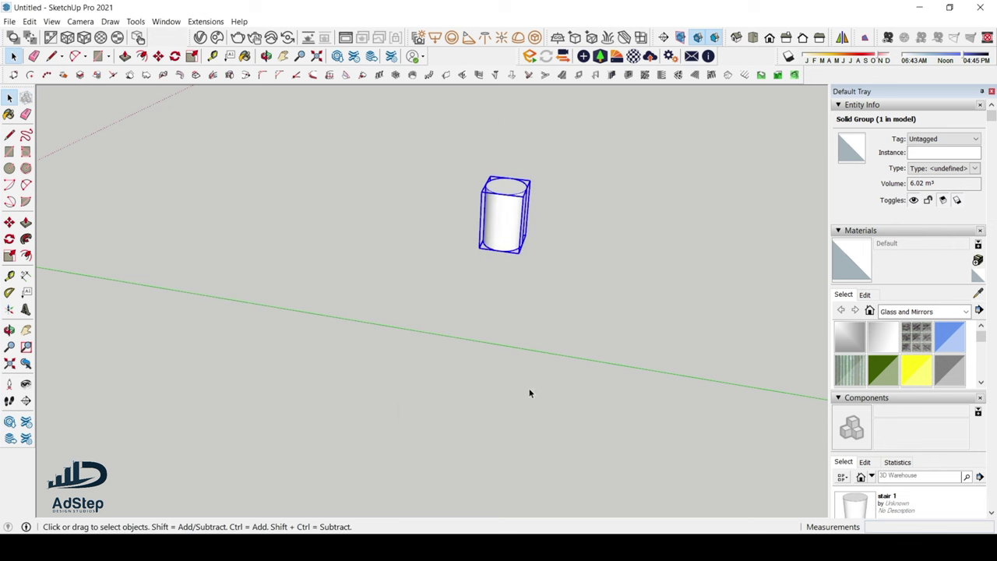
{"action": "scroll", "coordinate": [516, 249], "scroll_direction": "down", "scroll_amount": 2}
{"action": "scroll", "coordinate": [516, 249], "scroll_direction": "down", "scroll_amount": 2}
{"action": "scroll", "coordinate": [892, 334], "scroll_direction": "down", "scroll_amount": 4}
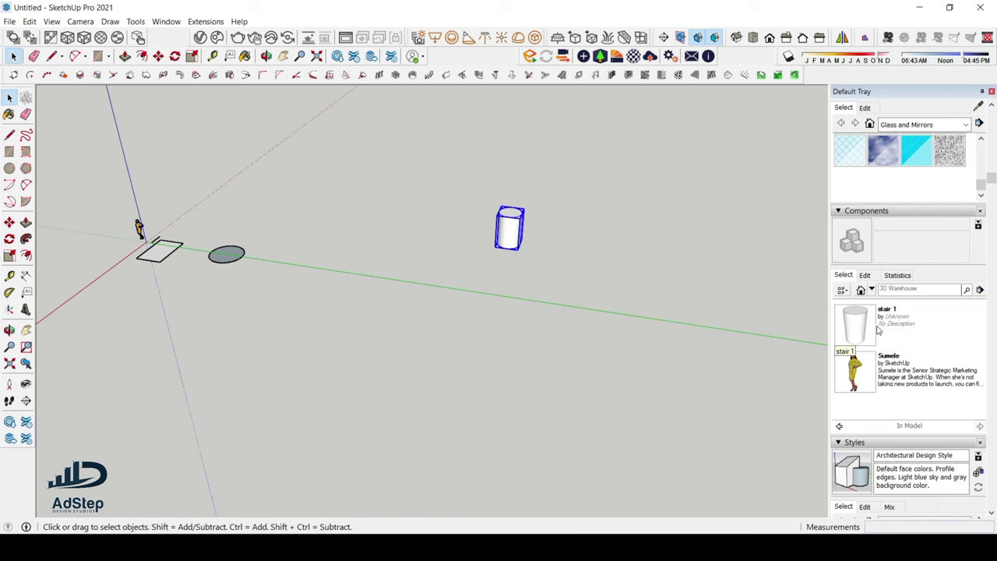
{"action": "scroll", "coordinate": [480, 210], "scroll_direction": "up", "scroll_amount": 1}
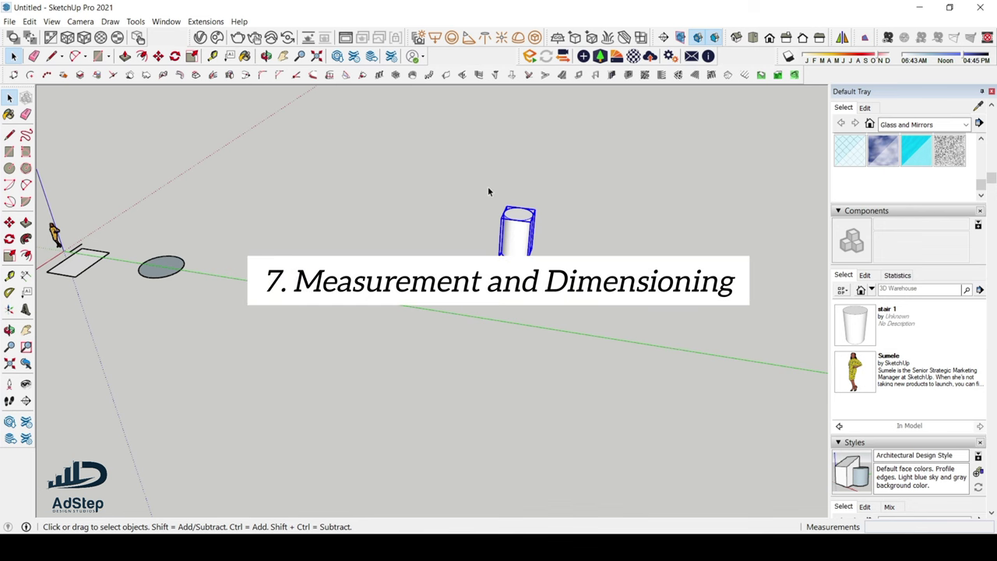
Step: Zoom and orbit to a close, side-on view of the stair 1 cylinder
{"action": "scroll", "coordinate": [549, 228], "scroll_direction": "down", "scroll_amount": 5}
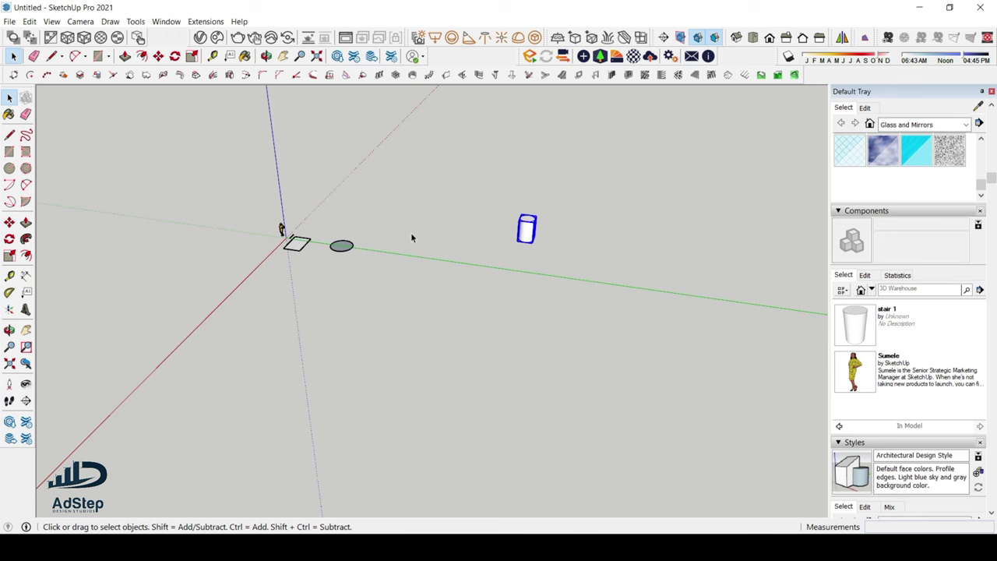
{"action": "scroll", "coordinate": [383, 229], "scroll_direction": "up", "scroll_amount": 5}
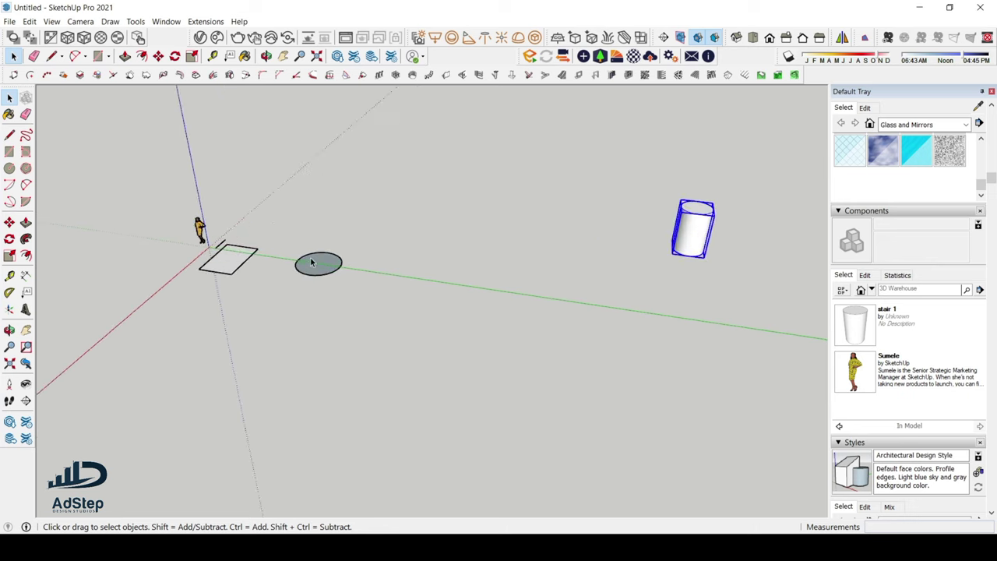
{"action": "scroll", "coordinate": [320, 205], "scroll_direction": "up", "scroll_amount": 2}
{"action": "scroll", "coordinate": [269, 291], "scroll_direction": "down", "scroll_amount": 5}
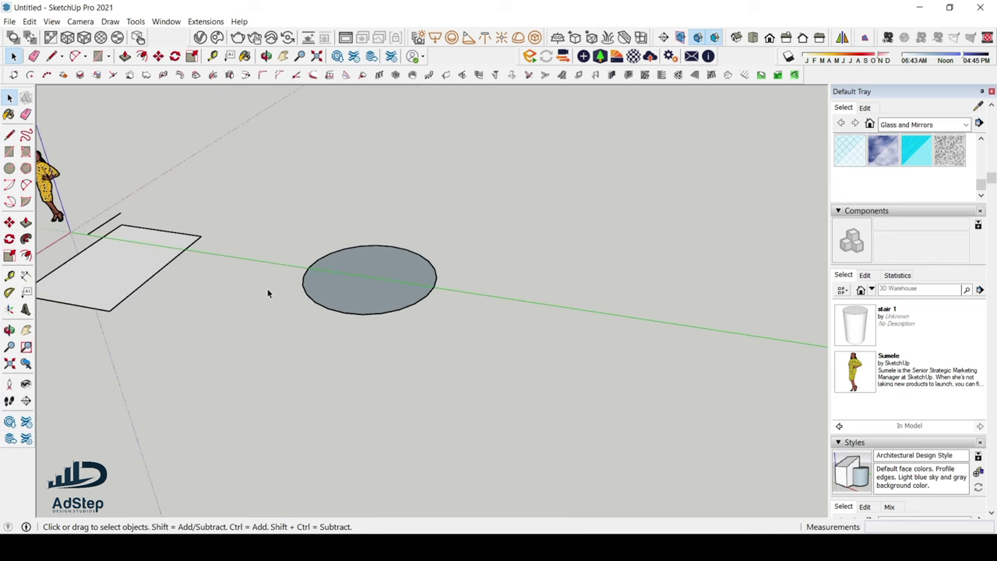
{"action": "scroll", "coordinate": [309, 267], "scroll_direction": "down", "scroll_amount": 3}
{"action": "middle_click_drag", "start_coordinate": [389, 260], "coordinate": [577, 287]}
{"action": "scroll", "coordinate": [542, 238], "scroll_direction": "up", "scroll_amount": 4}
{"action": "left_click", "coordinate": [484, 254]}
{"action": "scroll", "coordinate": [576, 203], "scroll_direction": "up", "scroll_amount": 6}
{"action": "scroll", "coordinate": [402, 317], "scroll_direction": "down", "scroll_amount": 3}
{"action": "scroll", "coordinate": [538, 278], "scroll_direction": "up", "scroll_amount": 2}
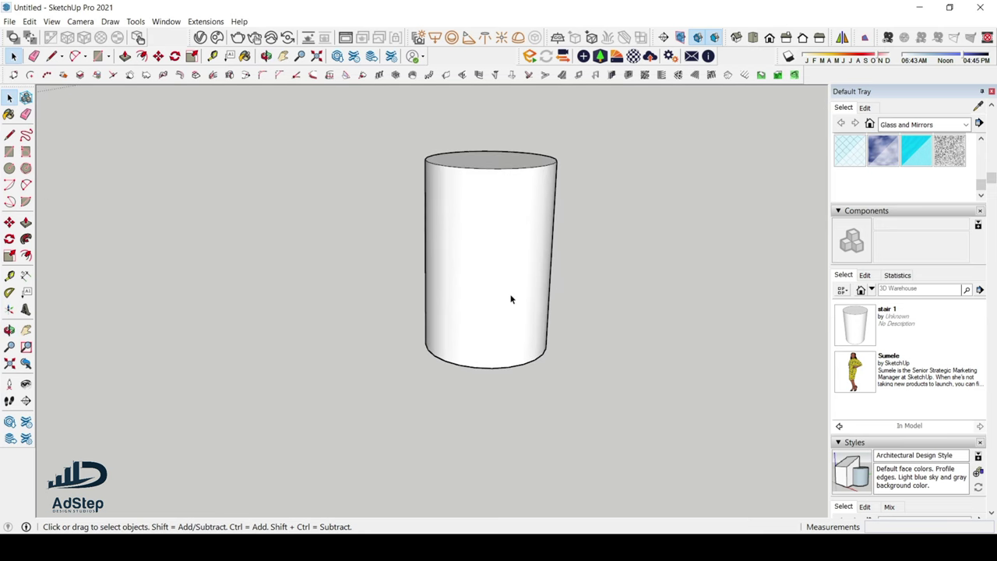
{"action": "left_click", "coordinate": [512, 299]}
{"action": "left_click", "coordinate": [238, 350]}
Step: Tape-measure the cylinder from bottom edge to top rim, about 2678 mm
{"action": "left_click", "coordinate": [212, 56]}
{"action": "left_click", "coordinate": [508, 365]}
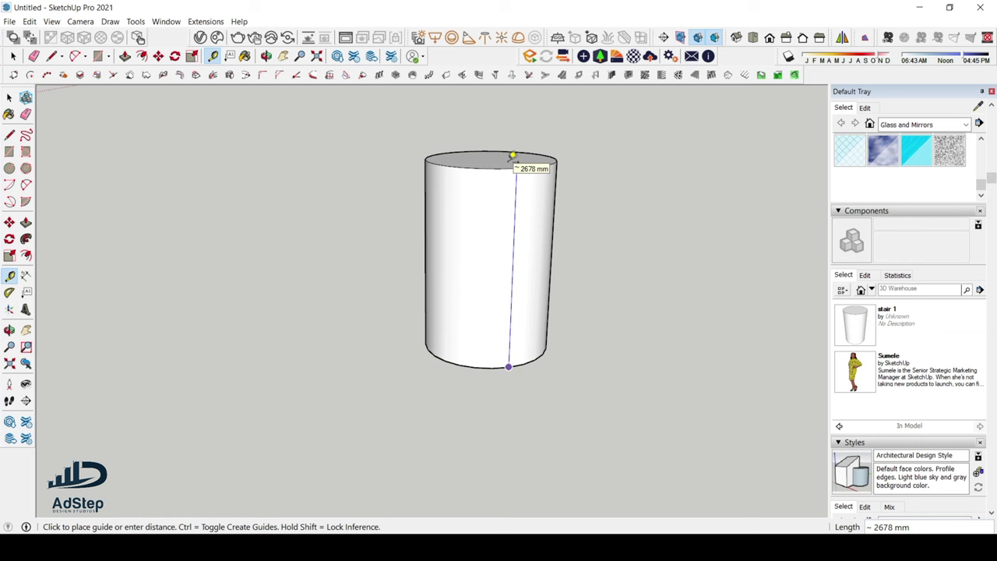
{"action": "left_click", "coordinate": [512, 157]}
{"action": "key", "text": "Escape"}
{"action": "scroll", "coordinate": [456, 257], "scroll_direction": "down", "scroll_amount": 3}
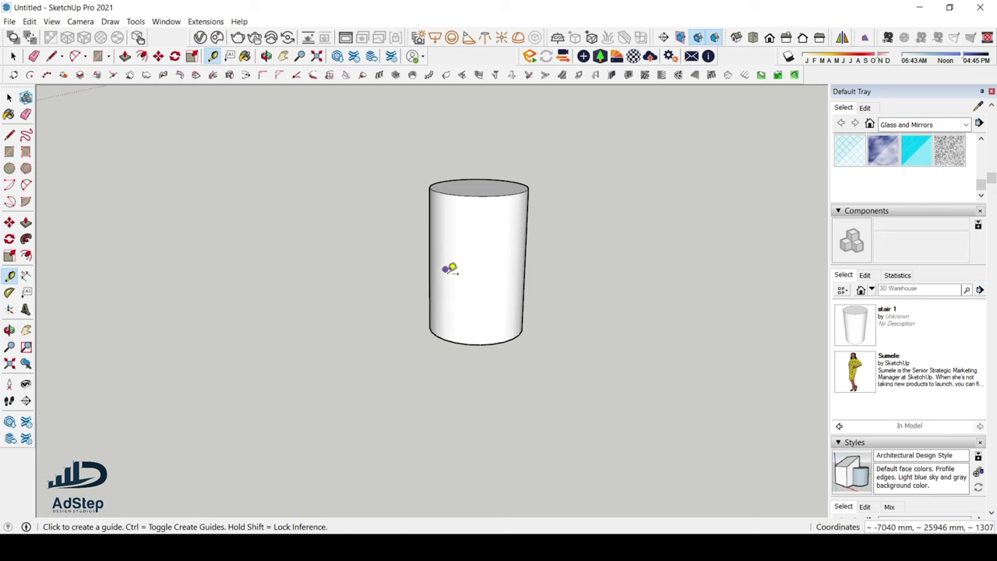
{"action": "key", "text": "space"}
{"action": "scroll", "coordinate": [421, 245], "scroll_direction": "up", "scroll_amount": 5}
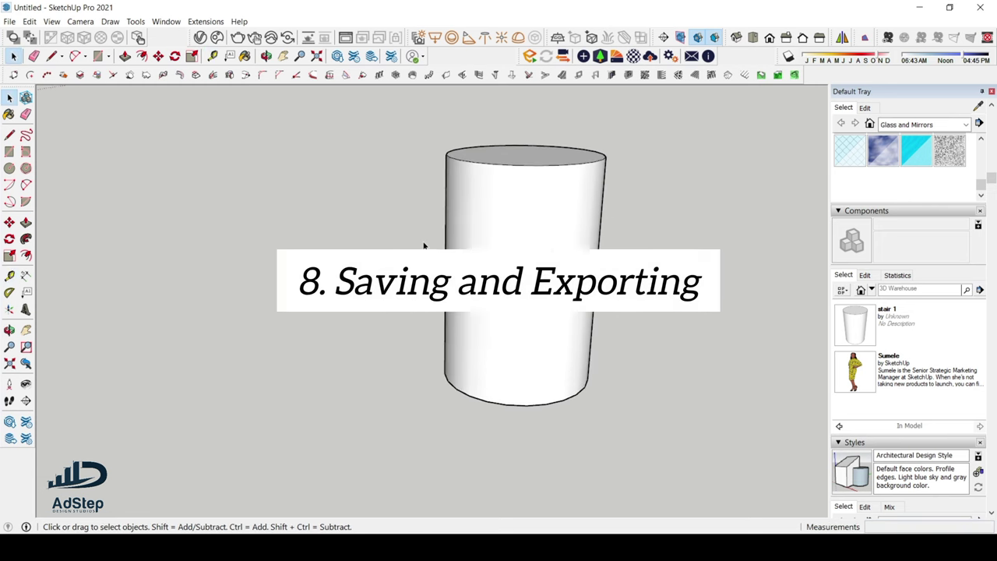
{"action": "scroll", "coordinate": [403, 271], "scroll_direction": "down", "scroll_amount": 4}
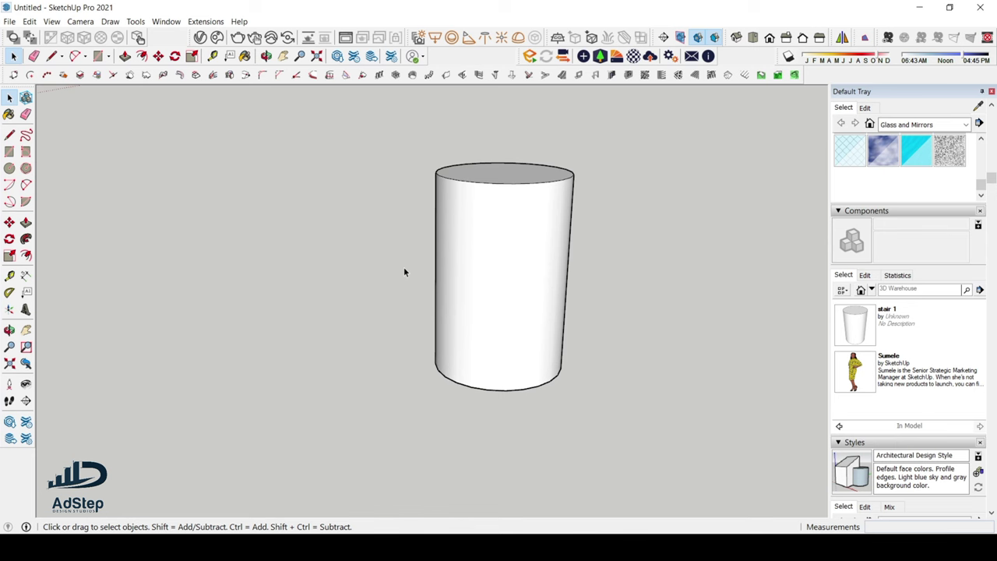
{"action": "key", "text": "ctrl+s"}
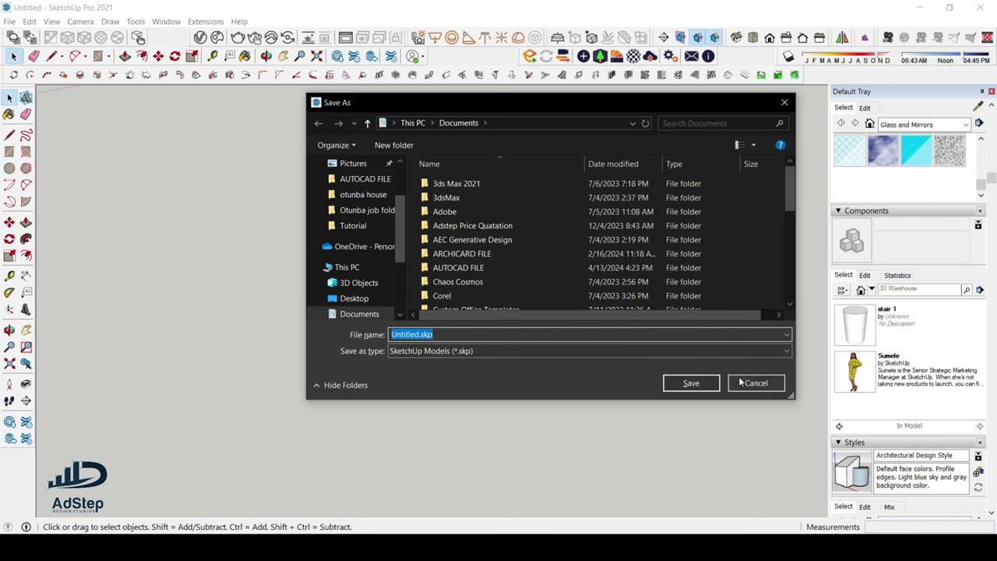
{"action": "left_click", "coordinate": [784, 102]}
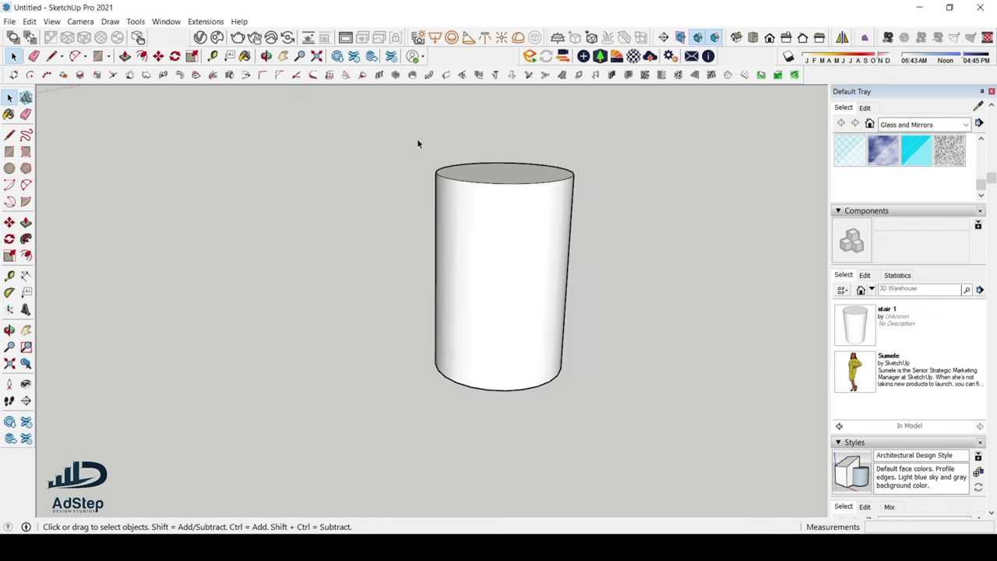
Step: Open the Export 2D Graphic dialog from the File menu
{"action": "left_click", "coordinate": [9, 22]}
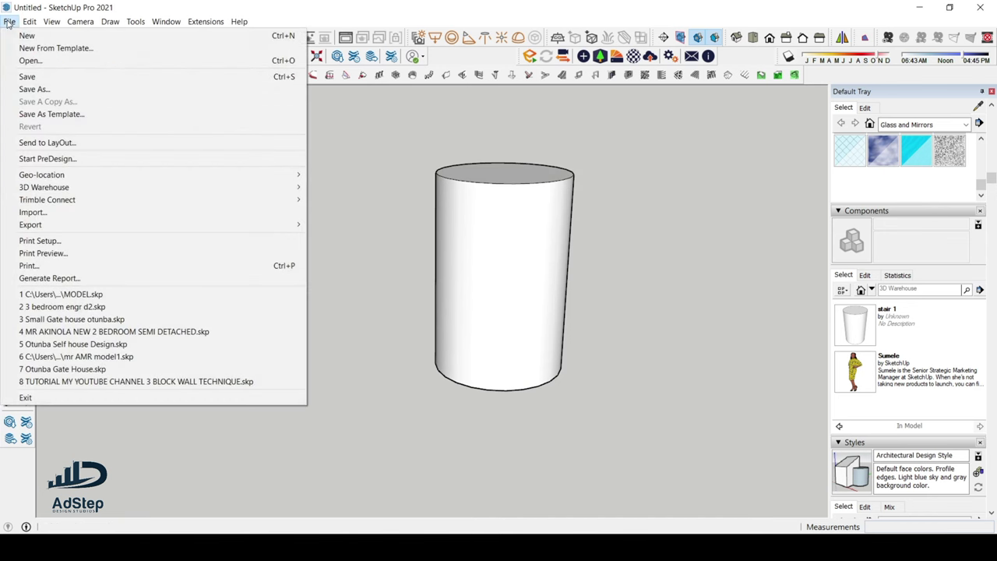
{"action": "left_click", "coordinate": [9, 22]}
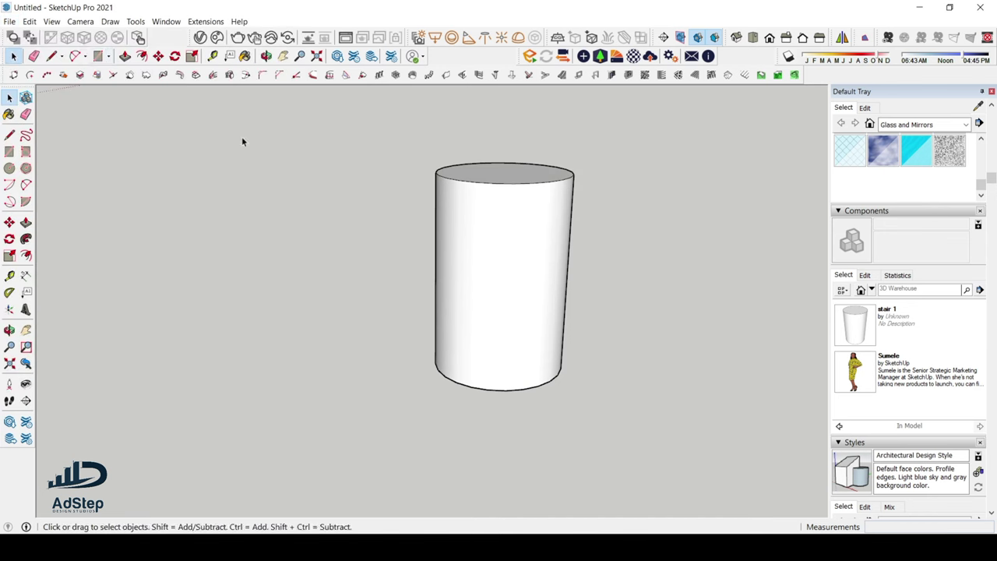
{"action": "left_click", "coordinate": [11, 21]}
{"action": "mouse_move", "coordinate": [207, 226]}
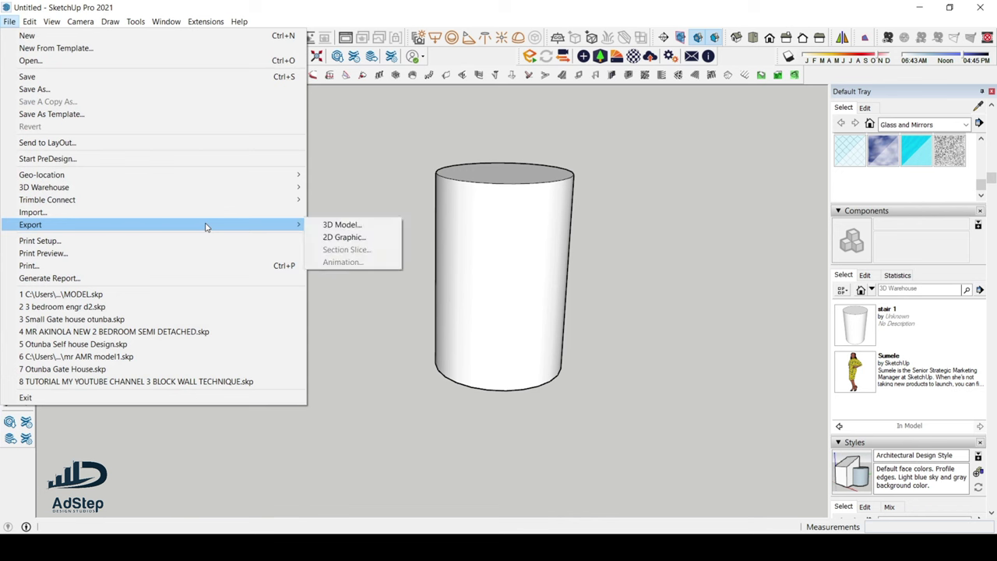
{"action": "left_click", "coordinate": [343, 239]}
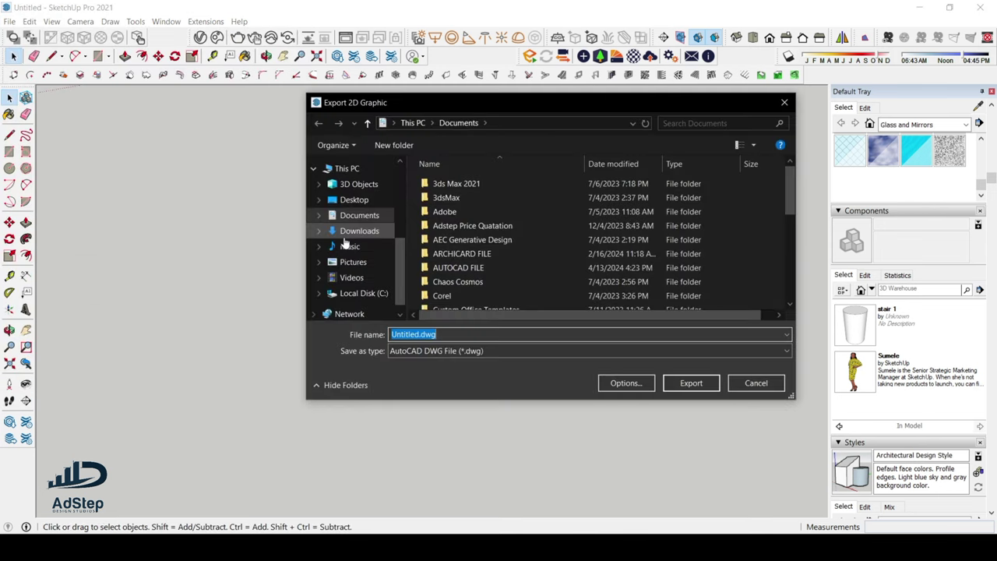
Step: Browse to Desktop, review the formats keeping AutoCAD DWG, and close without exporting
{"action": "left_click", "coordinate": [360, 201]}
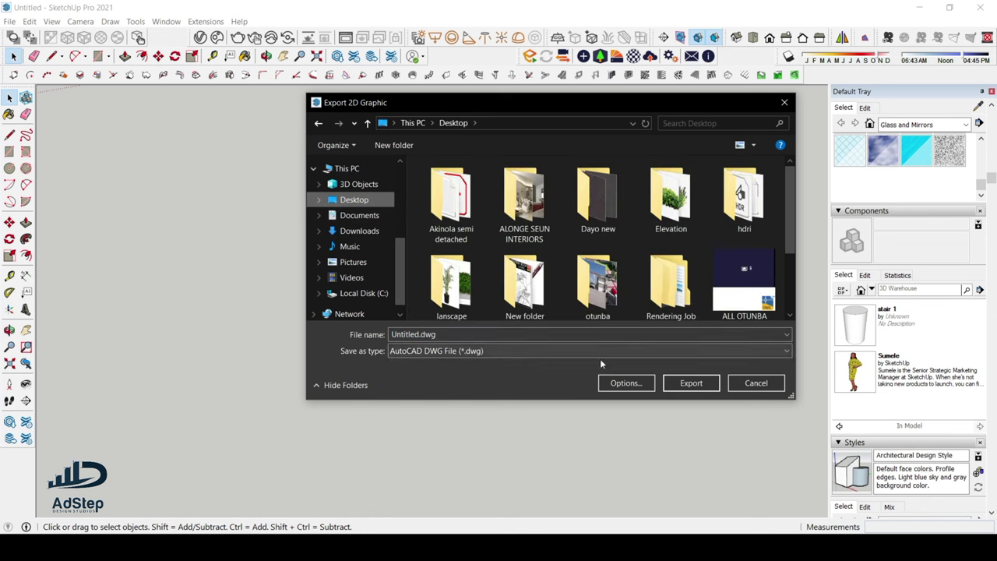
{"action": "left_click", "coordinate": [714, 355]}
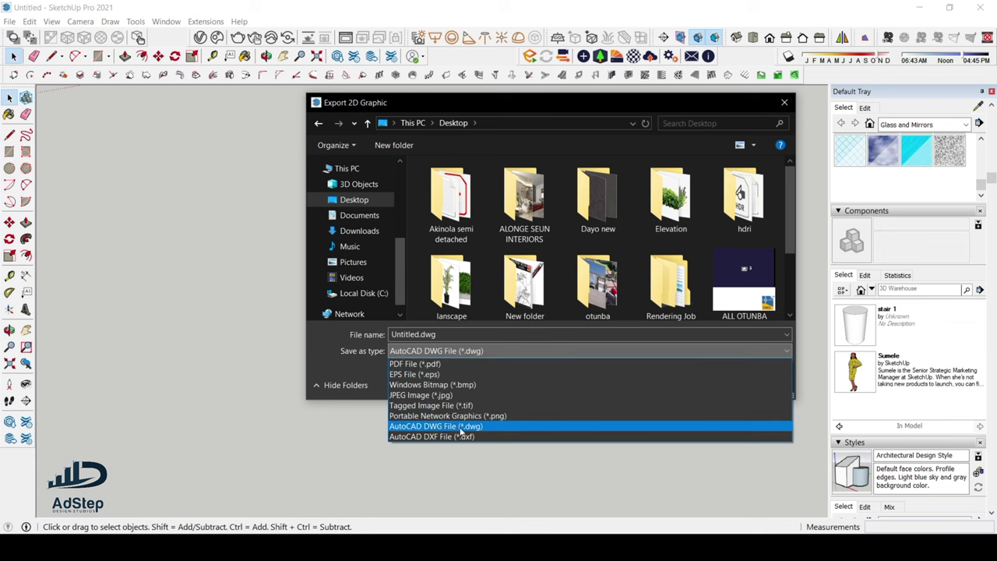
{"action": "left_click", "coordinate": [434, 474]}
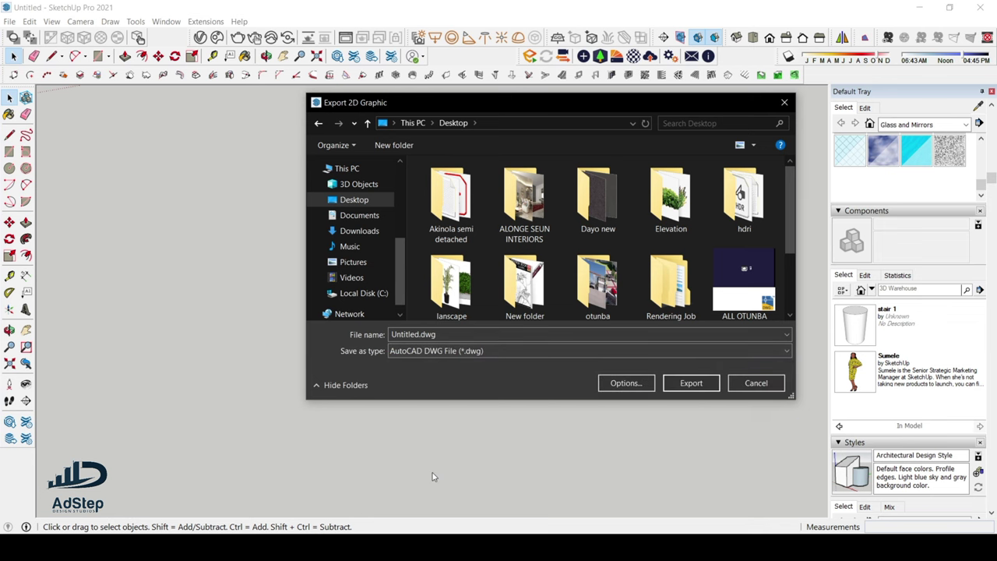
{"action": "left_click", "coordinate": [784, 102]}
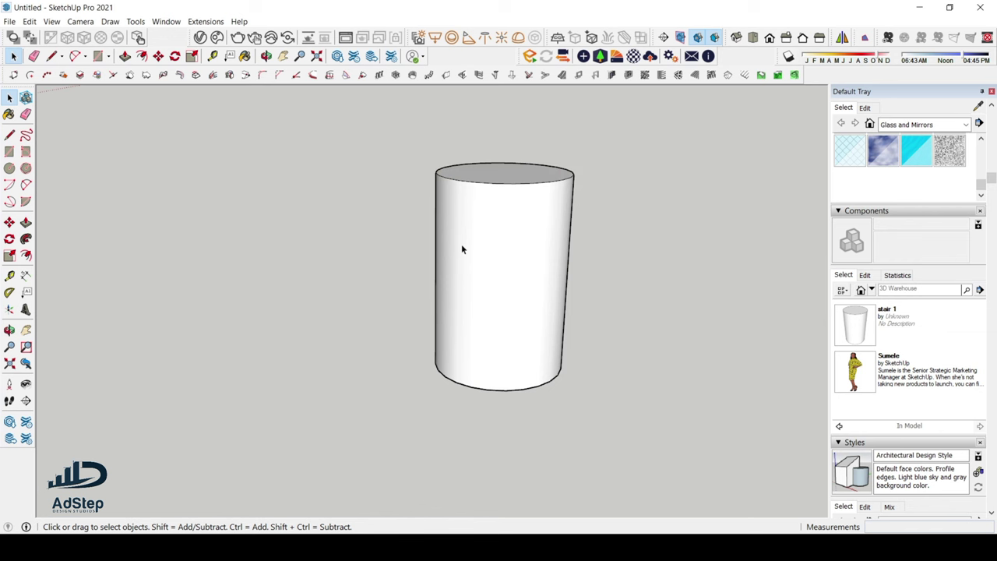
{"action": "scroll", "coordinate": [418, 299], "scroll_direction": "down", "scroll_amount": 5}
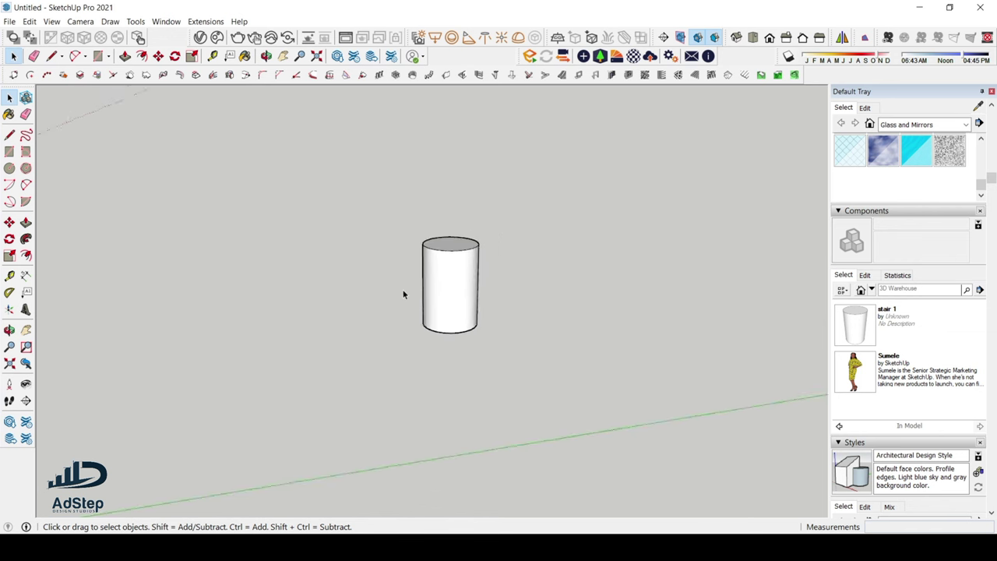
{"action": "scroll", "coordinate": [436, 269], "scroll_direction": "up", "scroll_amount": 4}
{"action": "scroll", "coordinate": [415, 225], "scroll_direction": "down", "scroll_amount": 4}
{"action": "middle_click_drag", "start_coordinate": [431, 229], "coordinate": [424, 248]}
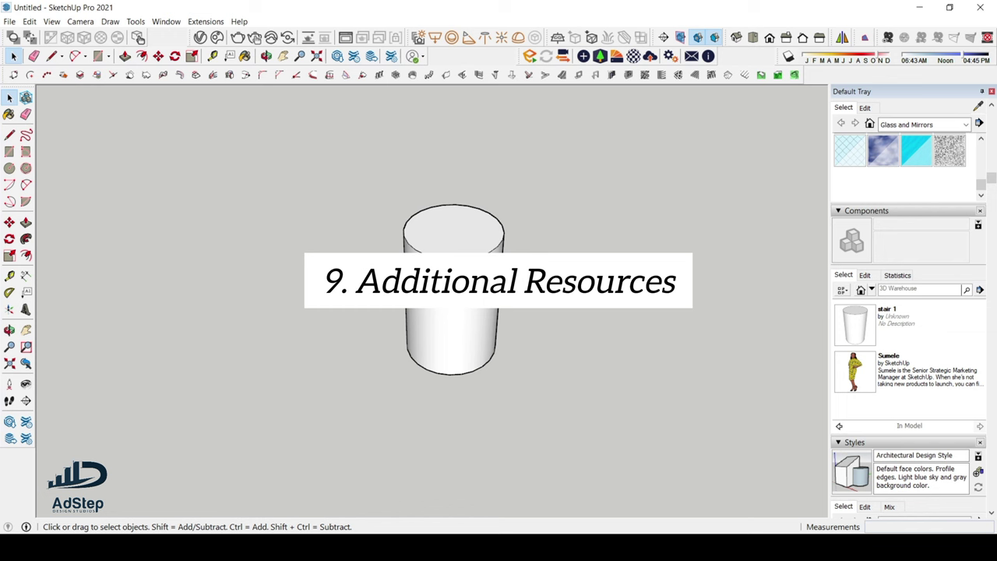
{"action": "scroll", "coordinate": [443, 245], "scroll_direction": "up", "scroll_amount": 2}
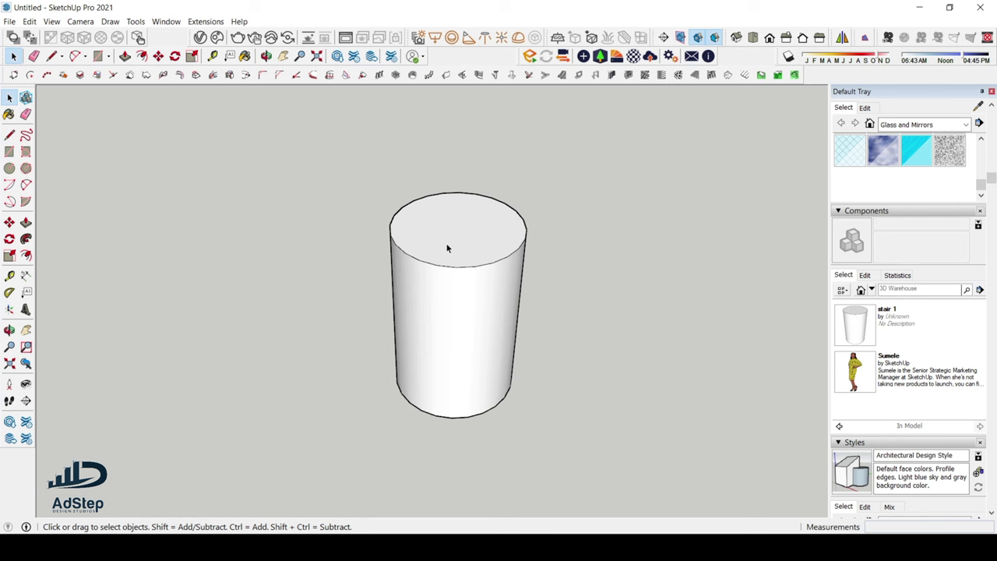
{"action": "scroll", "coordinate": [447, 247], "scroll_direction": "down", "scroll_amount": 5}
{"action": "scroll", "coordinate": [381, 253], "scroll_direction": "up", "scroll_amount": 2}
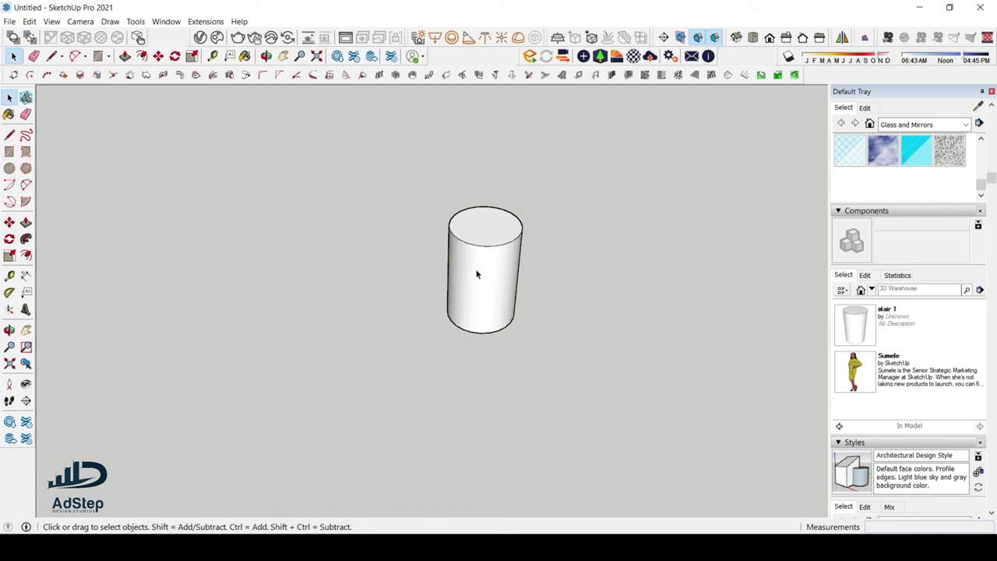
{"action": "scroll", "coordinate": [345, 312], "scroll_direction": "down", "scroll_amount": 2}
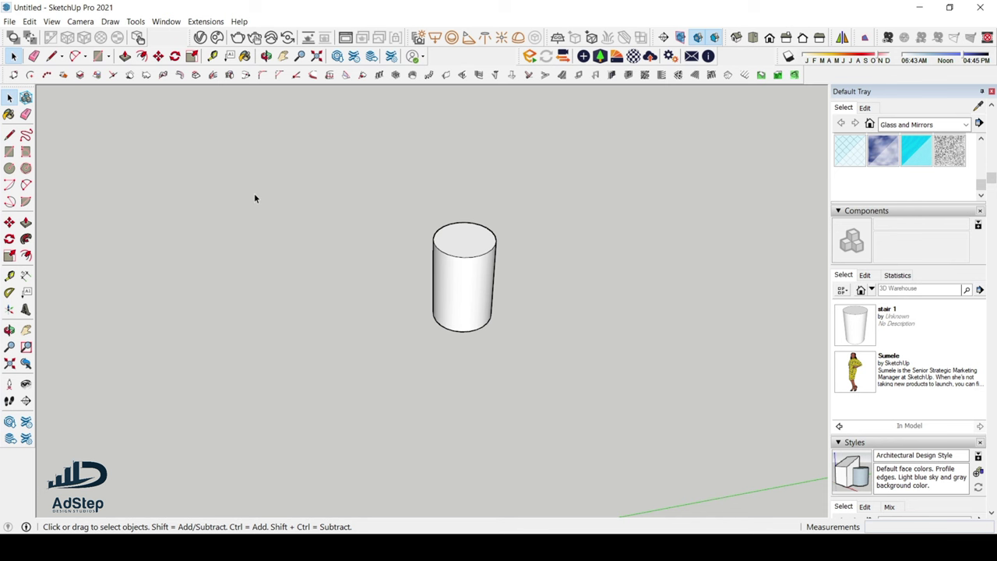
{"action": "scroll", "coordinate": [418, 236], "scroll_direction": "up", "scroll_amount": 5}
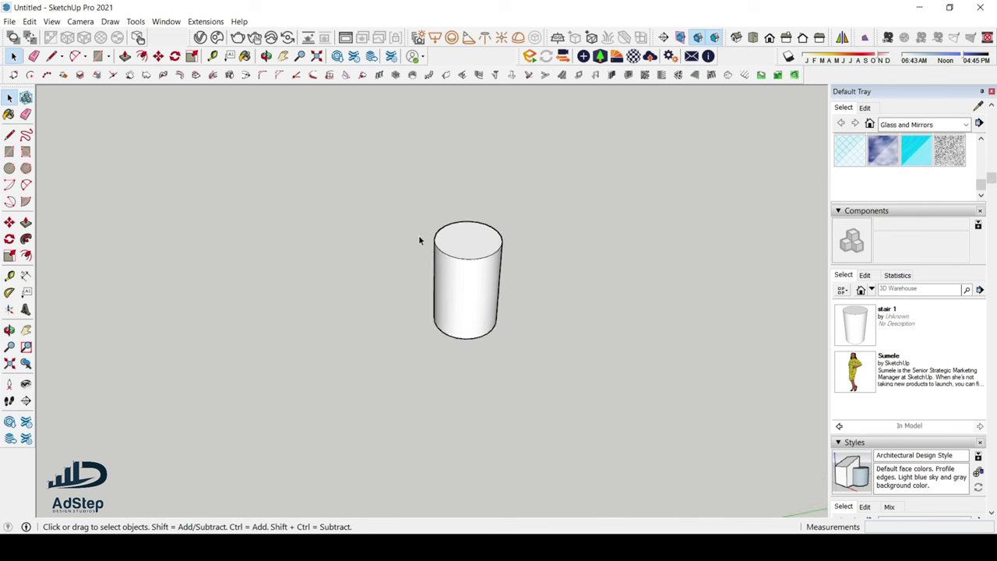
{"action": "left_click", "coordinate": [9, 21]}
{"action": "mouse_move", "coordinate": [30, 21]}
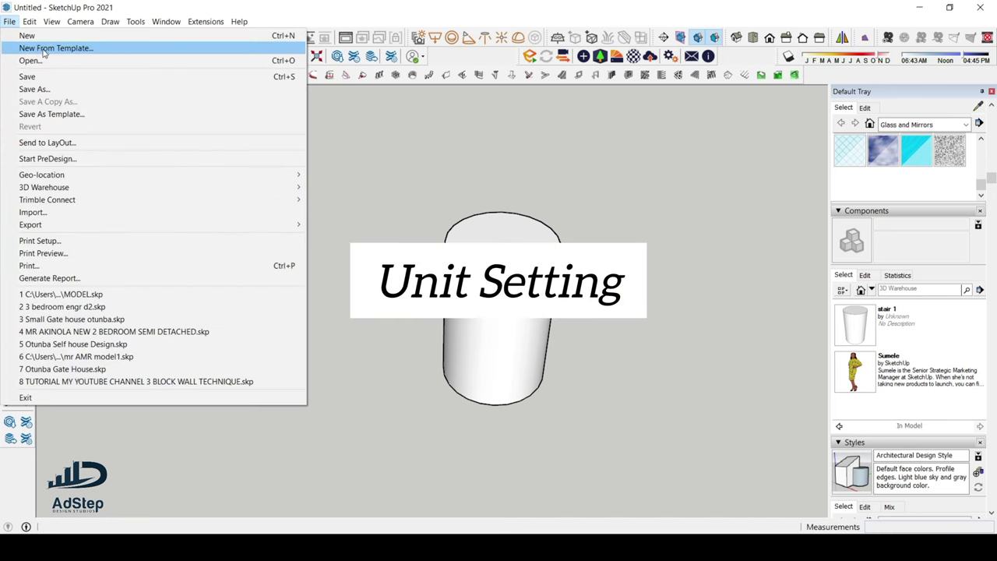
{"action": "left_click", "coordinate": [56, 52]}
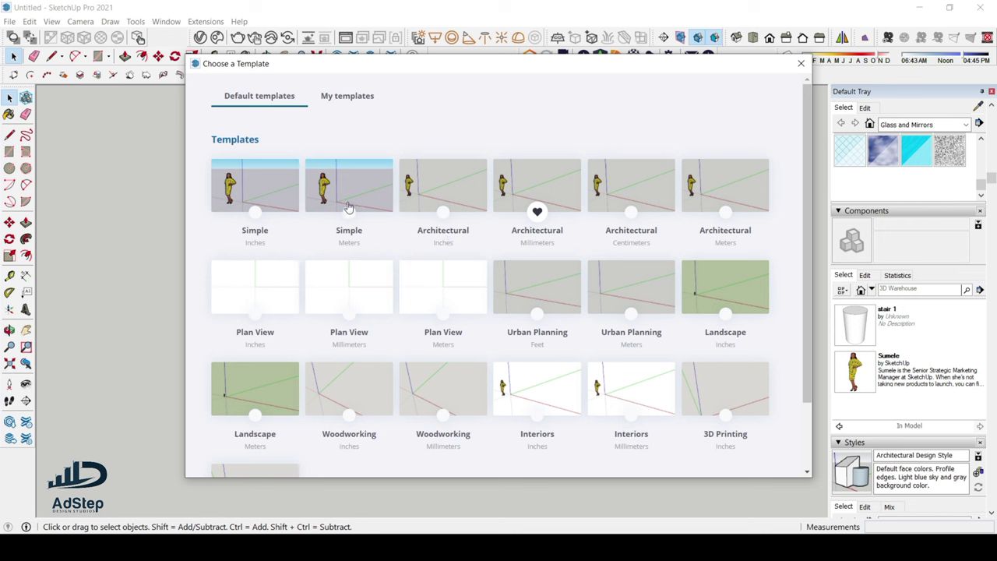
{"action": "left_click", "coordinate": [800, 65]}
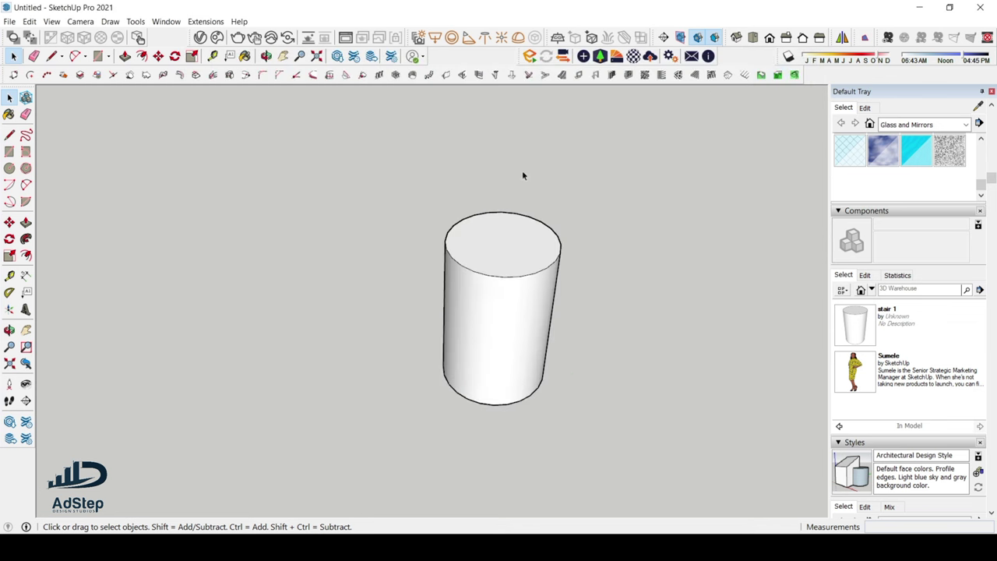
Step: Window-select the cylinder and all objects near the origin and delete them
{"action": "scroll", "coordinate": [387, 260], "scroll_direction": "down", "scroll_amount": 10}
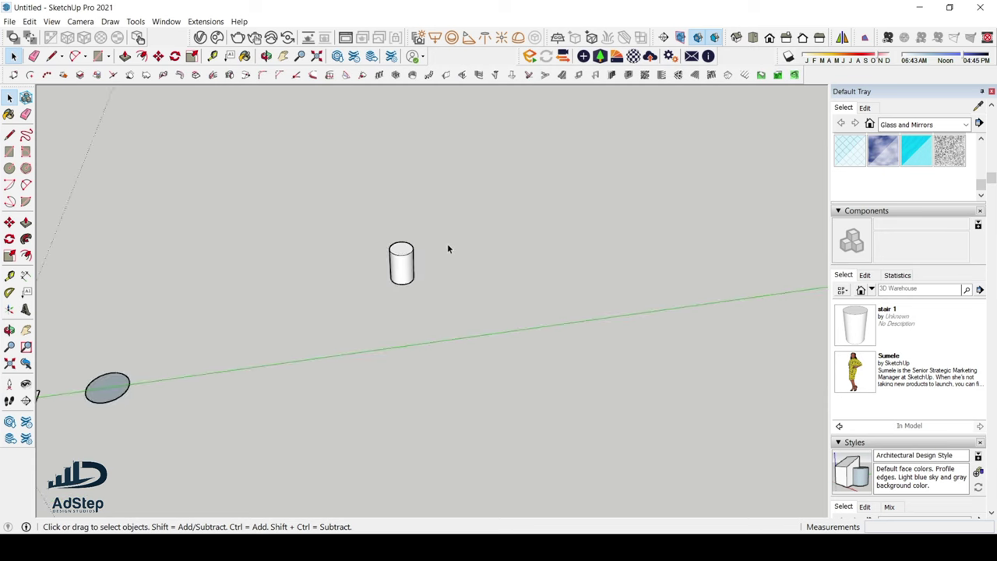
{"action": "middle_click_drag", "start_coordinate": [448, 247], "coordinate": [506, 246]}
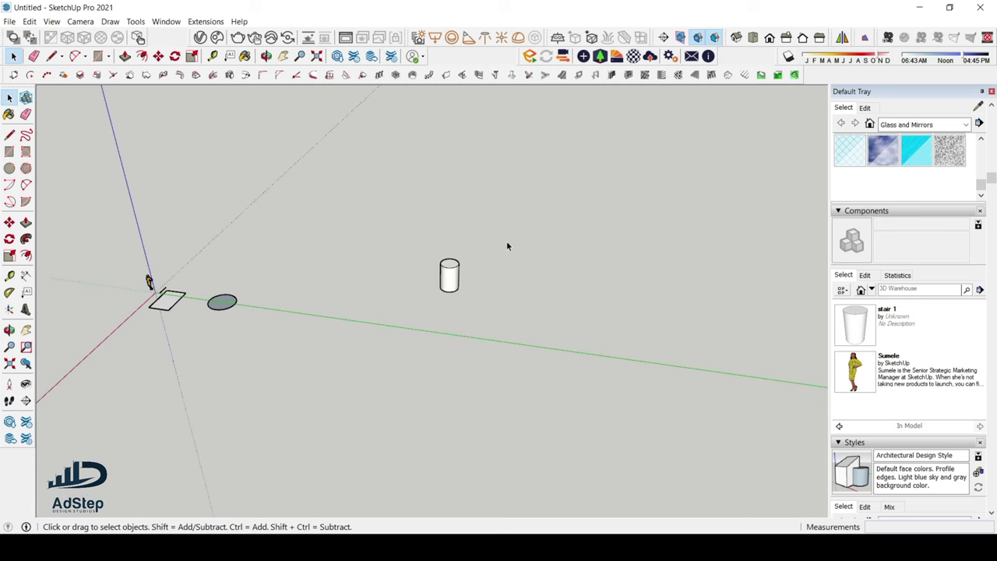
{"action": "left_click_drag", "start_coordinate": [379, 309], "coordinate": [150, 351]}
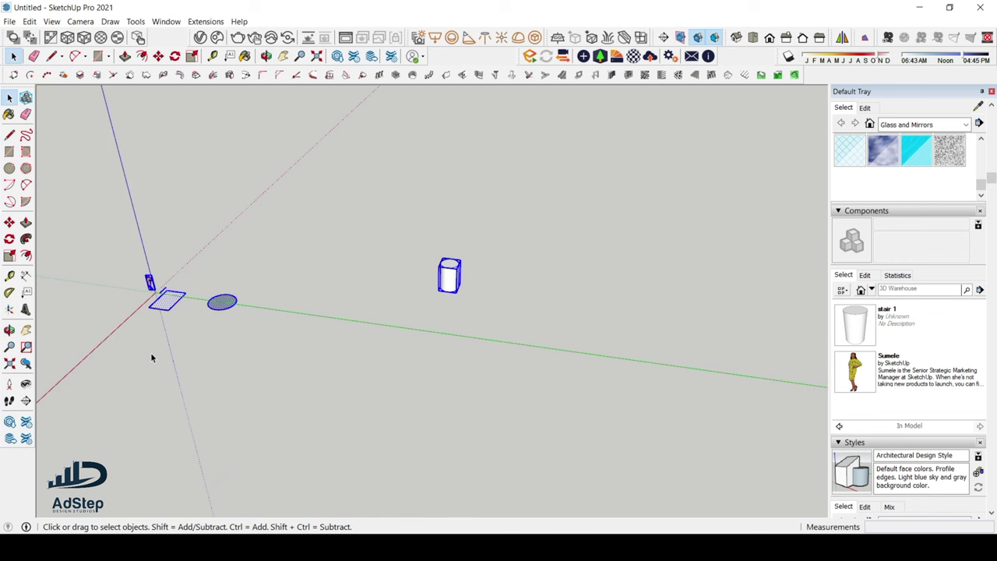
{"action": "key", "text": "Delete"}
{"action": "middle_click_drag", "start_coordinate": [151, 352], "coordinate": [506, 258]}
{"action": "scroll", "coordinate": [512, 241], "scroll_direction": "down", "scroll_amount": 5}
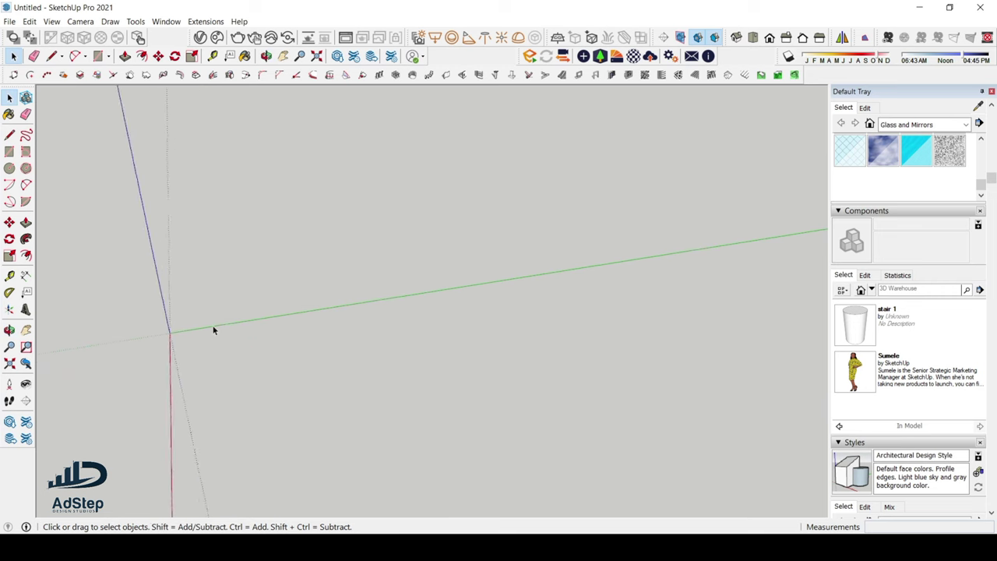
{"action": "scroll", "coordinate": [218, 330], "scroll_direction": "up", "scroll_amount": 2}
{"action": "scroll", "coordinate": [209, 340], "scroll_direction": "up", "scroll_amount": 2}
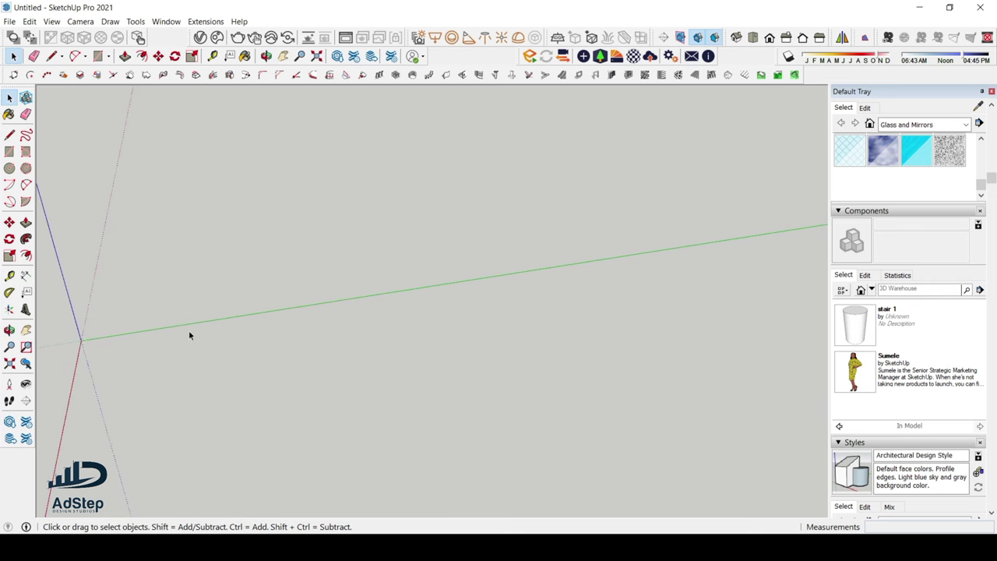
{"action": "scroll", "coordinate": [87, 342], "scroll_direction": "up", "scroll_amount": 1}
{"action": "scroll", "coordinate": [71, 342], "scroll_direction": "down", "scroll_amount": 2}
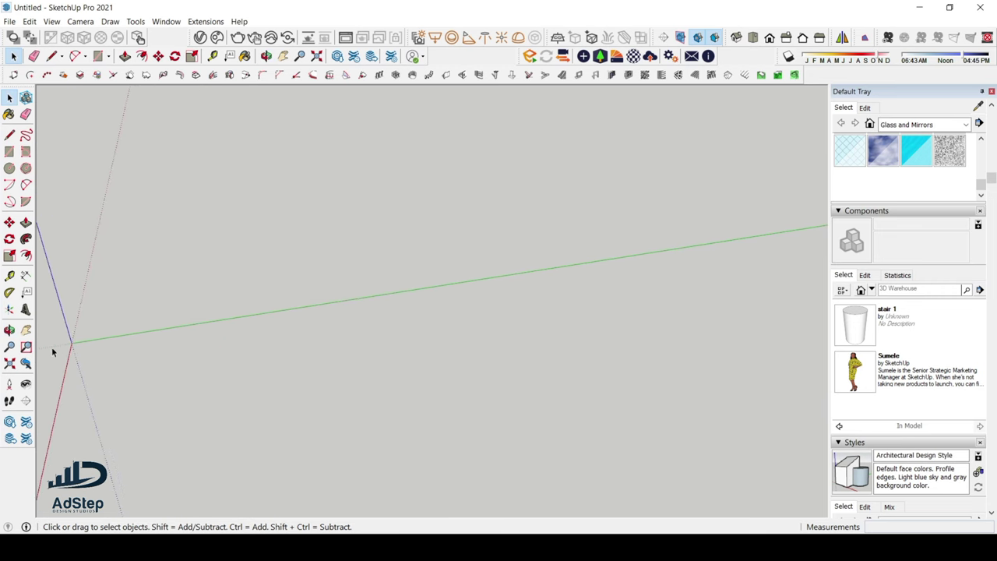
{"action": "scroll", "coordinate": [63, 347], "scroll_direction": "up", "scroll_amount": 2}
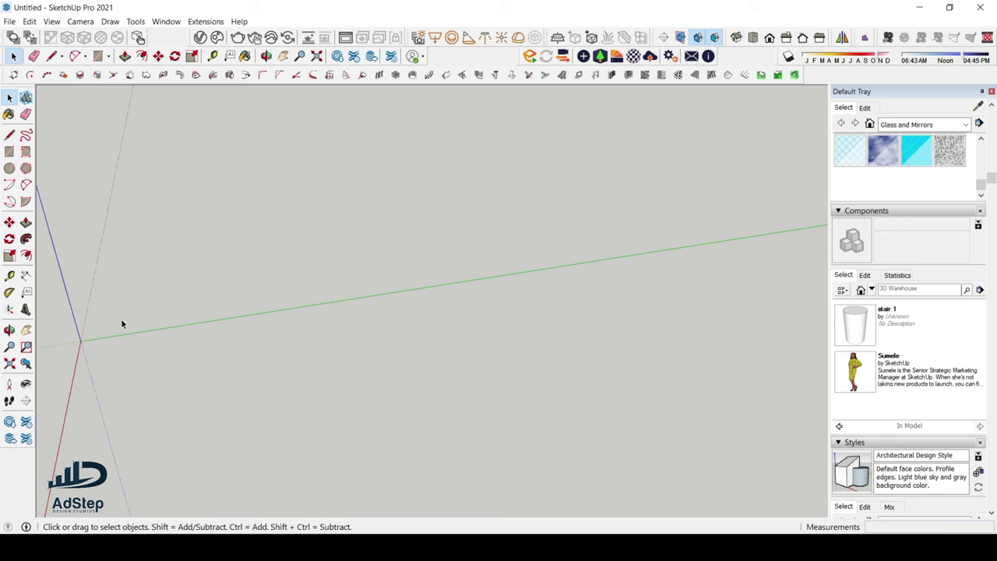
Step: Draw a 2400 × 4200 mm rectangle with its first corner at the origin
{"action": "key", "text": "r"}
{"action": "scroll", "coordinate": [145, 300], "scroll_direction": "down", "scroll_amount": 1}
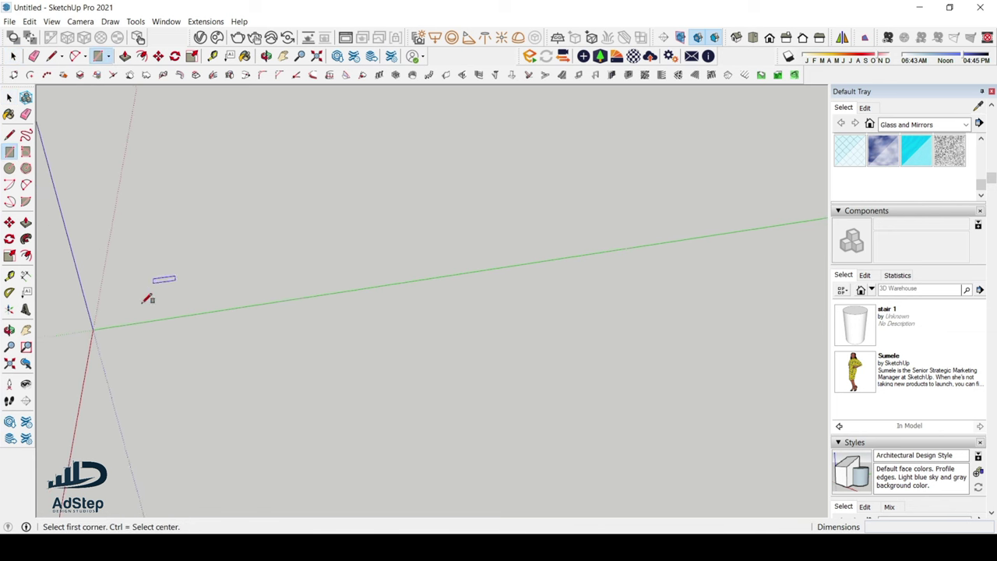
{"action": "scroll", "coordinate": [146, 299], "scroll_direction": "up", "scroll_amount": 2}
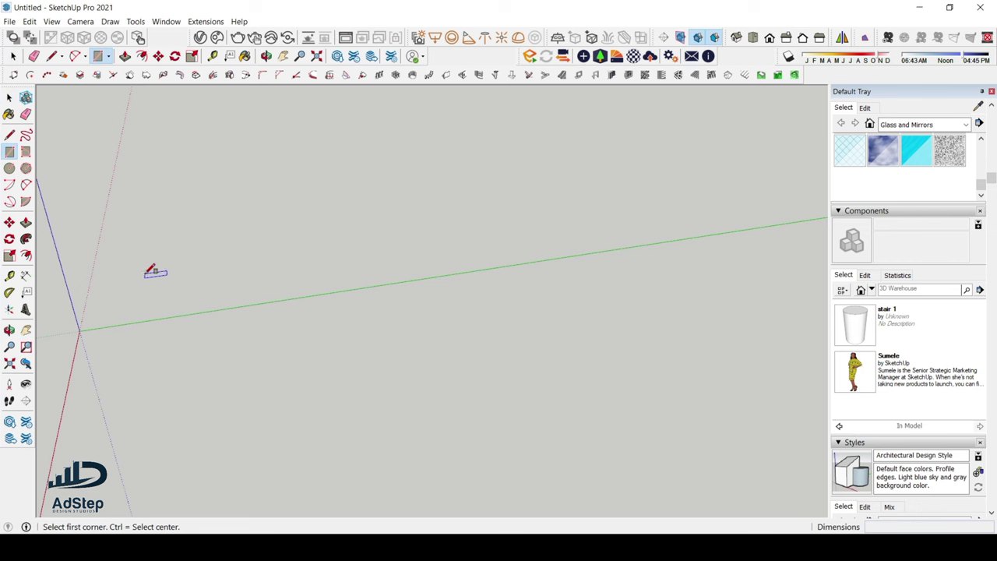
{"action": "left_click", "coordinate": [144, 272]}
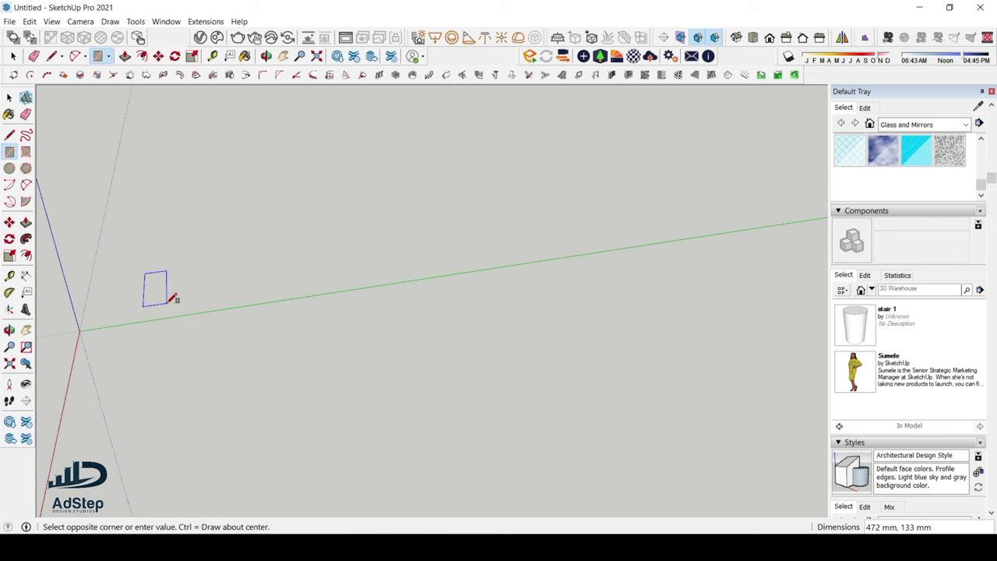
{"action": "type", "text": "2400,4200"}
{"action": "key", "text": "Return"}
{"action": "scroll", "coordinate": [295, 249], "scroll_direction": "down", "scroll_amount": 6}
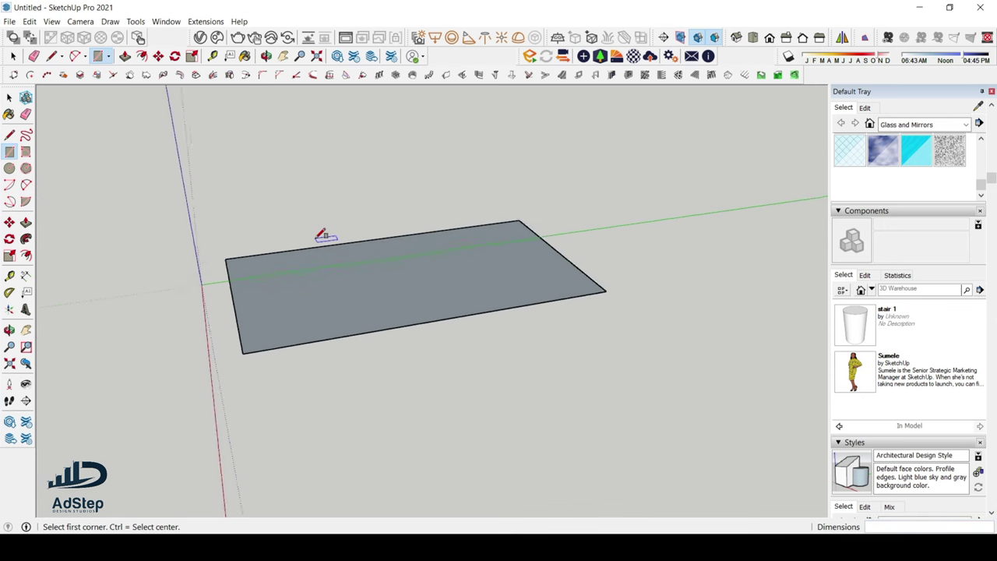
{"action": "key", "text": "space"}
{"action": "middle_click_drag", "start_coordinate": [305, 290], "coordinate": [333, 230]}
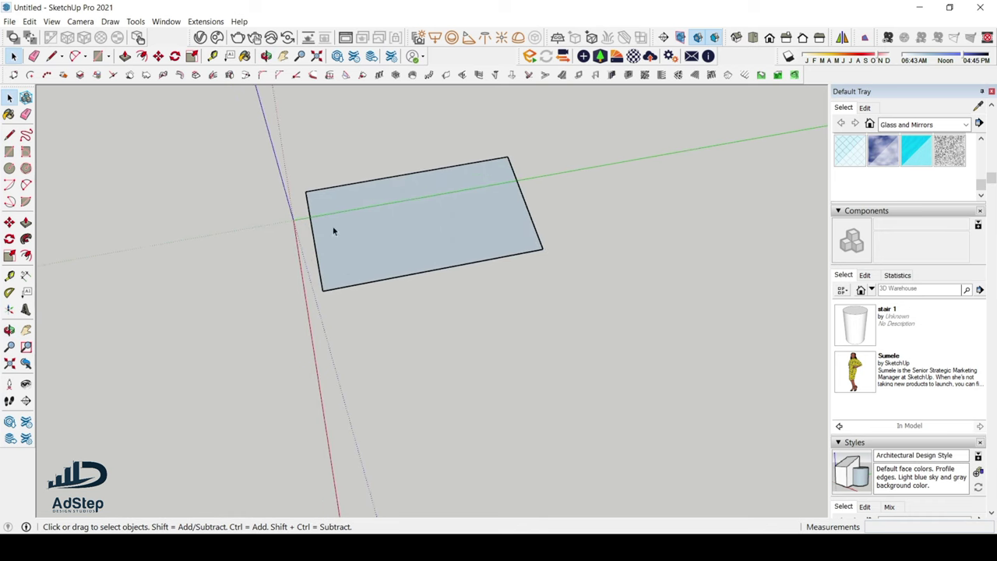
Step: Rotate the floor rectangle 90° upright about its corner
{"action": "left_click_drag", "start_coordinate": [295, 158], "coordinate": [572, 334]}
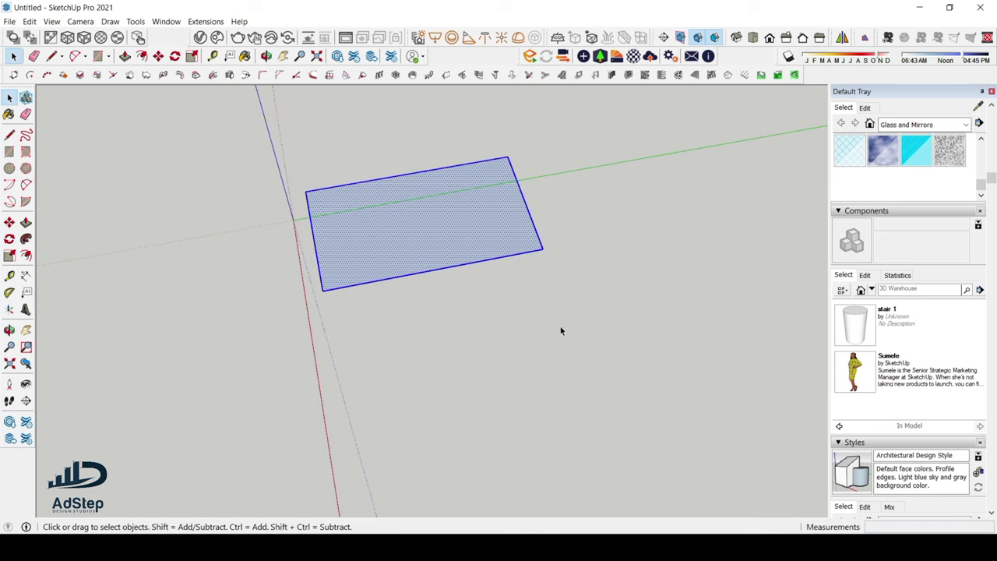
{"action": "left_click", "coordinate": [9, 239]}
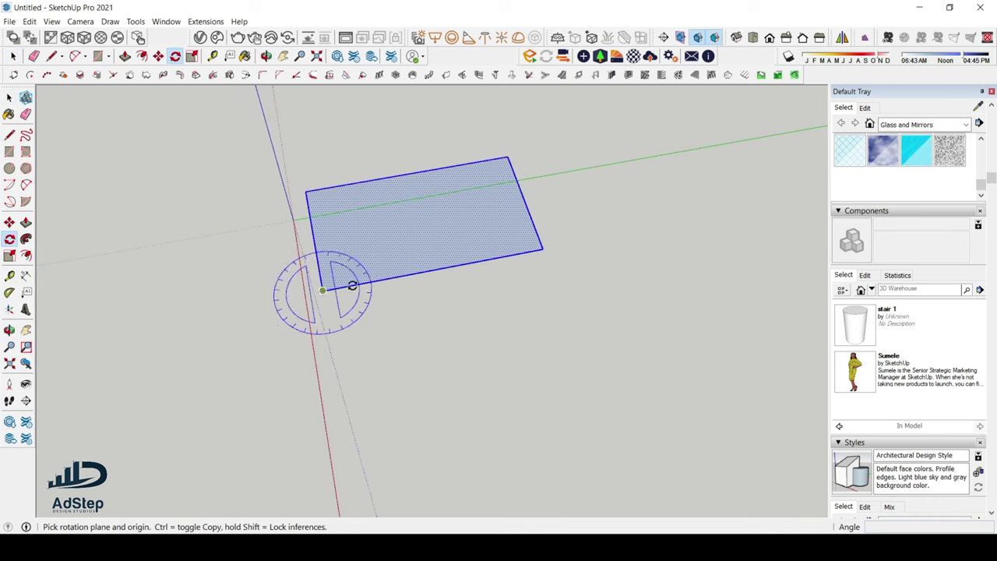
{"action": "left_click", "coordinate": [322, 290]}
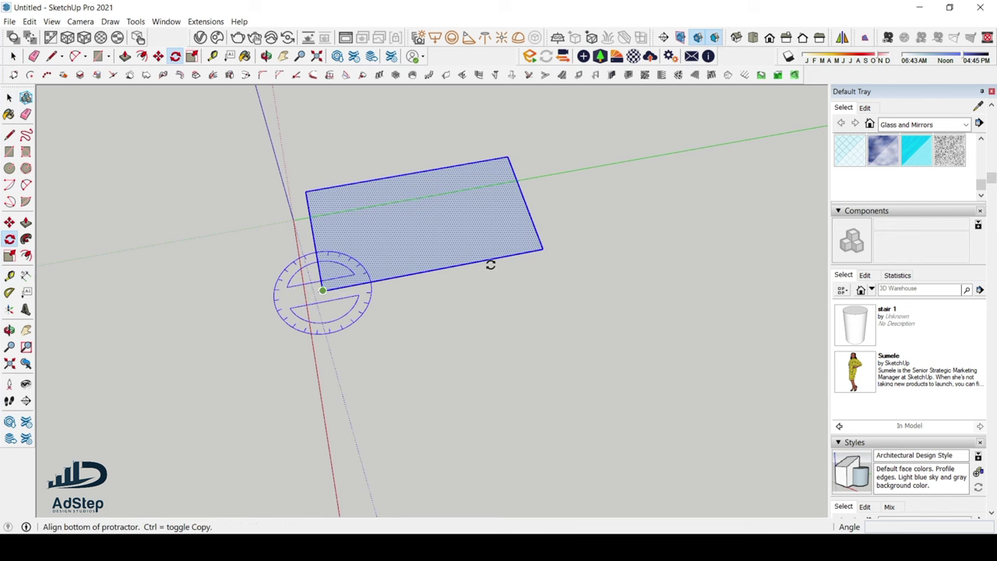
{"action": "left_click", "coordinate": [537, 249]}
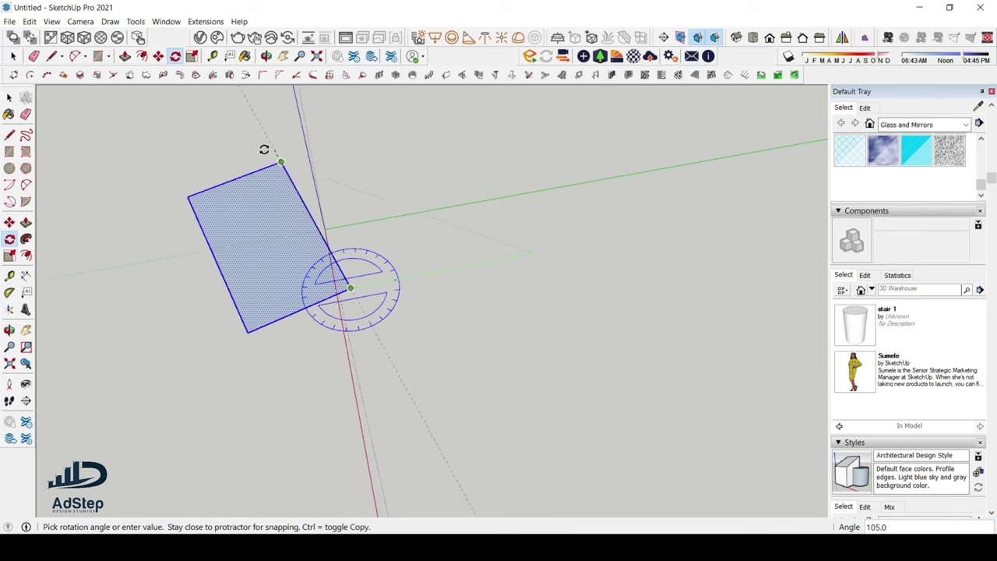
{"action": "left_click", "coordinate": [311, 116]}
{"action": "key", "text": "space"}
Step: Move the rectangle by its corner to a new position across the green axis
{"action": "key", "text": "m"}
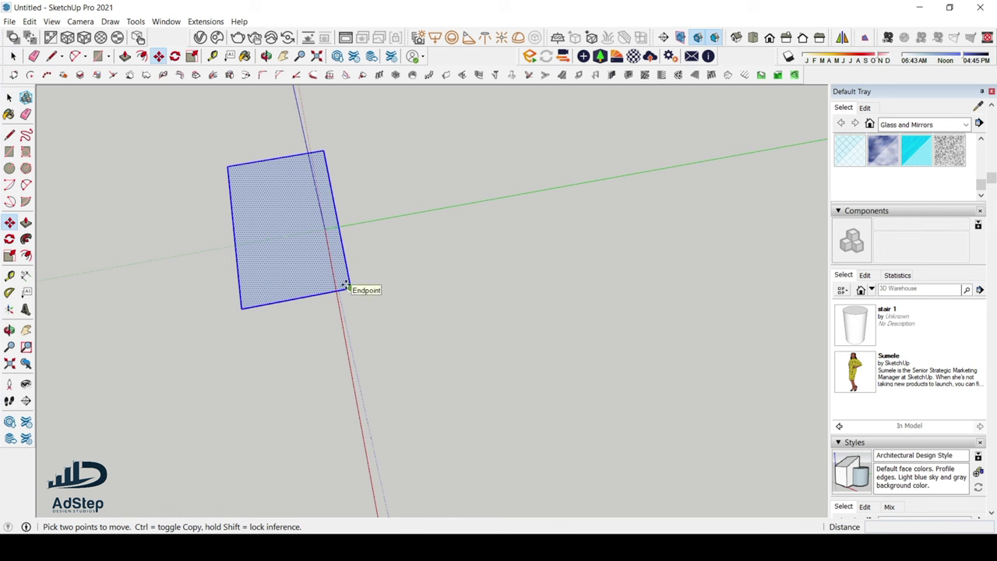
{"action": "left_click", "coordinate": [351, 287]}
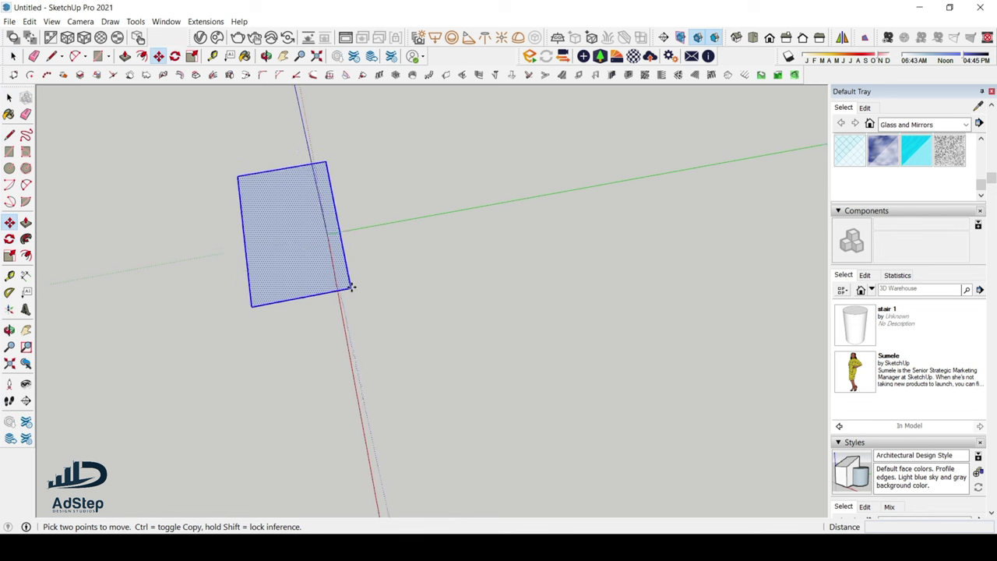
{"action": "left_click", "coordinate": [621, 239]}
{"action": "scroll", "coordinate": [620, 205], "scroll_direction": "up", "scroll_amount": 3}
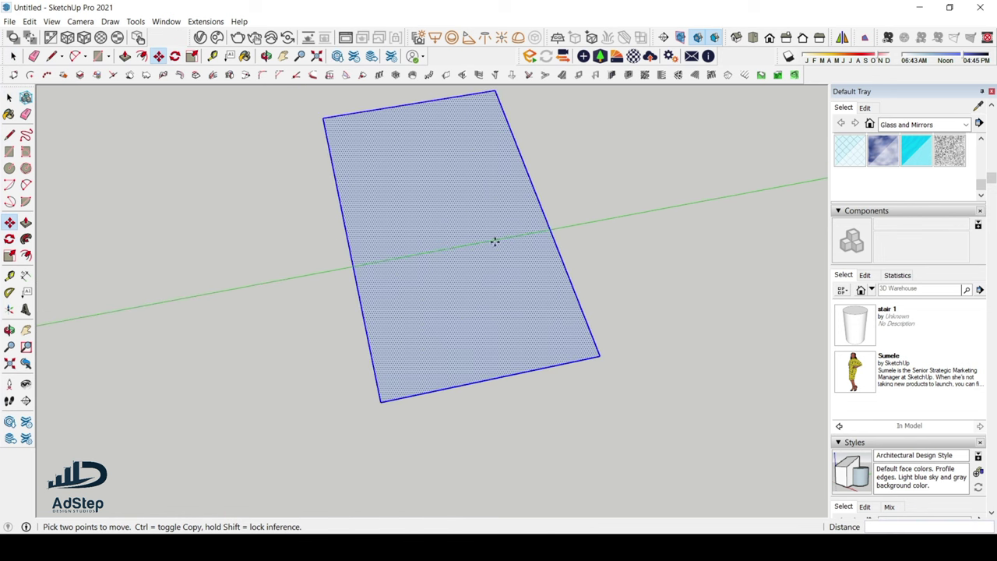
{"action": "scroll", "coordinate": [494, 241], "scroll_direction": "down", "scroll_amount": 1}
{"action": "key", "text": "space"}
{"action": "scroll", "coordinate": [506, 288], "scroll_direction": "up", "scroll_amount": 2}
Step: Reverse the floor rectangle's face so it is flipped
{"action": "left_click", "coordinate": [476, 294]}
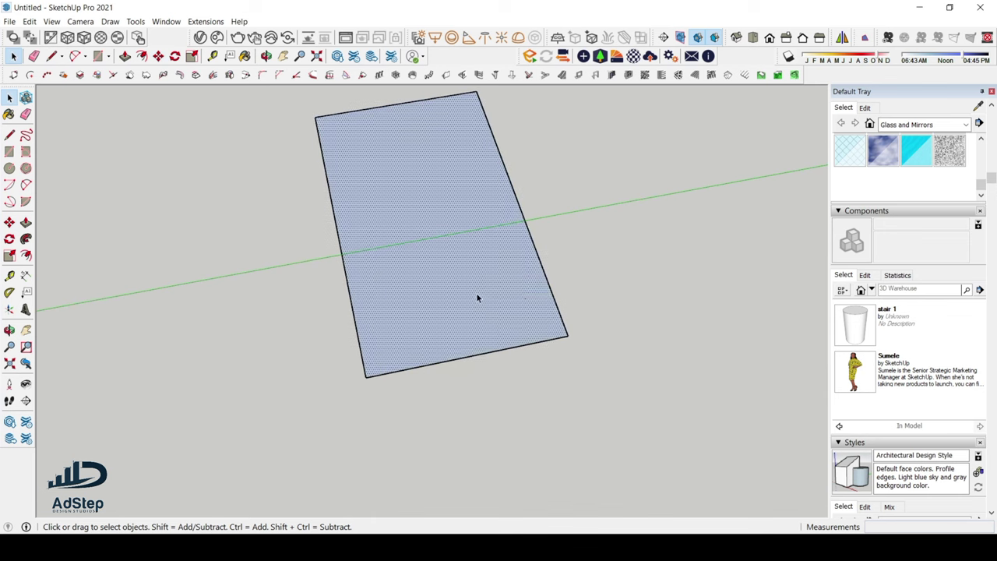
{"action": "right_click", "coordinate": [475, 292]}
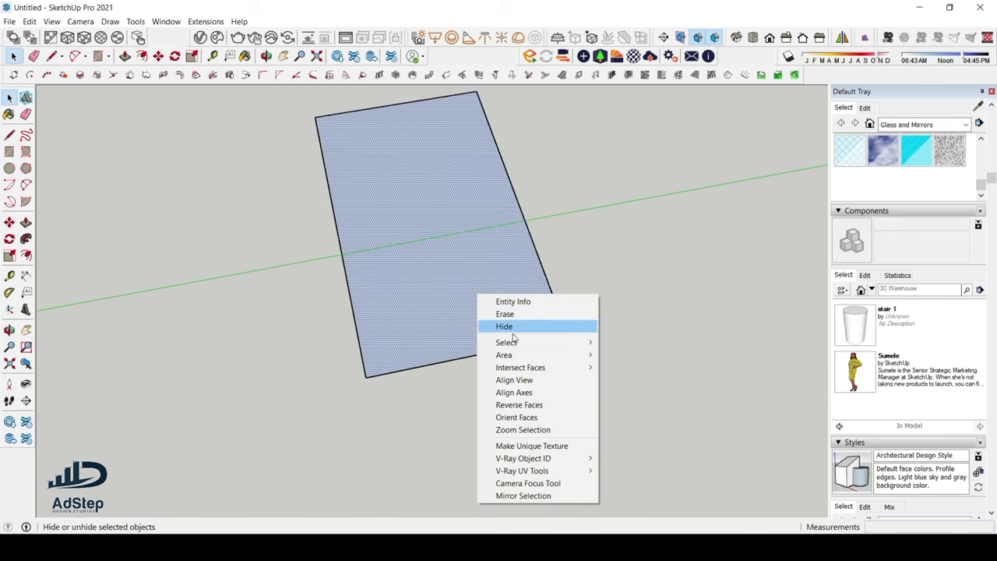
{"action": "left_click", "coordinate": [533, 408]}
{"action": "scroll", "coordinate": [473, 358], "scroll_direction": "down", "scroll_amount": 5}
{"action": "middle_click_drag", "start_coordinate": [470, 343], "coordinate": [435, 277]}
{"action": "scroll", "coordinate": [451, 341], "scroll_direction": "up", "scroll_amount": 3}
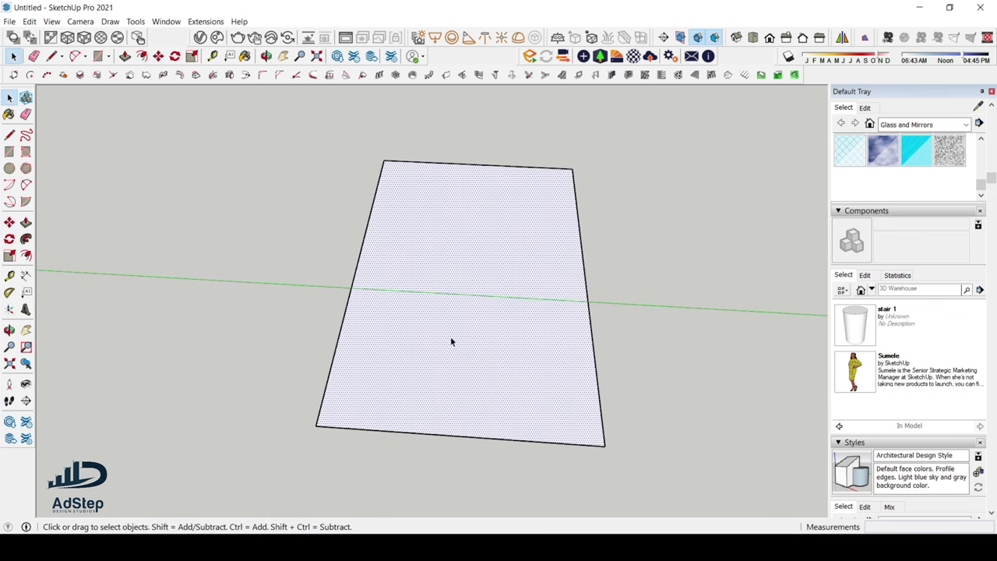
{"action": "scroll", "coordinate": [476, 379], "scroll_direction": "down", "scroll_amount": 2}
Step: Draw a 4200 mm line from the bottom edge midpoint to the top edge midpoint, splitting the floor
{"action": "key", "text": "l"}
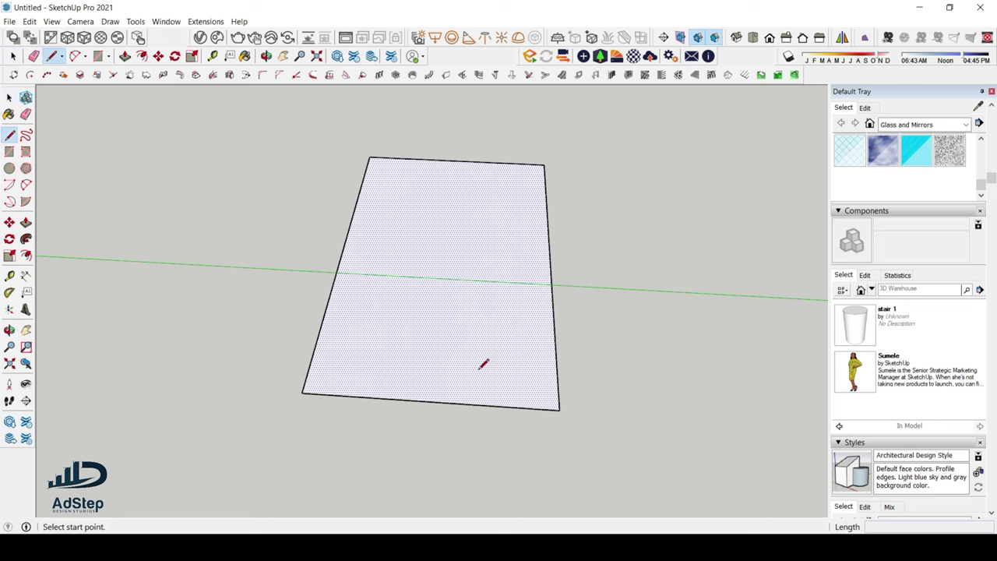
{"action": "left_click", "coordinate": [429, 399]}
{"action": "scroll", "coordinate": [430, 399], "scroll_direction": "down", "scroll_amount": 2}
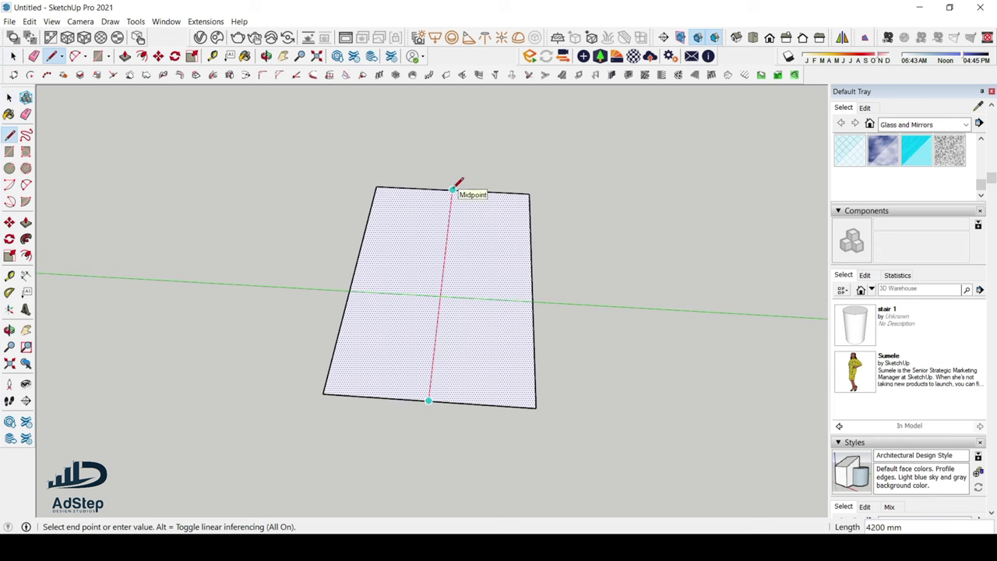
{"action": "left_click", "coordinate": [452, 189]}
{"action": "key", "text": "space"}
{"action": "scroll", "coordinate": [476, 281], "scroll_direction": "down", "scroll_amount": 2}
{"action": "scroll", "coordinate": [429, 298], "scroll_direction": "up", "scroll_amount": 5}
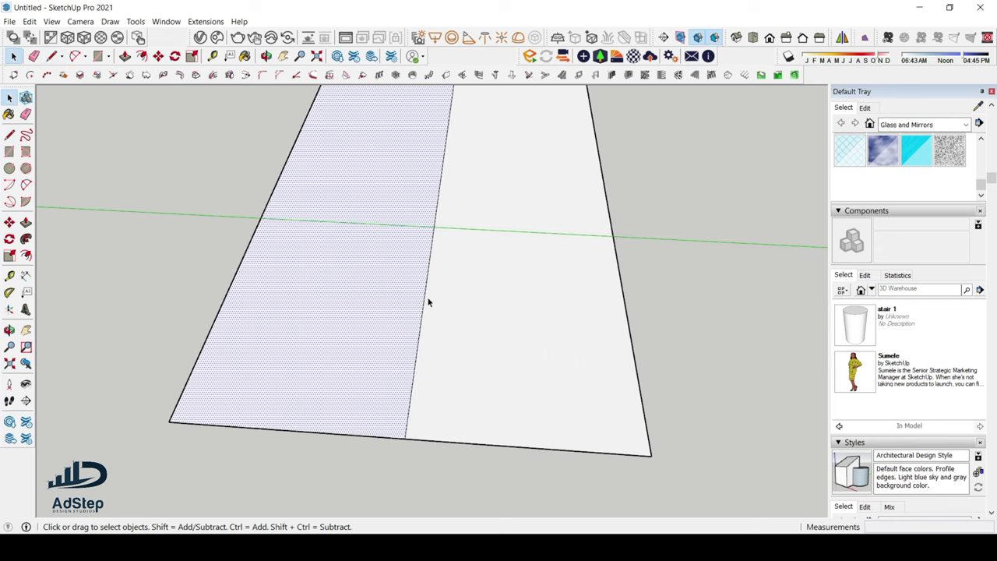
{"action": "scroll", "coordinate": [409, 328], "scroll_direction": "up", "scroll_amount": 2}
{"action": "scroll", "coordinate": [412, 326], "scroll_direction": "up", "scroll_amount": 1}
Step: Place a guide line 59 mm to one side of the floor's middle line
{"action": "key", "text": "r"}
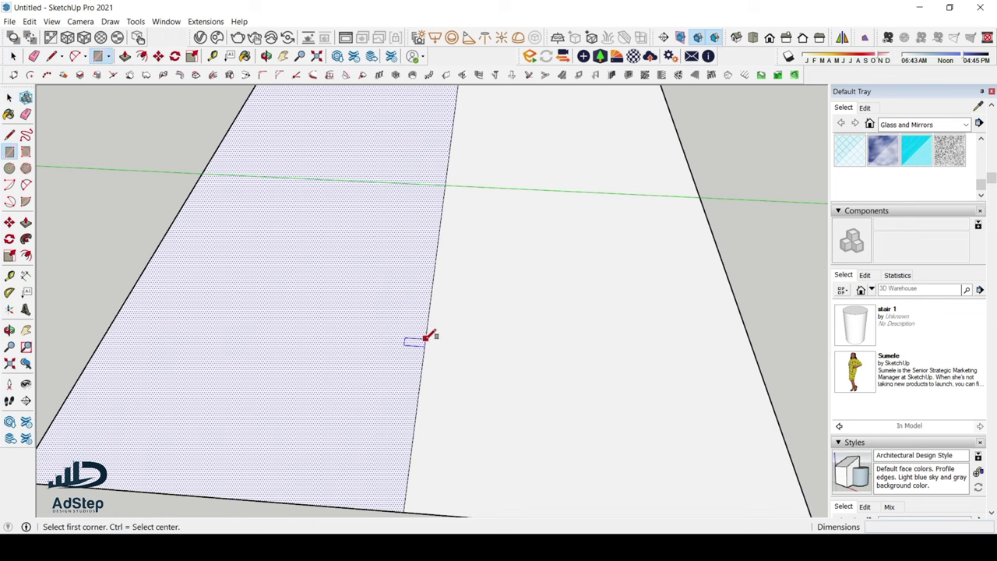
{"action": "key", "text": "space"}
{"action": "key", "text": "t"}
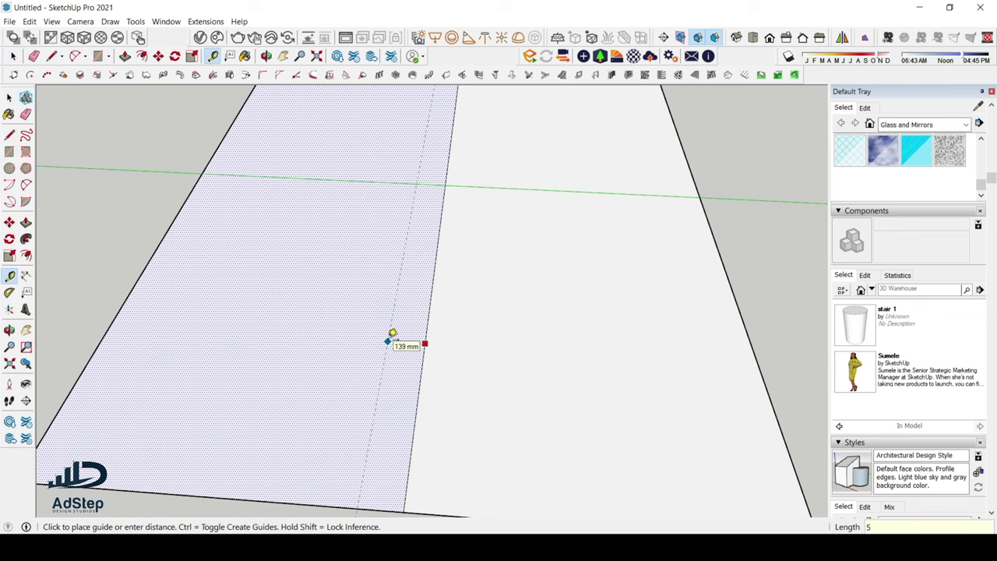
{"action": "type", "text": "59"}
{"action": "key", "text": "Return"}
{"action": "scroll", "coordinate": [420, 342], "scroll_direction": "up", "scroll_amount": 1}
Step: Place a second guide 59 mm on the other side of the middle line
{"action": "left_click", "coordinate": [421, 360]}
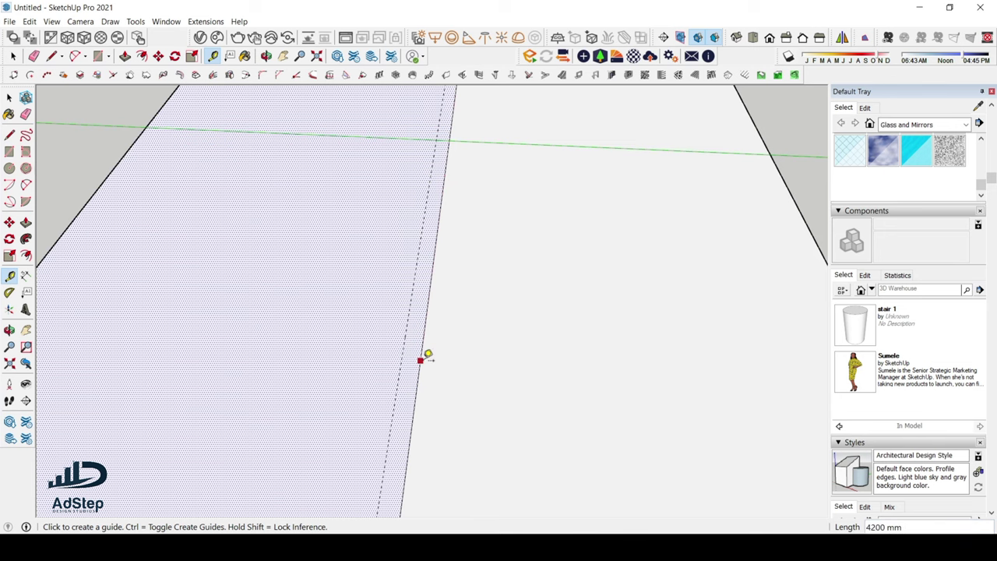
{"action": "left_click", "coordinate": [443, 361]}
{"action": "scroll", "coordinate": [422, 330], "scroll_direction": "down", "scroll_amount": 4}
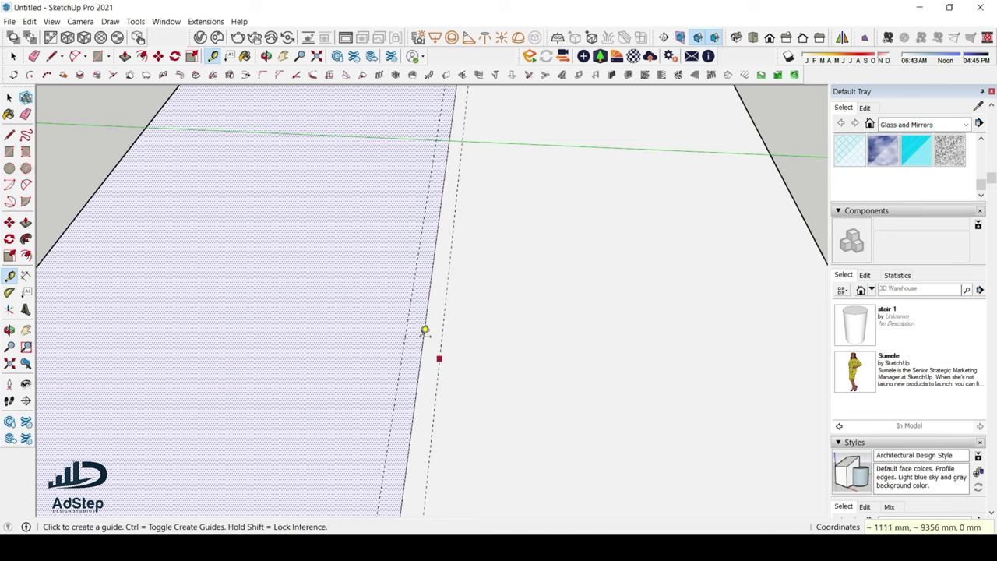
{"action": "key", "text": "space"}
{"action": "scroll", "coordinate": [393, 311], "scroll_direction": "up", "scroll_amount": 1}
{"action": "scroll", "coordinate": [389, 310], "scroll_direction": "down", "scroll_amount": 1}
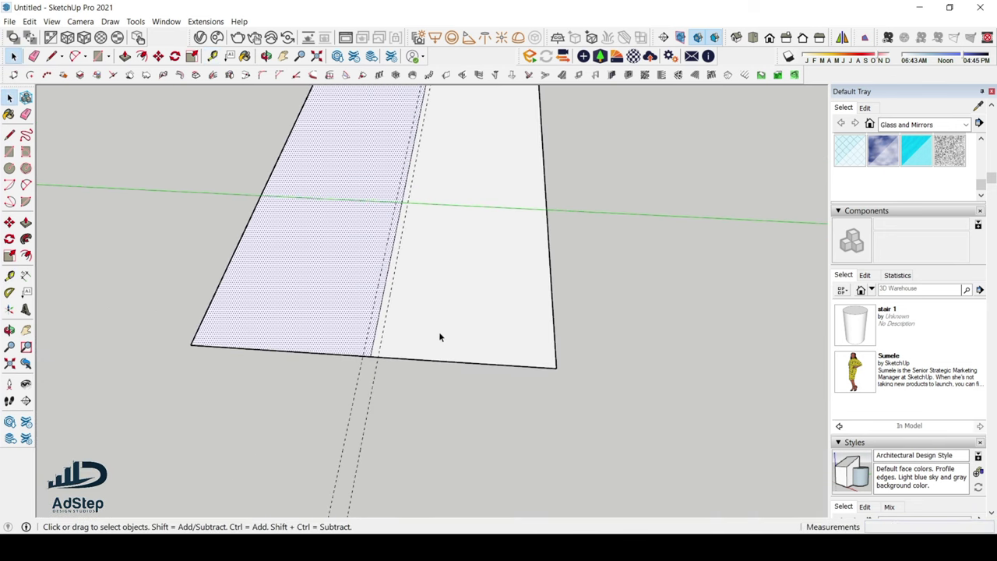
{"action": "middle_click_drag", "start_coordinate": [438, 337], "coordinate": [413, 362]}
{"action": "scroll", "coordinate": [431, 373], "scroll_direction": "down", "scroll_amount": 1}
{"action": "scroll", "coordinate": [414, 362], "scroll_direction": "up", "scroll_amount": 1}
{"action": "scroll", "coordinate": [436, 300], "scroll_direction": "down", "scroll_amount": 1}
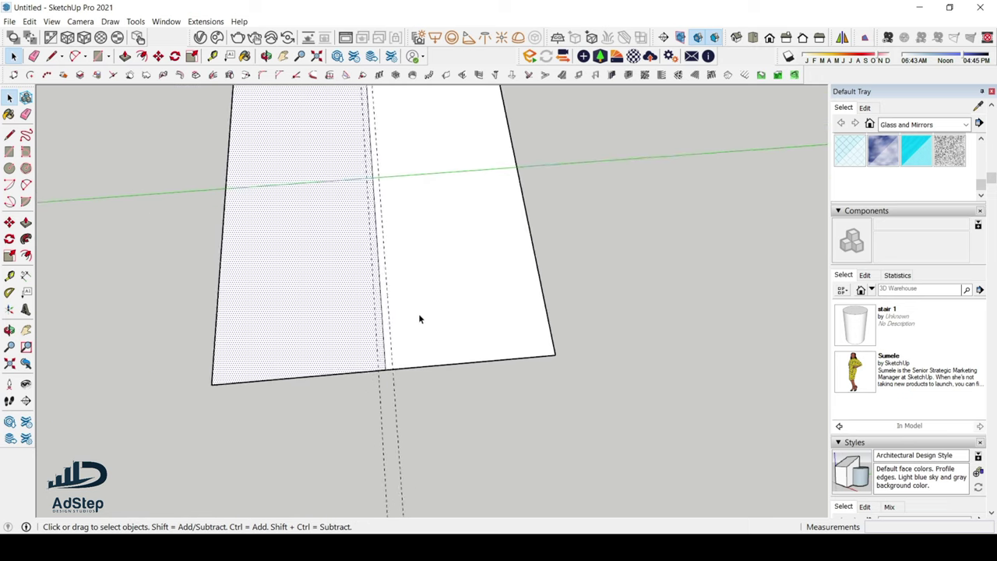
{"action": "scroll", "coordinate": [417, 311], "scroll_direction": "up", "scroll_amount": 2}
{"action": "scroll", "coordinate": [417, 312], "scroll_direction": "down", "scroll_amount": 1}
Step: Place a crosswise guide 300 mm from the floor's bottom edge
{"action": "key", "text": "t"}
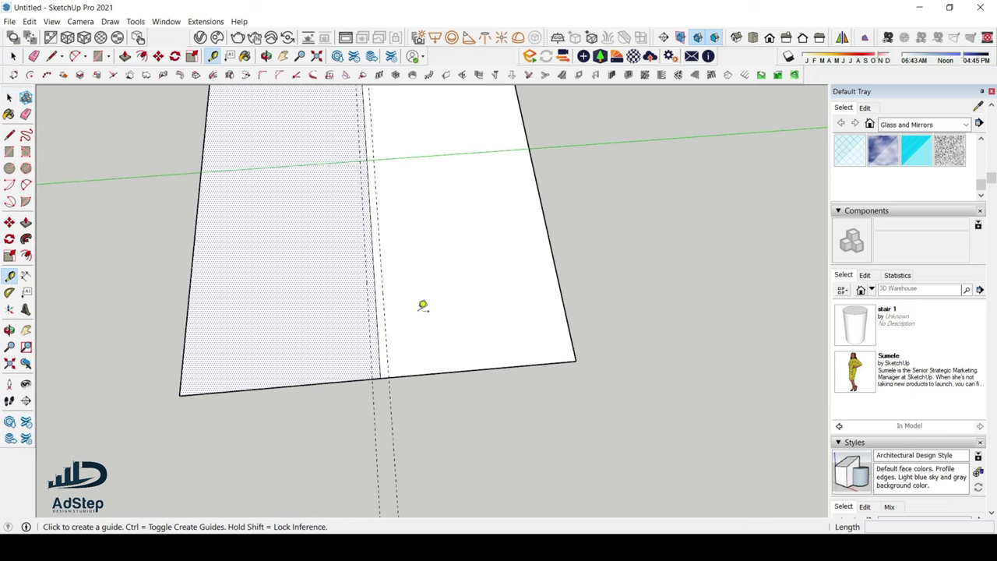
{"action": "left_click", "coordinate": [449, 371]}
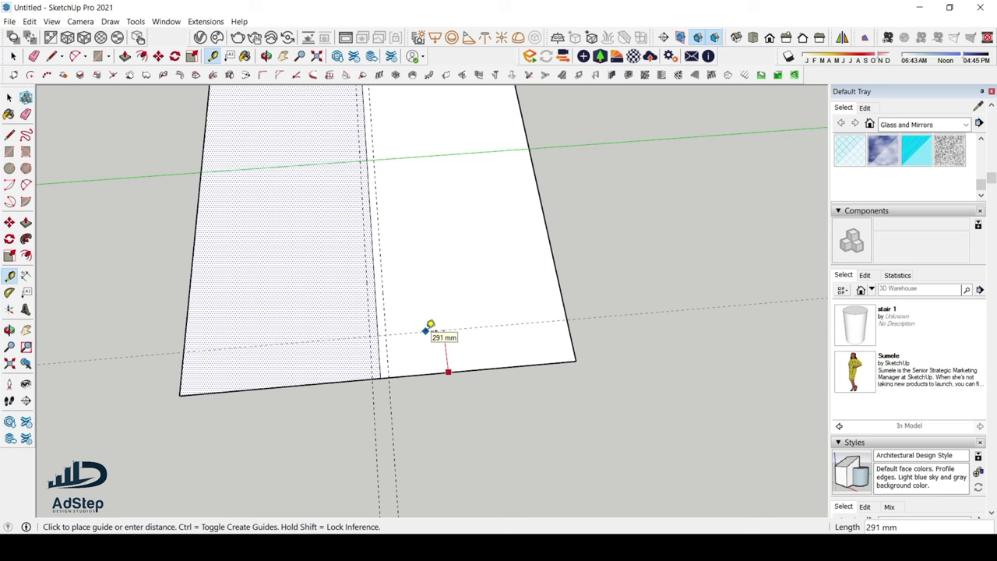
{"action": "scroll", "coordinate": [430, 324], "scroll_direction": "up", "scroll_amount": 1}
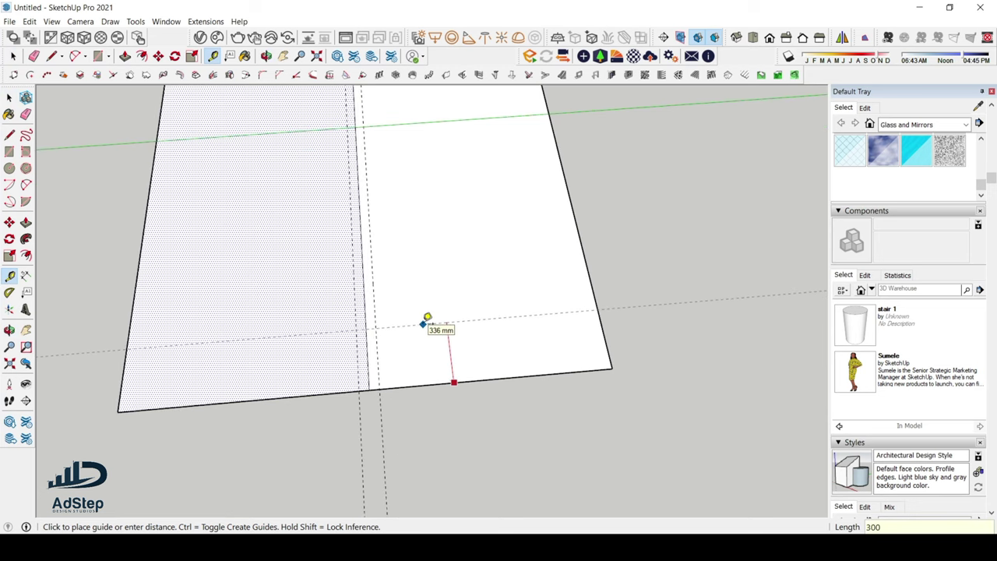
{"action": "key", "text": "Return"}
{"action": "scroll", "coordinate": [425, 349], "scroll_direction": "down", "scroll_amount": 3}
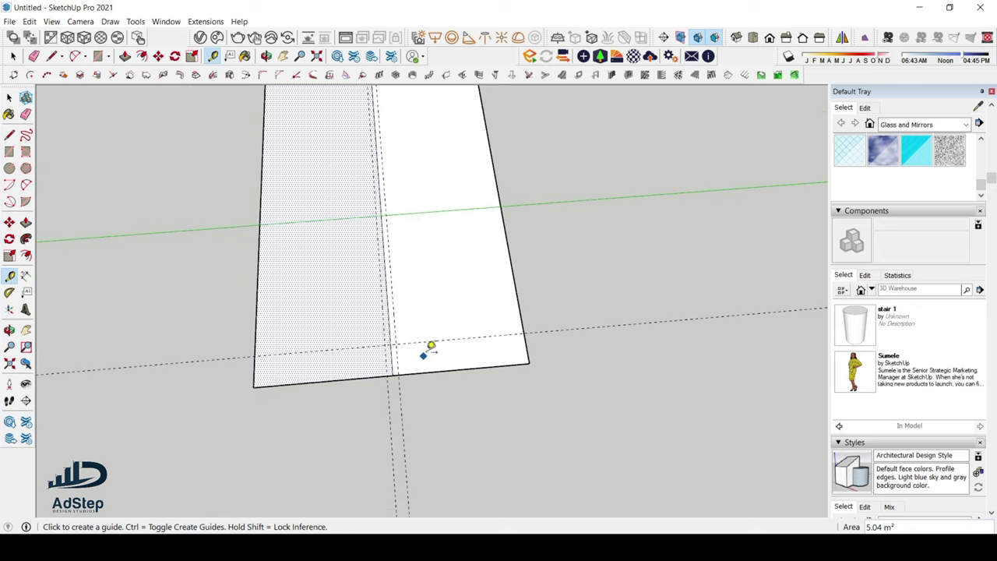
{"action": "scroll", "coordinate": [455, 324], "scroll_direction": "up", "scroll_amount": 2}
{"action": "scroll", "coordinate": [455, 324], "scroll_direction": "up", "scroll_amount": 1}
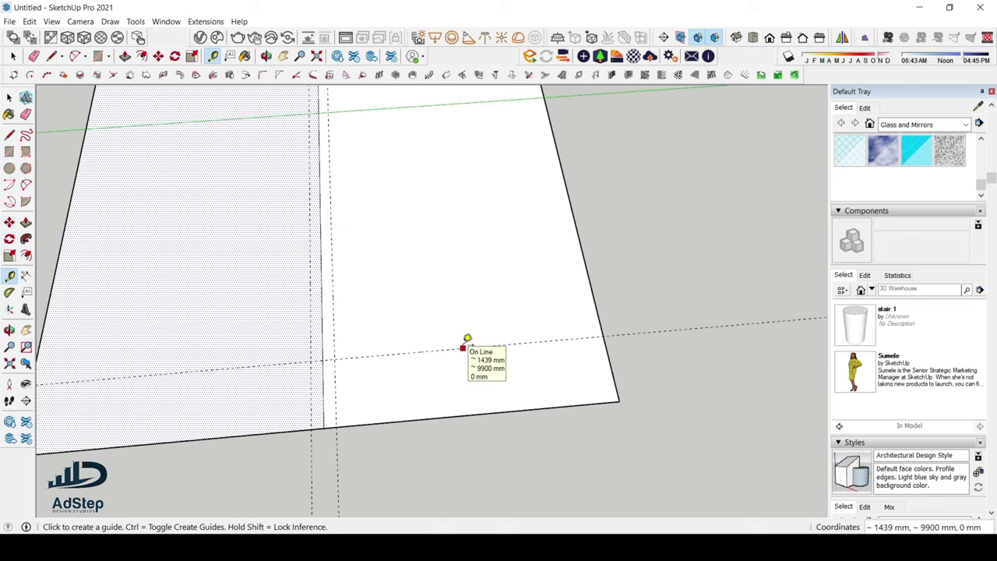
{"action": "scroll", "coordinate": [462, 346], "scroll_direction": "down", "scroll_amount": 3}
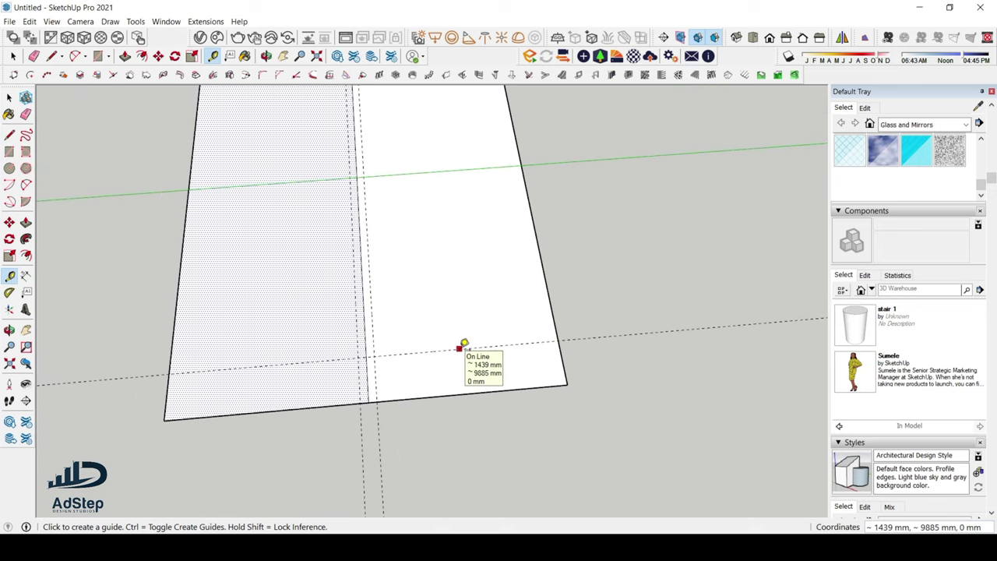
{"action": "scroll", "coordinate": [456, 338], "scroll_direction": "up", "scroll_amount": 1}
{"action": "scroll", "coordinate": [456, 338], "scroll_direction": "up", "scroll_amount": 2}
Step: Add three more crosswise guides, each 300 mm beyond the previous one
{"action": "left_click", "coordinate": [456, 352]}
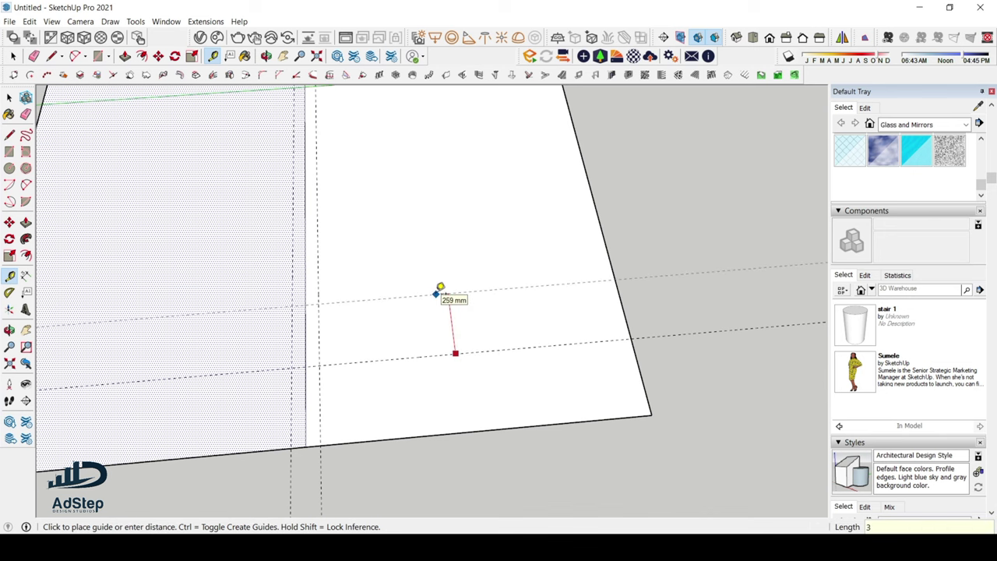
{"action": "key", "text": "Return"}
{"action": "scroll", "coordinate": [477, 362], "scroll_direction": "down", "scroll_amount": 3}
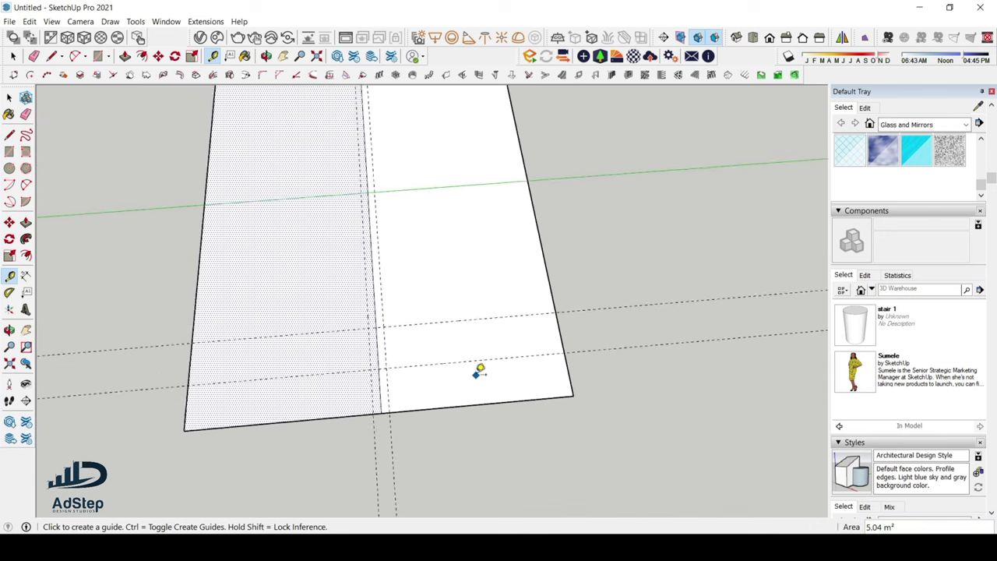
{"action": "left_click", "coordinate": [471, 333]}
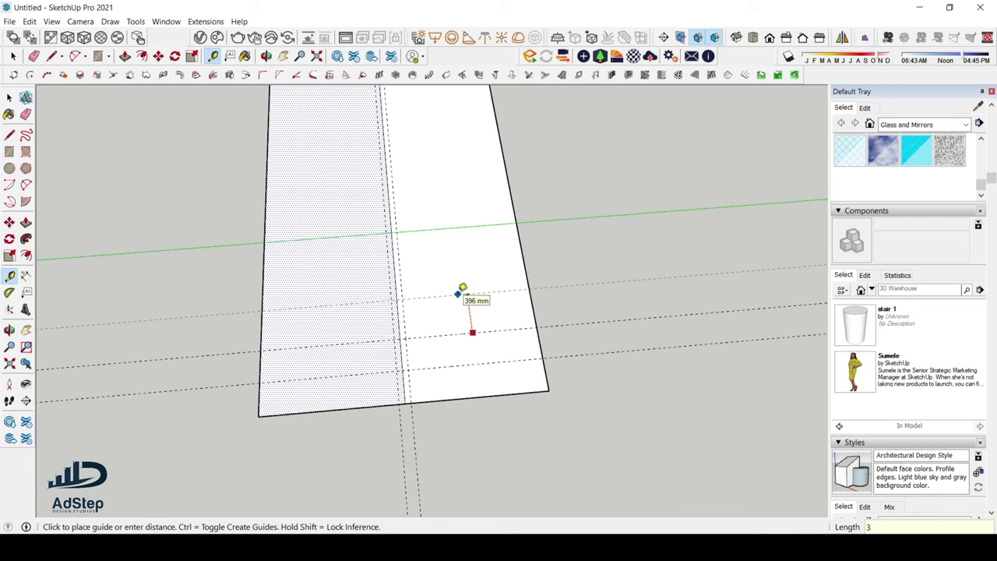
{"action": "key", "text": "Return"}
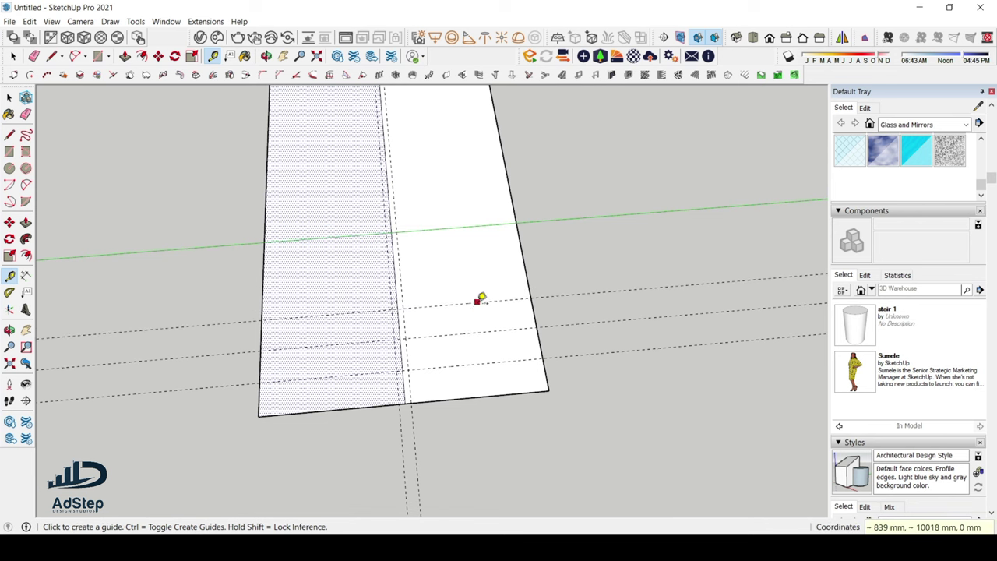
{"action": "left_click", "coordinate": [477, 300]}
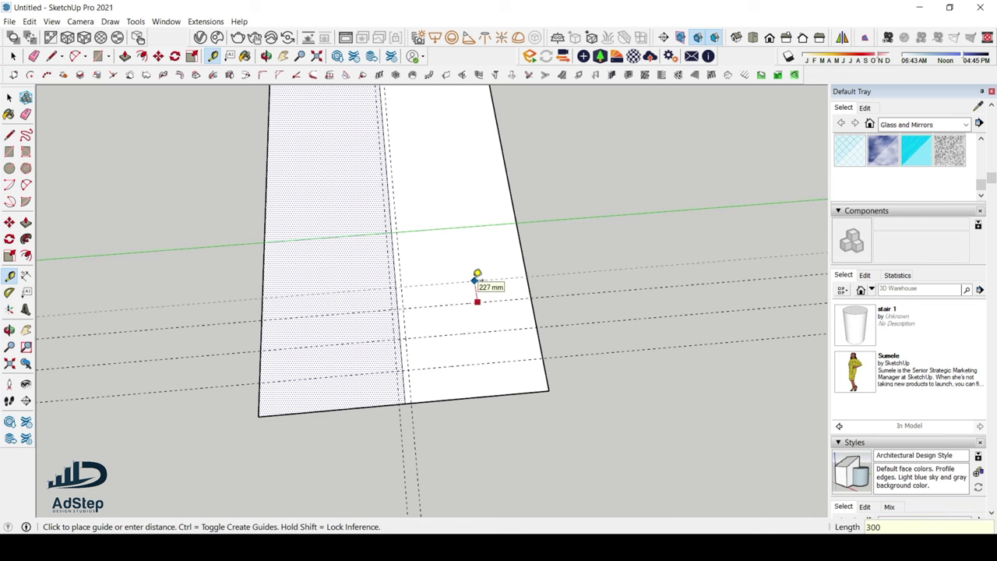
{"action": "scroll", "coordinate": [477, 264], "scroll_direction": "up", "scroll_amount": 2}
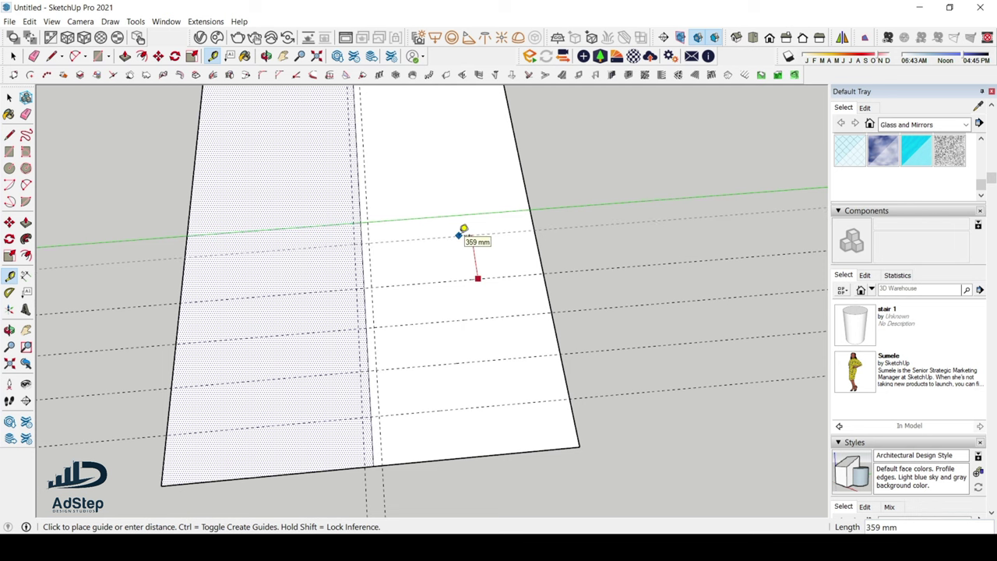
{"action": "type", "text": "300"}
{"action": "key", "text": "Return"}
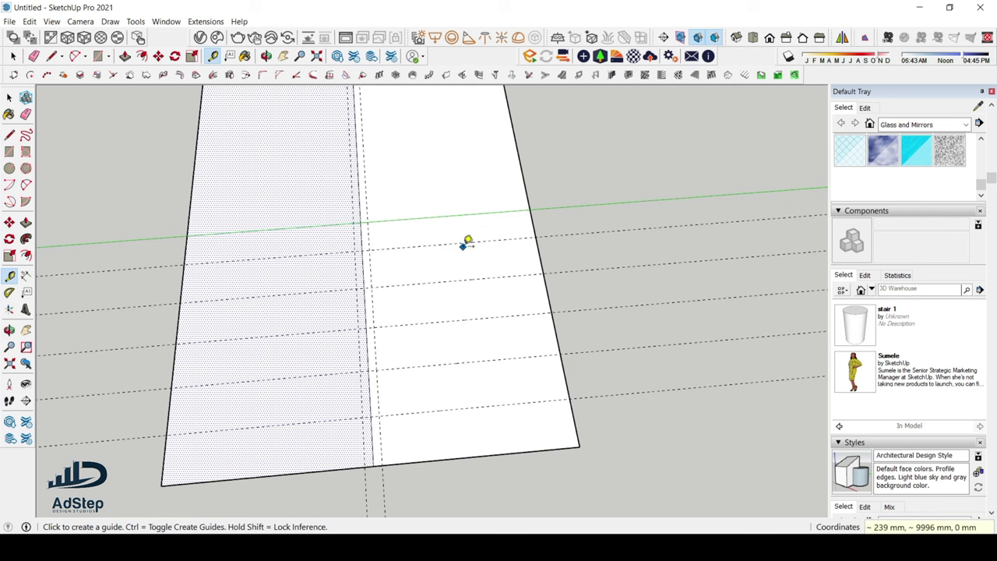
Step: Add a guide 120 mm from the floor's top edge and another at a 300 mm offset
{"action": "left_click", "coordinate": [463, 242]}
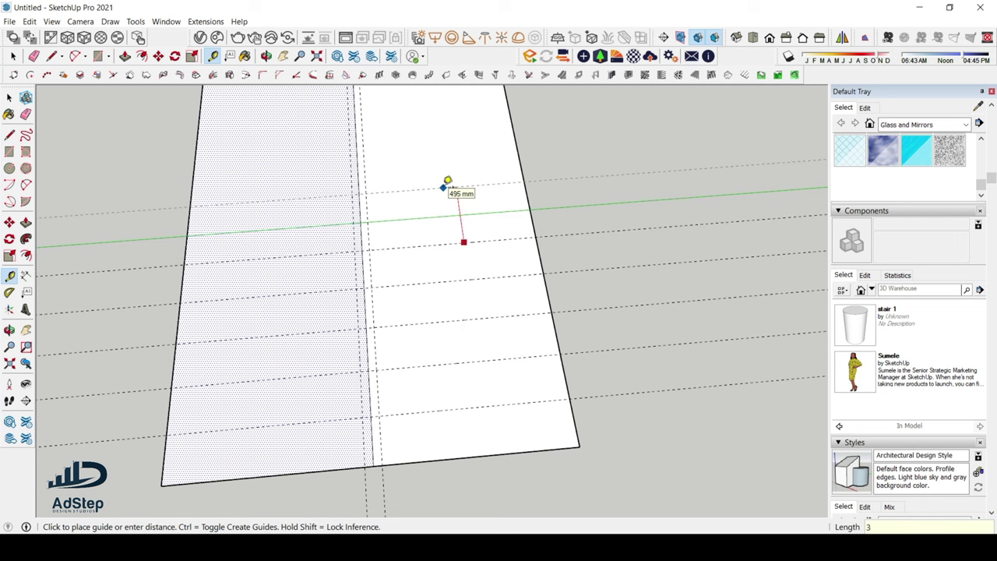
{"action": "scroll", "coordinate": [459, 281], "scroll_direction": "down", "scroll_amount": 2}
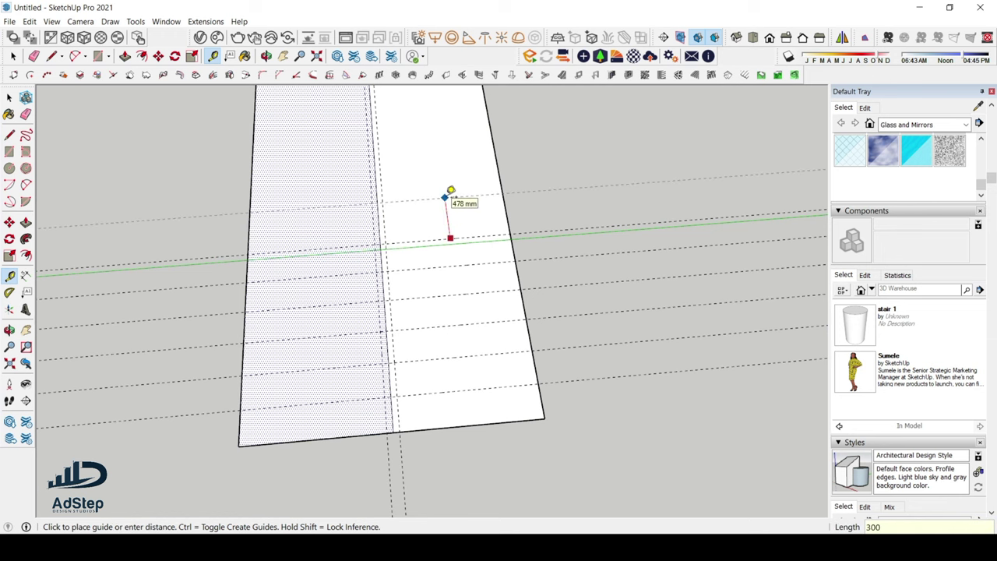
{"action": "key", "text": "Escape"}
{"action": "scroll", "coordinate": [429, 371], "scroll_direction": "down", "scroll_amount": 3}
{"action": "scroll", "coordinate": [444, 272], "scroll_direction": "up", "scroll_amount": 2}
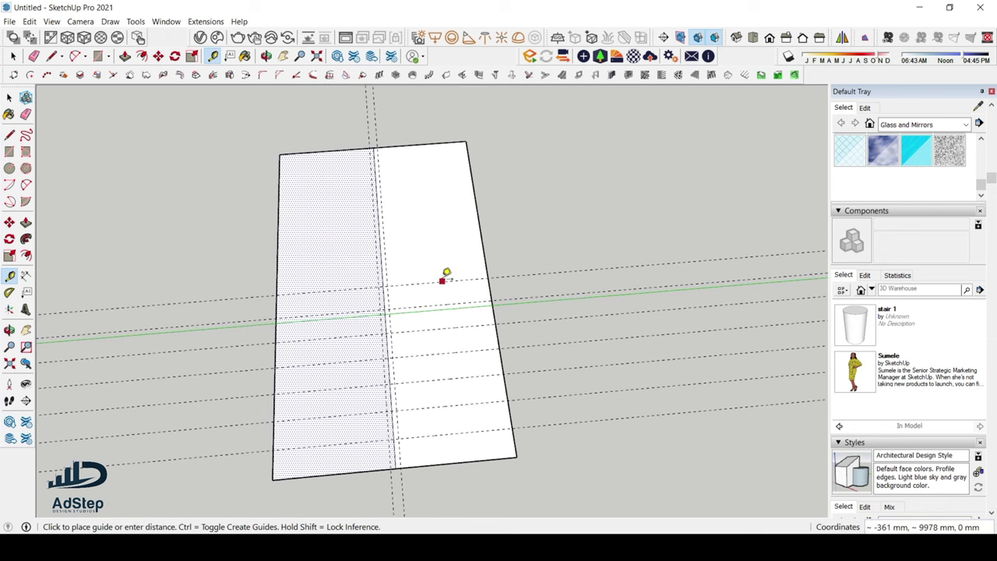
{"action": "left_click", "coordinate": [446, 272]}
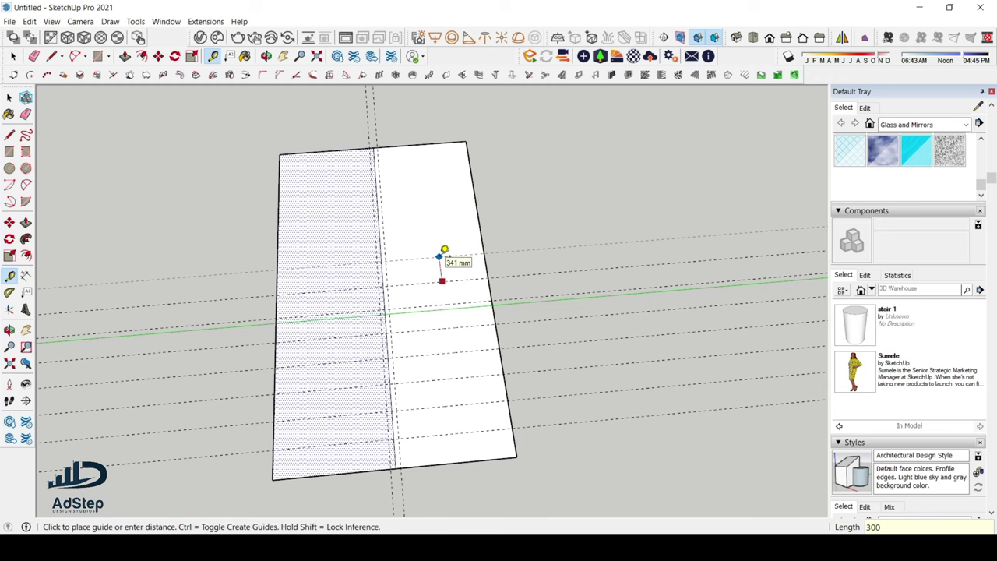
{"action": "scroll", "coordinate": [444, 249], "scroll_direction": "up", "scroll_amount": 2}
{"action": "left_click", "coordinate": [430, 103]}
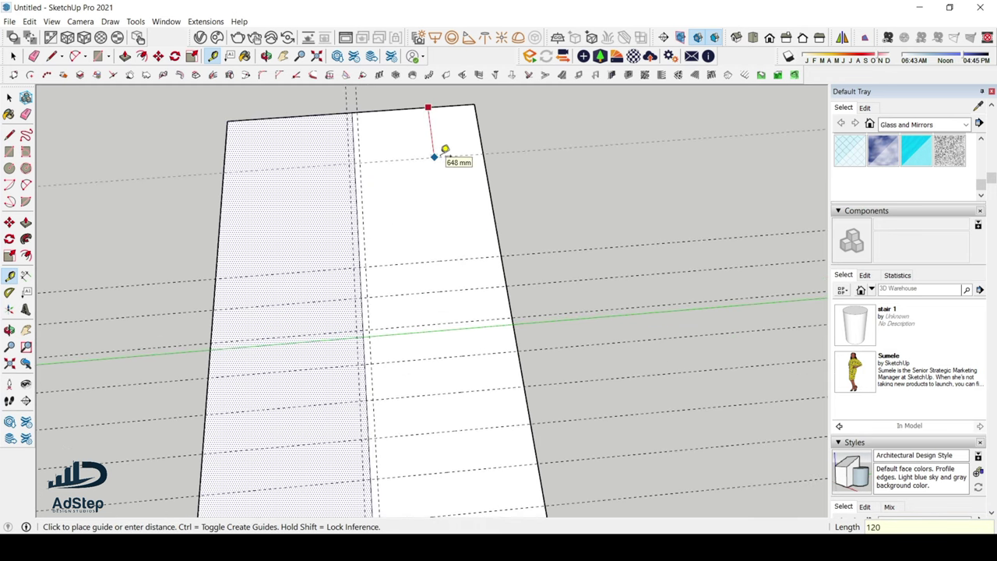
{"action": "key", "text": "Return"}
{"action": "left_click", "coordinate": [451, 258]}
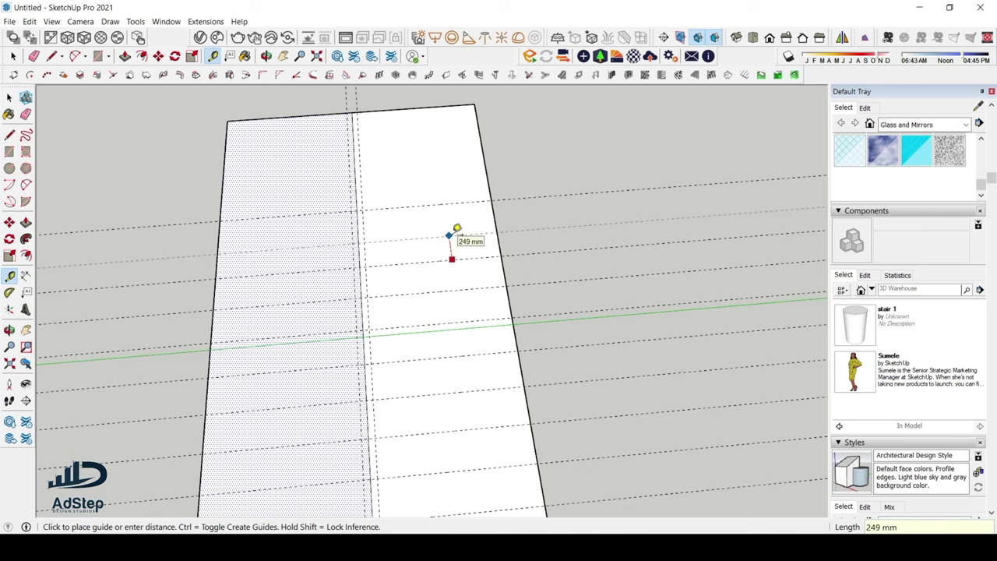
{"action": "type", "text": "300"}
{"action": "key", "text": "Return"}
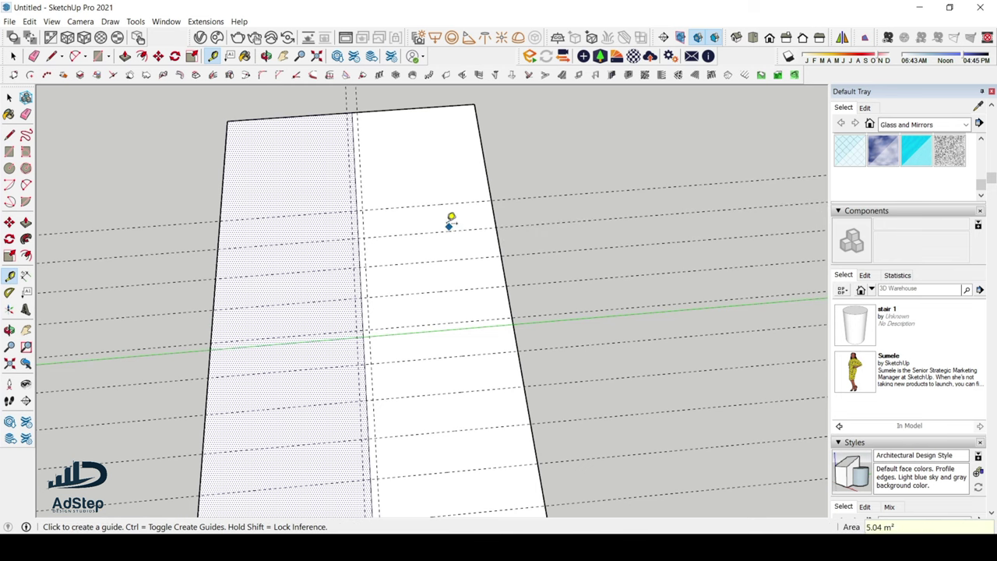
{"action": "scroll", "coordinate": [452, 224], "scroll_direction": "down", "scroll_amount": 3}
{"action": "scroll", "coordinate": [436, 356], "scroll_direction": "up", "scroll_amount": 2}
{"action": "key", "text": "space"}
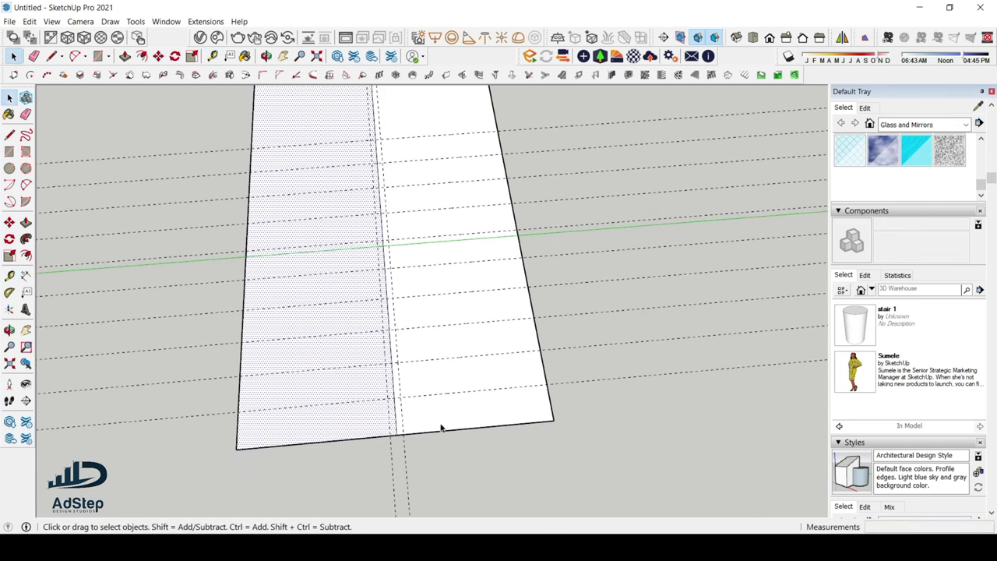
{"action": "scroll", "coordinate": [448, 401], "scroll_direction": "up", "scroll_amount": 3}
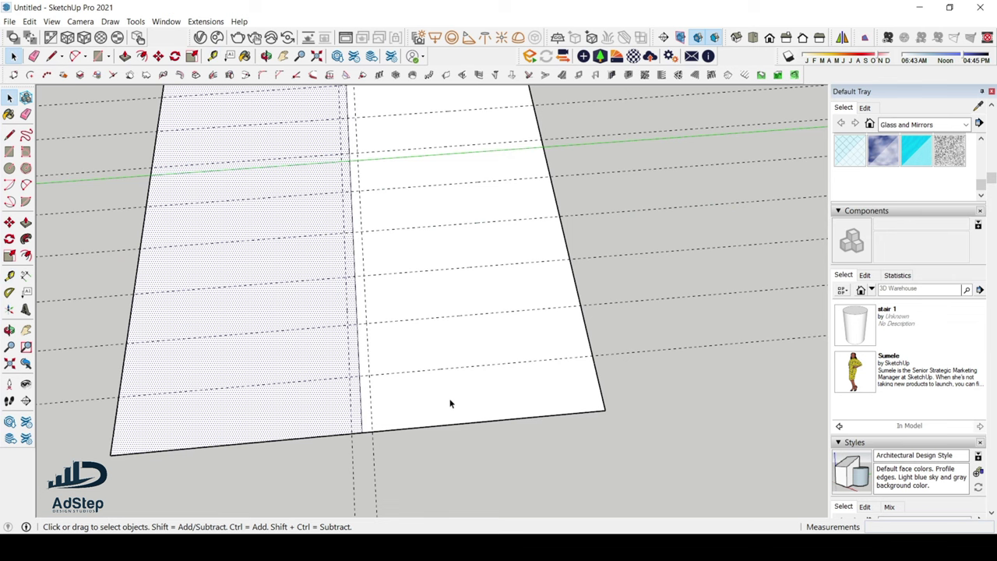
Step: Draw a 1150 × 300 mm rectangle from the guide intersection to the floor's lower-right corner
{"action": "key", "text": "r"}
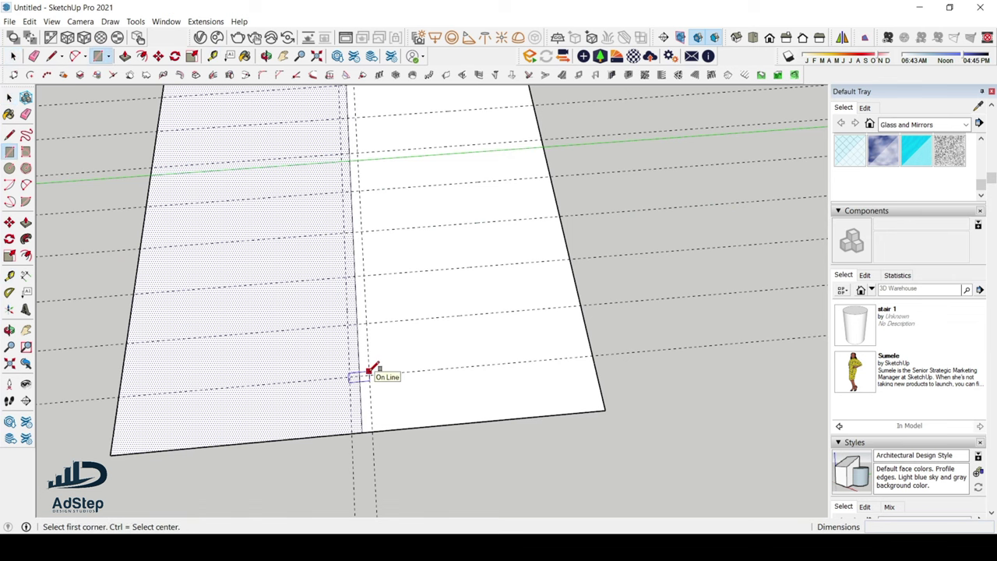
{"action": "left_click", "coordinate": [369, 374]}
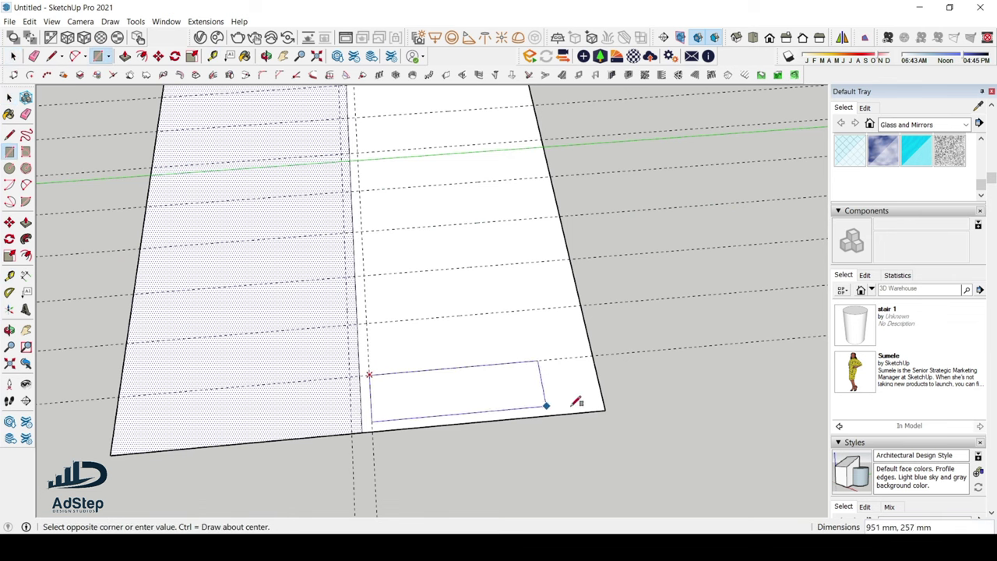
{"action": "left_click", "coordinate": [611, 403]}
{"action": "key", "text": "space"}
{"action": "scroll", "coordinate": [454, 373], "scroll_direction": "down", "scroll_amount": 2}
Step: Select the new rectangle's face together with all its edges
{"action": "left_click", "coordinate": [471, 400]}
{"action": "left_click", "coordinate": [470, 389]}
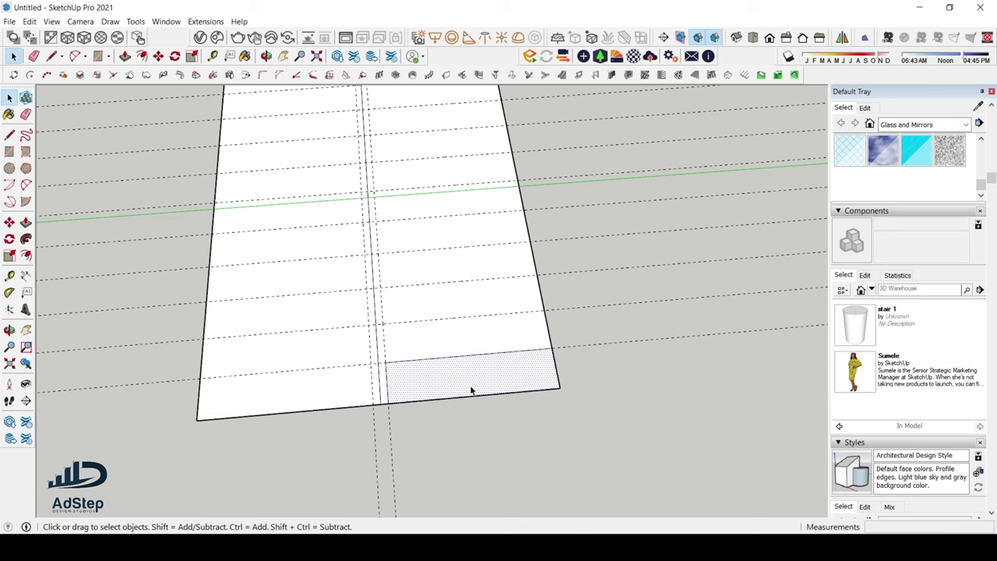
{"action": "scroll", "coordinate": [470, 389], "scroll_direction": "up", "scroll_amount": 2}
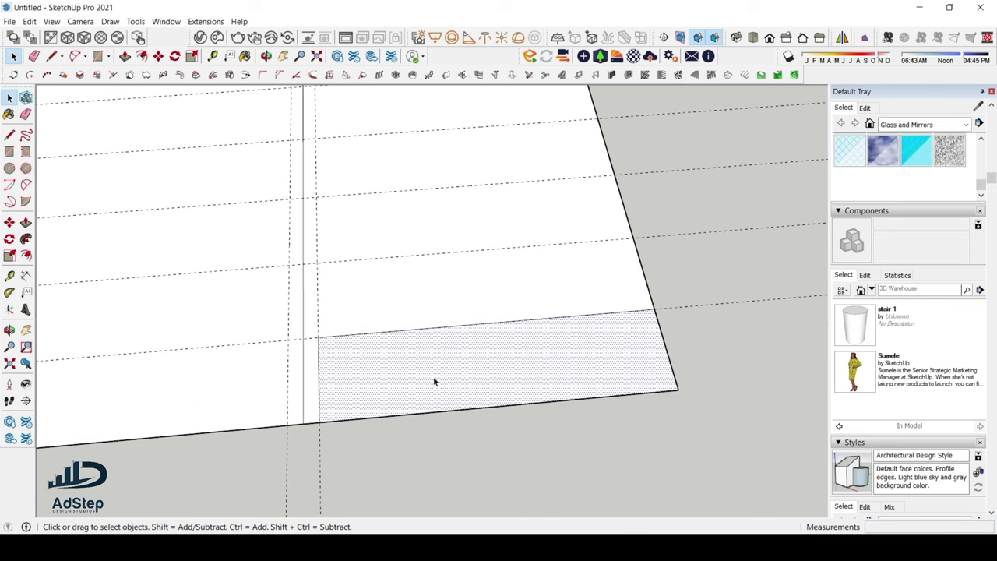
{"action": "scroll", "coordinate": [434, 382], "scroll_direction": "down", "scroll_amount": 1}
{"action": "scroll", "coordinate": [436, 378], "scroll_direction": "down", "scroll_amount": 1}
{"action": "scroll", "coordinate": [452, 385], "scroll_direction": "up", "scroll_amount": 2}
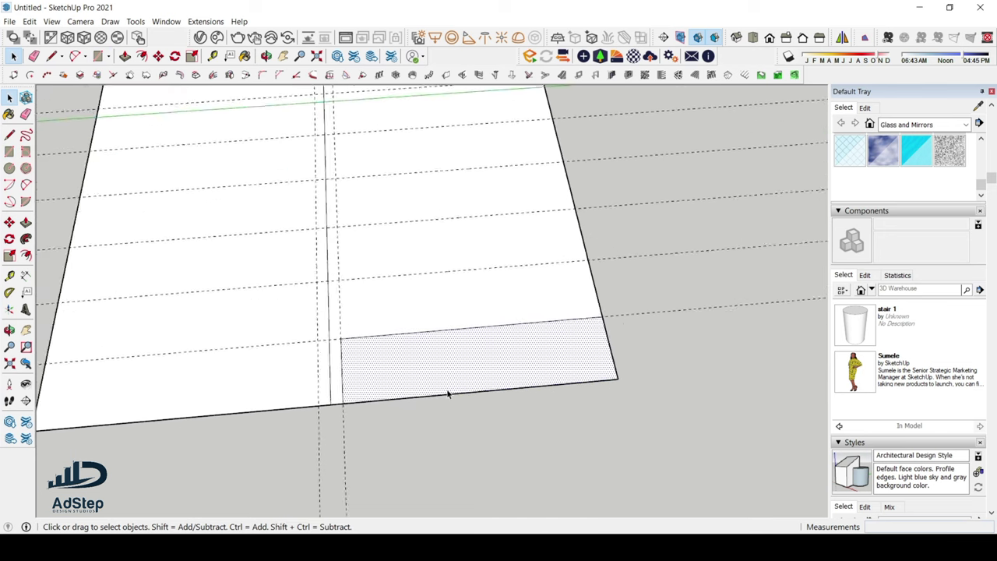
{"action": "double_click", "coordinate": [432, 366]}
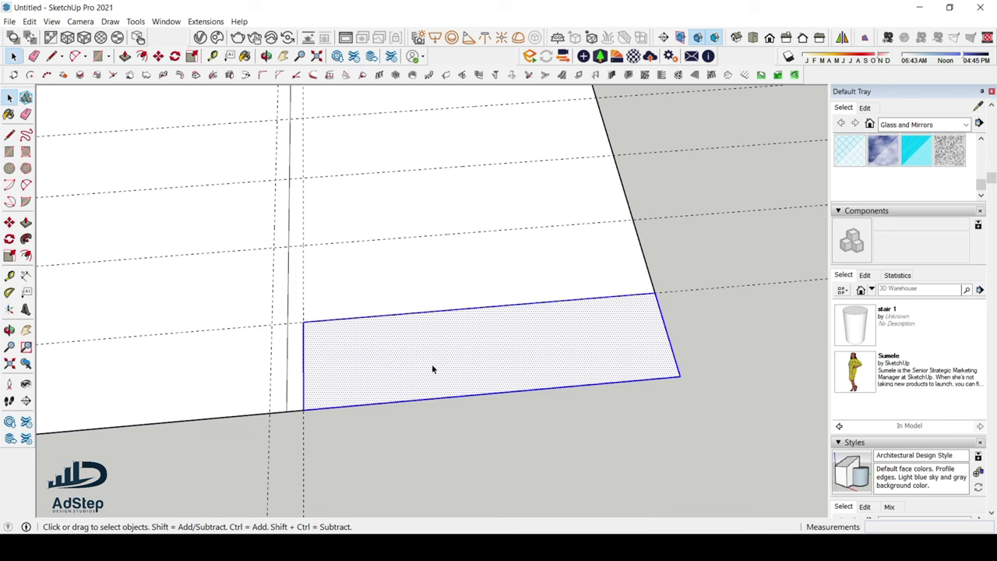
{"action": "right_click", "coordinate": [432, 364]}
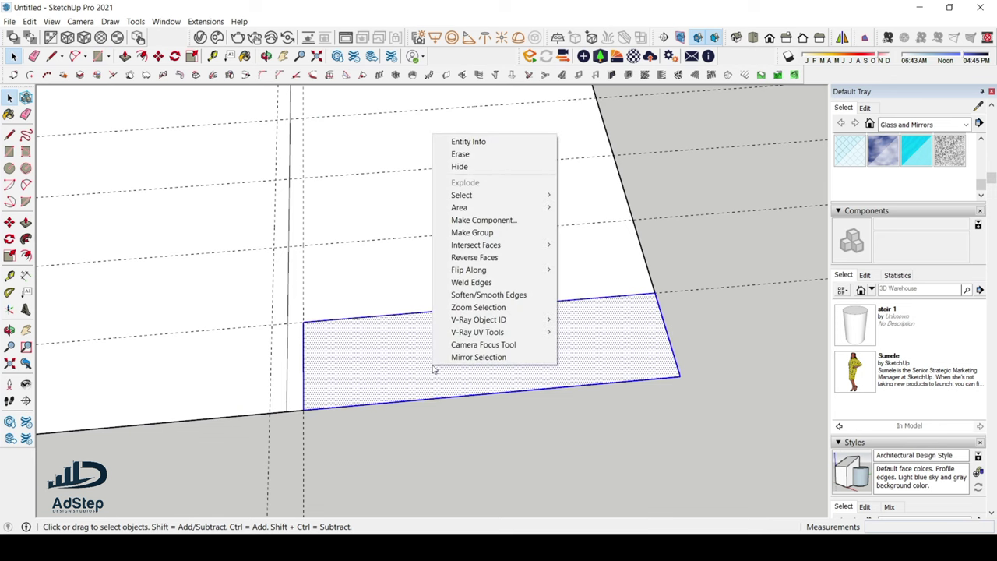
Step: Make the selected first-step rectangle into a group
{"action": "left_click", "coordinate": [503, 232]}
{"action": "scroll", "coordinate": [503, 287], "scroll_direction": "down", "scroll_amount": 3}
{"action": "middle_click_drag", "start_coordinate": [503, 289], "coordinate": [411, 340]}
{"action": "scroll", "coordinate": [411, 341], "scroll_direction": "up", "scroll_amount": 3}
{"action": "scroll", "coordinate": [421, 335], "scroll_direction": "up", "scroll_amount": 2}
{"action": "scroll", "coordinate": [340, 336], "scroll_direction": "down", "scroll_amount": 2}
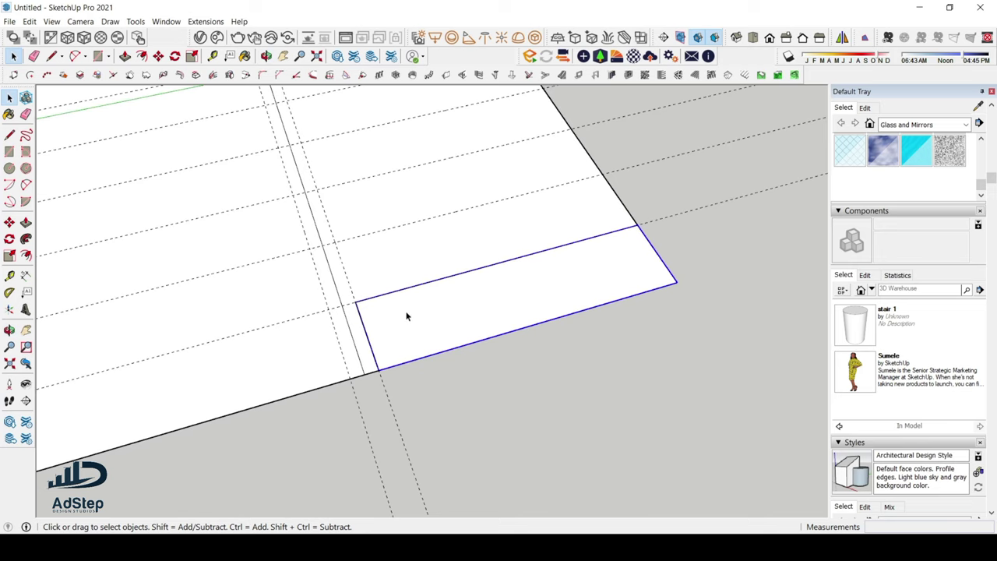
{"action": "scroll", "coordinate": [406, 316], "scroll_direction": "up", "scroll_amount": 2}
{"action": "scroll", "coordinate": [406, 316], "scroll_direction": "down", "scroll_amount": 1}
{"action": "scroll", "coordinate": [479, 311], "scroll_direction": "down", "scroll_amount": 5}
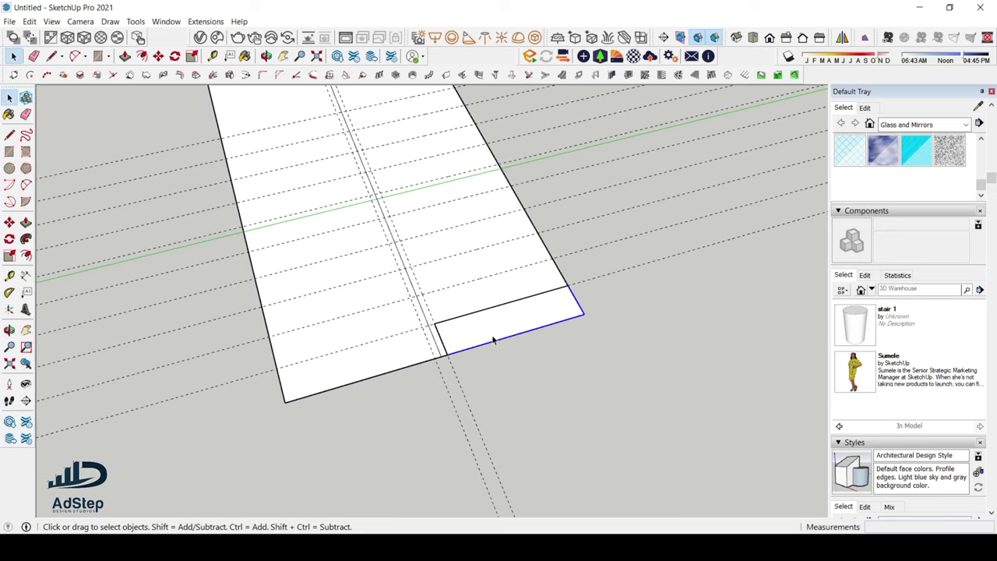
{"action": "scroll", "coordinate": [492, 334], "scroll_direction": "down", "scroll_amount": 3}
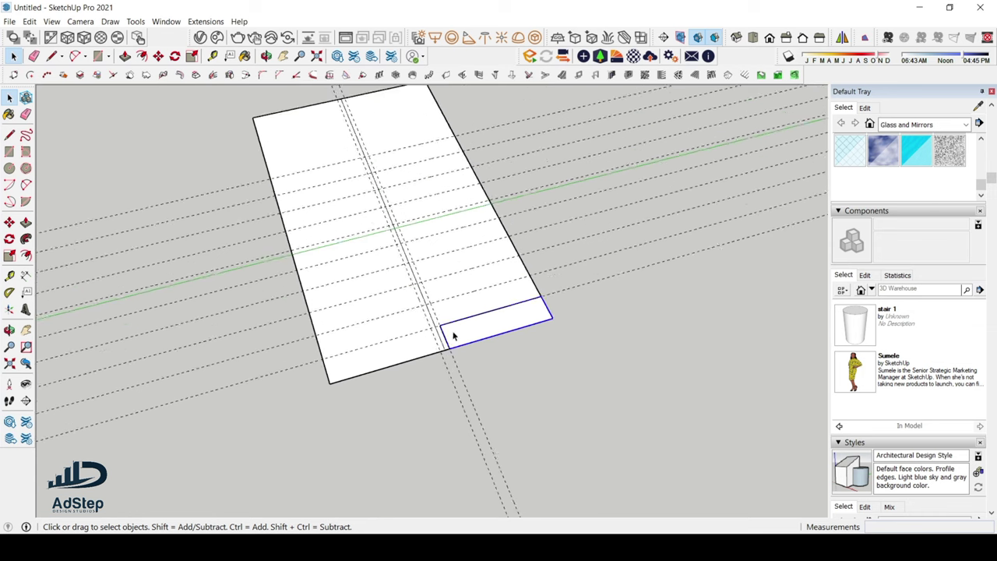
{"action": "scroll", "coordinate": [433, 258], "scroll_direction": "up", "scroll_amount": 4}
{"action": "scroll", "coordinate": [447, 364], "scroll_direction": "down", "scroll_amount": 6}
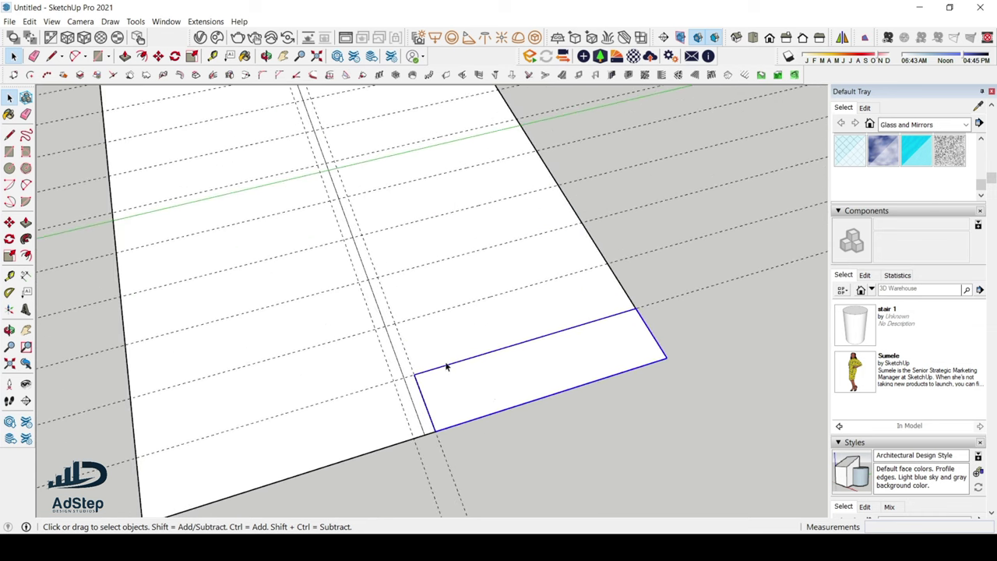
Step: Orbit and zoom around the floor slab to inspect the grouped rectangle
{"action": "middle_click_drag", "start_coordinate": [445, 356], "coordinate": [383, 262]}
{"action": "scroll", "coordinate": [435, 330], "scroll_direction": "up", "scroll_amount": 6}
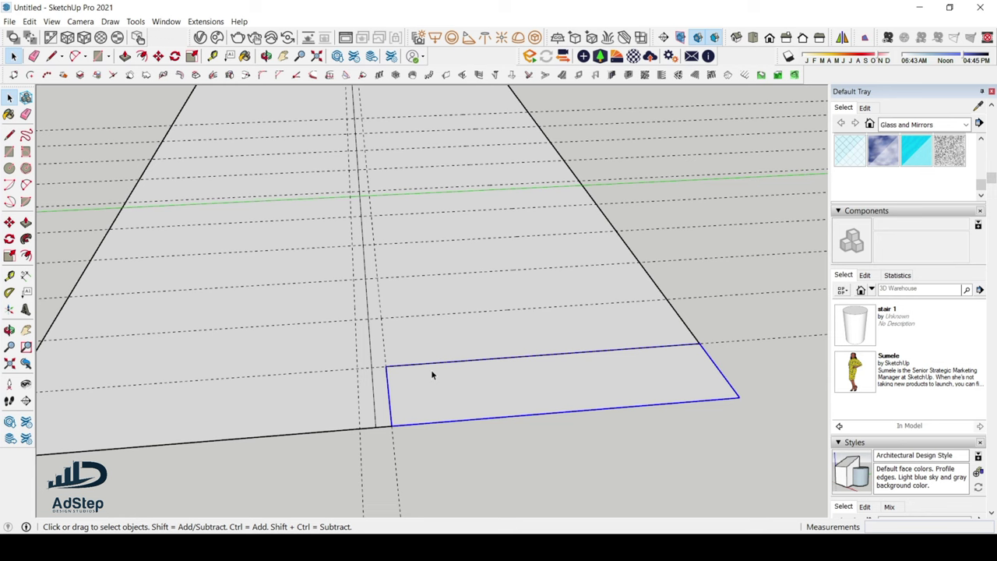
{"action": "scroll", "coordinate": [432, 375], "scroll_direction": "down", "scroll_amount": 4}
{"action": "middle_click_drag", "start_coordinate": [369, 319], "coordinate": [487, 309]}
{"action": "scroll", "coordinate": [491, 315], "scroll_direction": "up", "scroll_amount": 2}
{"action": "scroll", "coordinate": [372, 327], "scroll_direction": "down", "scroll_amount": 3}
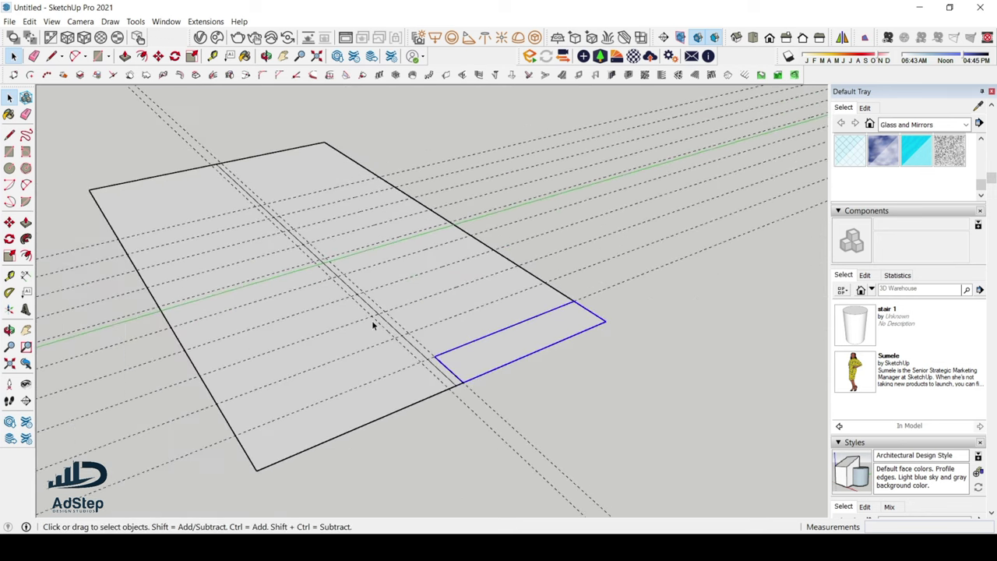
{"action": "middle_click_drag", "start_coordinate": [371, 327], "coordinate": [356, 343]}
{"action": "scroll", "coordinate": [427, 363], "scroll_direction": "up", "scroll_amount": 4}
{"action": "scroll", "coordinate": [427, 364], "scroll_direction": "up", "scroll_amount": 1}
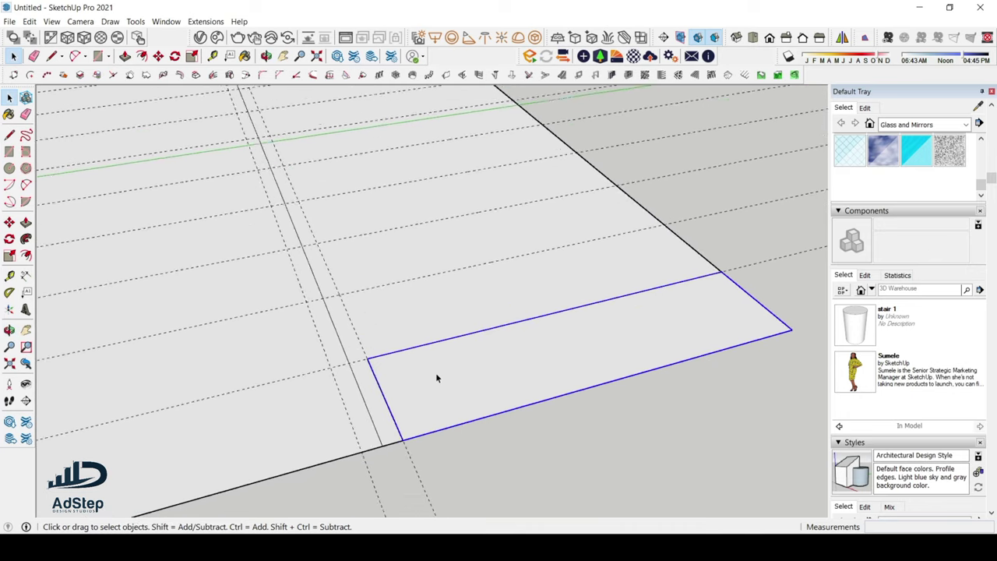
{"action": "scroll", "coordinate": [435, 369], "scroll_direction": "down", "scroll_amount": 2}
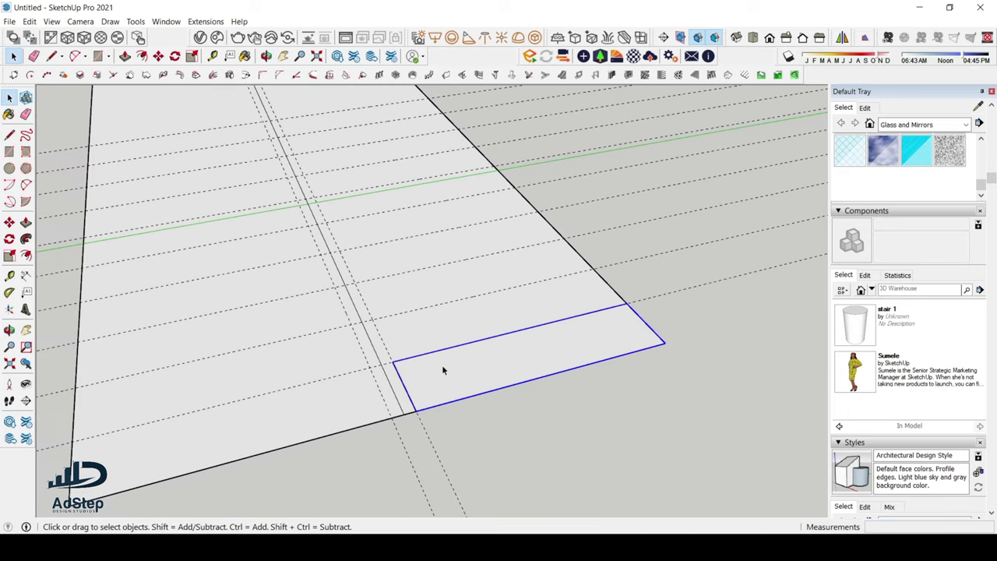
Step: Convert the grouped rectangle into a component named Component#1
{"action": "right_click", "coordinate": [488, 367]}
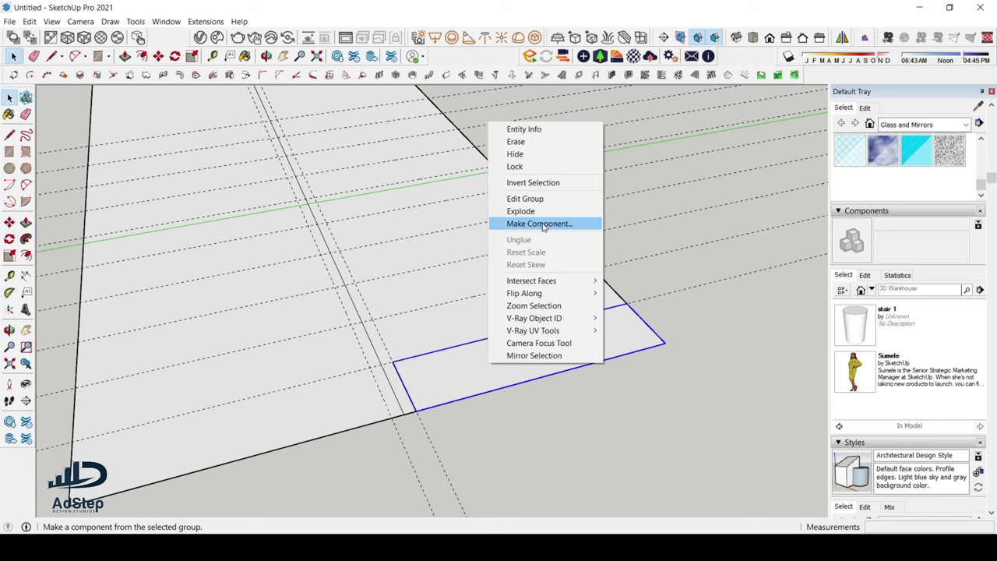
{"action": "left_click", "coordinate": [540, 224]}
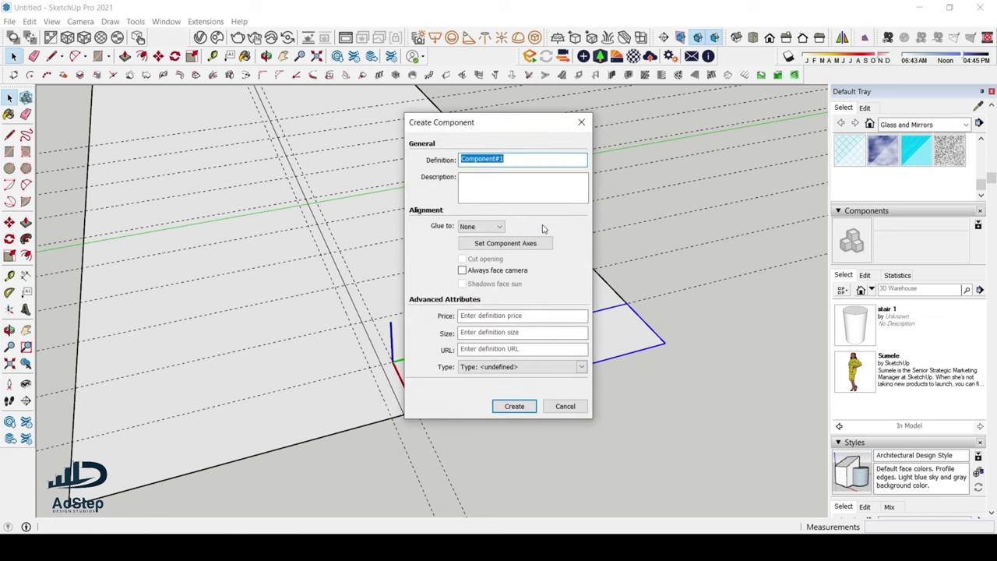
{"action": "left_click", "coordinate": [520, 406]}
{"action": "scroll", "coordinate": [458, 391], "scroll_direction": "up", "scroll_amount": 5}
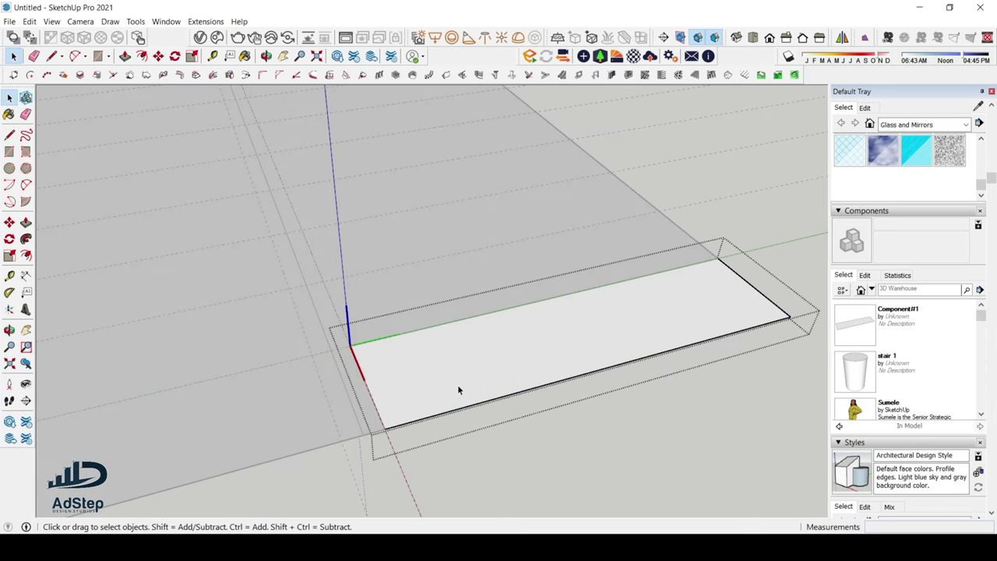
Step: Push/pull the step face up 150 mm into a solid block, then exit and select it
{"action": "left_click", "coordinate": [457, 389]}
{"action": "key", "text": "p"}
{"action": "left_click_drag", "start_coordinate": [458, 390], "coordinate": [461, 368]}
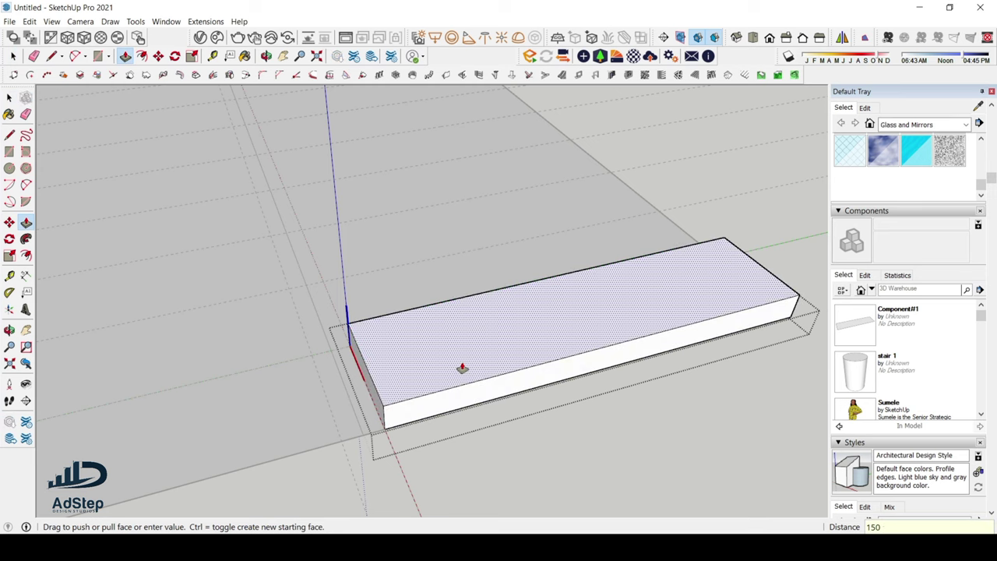
{"action": "key", "text": "Return"}
{"action": "scroll", "coordinate": [450, 295], "scroll_direction": "down", "scroll_amount": 4}
{"action": "key", "text": "space"}
{"action": "left_click", "coordinate": [580, 407]}
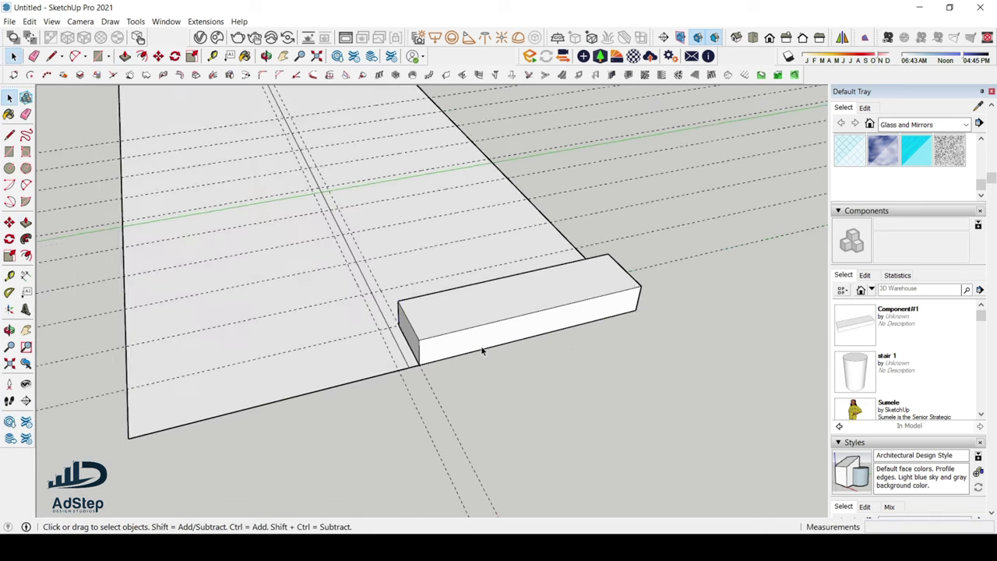
{"action": "scroll", "coordinate": [422, 341], "scroll_direction": "up", "scroll_amount": 3}
{"action": "left_click", "coordinate": [416, 351]}
{"action": "scroll", "coordinate": [415, 354], "scroll_direction": "up", "scroll_amount": 1}
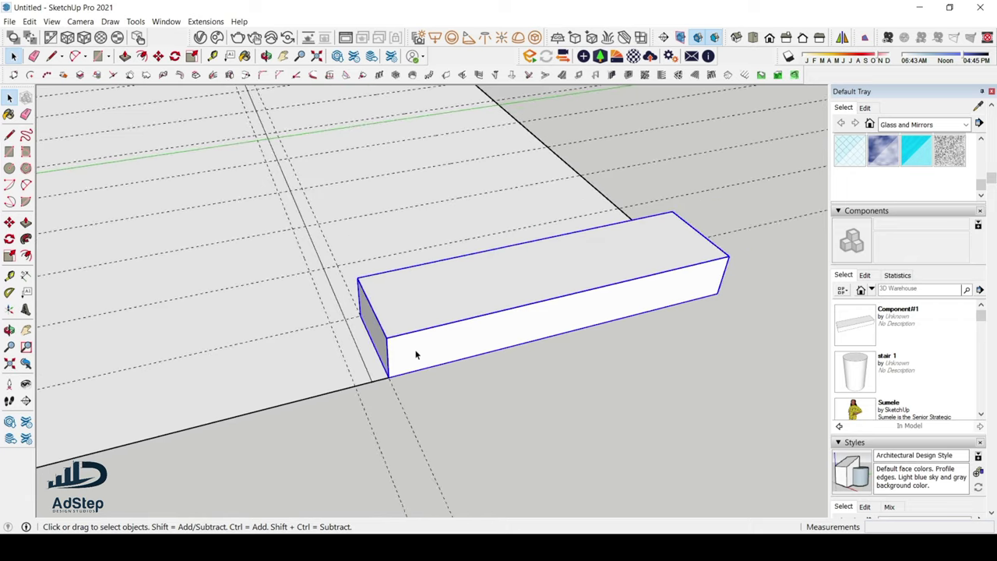
{"action": "scroll", "coordinate": [416, 355], "scroll_direction": "down", "scroll_amount": 2}
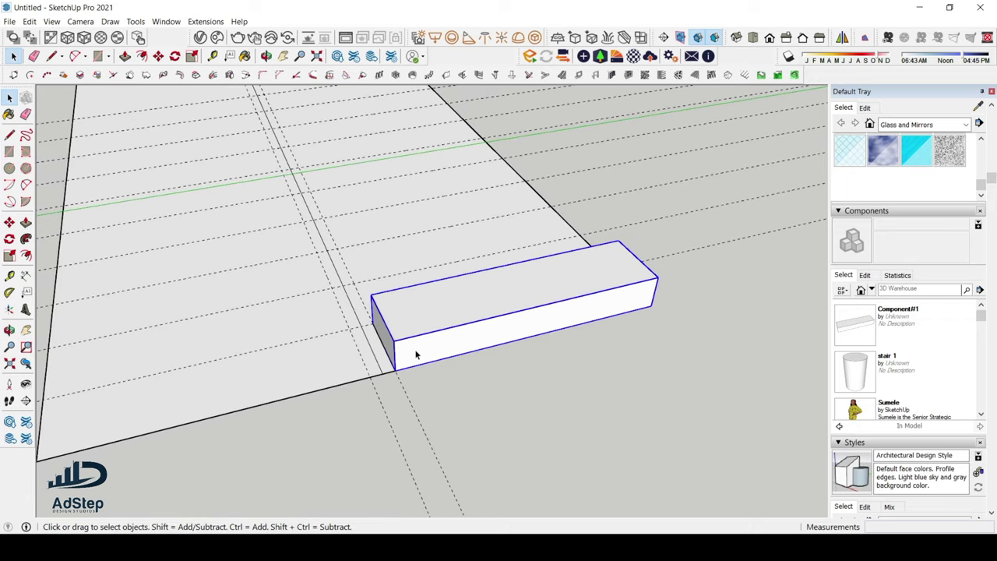
{"action": "key", "text": "m"}
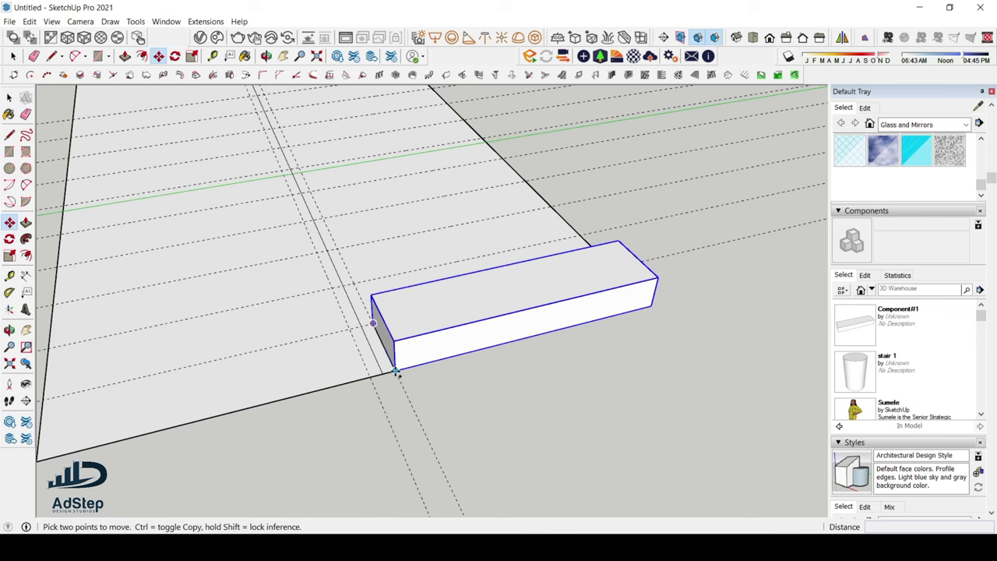
Step: Copy the step up to the next step position and array it x10 into a staircase
{"action": "left_click", "coordinate": [396, 371]}
{"action": "key", "text": "ctrl"}
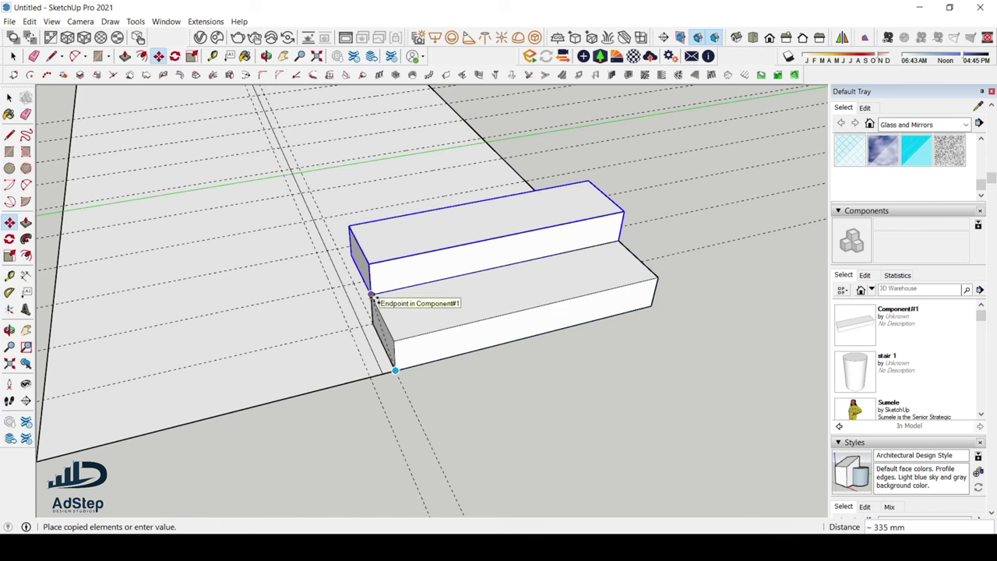
{"action": "left_click", "coordinate": [371, 296]}
{"action": "scroll", "coordinate": [457, 347], "scroll_direction": "down", "scroll_amount": 5}
{"action": "scroll", "coordinate": [327, 161], "scroll_direction": "up", "scroll_amount": 2}
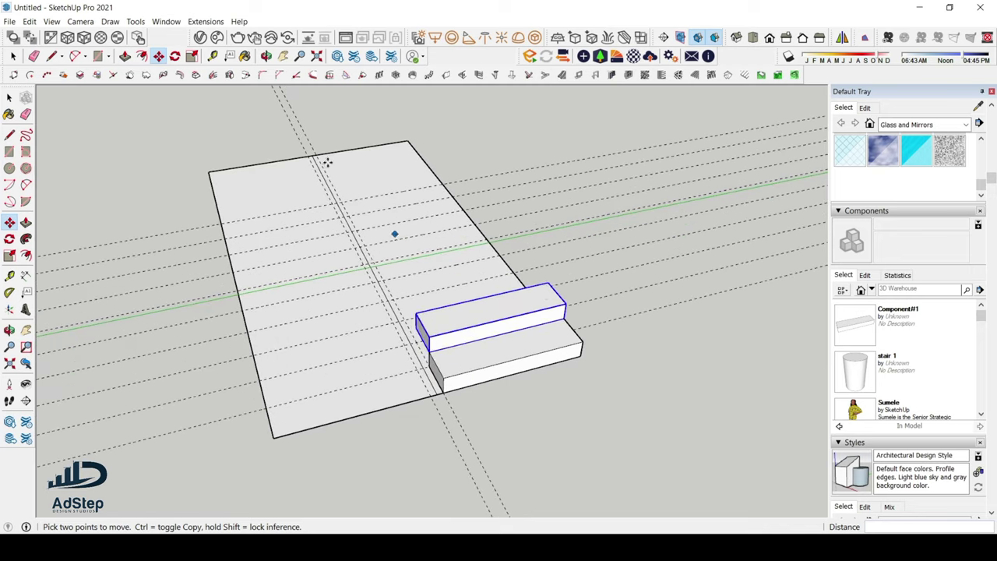
{"action": "scroll", "coordinate": [339, 214], "scroll_direction": "up", "scroll_amount": 3}
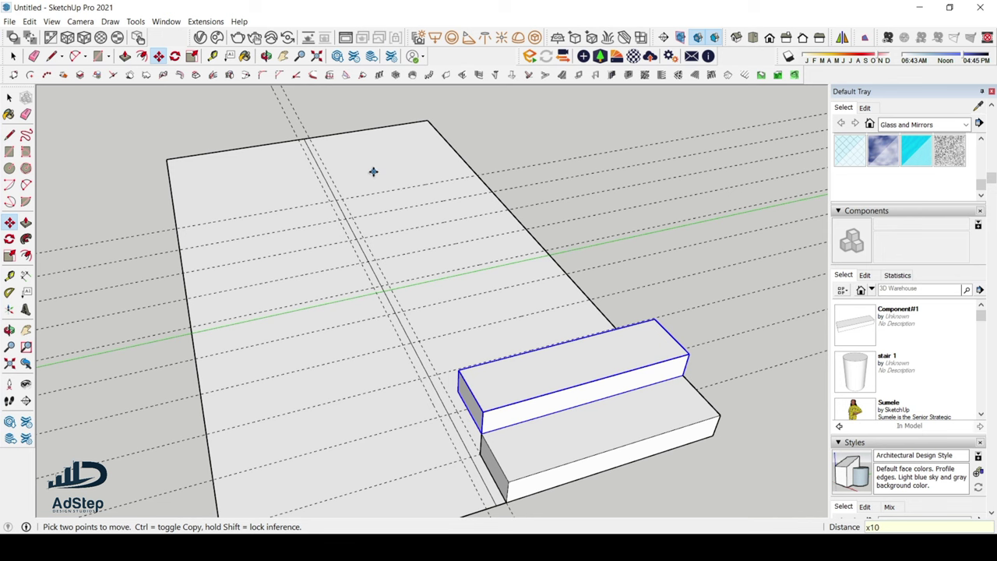
{"action": "key", "text": "Return"}
{"action": "scroll", "coordinate": [474, 287], "scroll_direction": "down", "scroll_amount": 6}
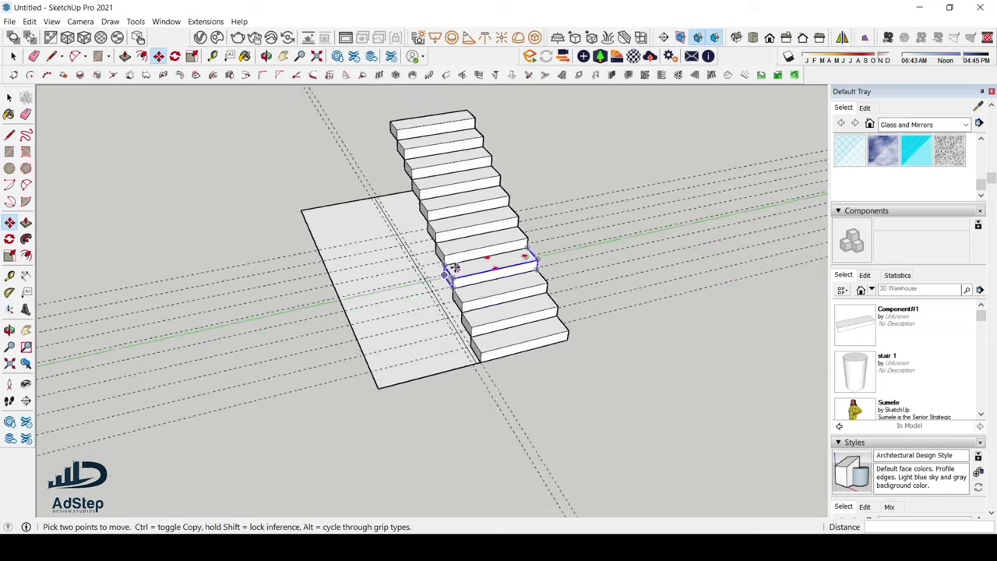
{"action": "middle_click_drag", "start_coordinate": [476, 280], "coordinate": [499, 296]}
{"action": "scroll", "coordinate": [335, 340], "scroll_direction": "up", "scroll_amount": 8}
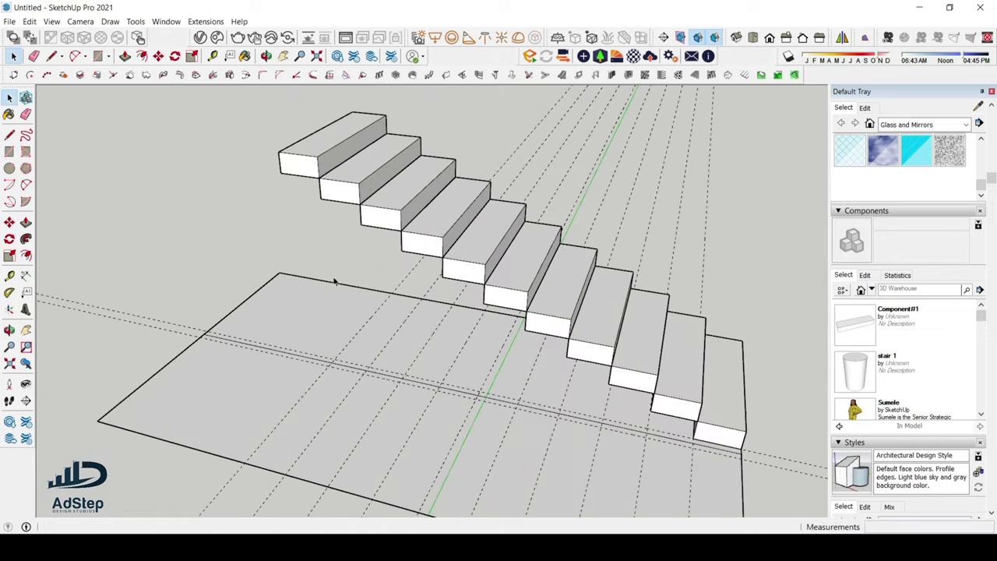
Step: Draw a vertical line from the floor up to the top step's corner
{"action": "key", "text": "space"}
{"action": "scroll", "coordinate": [335, 340], "scroll_direction": "down", "scroll_amount": 3}
{"action": "key", "text": "l"}
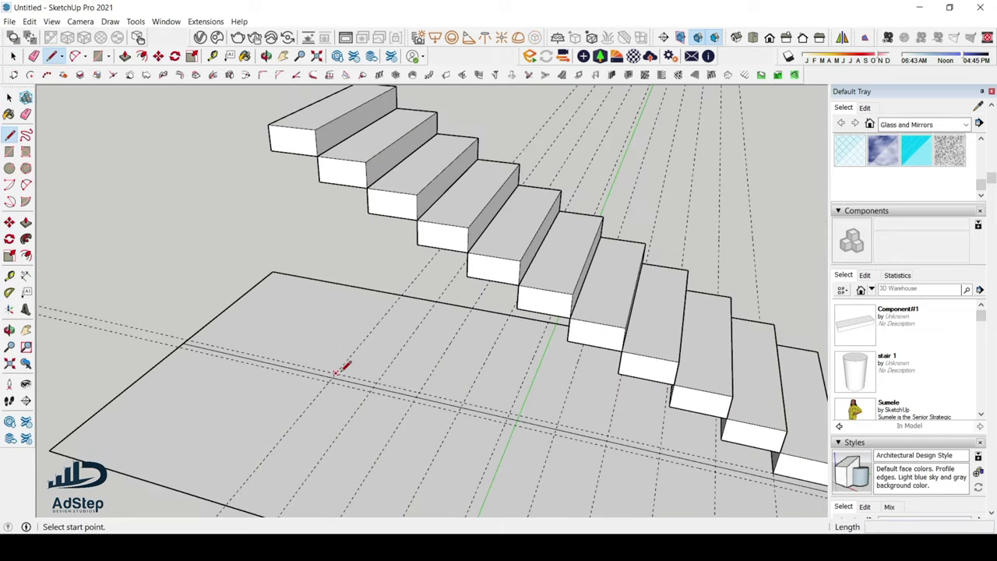
{"action": "left_click", "coordinate": [335, 373]}
{"action": "scroll", "coordinate": [336, 372], "scroll_direction": "down", "scroll_amount": 1}
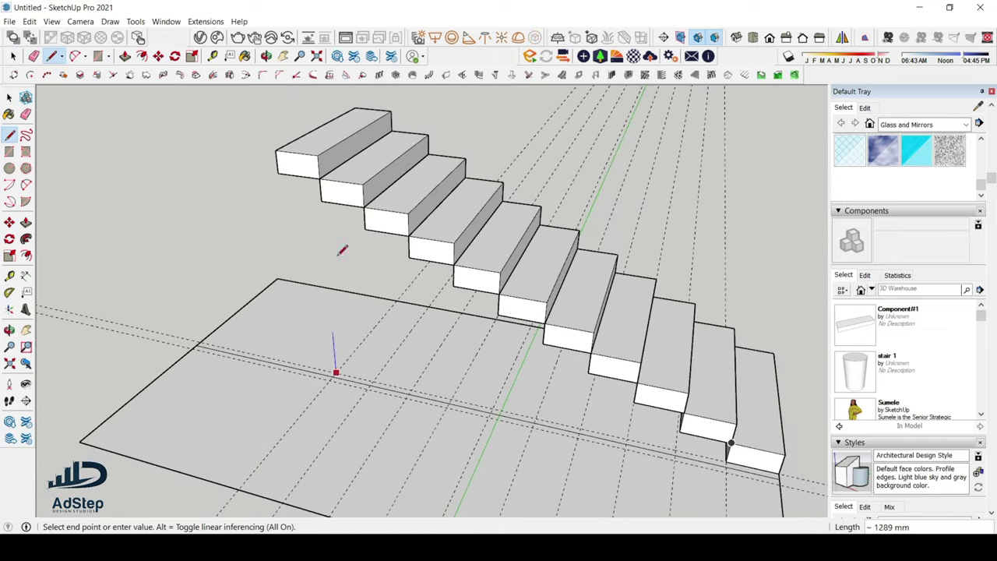
{"action": "left_click", "coordinate": [320, 179]}
{"action": "key", "text": "space"}
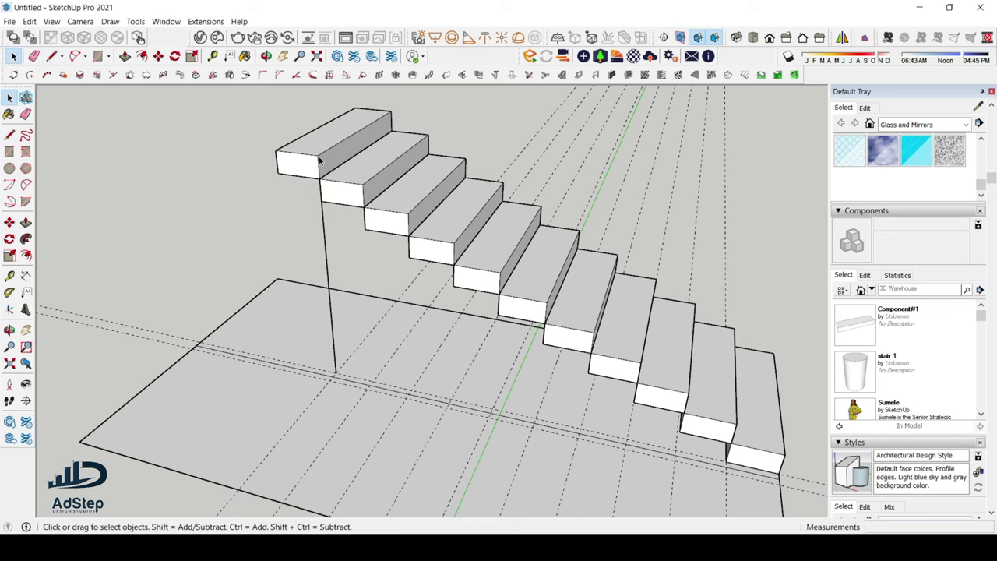
Step: Make the top step a unique component via its right-click menu
{"action": "left_click", "coordinate": [319, 159]}
{"action": "scroll", "coordinate": [457, 260], "scroll_direction": "down", "scroll_amount": 4}
{"action": "scroll", "coordinate": [382, 275], "scroll_direction": "up", "scroll_amount": 4}
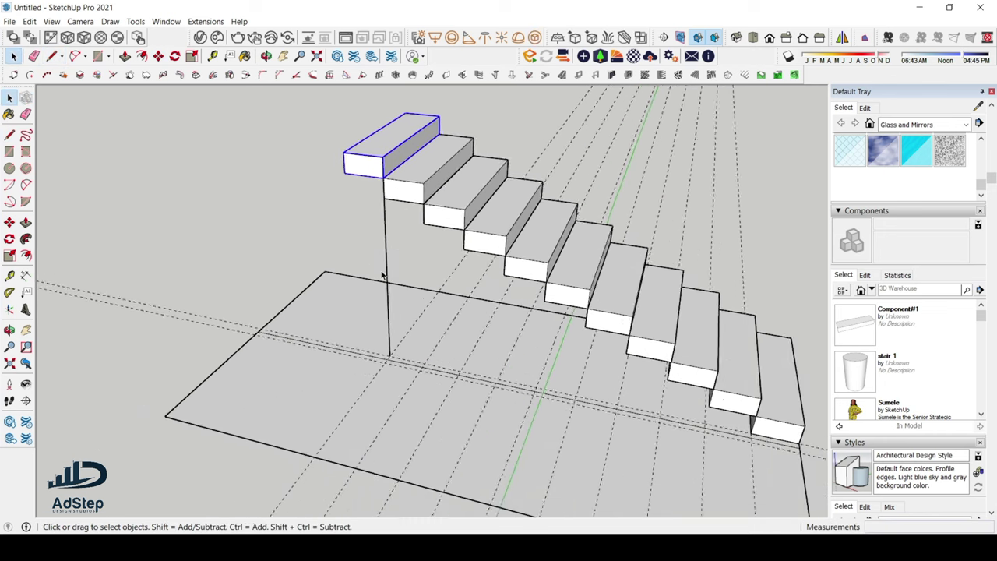
{"action": "scroll", "coordinate": [404, 186], "scroll_direction": "down", "scroll_amount": 1}
{"action": "scroll", "coordinate": [377, 239], "scroll_direction": "up", "scroll_amount": 4}
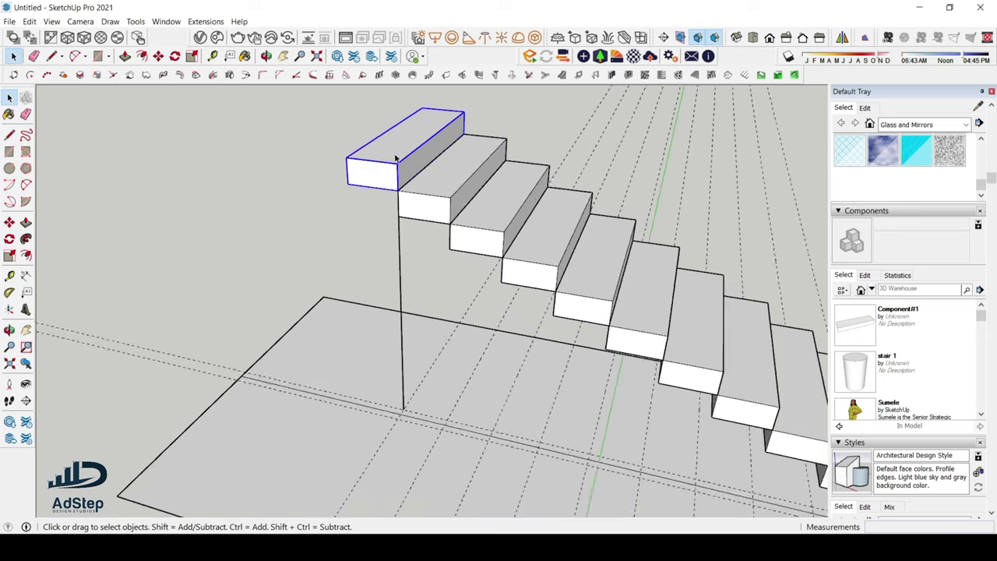
{"action": "scroll", "coordinate": [377, 239], "scroll_direction": "down", "scroll_amount": 1}
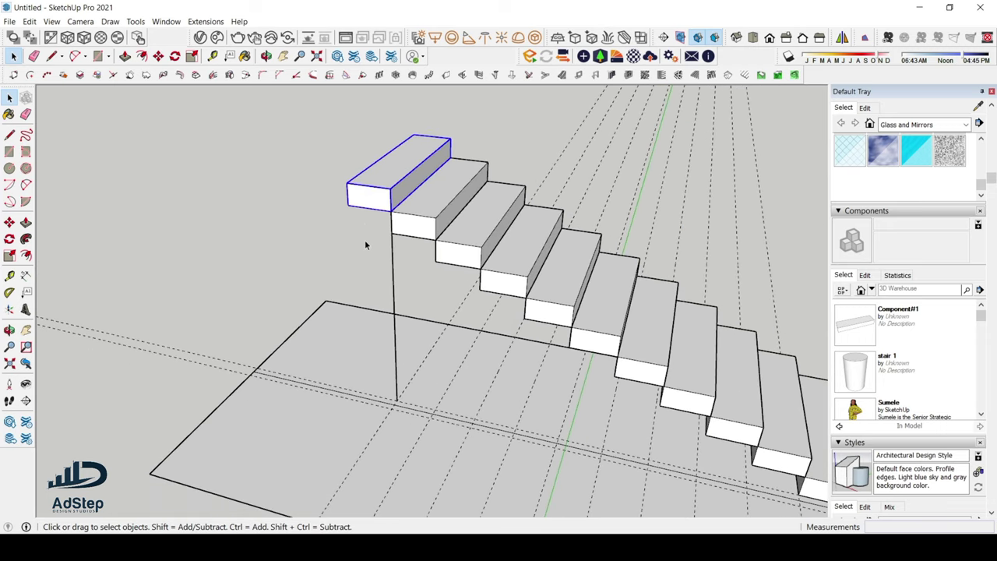
{"action": "scroll", "coordinate": [378, 200], "scroll_direction": "up", "scroll_amount": 1}
{"action": "right_click", "coordinate": [372, 200]}
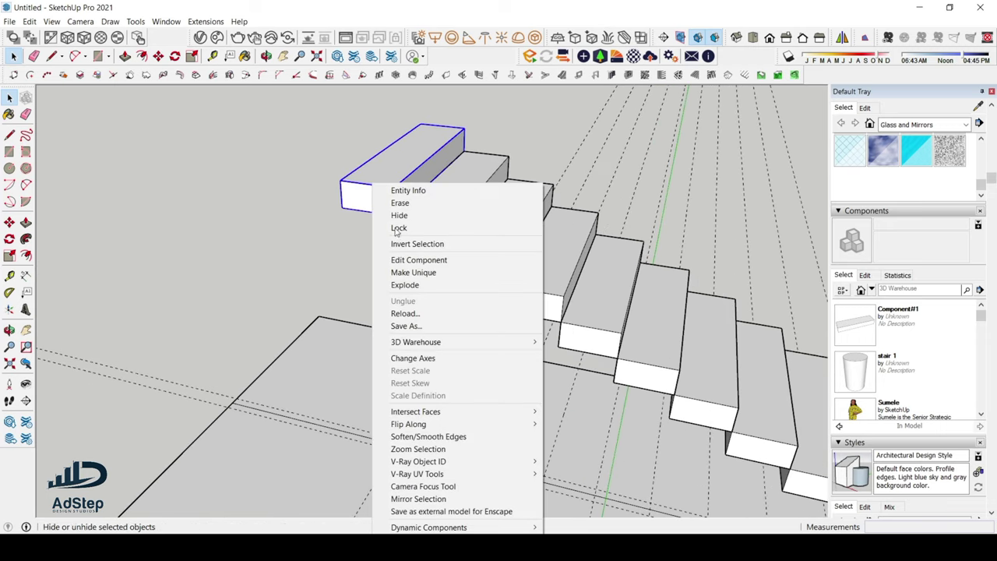
{"action": "left_click", "coordinate": [431, 274]}
{"action": "scroll", "coordinate": [429, 202], "scroll_direction": "down", "scroll_amount": 3}
{"action": "scroll", "coordinate": [427, 184], "scroll_direction": "down", "scroll_amount": 1}
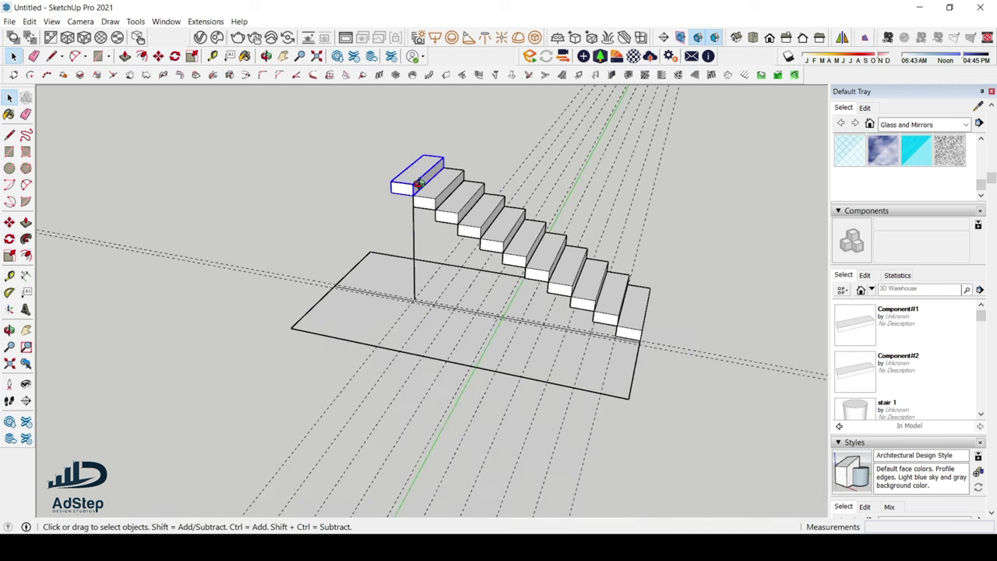
{"action": "scroll", "coordinate": [413, 194], "scroll_direction": "up", "scroll_amount": 4}
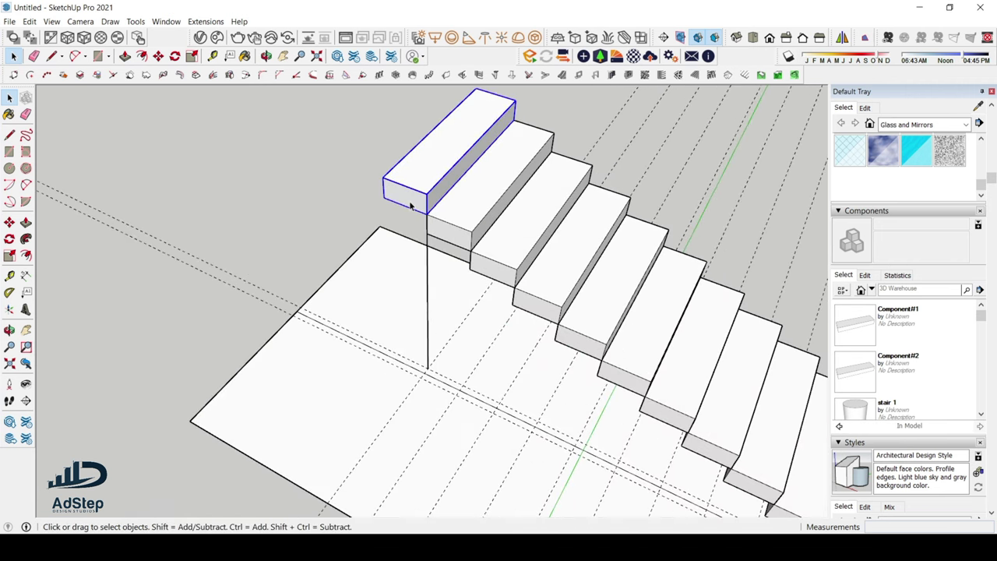
Step: Scale the top step along green and red into a wide landing slab, 3.82 times
{"action": "key", "text": "s"}
{"action": "scroll", "coordinate": [404, 195], "scroll_direction": "down", "scroll_amount": 3}
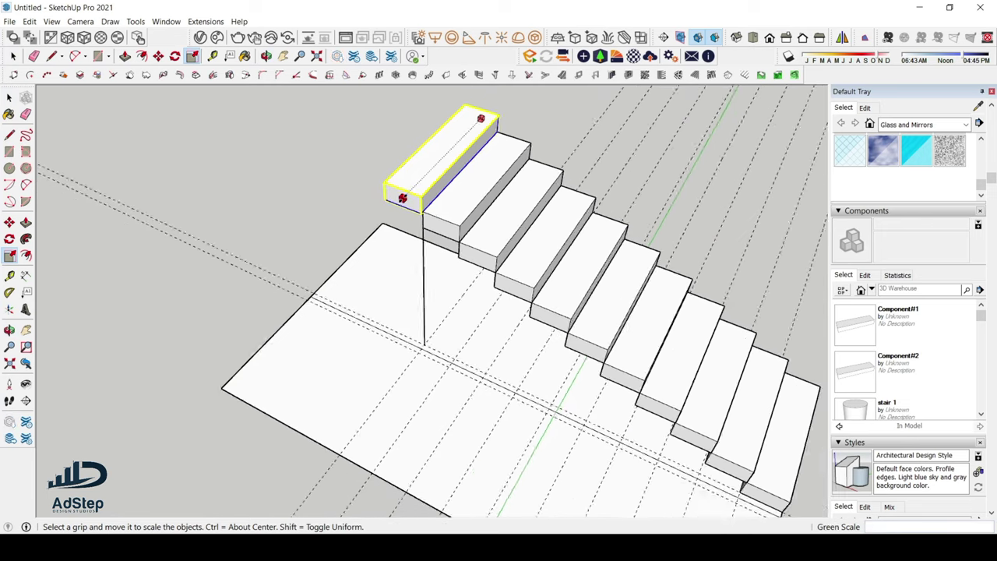
{"action": "left_click_drag", "start_coordinate": [398, 200], "coordinate": [354, 393]}
{"action": "scroll", "coordinate": [434, 276], "scroll_direction": "down", "scroll_amount": 2}
{"action": "middle_click_drag", "start_coordinate": [434, 276], "coordinate": [407, 288]}
{"action": "scroll", "coordinate": [374, 247], "scroll_direction": "up", "scroll_amount": 2}
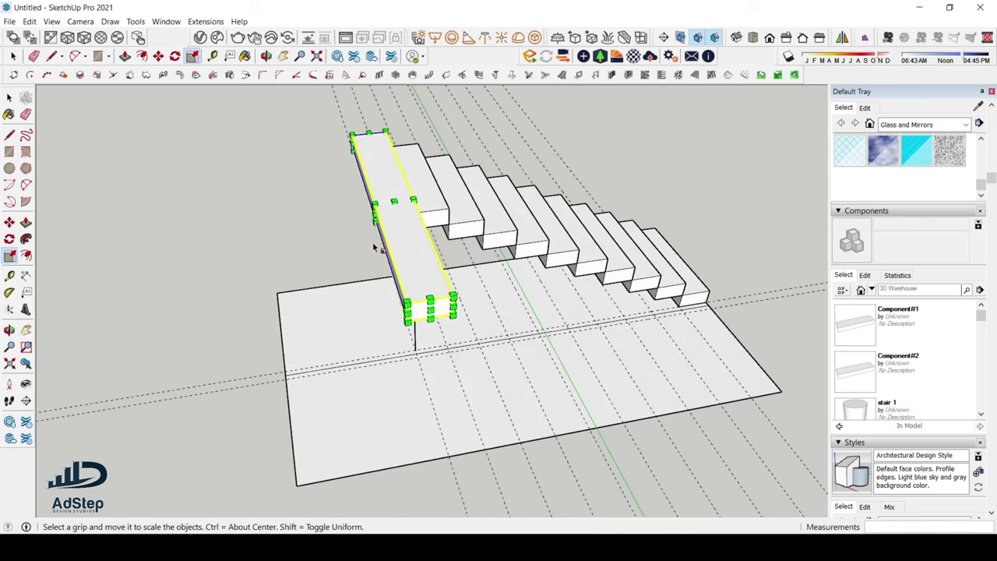
{"action": "left_click_drag", "start_coordinate": [372, 212], "coordinate": [285, 350]}
{"action": "scroll", "coordinate": [356, 305], "scroll_direction": "down", "scroll_amount": 3}
{"action": "key", "text": "space"}
{"action": "middle_click_drag", "start_coordinate": [356, 304], "coordinate": [474, 232]}
{"action": "scroll", "coordinate": [385, 281], "scroll_direction": "up", "scroll_amount": 1}
{"action": "scroll", "coordinate": [460, 218], "scroll_direction": "up", "scroll_amount": 2}
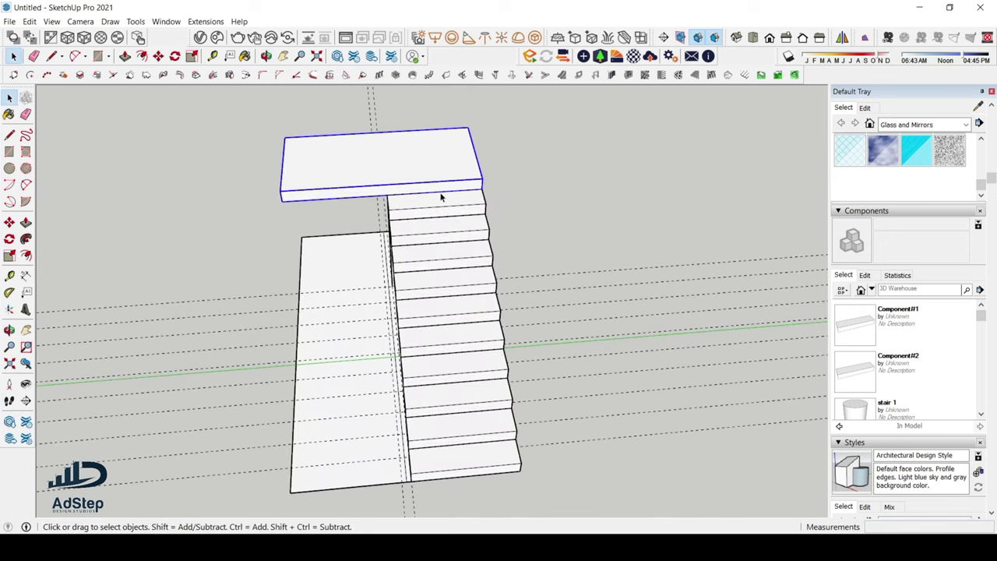
{"action": "scroll", "coordinate": [436, 265], "scroll_direction": "down", "scroll_amount": 1}
{"action": "scroll", "coordinate": [435, 265], "scroll_direction": "down", "scroll_amount": 1}
{"action": "middle_click_drag", "start_coordinate": [435, 265], "coordinate": [467, 243]}
{"action": "key", "text": "e"}
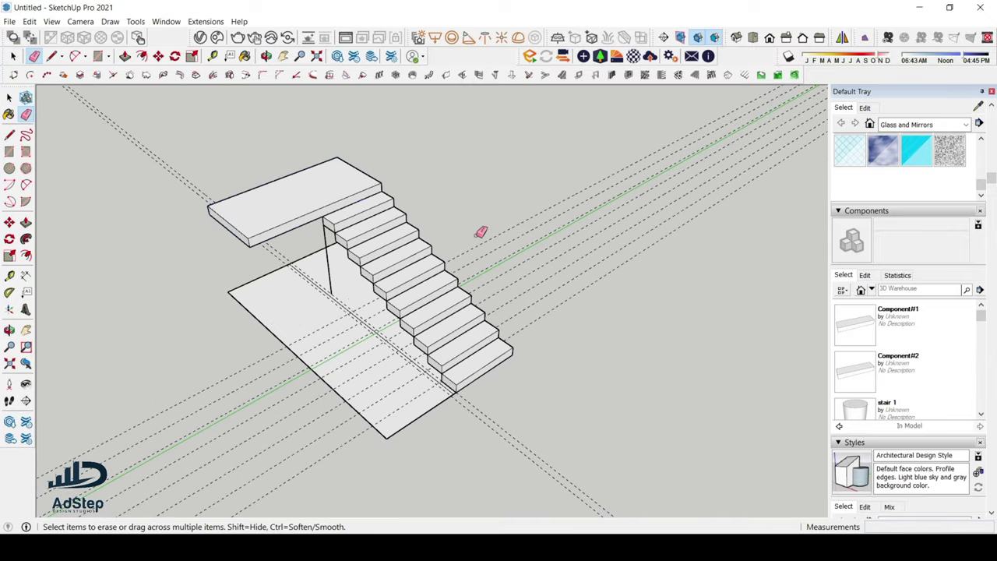
Step: Erase the dashed guide line running along the green axis
{"action": "left_click", "coordinate": [519, 249]}
{"action": "scroll", "coordinate": [331, 249], "scroll_direction": "up", "scroll_amount": 3}
{"action": "key", "text": "space"}
{"action": "scroll", "coordinate": [330, 252], "scroll_direction": "down", "scroll_amount": 3}
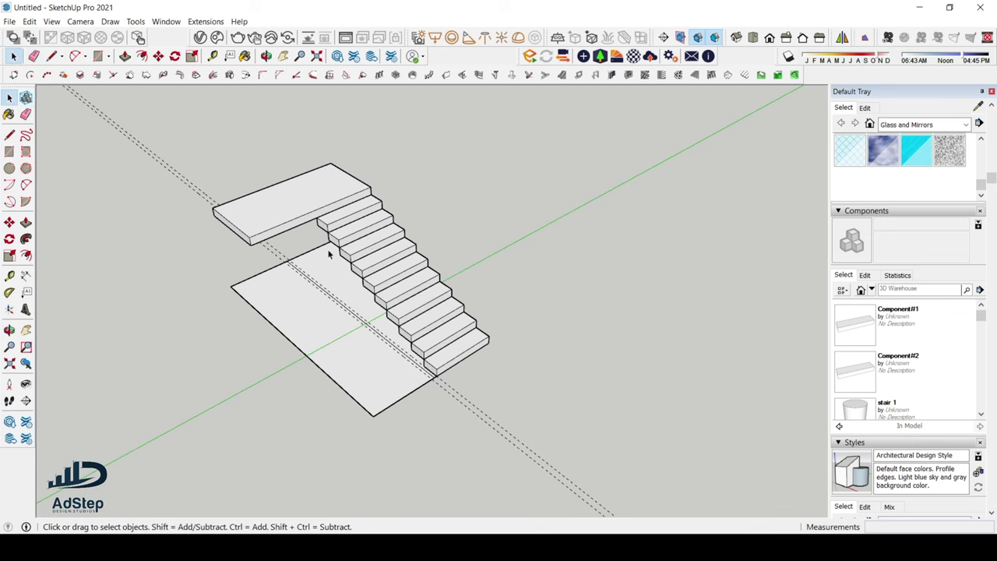
{"action": "scroll", "coordinate": [374, 240], "scroll_direction": "up", "scroll_amount": 4}
{"action": "scroll", "coordinate": [379, 228], "scroll_direction": "down", "scroll_amount": 4}
{"action": "middle_click_drag", "start_coordinate": [379, 228], "coordinate": [329, 195]}
{"action": "scroll", "coordinate": [350, 262], "scroll_direction": "up", "scroll_amount": 5}
{"action": "scroll", "coordinate": [350, 245], "scroll_direction": "down", "scroll_amount": 5}
{"action": "scroll", "coordinate": [373, 229], "scroll_direction": "up", "scroll_amount": 5}
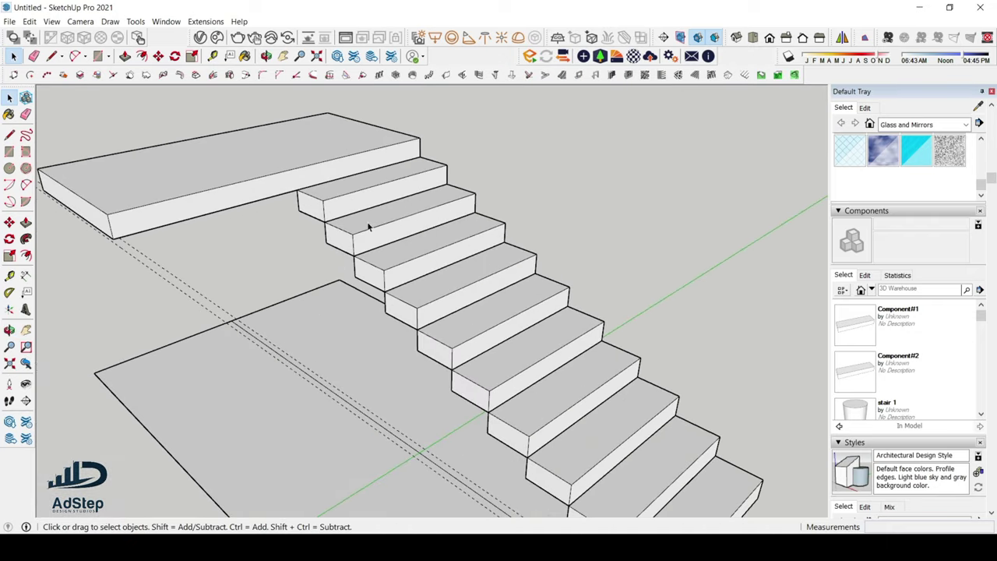
{"action": "scroll", "coordinate": [369, 227], "scroll_direction": "down", "scroll_amount": 4}
Step: Extend the floor outward with a new side edge and front edge
{"action": "middle_click_drag", "start_coordinate": [369, 227], "coordinate": [536, 209]}
{"action": "scroll", "coordinate": [396, 200], "scroll_direction": "up", "scroll_amount": 5}
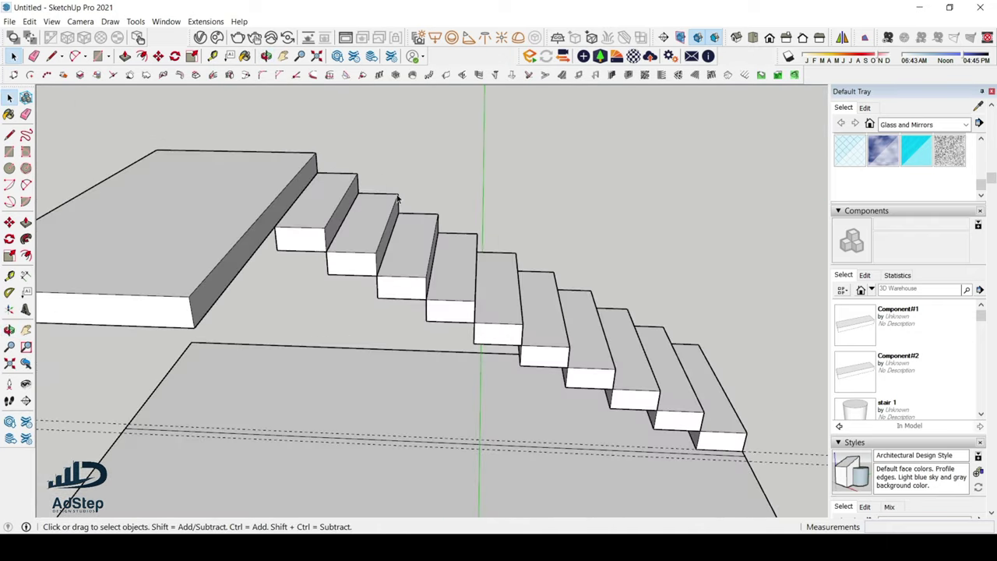
{"action": "scroll", "coordinate": [397, 199], "scroll_direction": "down", "scroll_amount": 4}
{"action": "middle_click_drag", "start_coordinate": [322, 189], "coordinate": [569, 225]}
{"action": "scroll", "coordinate": [401, 221], "scroll_direction": "up", "scroll_amount": 5}
{"action": "scroll", "coordinate": [401, 220], "scroll_direction": "down", "scroll_amount": 4}
{"action": "scroll", "coordinate": [568, 312], "scroll_direction": "up", "scroll_amount": 3}
{"action": "scroll", "coordinate": [621, 352], "scroll_direction": "up", "scroll_amount": 3}
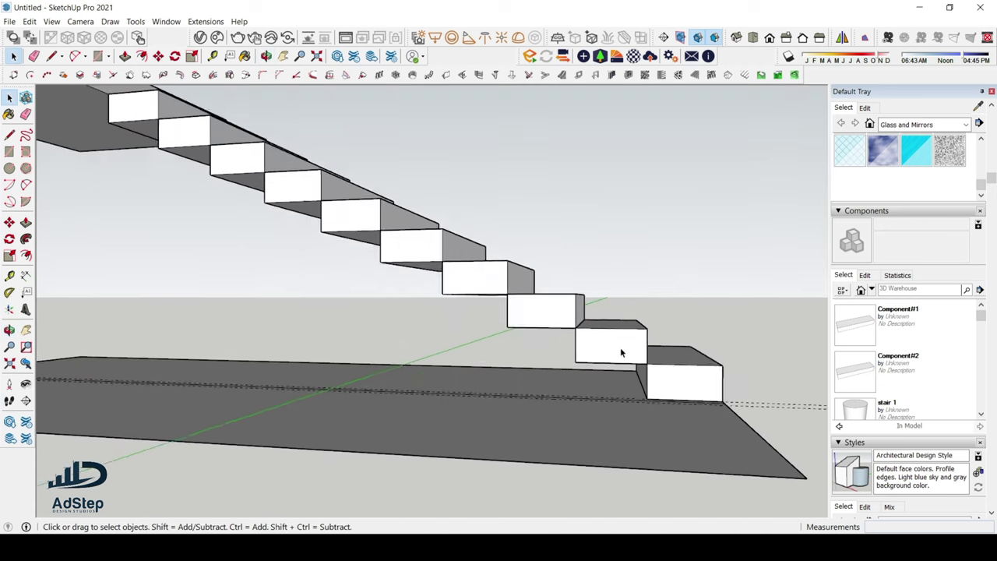
{"action": "scroll", "coordinate": [620, 353], "scroll_direction": "down", "scroll_amount": 3}
{"action": "middle_click_drag", "start_coordinate": [421, 335], "coordinate": [354, 398]}
{"action": "scroll", "coordinate": [354, 398], "scroll_direction": "down", "scroll_amount": 2}
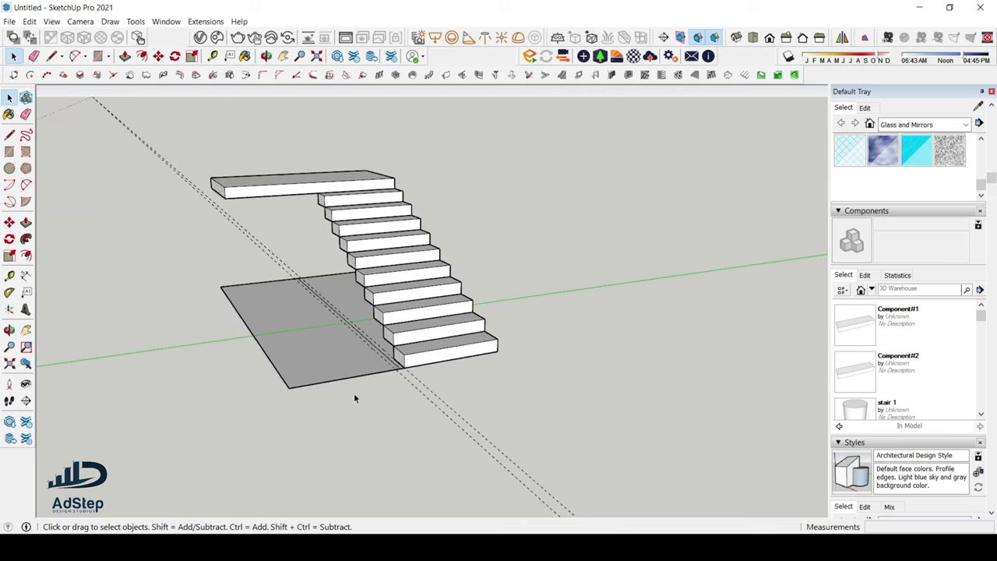
{"action": "scroll", "coordinate": [354, 398], "scroll_direction": "up", "scroll_amount": 2}
{"action": "key", "text": "l"}
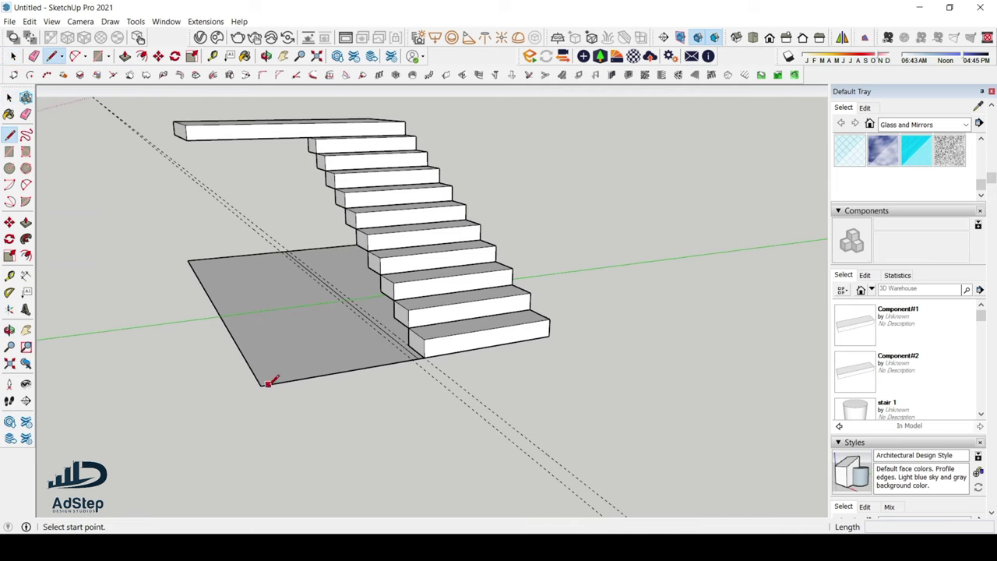
{"action": "left_click", "coordinate": [261, 384]}
{"action": "left_click", "coordinate": [285, 429]}
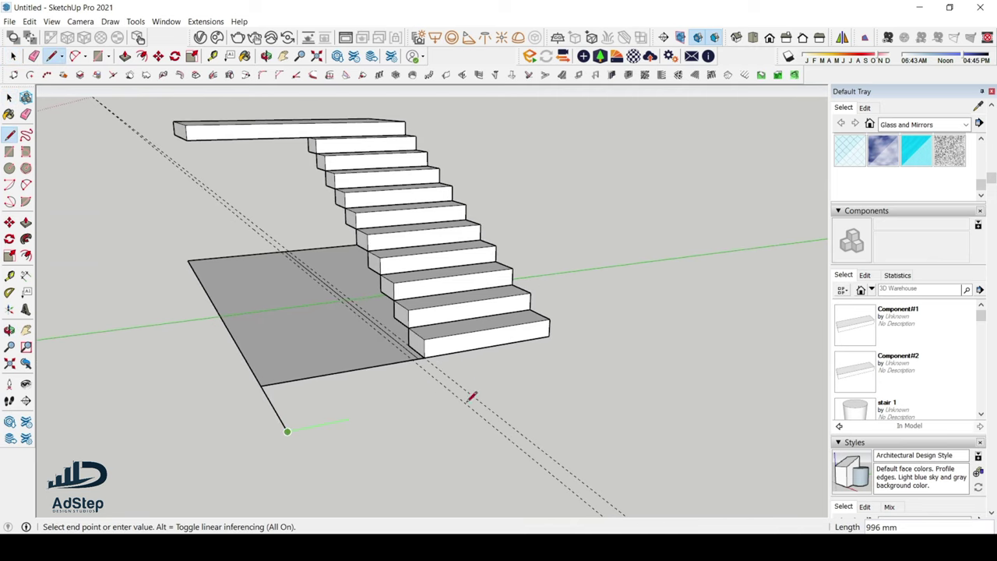
{"action": "left_click", "coordinate": [619, 364]}
{"action": "key", "text": "Escape"}
Step: Draw lines from the bottom step's corner to the floor's far-left corner, closing the floor face
{"action": "left_click", "coordinate": [549, 335]}
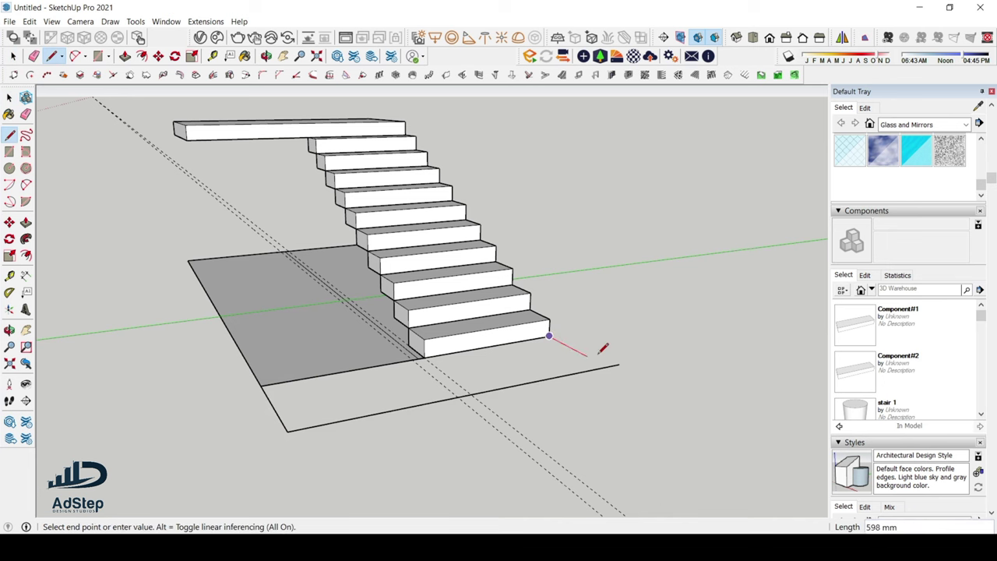
{"action": "mouse_move", "coordinate": [600, 364]}
{"action": "middle_mouse_down"}
{"action": "mouse_move", "coordinate": [55, 329]}
{"action": "mouse_move", "coordinate": [156, 311]}
{"action": "mouse_move", "coordinate": [207, 331]}
{"action": "middle_mouse_up"}
{"action": "left_click", "coordinate": [209, 336]}
{"action": "left_click", "coordinate": [296, 335]}
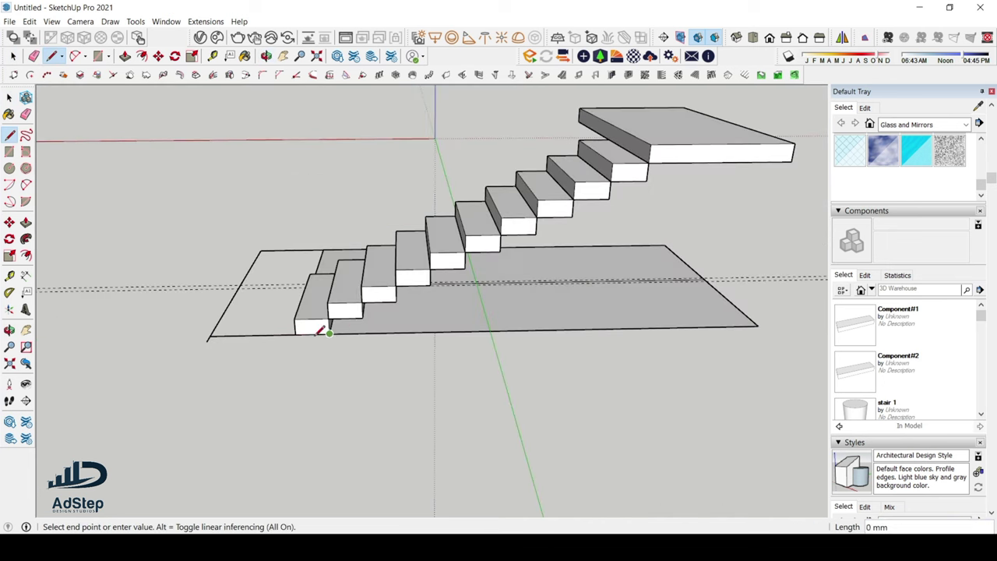
{"action": "left_click", "coordinate": [185, 337]}
Step: Erase the stray line stub past the floor corner
{"action": "key", "text": "e"}
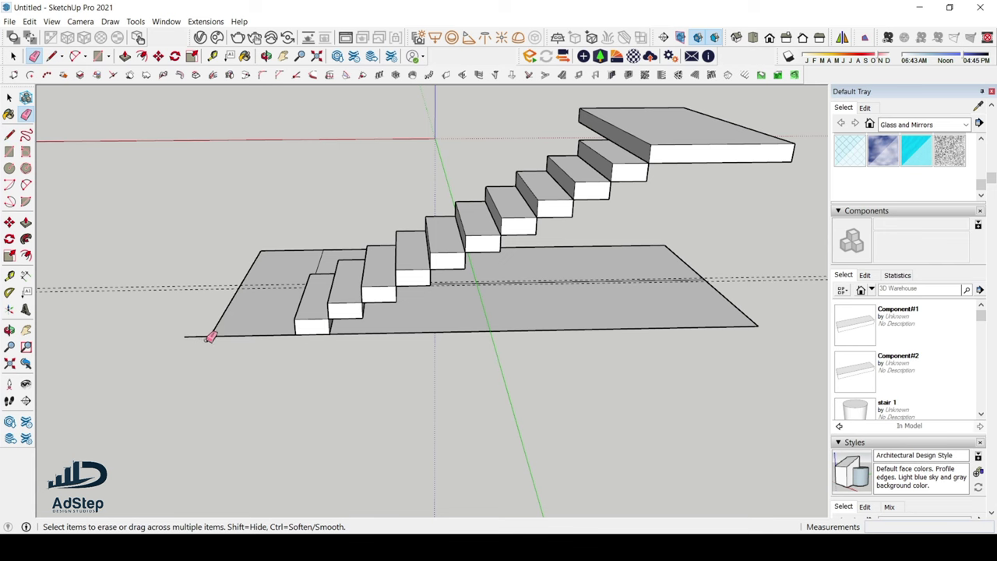
{"action": "left_click", "coordinate": [207, 335]}
{"action": "mouse_move", "coordinate": [220, 331]}
{"action": "middle_mouse_down"}
{"action": "mouse_move", "coordinate": [414, 318]}
{"action": "mouse_move", "coordinate": [445, 254]}
{"action": "mouse_move", "coordinate": [583, 291]}
{"action": "mouse_move", "coordinate": [407, 265]}
{"action": "mouse_move", "coordinate": [452, 256]}
{"action": "mouse_move", "coordinate": [429, 323]}
{"action": "mouse_move", "coordinate": [302, 141]}
{"action": "middle_mouse_up"}
{"action": "scroll", "coordinate": [406, 265], "scroll_direction": "up", "scroll_amount": 2}
{"action": "key", "text": "space"}
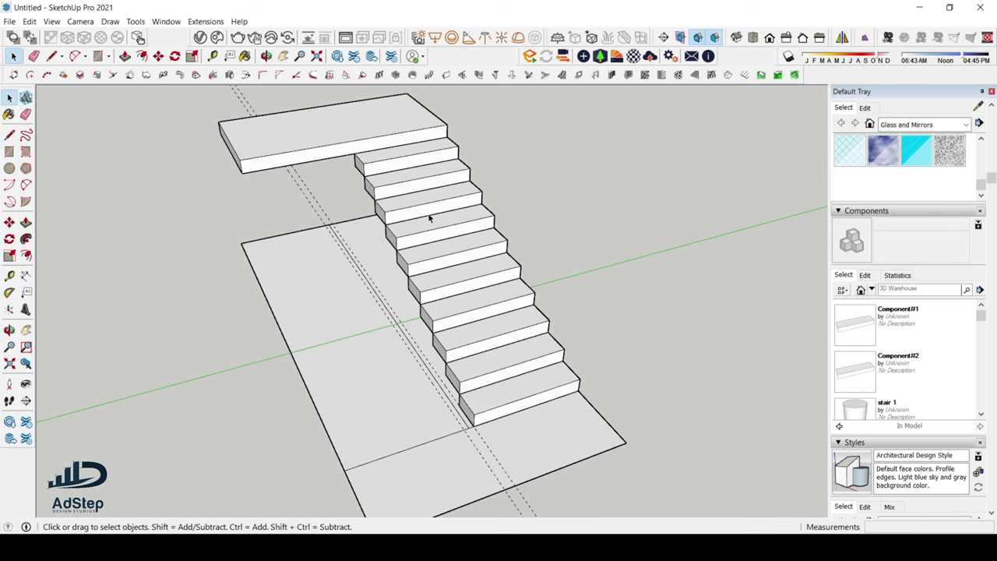
Step: Open the lower stair block for editing and select its sloping underside face
{"action": "scroll", "coordinate": [502, 280], "scroll_direction": "down", "scroll_amount": 2}
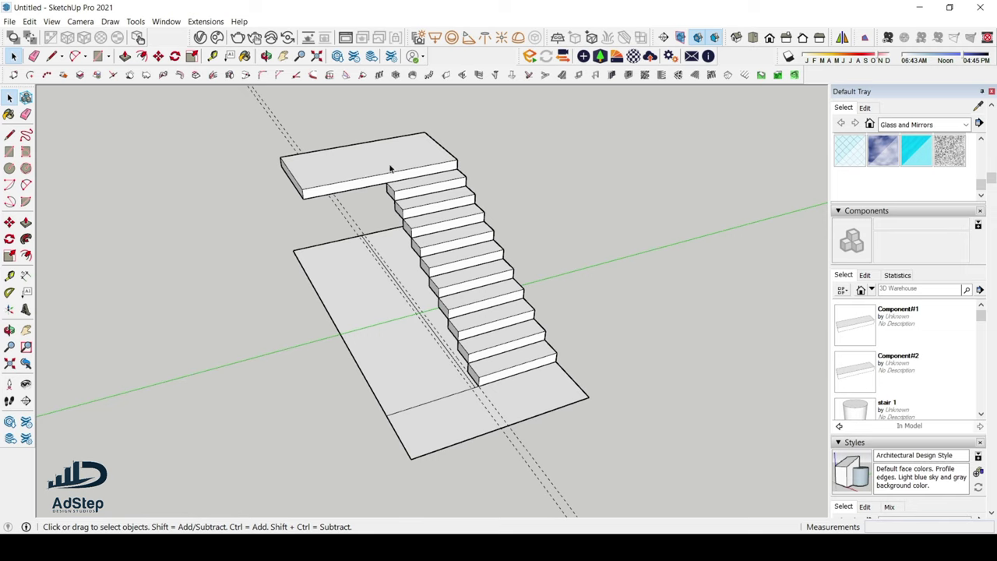
{"action": "middle_click_drag", "start_coordinate": [457, 217], "coordinate": [569, 233]}
{"action": "scroll", "coordinate": [554, 330], "scroll_direction": "up", "scroll_amount": 3}
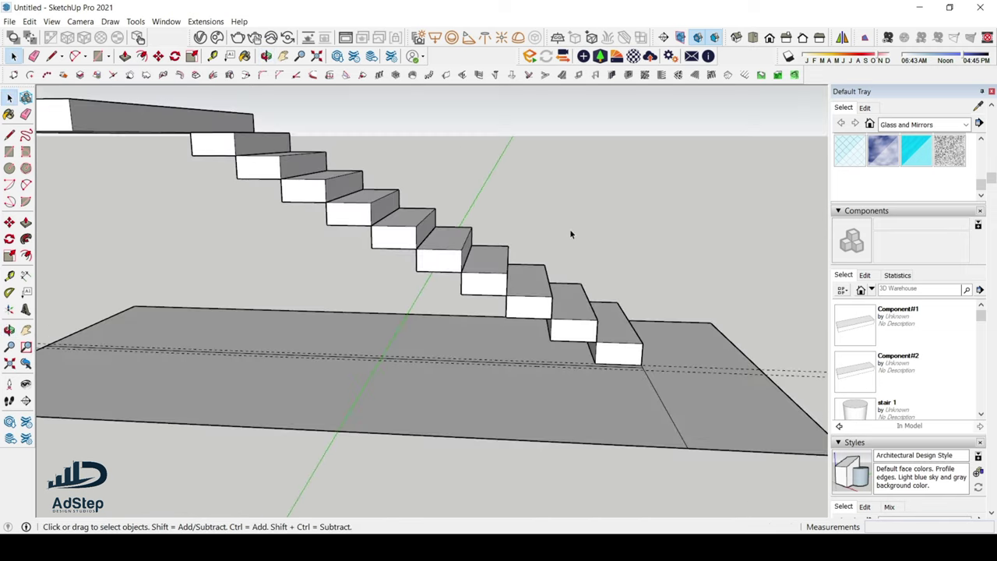
{"action": "scroll", "coordinate": [545, 257], "scroll_direction": "up", "scroll_amount": 3}
{"action": "middle_click_drag", "start_coordinate": [511, 283], "coordinate": [556, 226]}
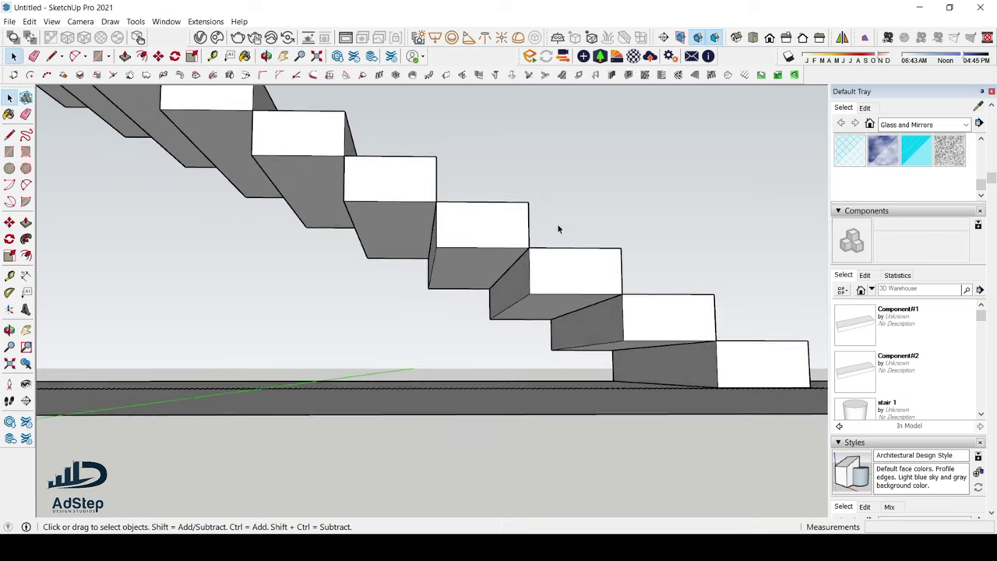
{"action": "scroll", "coordinate": [556, 226], "scroll_direction": "up", "scroll_amount": 3}
{"action": "scroll", "coordinate": [521, 296], "scroll_direction": "down", "scroll_amount": 3}
{"action": "middle_click_drag", "start_coordinate": [415, 278], "coordinate": [568, 423]}
{"action": "scroll", "coordinate": [643, 327], "scroll_direction": "up", "scroll_amount": 5}
{"action": "middle_click_drag", "start_coordinate": [536, 266], "coordinate": [585, 216]}
{"action": "left_click", "coordinate": [585, 216]}
{"action": "scroll", "coordinate": [534, 173], "scroll_direction": "up", "scroll_amount": 1}
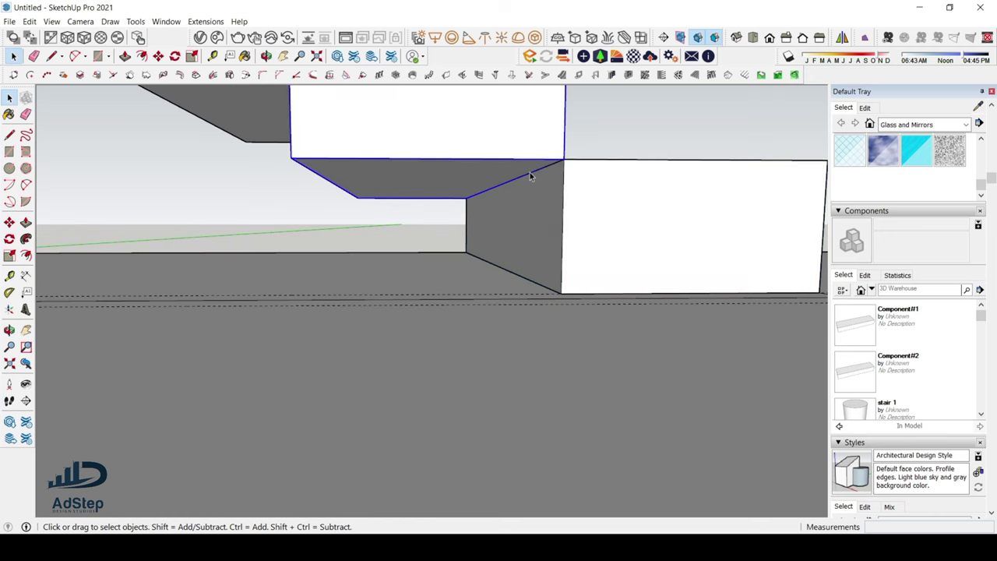
{"action": "double_click", "coordinate": [538, 174]}
{"action": "scroll", "coordinate": [542, 172], "scroll_direction": "up", "scroll_amount": 2}
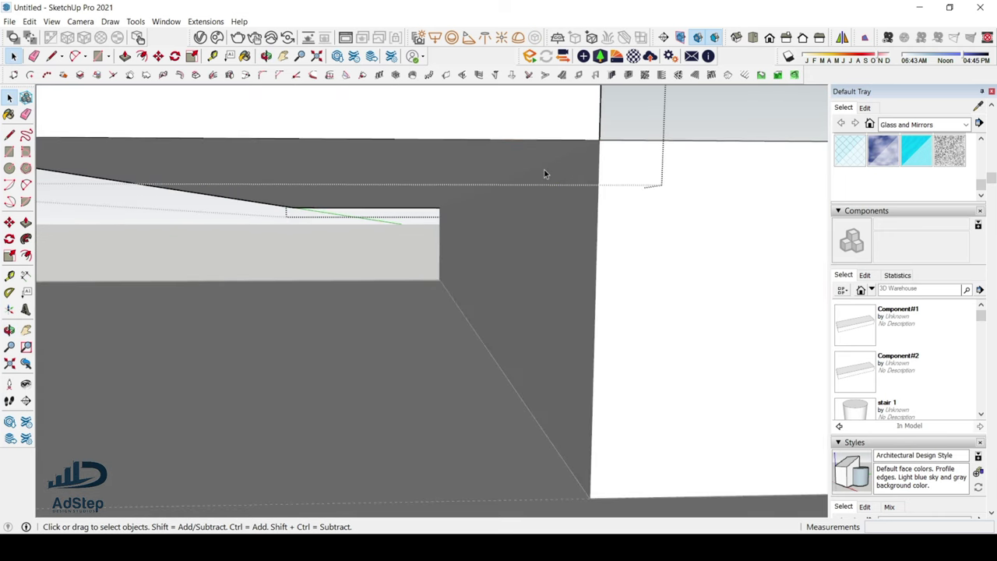
{"action": "left_click", "coordinate": [551, 166]}
{"action": "mouse_move", "coordinate": [550, 165]}
{"action": "middle_mouse_down"}
{"action": "mouse_move", "coordinate": [569, 272]}
{"action": "mouse_move", "coordinate": [563, 196]}
{"action": "mouse_move", "coordinate": [574, 182]}
{"action": "middle_mouse_up"}
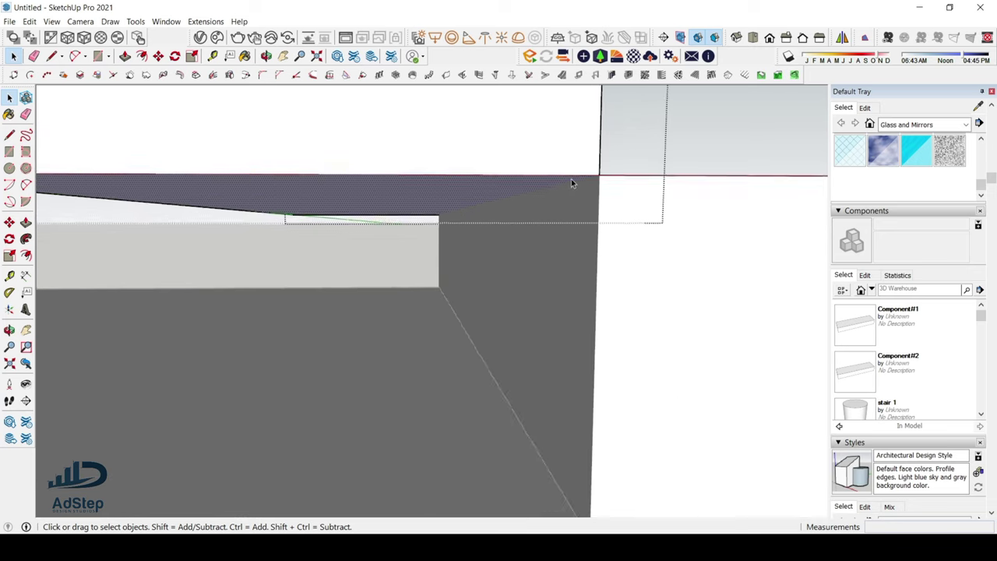
Step: Move the underside face's corner down onto the bottom step's endpoint
{"action": "key", "text": "m"}
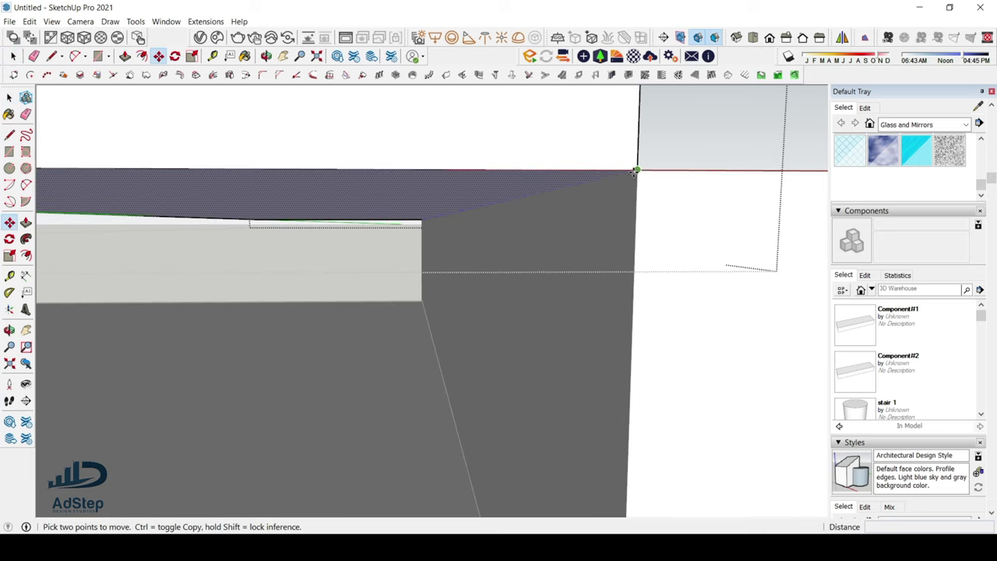
{"action": "left_click", "coordinate": [637, 171]}
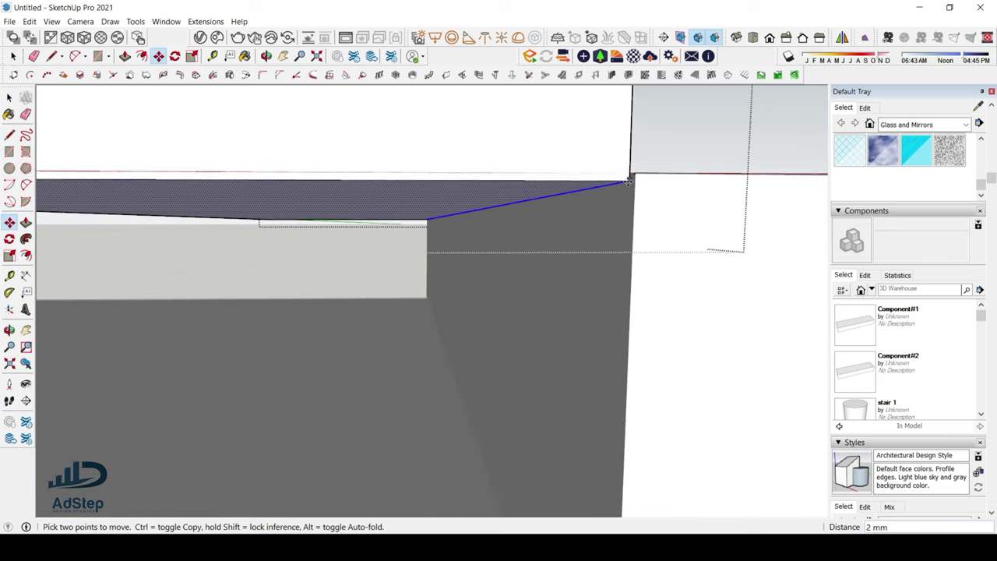
{"action": "middle_click_drag", "start_coordinate": [631, 187], "coordinate": [639, 251]}
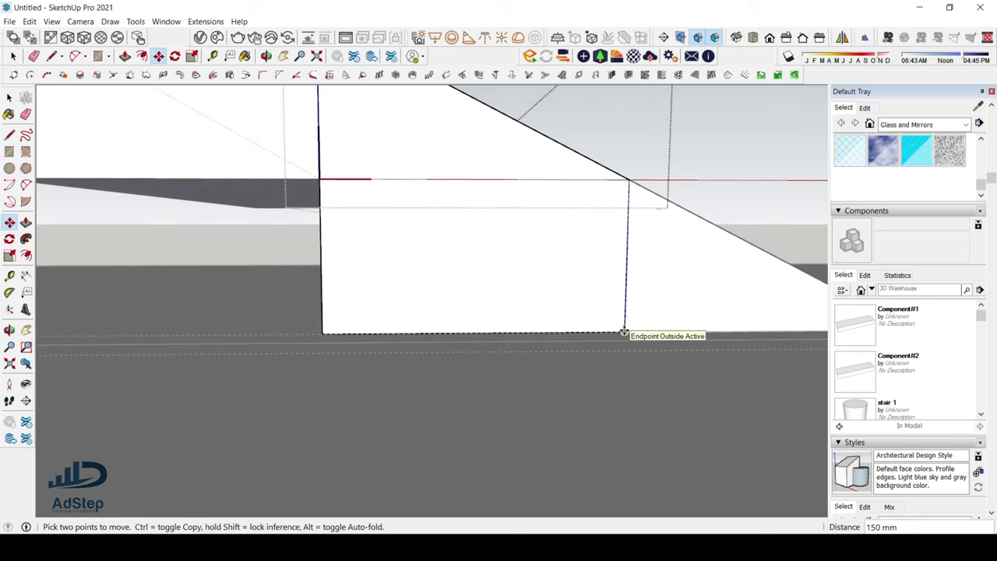
{"action": "left_click", "coordinate": [624, 332]}
{"action": "scroll", "coordinate": [556, 311], "scroll_direction": "down", "scroll_amount": 6}
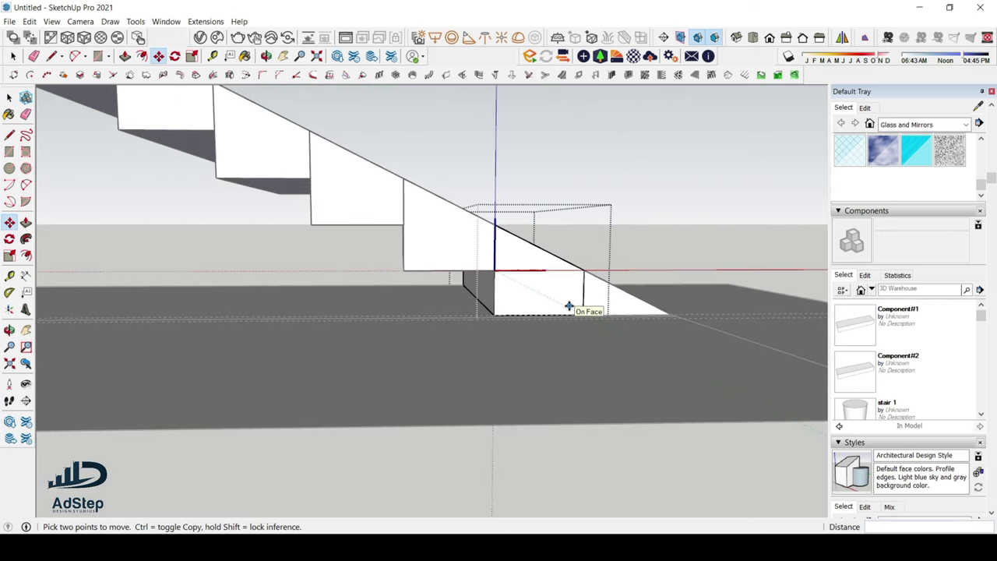
{"action": "scroll", "coordinate": [569, 306], "scroll_direction": "down", "scroll_amount": 2}
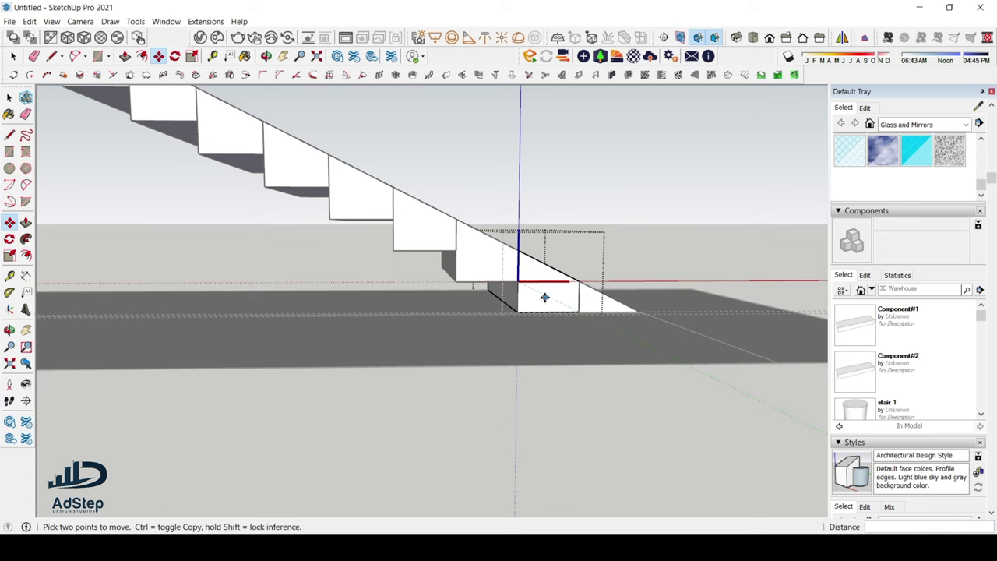
{"action": "middle_click_drag", "start_coordinate": [545, 296], "coordinate": [530, 264]}
{"action": "scroll", "coordinate": [561, 265], "scroll_direction": "up", "scroll_amount": 5}
{"action": "middle_click_drag", "start_coordinate": [600, 262], "coordinate": [474, 348]}
{"action": "scroll", "coordinate": [570, 243], "scroll_direction": "up", "scroll_amount": 3}
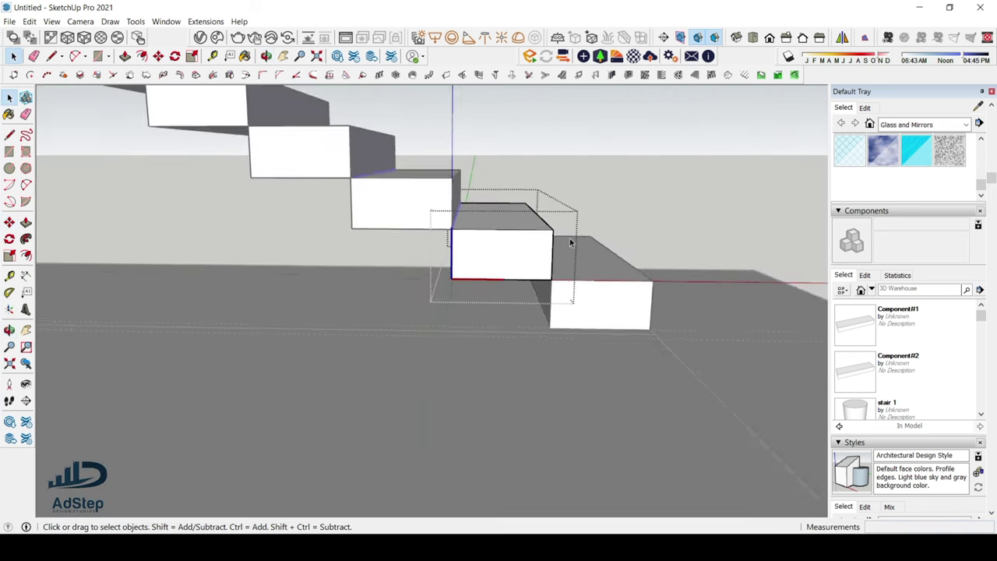
{"action": "middle_click_drag", "start_coordinate": [570, 242], "coordinate": [622, 171]}
{"action": "scroll", "coordinate": [491, 206], "scroll_direction": "up", "scroll_amount": 5}
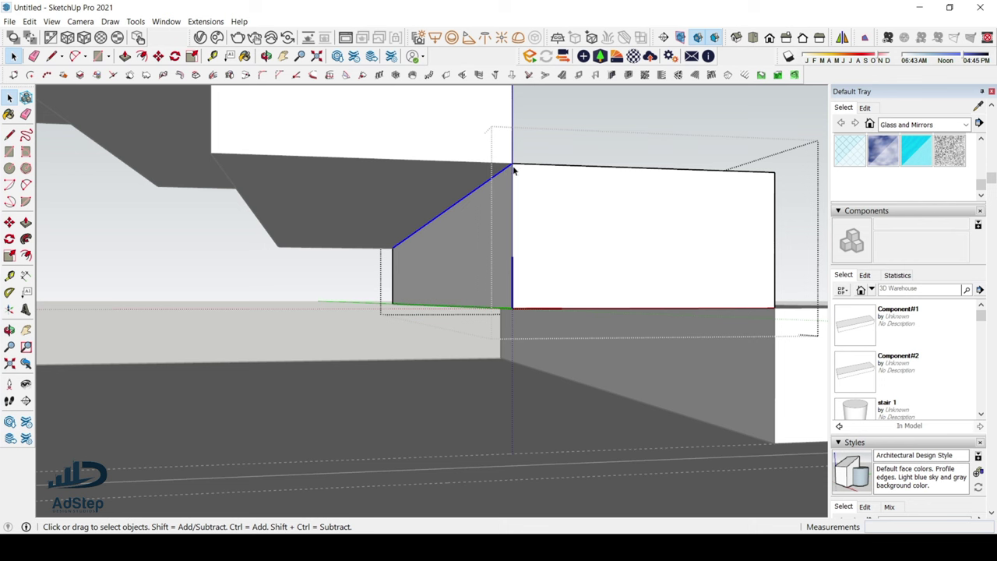
Step: Move the step's top endpoint down to the sloping underside
{"action": "key", "text": "m"}
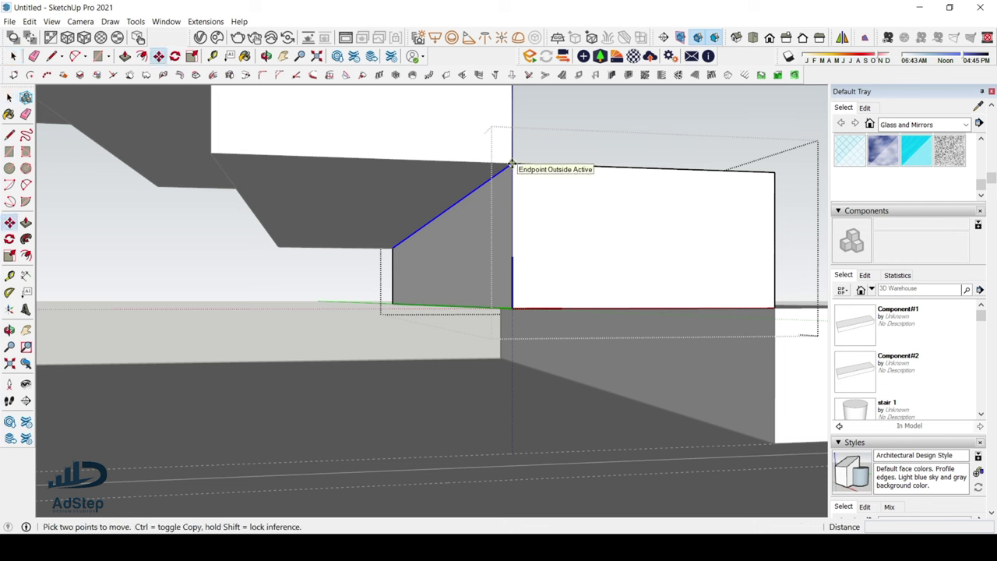
{"action": "left_click", "coordinate": [512, 164]}
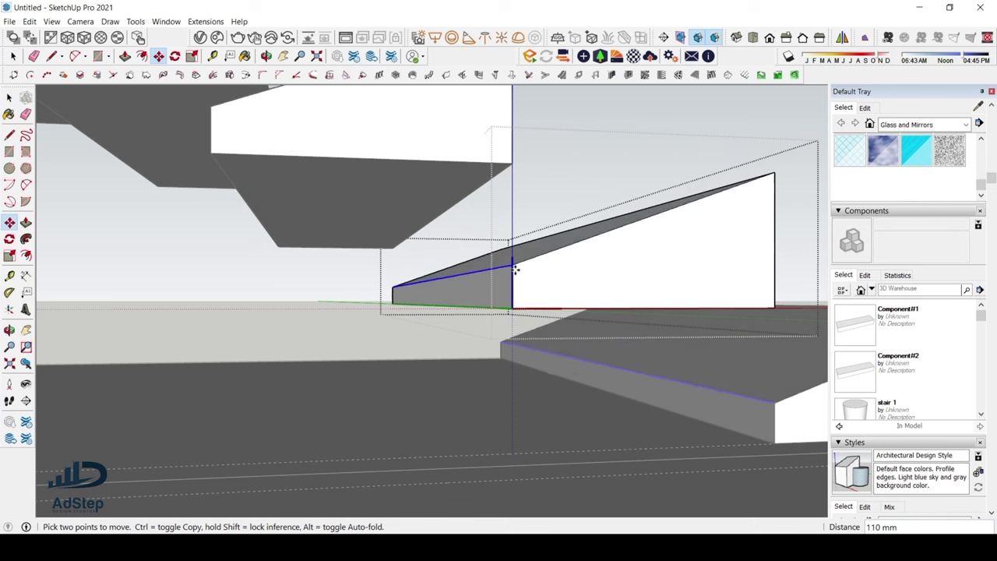
{"action": "middle_click_drag", "start_coordinate": [511, 310], "coordinate": [597, 223]}
{"action": "scroll", "coordinate": [623, 202], "scroll_direction": "up", "scroll_amount": 2}
{"action": "middle_click_drag", "start_coordinate": [649, 188], "coordinate": [605, 325]}
{"action": "scroll", "coordinate": [549, 319], "scroll_direction": "up", "scroll_amount": 2}
Step: Open the bottom stair block for editing with nothing selected
{"action": "left_click", "coordinate": [549, 317]}
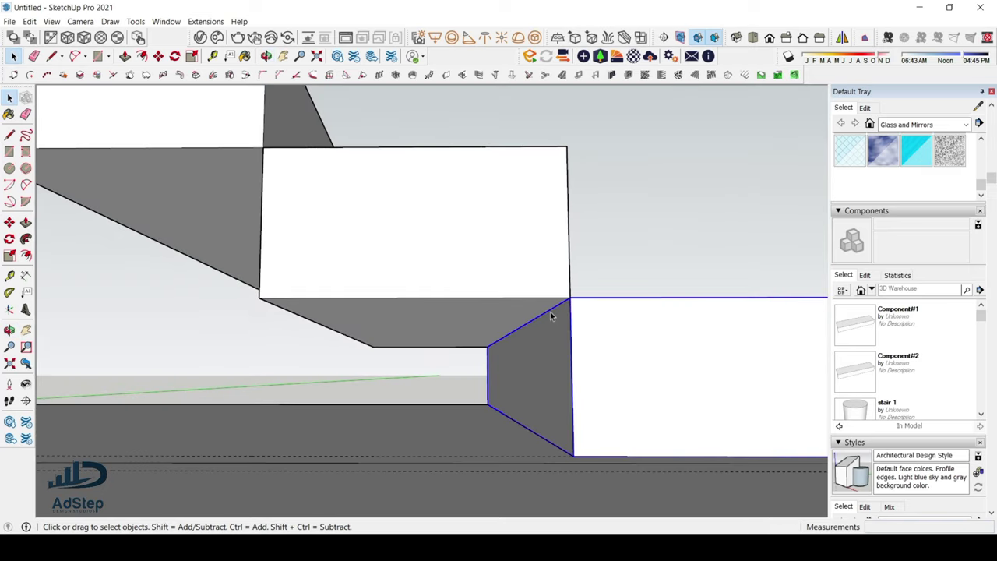
{"action": "double_click", "coordinate": [551, 315]}
{"action": "key", "text": "Escape"}
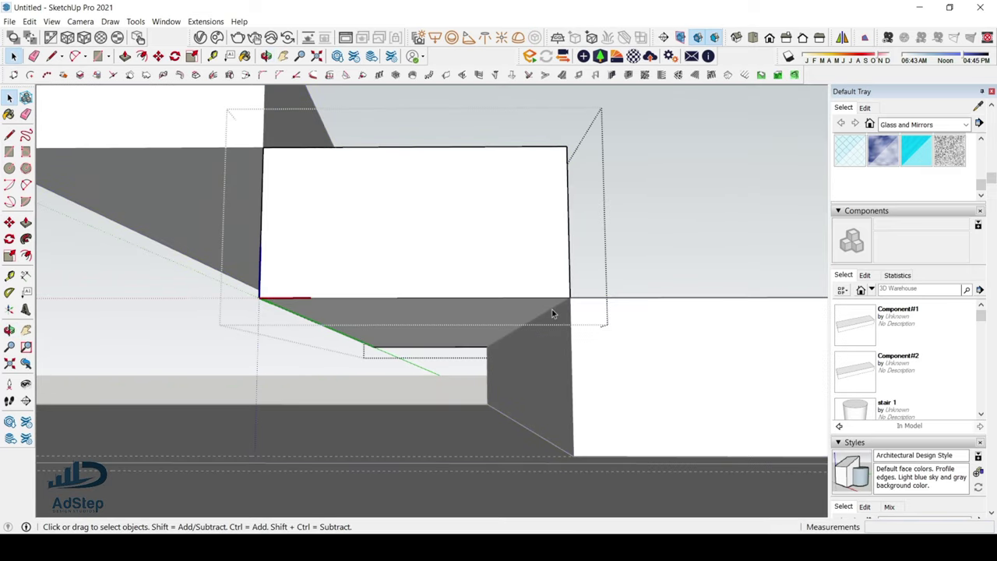
{"action": "scroll", "coordinate": [561, 305], "scroll_direction": "up", "scroll_amount": 3}
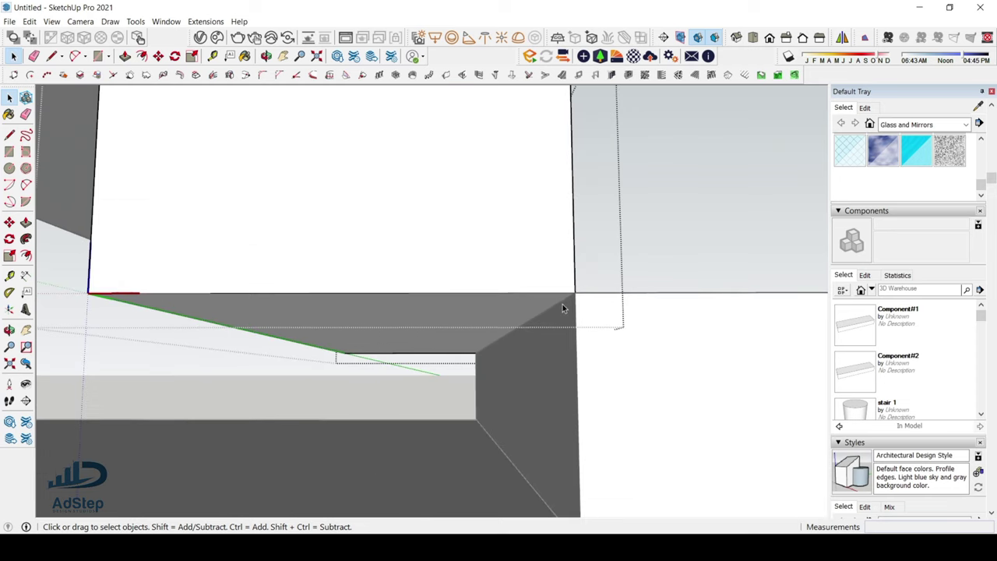
{"action": "scroll", "coordinate": [564, 302], "scroll_direction": "down", "scroll_amount": 2}
{"action": "middle_click_drag", "start_coordinate": [569, 304], "coordinate": [514, 251]}
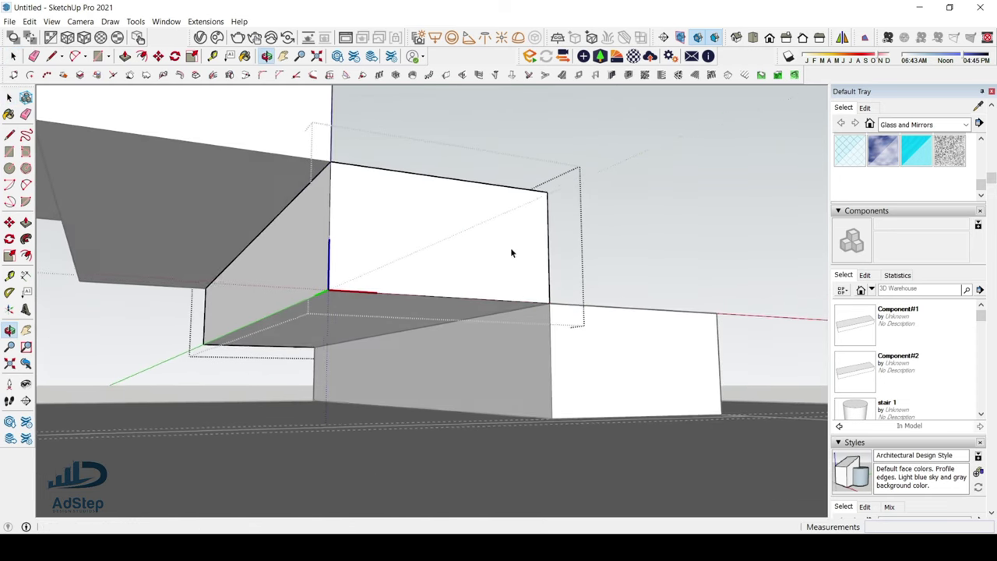
Step: Move the bottom block's corner vertex down to the slope's endpoint and close the block
{"action": "key", "text": "m"}
{"action": "left_click", "coordinate": [548, 303]}
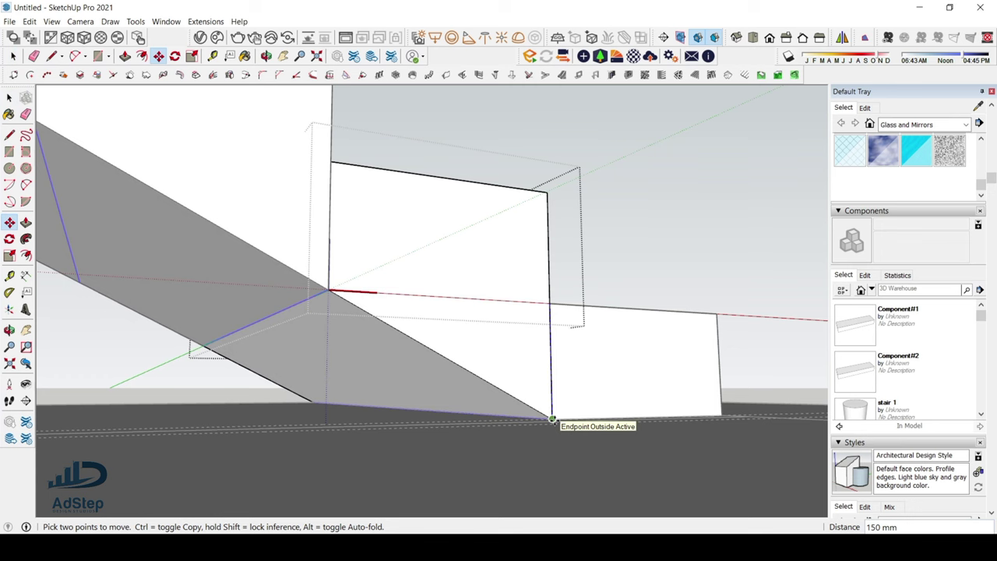
{"action": "left_click", "coordinate": [552, 419]}
{"action": "scroll", "coordinate": [569, 348], "scroll_direction": "down", "scroll_amount": 8}
{"action": "mouse_move", "coordinate": [569, 347]}
{"action": "middle_mouse_down"}
{"action": "mouse_move", "coordinate": [199, 430]}
{"action": "mouse_move", "coordinate": [335, 381]}
{"action": "mouse_move", "coordinate": [411, 327]}
{"action": "mouse_move", "coordinate": [661, 348]}
{"action": "mouse_move", "coordinate": [572, 330]}
{"action": "middle_mouse_up"}
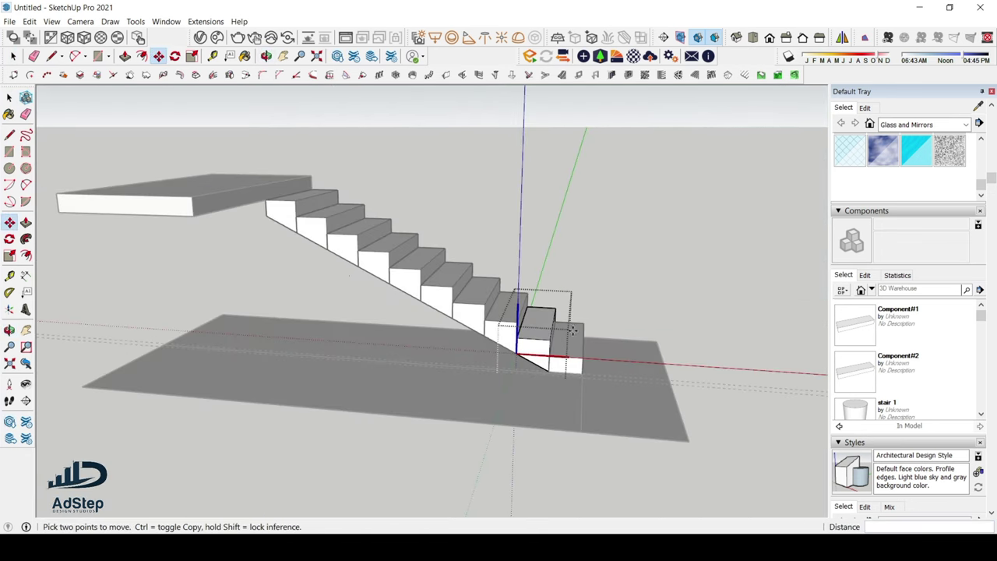
{"action": "scroll", "coordinate": [454, 311], "scroll_direction": "up", "scroll_amount": 6}
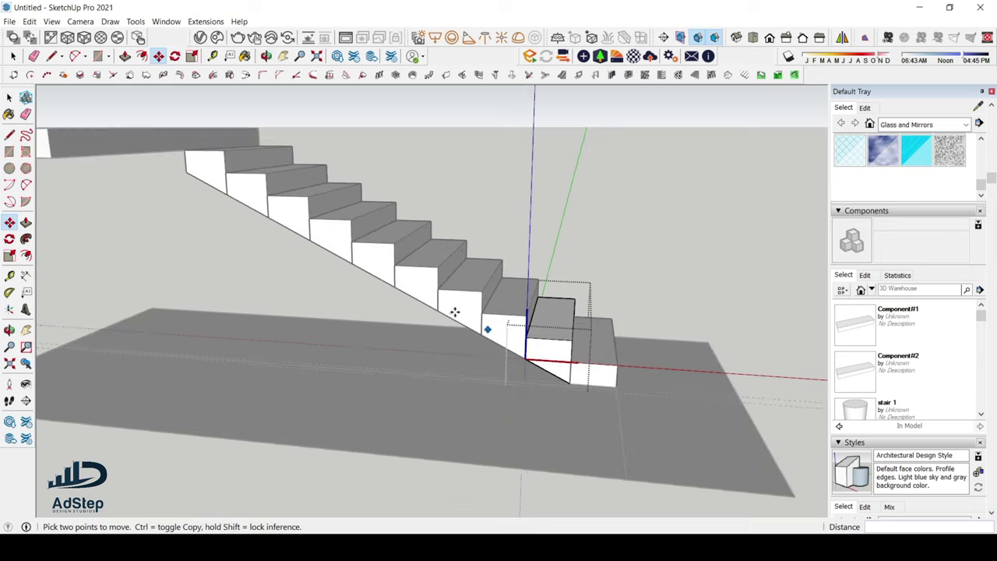
{"action": "key", "text": "space"}
{"action": "key", "text": "Escape"}
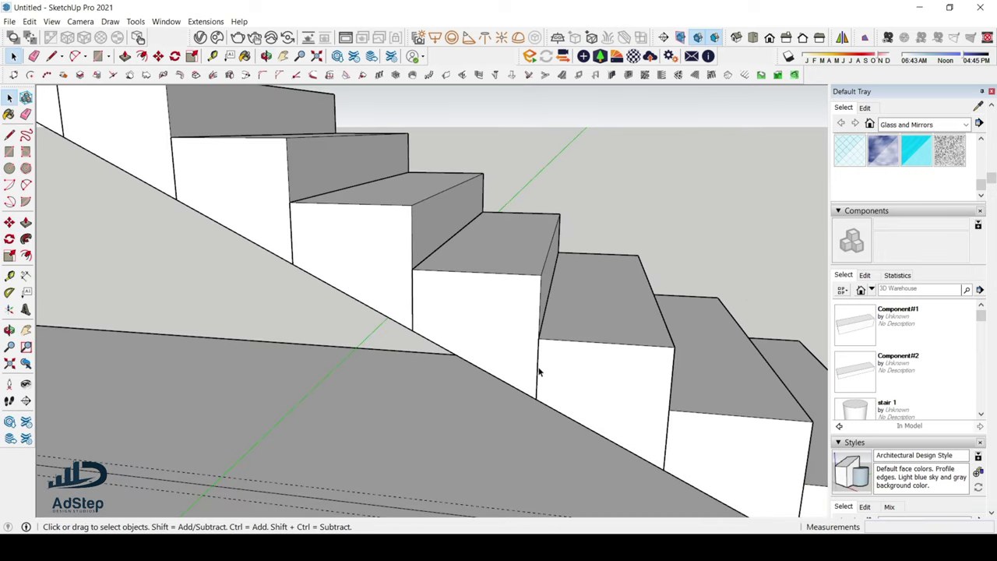
Step: Open the lower stair step for editing
{"action": "left_click", "coordinate": [539, 371]}
{"action": "double_click", "coordinate": [539, 371]}
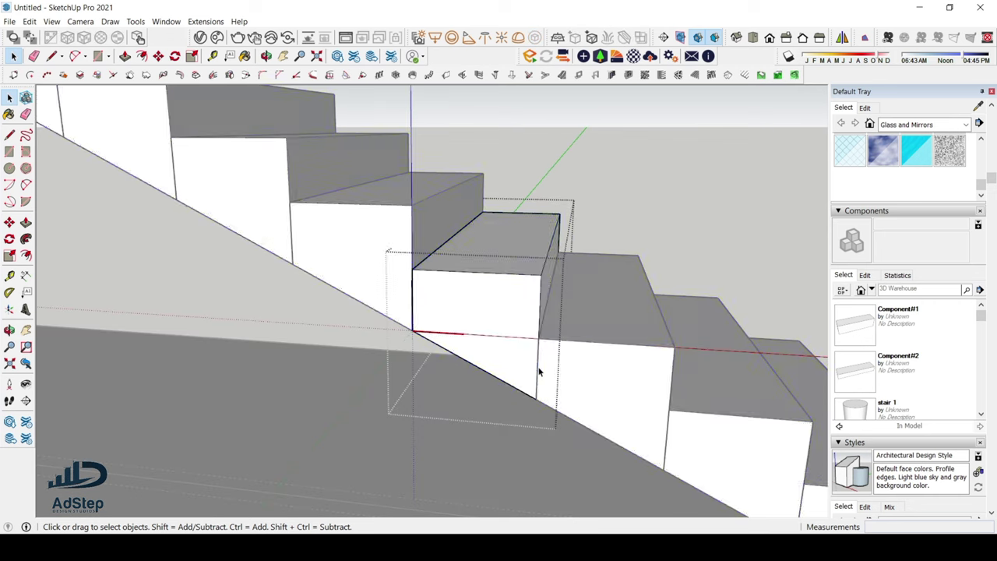
{"action": "scroll", "coordinate": [539, 371], "scroll_direction": "down", "scroll_amount": 5}
{"action": "middle_click_drag", "start_coordinate": [539, 371], "coordinate": [439, 289]}
{"action": "scroll", "coordinate": [449, 287], "scroll_direction": "down", "scroll_amount": 2}
{"action": "scroll", "coordinate": [449, 287], "scroll_direction": "up", "scroll_amount": 6}
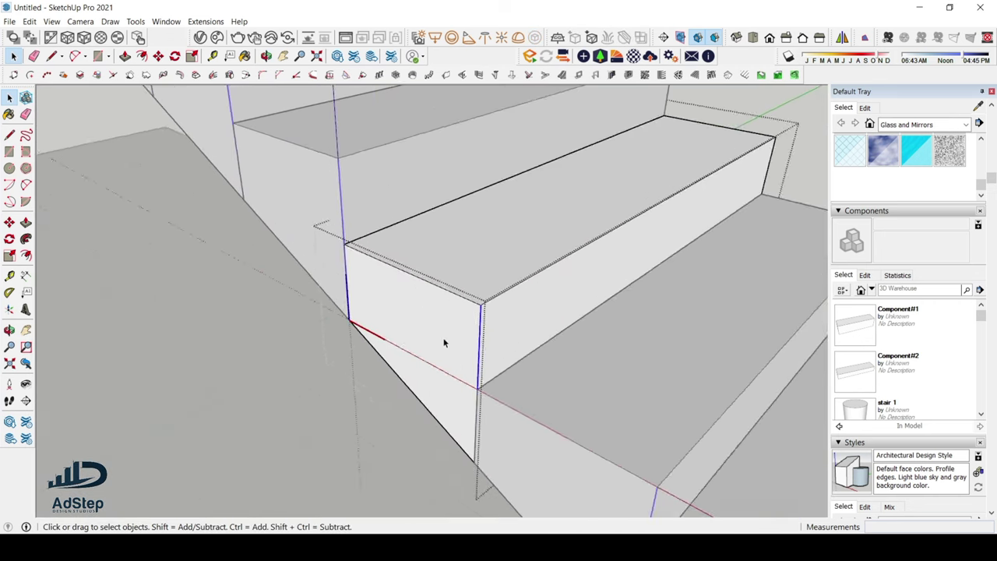
{"action": "middle_click_drag", "start_coordinate": [444, 340], "coordinate": [612, 289]}
{"action": "scroll", "coordinate": [481, 289], "scroll_direction": "up", "scroll_amount": 2}
{"action": "scroll", "coordinate": [500, 323], "scroll_direction": "down", "scroll_amount": 1}
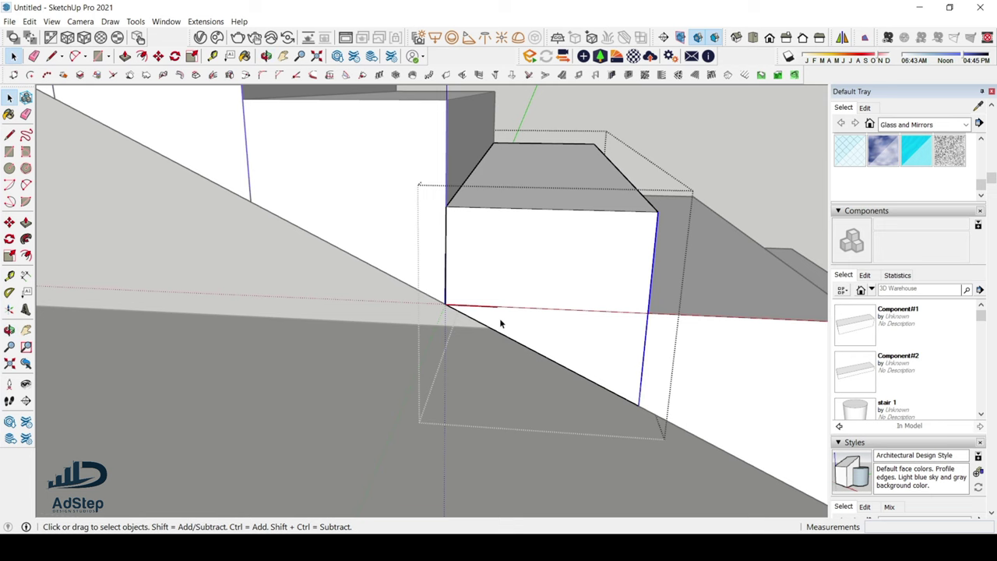
{"action": "scroll", "coordinate": [655, 361], "scroll_direction": "up", "scroll_amount": 2}
Step: Erase the step's right vertical edge, then undo the deletion
{"action": "left_click", "coordinate": [642, 364]}
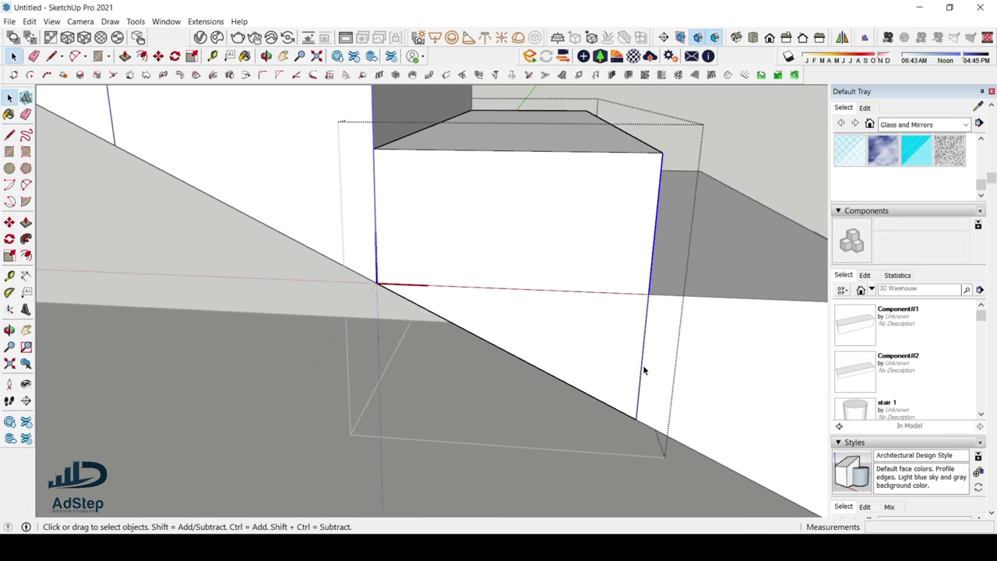
{"action": "key", "text": "e"}
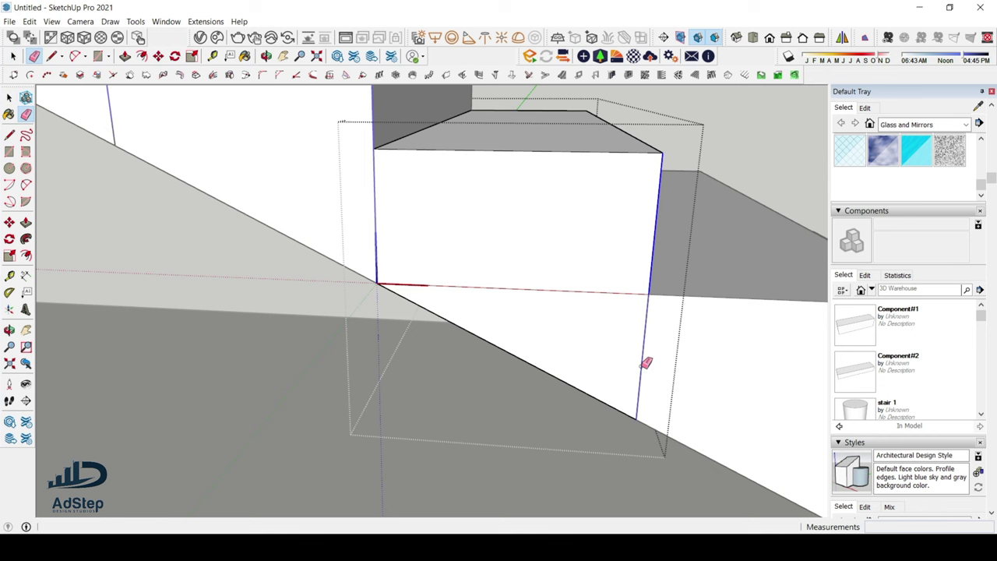
{"action": "left_click", "coordinate": [643, 366]}
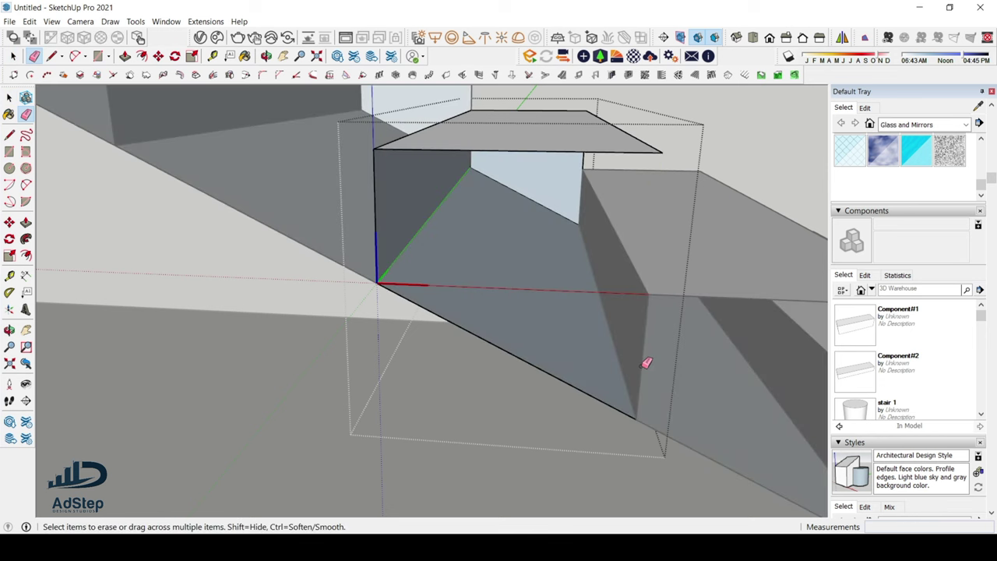
{"action": "key", "text": "ctrl+z"}
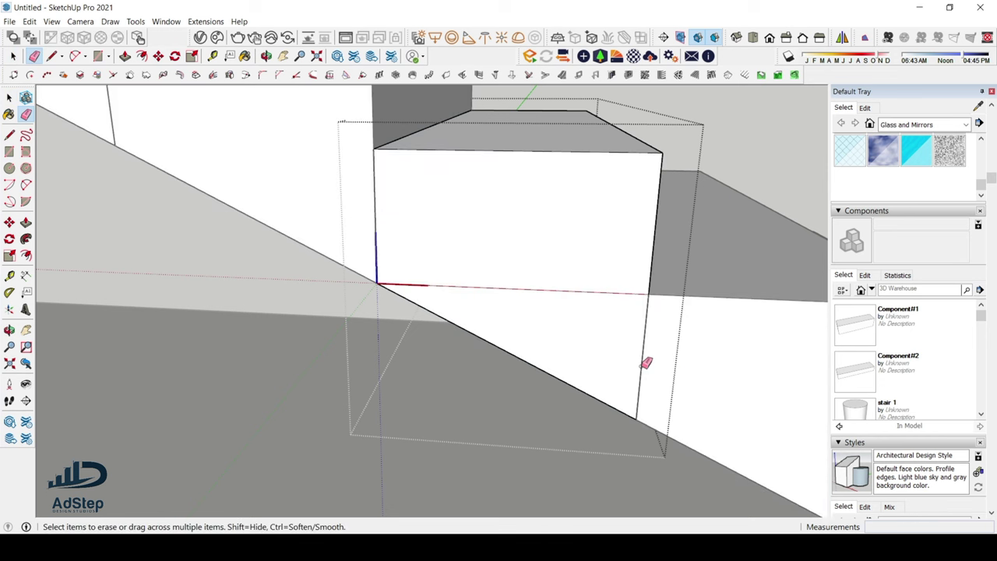
{"action": "scroll", "coordinate": [485, 316], "scroll_direction": "down", "scroll_amount": 2}
{"action": "scroll", "coordinate": [599, 329], "scroll_direction": "up", "scroll_amount": 2}
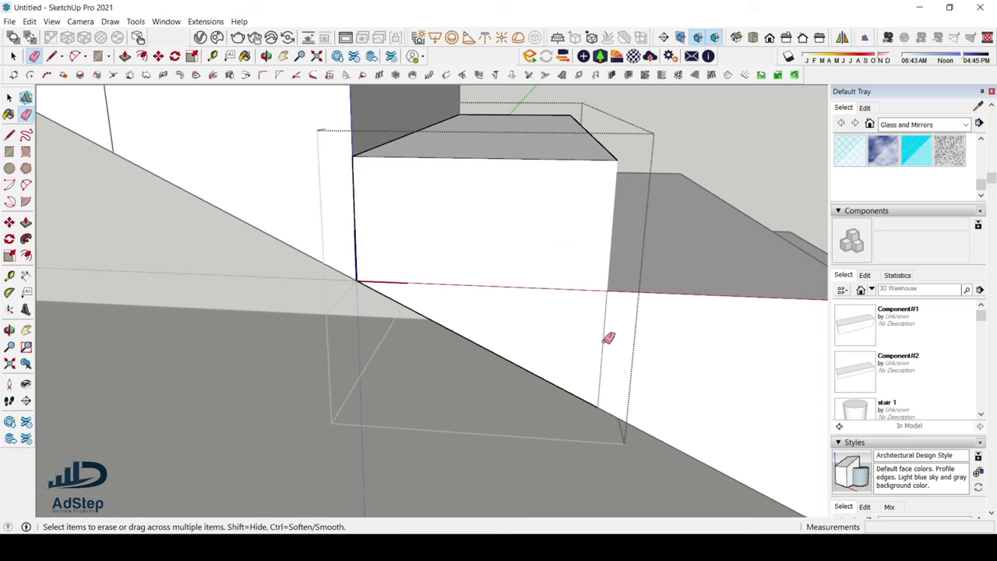
Step: Erase the stray vertical edges on the step side, leaving one clean side face
{"action": "key", "text": "space"}
{"action": "key", "text": "ctrl+a"}
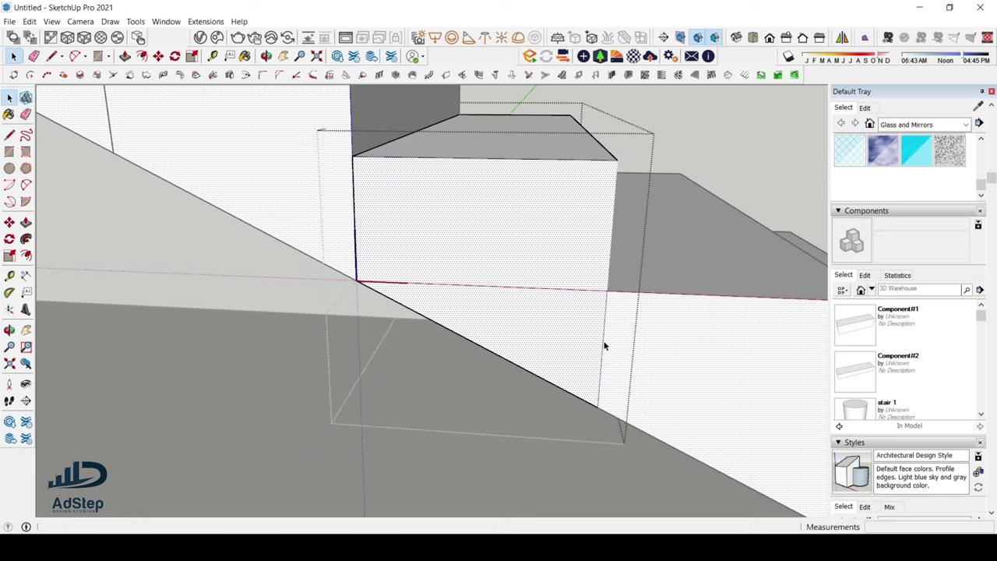
{"action": "left_click", "coordinate": [356, 251]}
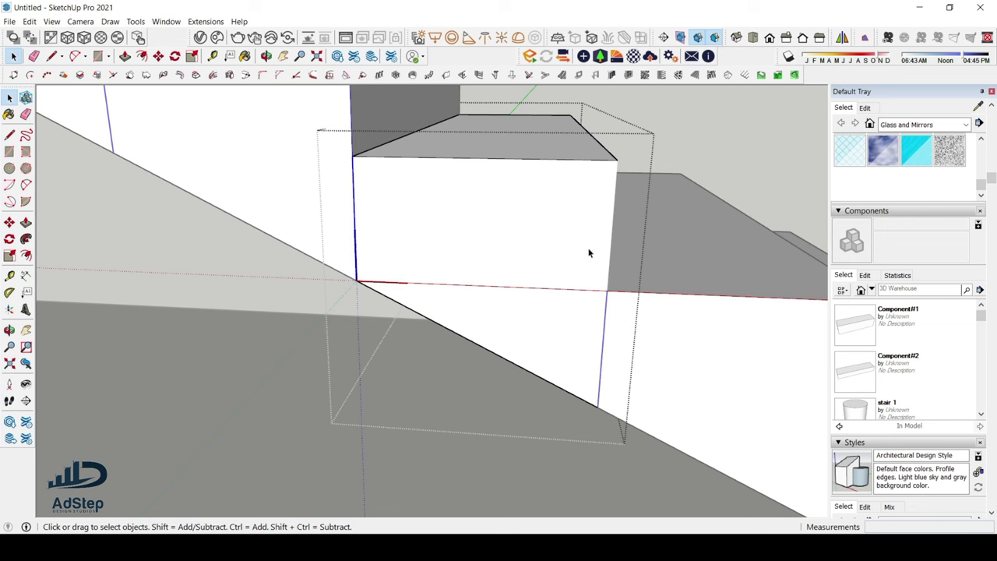
{"action": "key", "text": "e"}
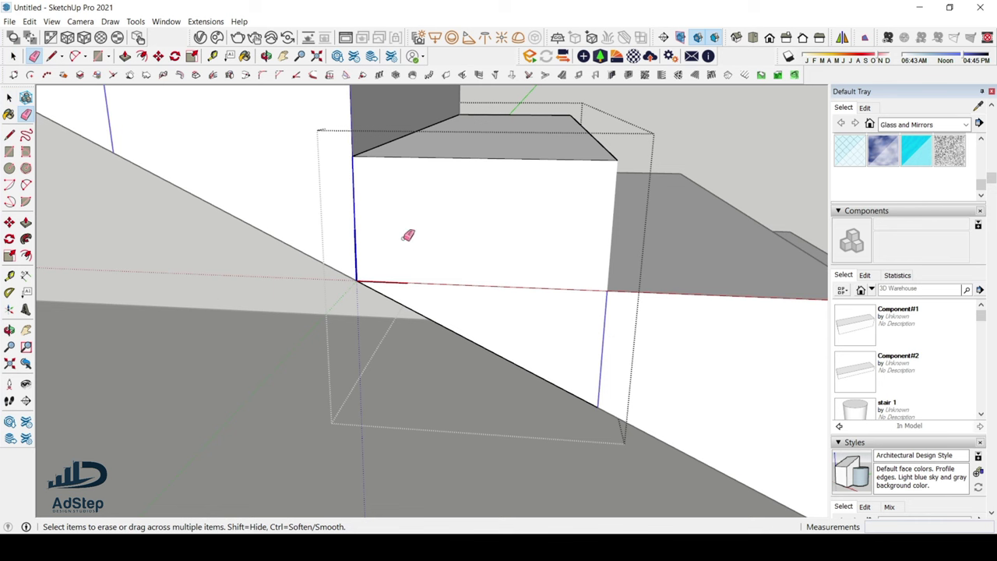
{"action": "left_click", "coordinate": [357, 251]}
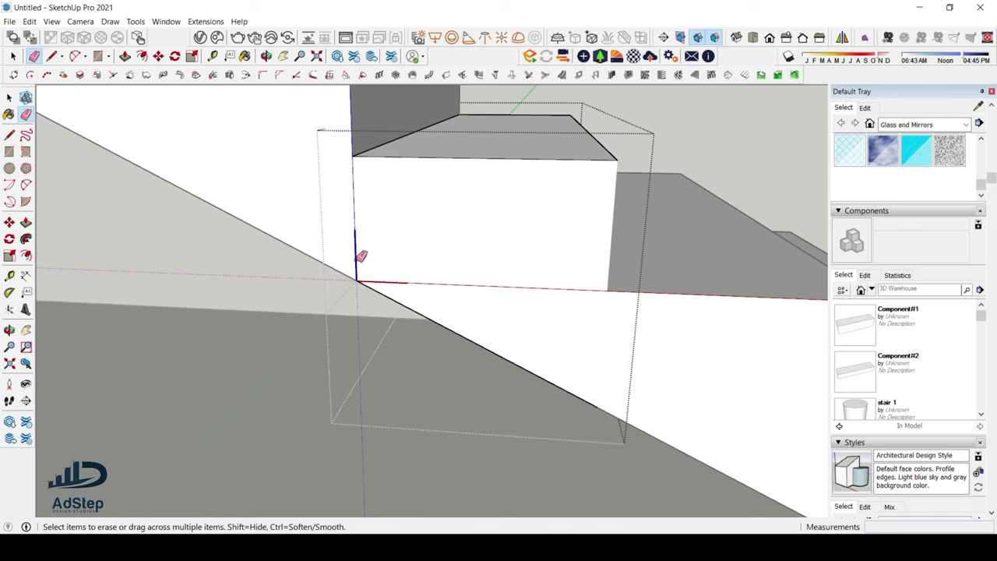
{"action": "scroll", "coordinate": [382, 256], "scroll_direction": "down", "scroll_amount": 8}
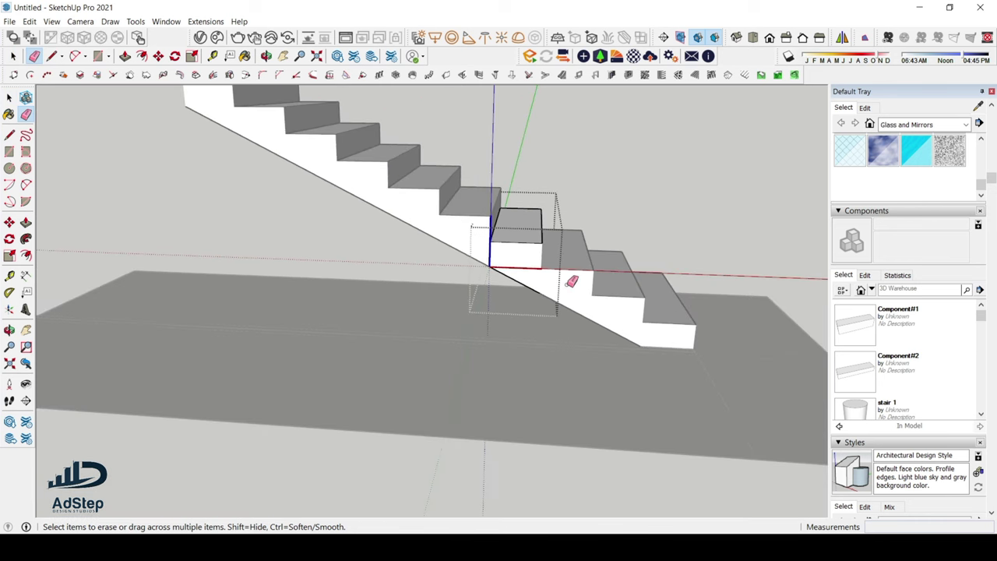
{"action": "key", "text": "space"}
{"action": "scroll", "coordinate": [496, 252], "scroll_direction": "up", "scroll_amount": 3}
{"action": "left_click", "coordinate": [486, 257]}
Step: Select the bottom step of the flight
{"action": "scroll", "coordinate": [538, 261], "scroll_direction": "down", "scroll_amount": 3}
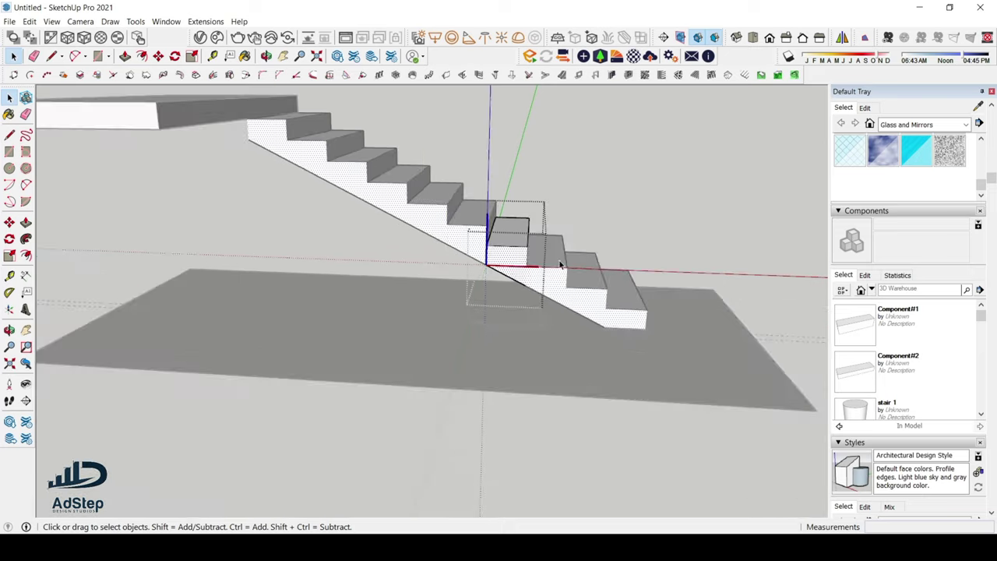
{"action": "scroll", "coordinate": [560, 265], "scroll_direction": "down", "scroll_amount": 5}
{"action": "middle_click_drag", "start_coordinate": [516, 246], "coordinate": [412, 312]}
{"action": "scroll", "coordinate": [438, 276], "scroll_direction": "up", "scroll_amount": 2}
{"action": "scroll", "coordinate": [401, 260], "scroll_direction": "up", "scroll_amount": 2}
{"action": "scroll", "coordinate": [400, 260], "scroll_direction": "down", "scroll_amount": 3}
{"action": "scroll", "coordinate": [496, 299], "scroll_direction": "down", "scroll_amount": 3}
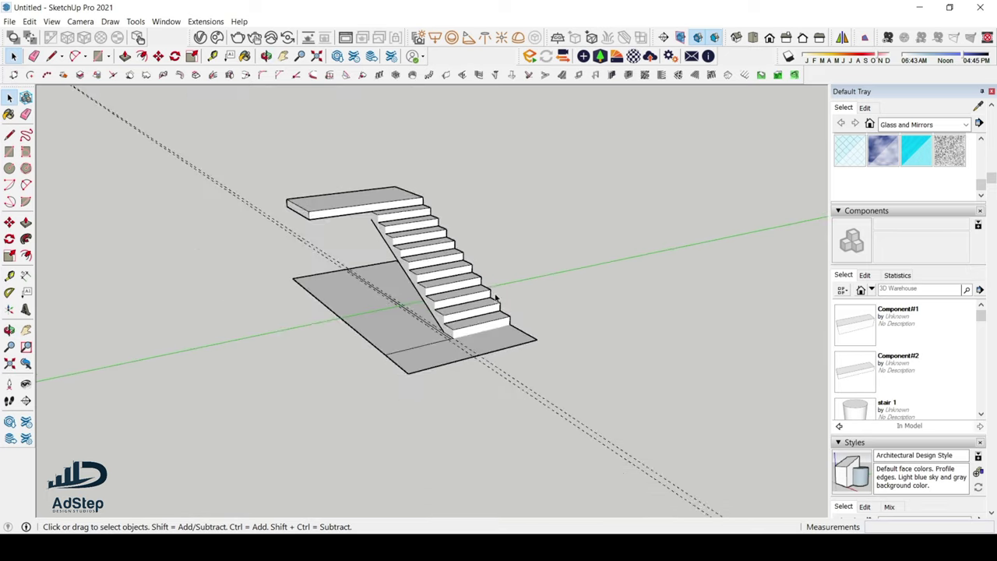
{"action": "middle_click_drag", "start_coordinate": [496, 298], "coordinate": [531, 309]}
{"action": "scroll", "coordinate": [473, 311], "scroll_direction": "up", "scroll_amount": 2}
{"action": "left_click", "coordinate": [474, 311]}
{"action": "scroll", "coordinate": [501, 318], "scroll_direction": "up", "scroll_amount": 3}
{"action": "left_click", "coordinate": [505, 315]}
Step: Add each remaining step up to the landing to the selection
{"action": "left_click", "coordinate": [492, 288], "text": "ctrl"}
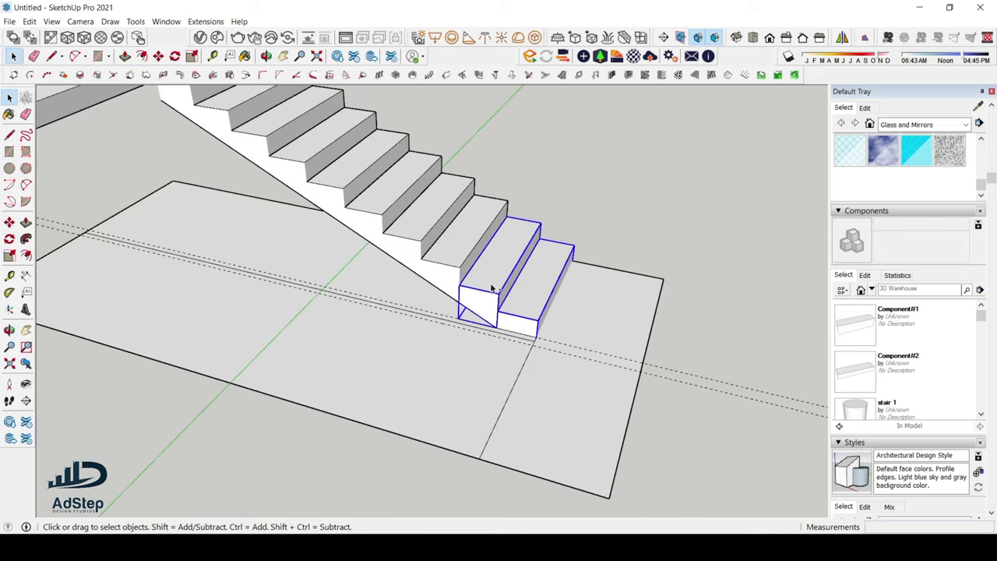
{"action": "left_click", "coordinate": [474, 228], "text": "ctrl"}
{"action": "left_click", "coordinate": [405, 229], "text": "ctrl"}
{"action": "left_click", "coordinate": [378, 207], "text": "ctrl"}
{"action": "left_click", "coordinate": [344, 188], "text": "ctrl"}
{"action": "scroll", "coordinate": [520, 402], "scroll_direction": "down", "scroll_amount": 2}
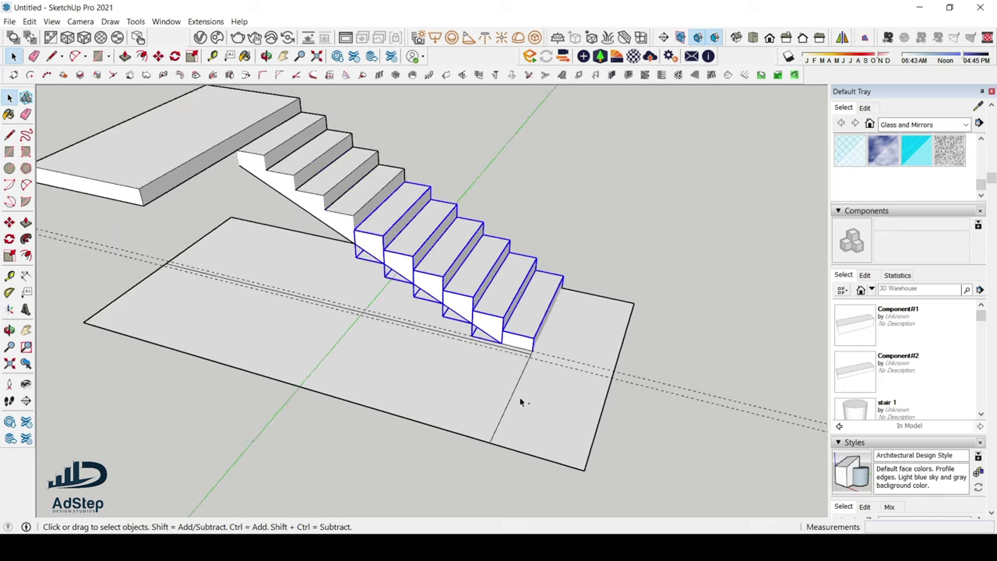
{"action": "middle_click_drag", "start_coordinate": [520, 402], "coordinate": [408, 254]}
{"action": "left_click", "coordinate": [387, 234], "text": "ctrl"}
{"action": "left_click", "coordinate": [357, 209], "text": "ctrl"}
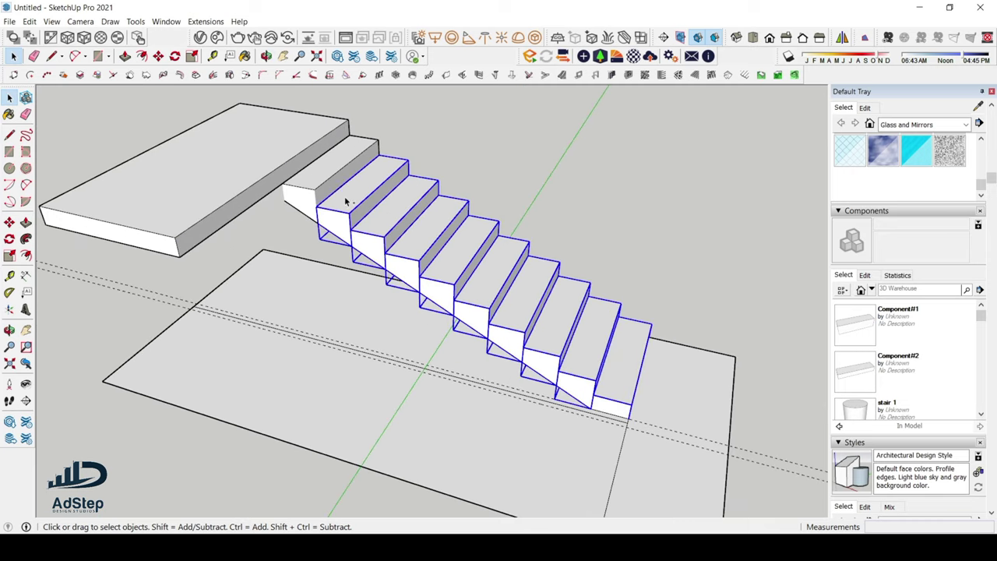
{"action": "left_click", "coordinate": [335, 183], "text": "ctrl"}
Step: Combine the selected steps into one group with Make Group
{"action": "right_click", "coordinate": [377, 199]}
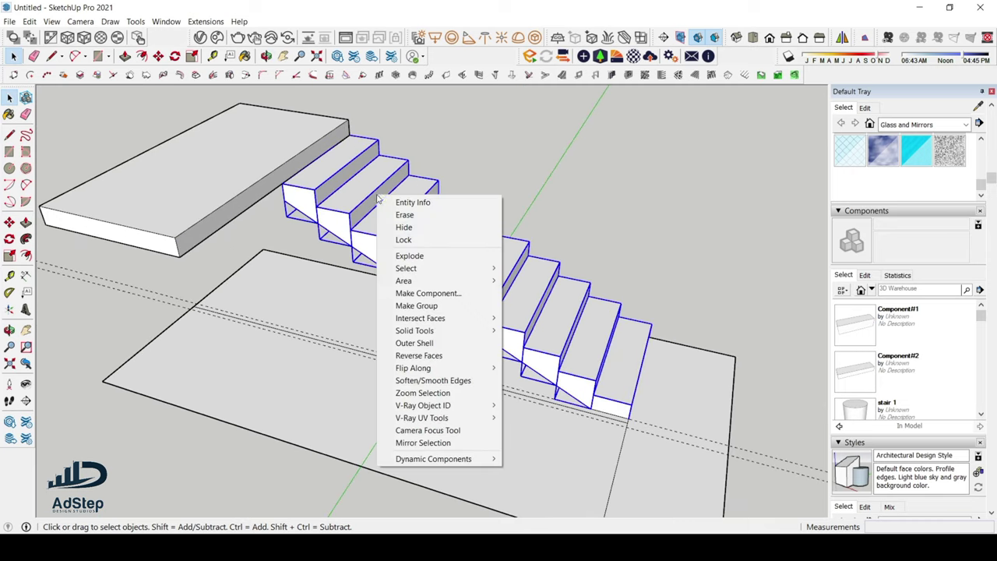
{"action": "left_click", "coordinate": [445, 307]}
{"action": "middle_click_drag", "start_coordinate": [445, 307], "coordinate": [473, 304]}
{"action": "key", "text": "m"}
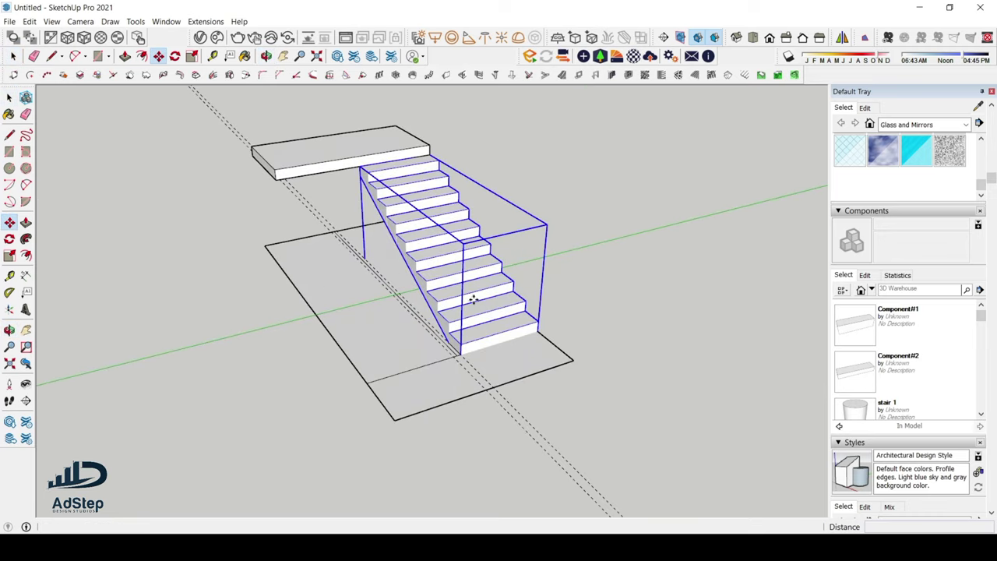
Step: Place a Move-copy of the grouped staircase to the right of the original
{"action": "key", "text": "ctrl"}
{"action": "left_click", "coordinate": [473, 301]}
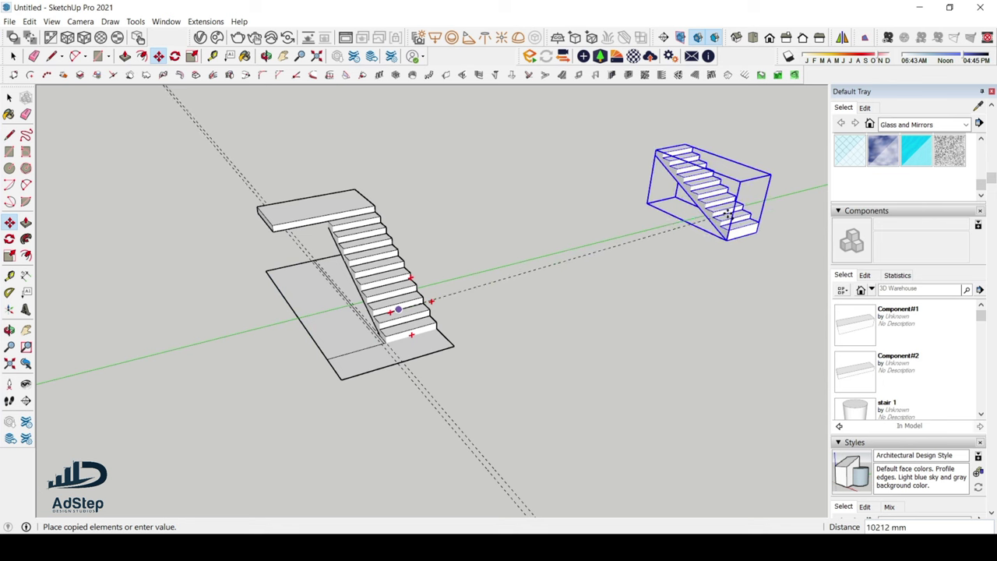
{"action": "left_click", "coordinate": [743, 222]}
{"action": "key", "text": "space"}
{"action": "scroll", "coordinate": [382, 329], "scroll_direction": "up", "scroll_amount": 3}
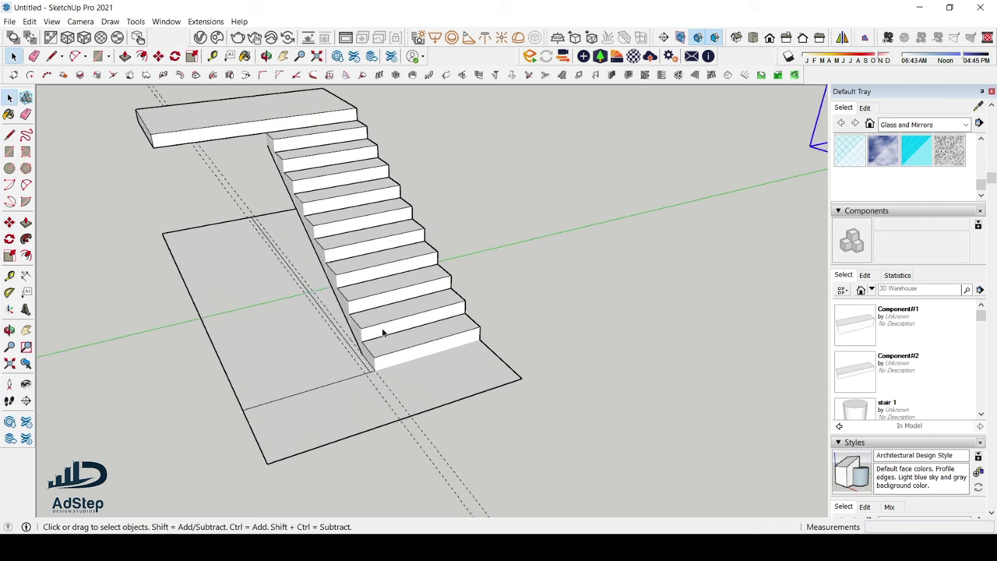
{"action": "scroll", "coordinate": [380, 311], "scroll_direction": "down", "scroll_amount": 4}
{"action": "middle_click_drag", "start_coordinate": [380, 308], "coordinate": [323, 249]}
{"action": "scroll", "coordinate": [656, 312], "scroll_direction": "up", "scroll_amount": 3}
{"action": "middle_click_drag", "start_coordinate": [657, 312], "coordinate": [634, 315]}
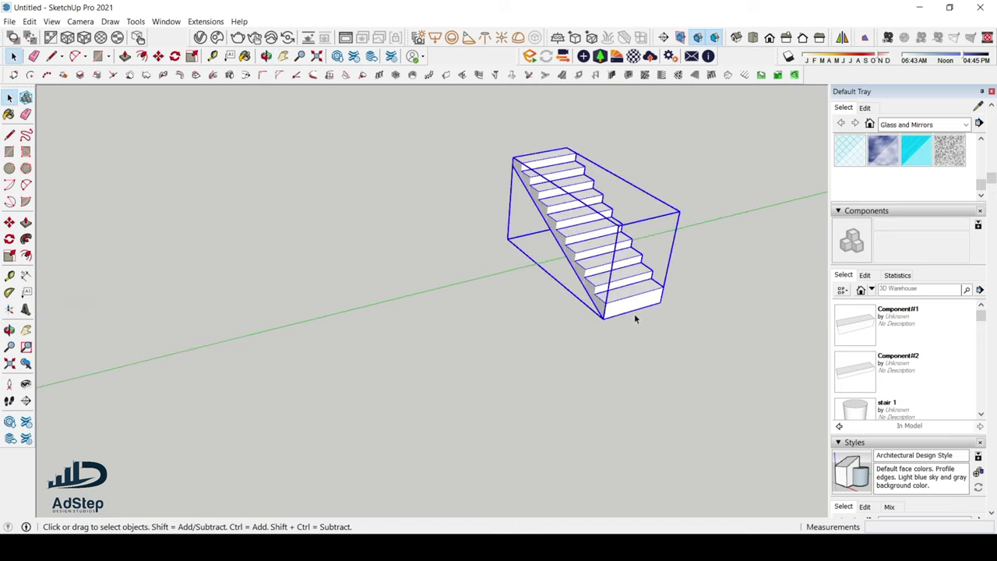
{"action": "scroll", "coordinate": [630, 310], "scroll_direction": "down", "scroll_amount": 5}
{"action": "scroll", "coordinate": [612, 280], "scroll_direction": "up", "scroll_amount": 1}
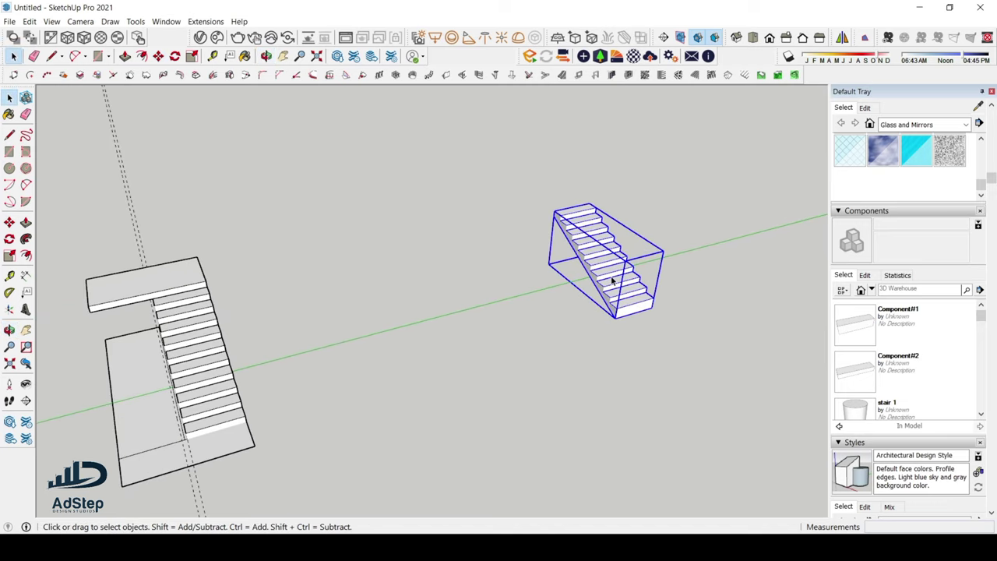
{"action": "scroll", "coordinate": [612, 280], "scroll_direction": "up", "scroll_amount": 3}
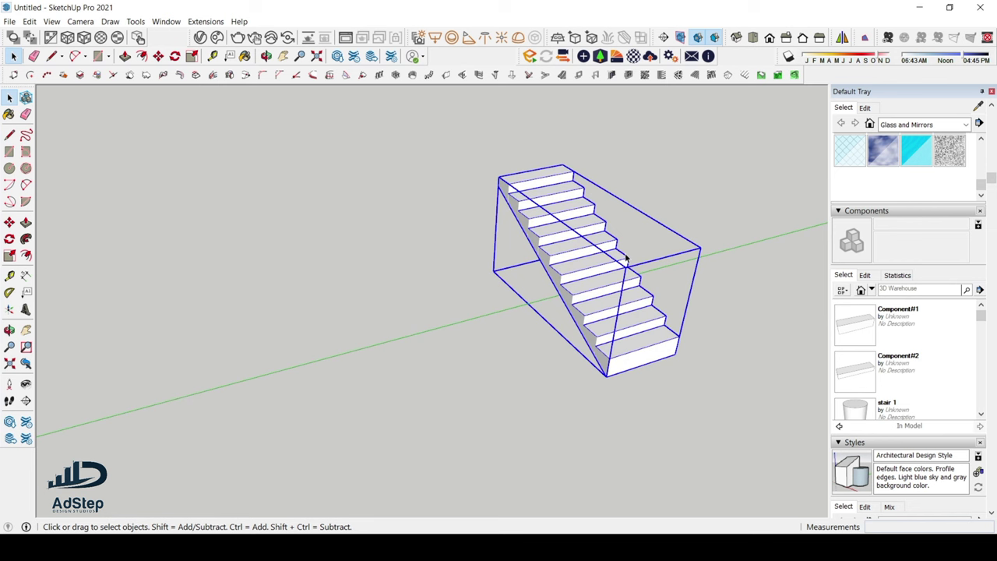
{"action": "key", "text": "s"}
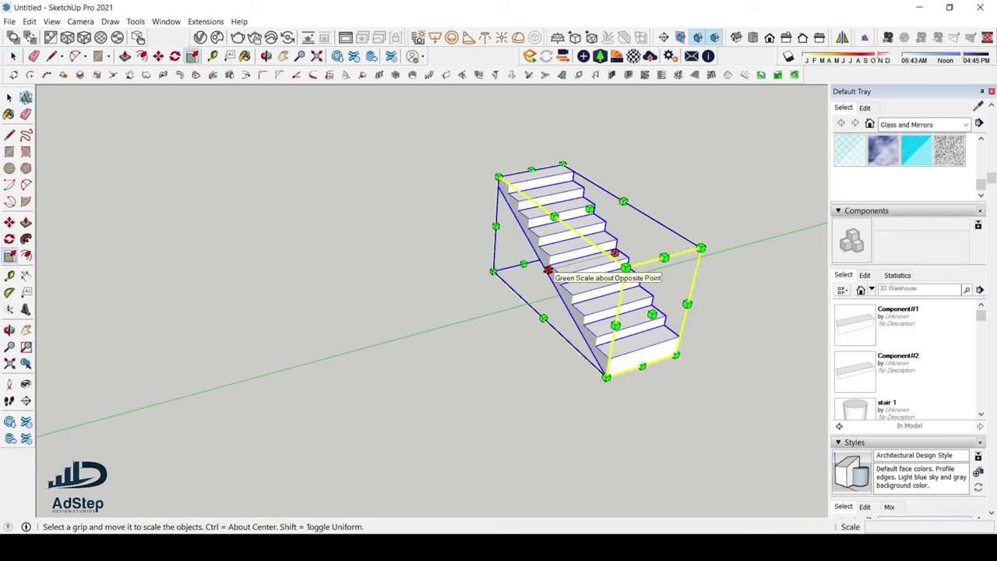
Step: Drag-scale the copy along the red axis, then stretch it back to full size
{"action": "scroll", "coordinate": [548, 270], "scroll_direction": "down", "scroll_amount": 1}
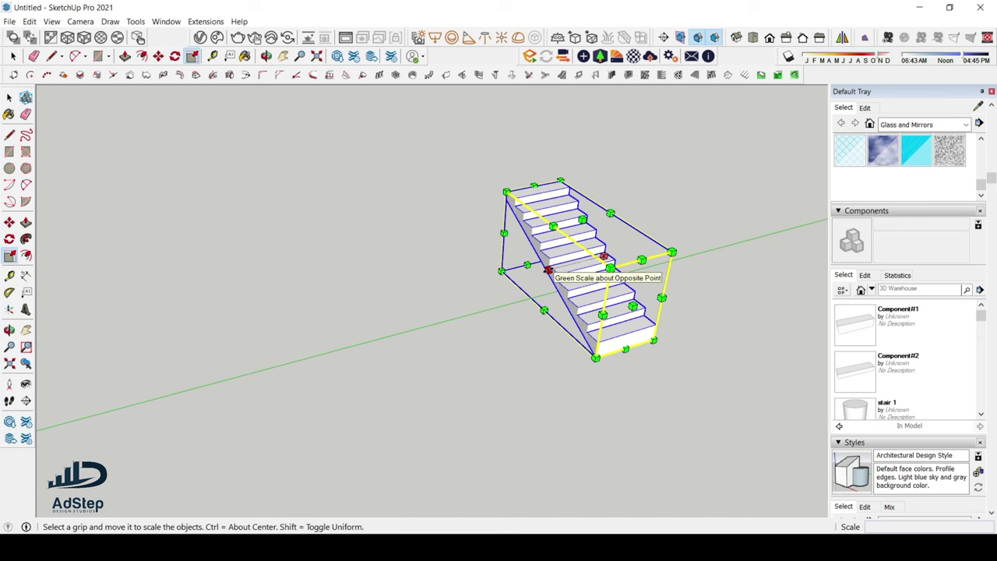
{"action": "left_click_drag", "start_coordinate": [632, 306], "coordinate": [454, 165]}
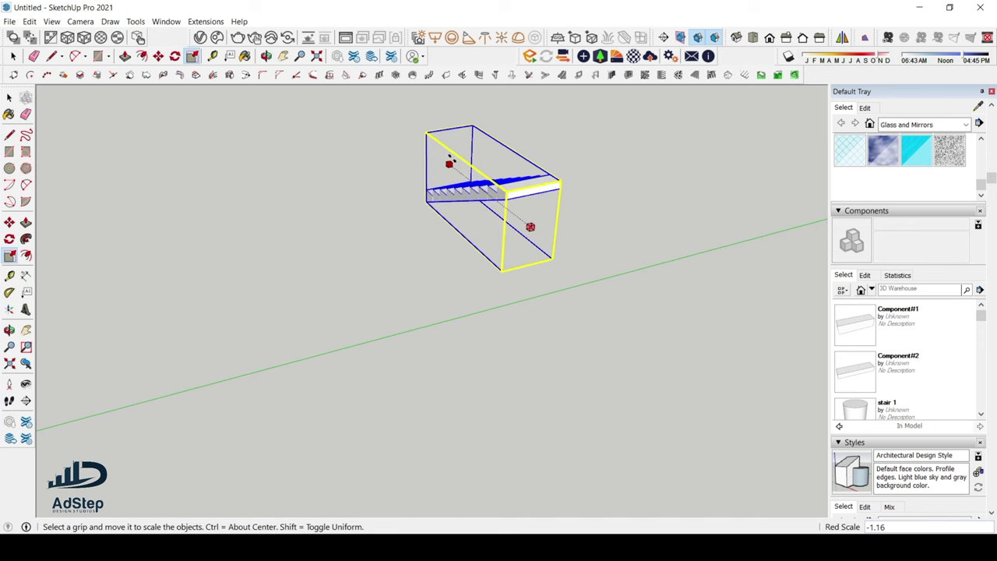
{"action": "scroll", "coordinate": [450, 158], "scroll_direction": "up", "scroll_amount": 6}
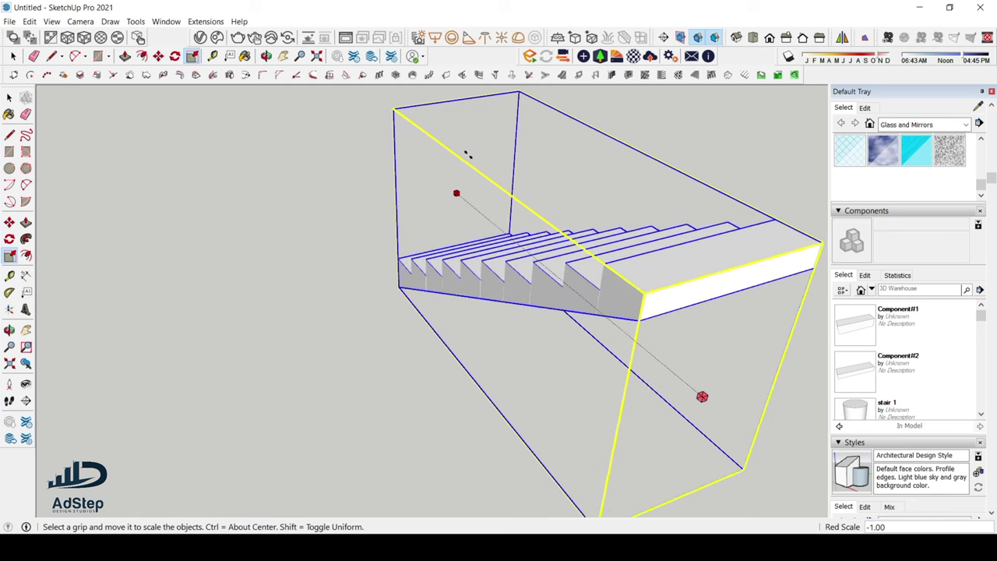
{"action": "middle_click_drag", "start_coordinate": [466, 155], "coordinate": [600, 129]}
{"action": "left_click_drag", "start_coordinate": [600, 130], "coordinate": [397, 174]}
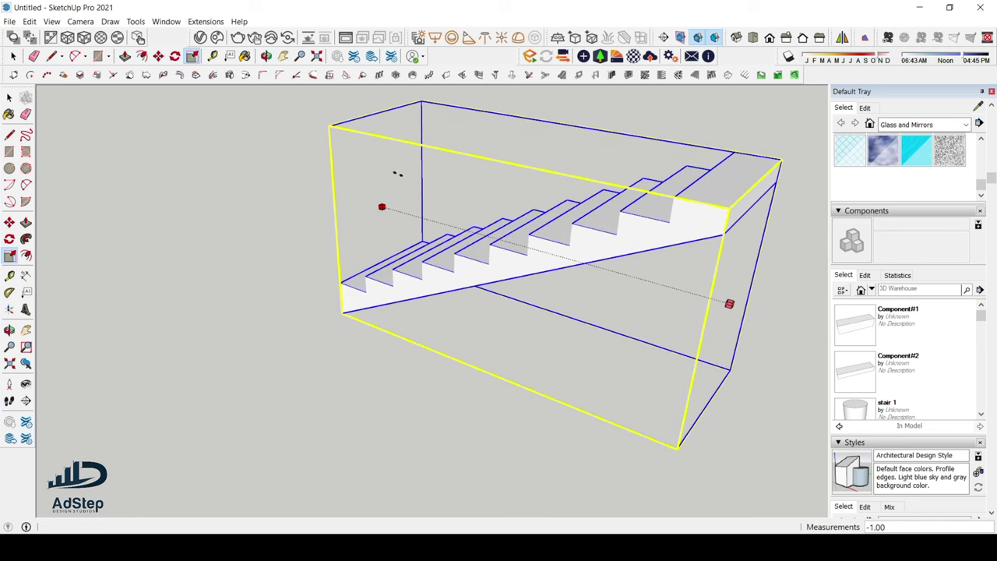
{"action": "middle_click_drag", "start_coordinate": [397, 174], "coordinate": [117, 132]}
{"action": "left_click_drag", "start_coordinate": [117, 132], "coordinate": [571, 262]}
{"action": "middle_click_drag", "start_coordinate": [545, 251], "coordinate": [471, 270]}
{"action": "left_click_drag", "start_coordinate": [471, 270], "coordinate": [429, 327]}
Step: Mirror the staircase along the red axis with an exact scale of -1
{"action": "key", "text": "s"}
{"action": "middle_click_drag", "start_coordinate": [429, 327], "coordinate": [243, 343]}
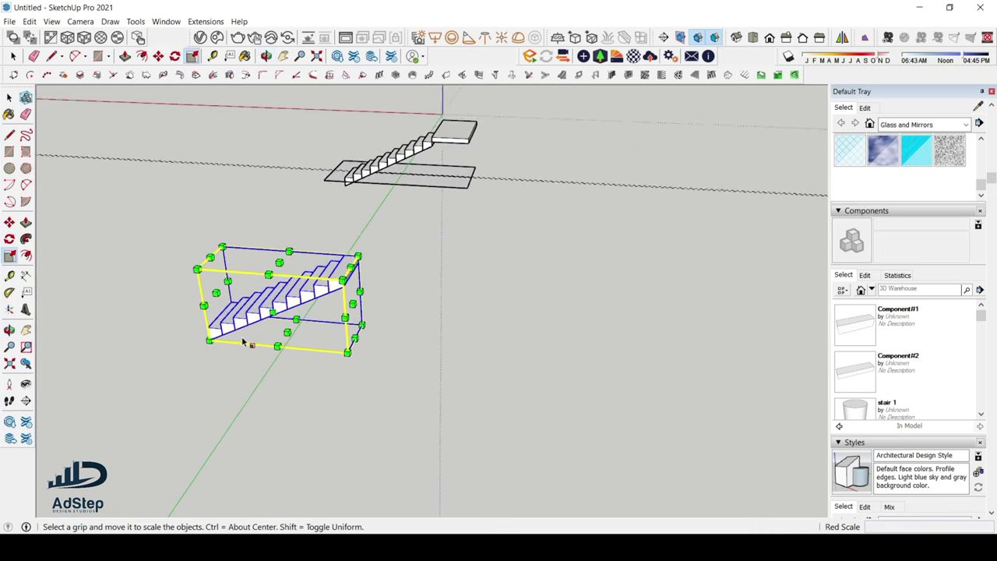
{"action": "scroll", "coordinate": [242, 343], "scroll_direction": "up", "scroll_amount": 2}
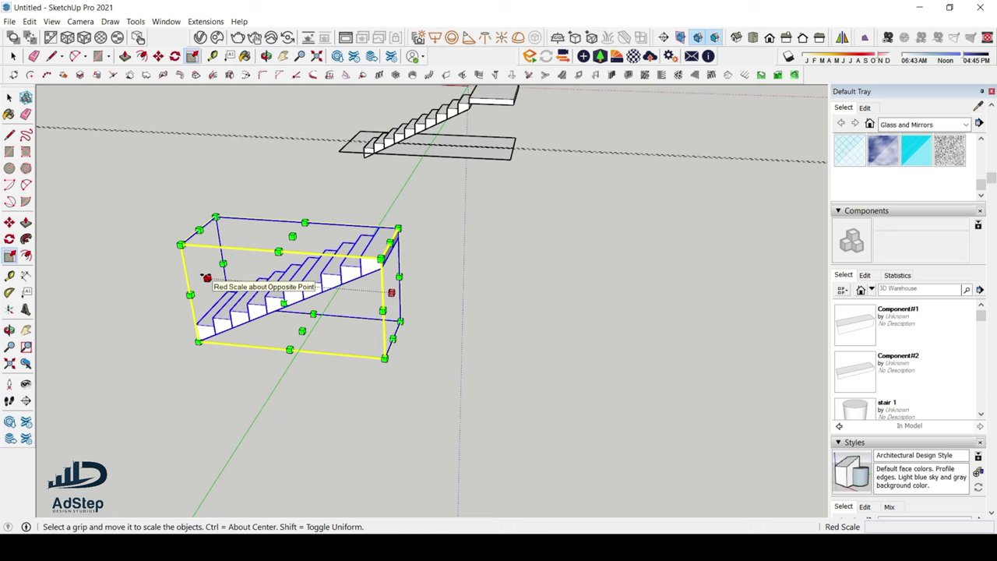
{"action": "scroll", "coordinate": [206, 277], "scroll_direction": "up", "scroll_amount": 2}
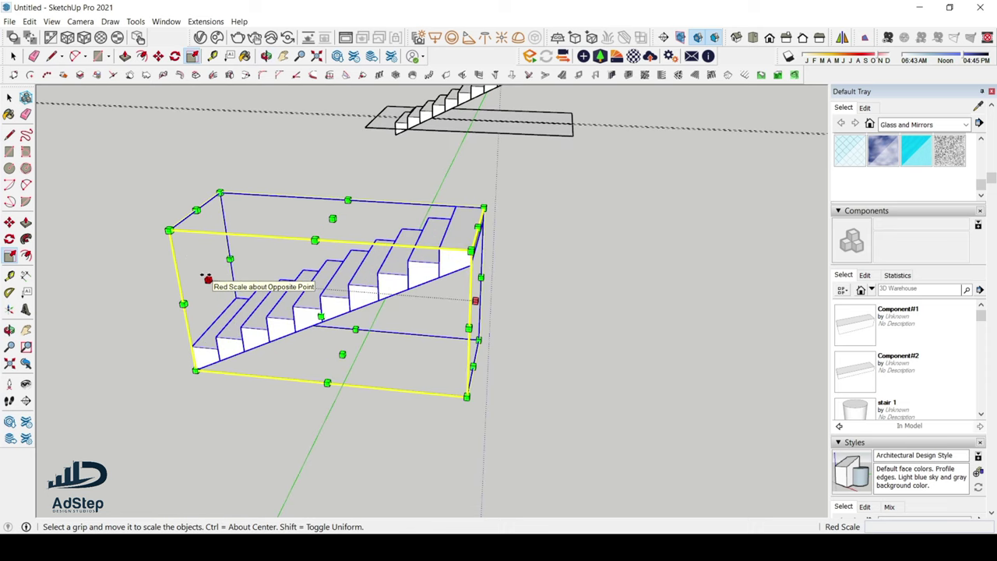
{"action": "scroll", "coordinate": [207, 278], "scroll_direction": "down", "scroll_amount": 2}
{"action": "left_click_drag", "start_coordinate": [206, 277], "coordinate": [646, 275]}
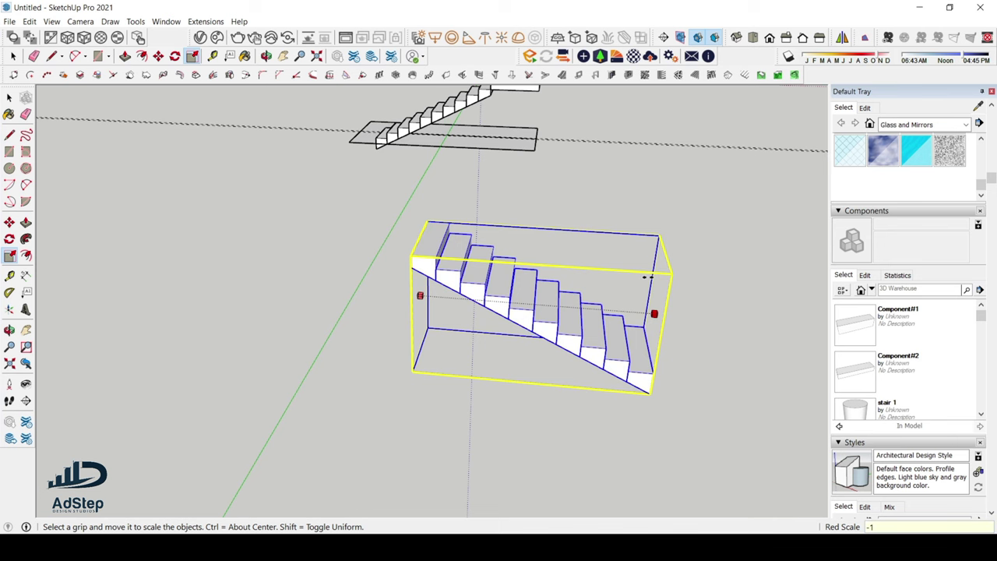
{"action": "key", "text": "Return"}
{"action": "middle_click_drag", "start_coordinate": [562, 322], "coordinate": [460, 287]}
{"action": "key", "text": "space"}
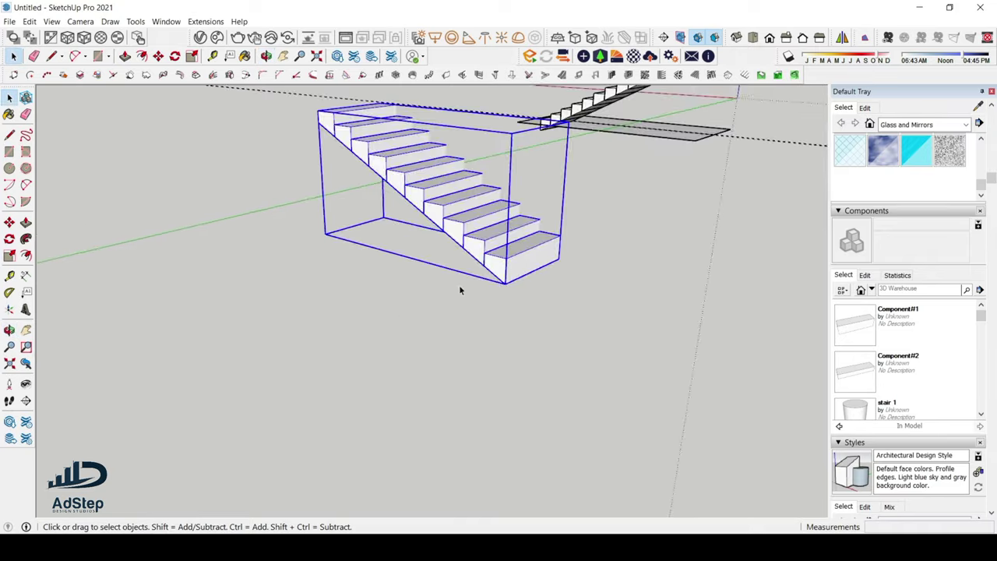
Step: Inside the staircase group, draw a line across the bottom step's riser
{"action": "scroll", "coordinate": [460, 288], "scroll_direction": "up", "scroll_amount": 4}
{"action": "scroll", "coordinate": [475, 369], "scroll_direction": "down", "scroll_amount": 3}
{"action": "mouse_move", "coordinate": [475, 369]}
{"action": "middle_mouse_down"}
{"action": "mouse_move", "coordinate": [540, 325]}
{"action": "mouse_move", "coordinate": [615, 329]}
{"action": "middle_mouse_up"}
{"action": "scroll", "coordinate": [612, 302], "scroll_direction": "up", "scroll_amount": 3}
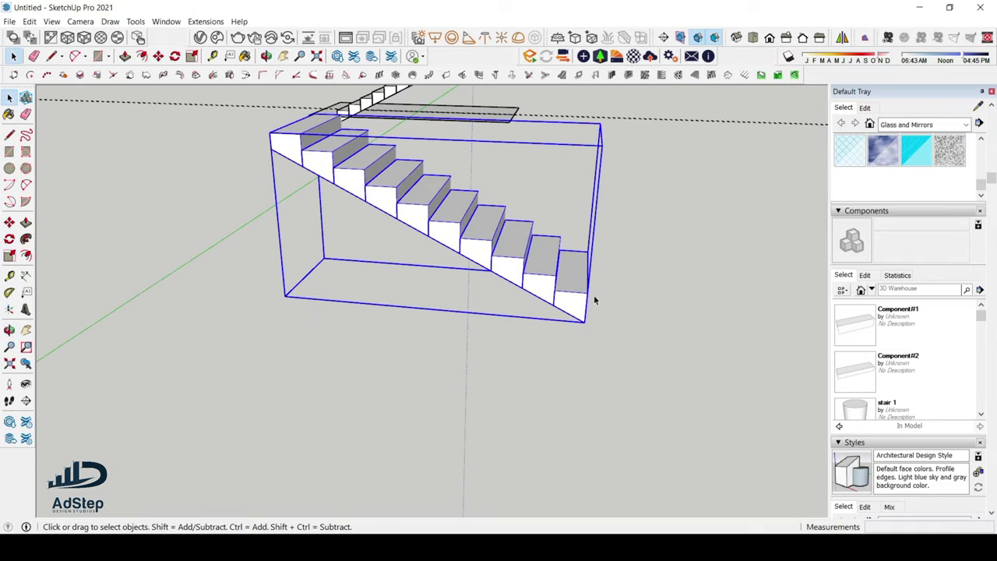
{"action": "scroll", "coordinate": [300, 147], "scroll_direction": "up", "scroll_amount": 2}
{"action": "scroll", "coordinate": [298, 147], "scroll_direction": "up", "scroll_amount": 2}
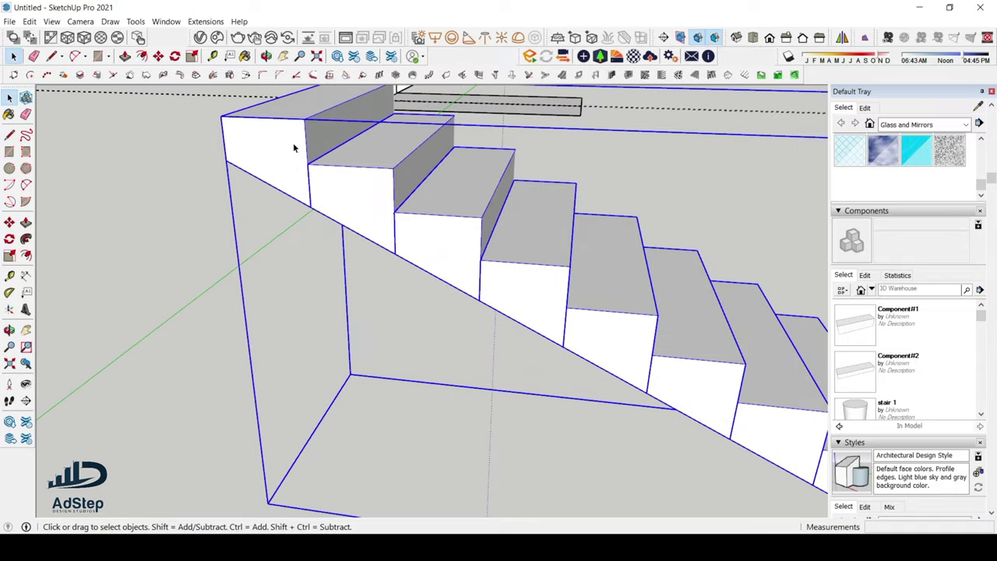
{"action": "scroll", "coordinate": [288, 169], "scroll_direction": "down", "scroll_amount": 4}
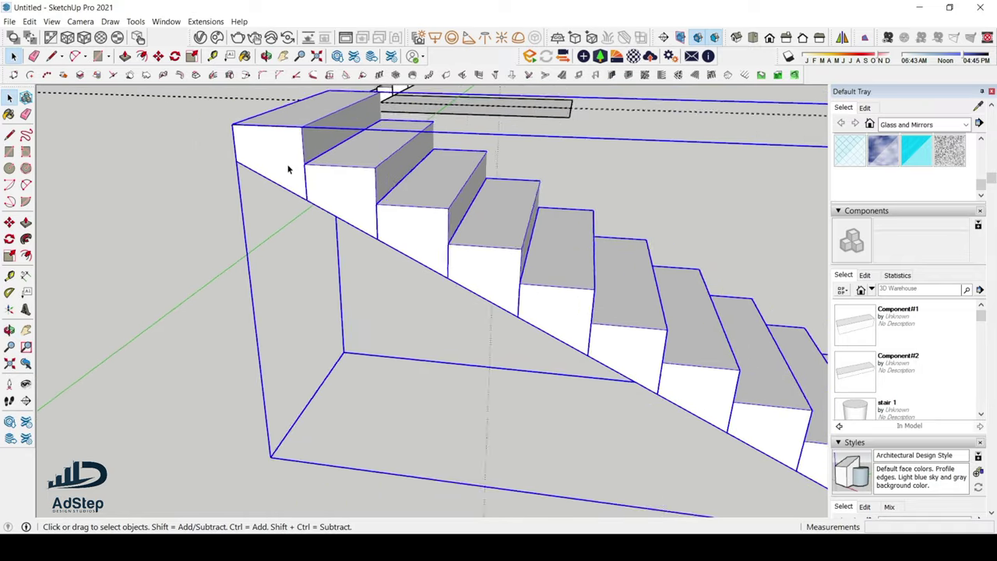
{"action": "scroll", "coordinate": [602, 345], "scroll_direction": "up", "scroll_amount": 2}
{"action": "middle_click_drag", "start_coordinate": [601, 338], "coordinate": [561, 320]}
{"action": "scroll", "coordinate": [560, 319], "scroll_direction": "up", "scroll_amount": 2}
{"action": "double_click", "coordinate": [564, 323]}
{"action": "left_click", "coordinate": [574, 331]}
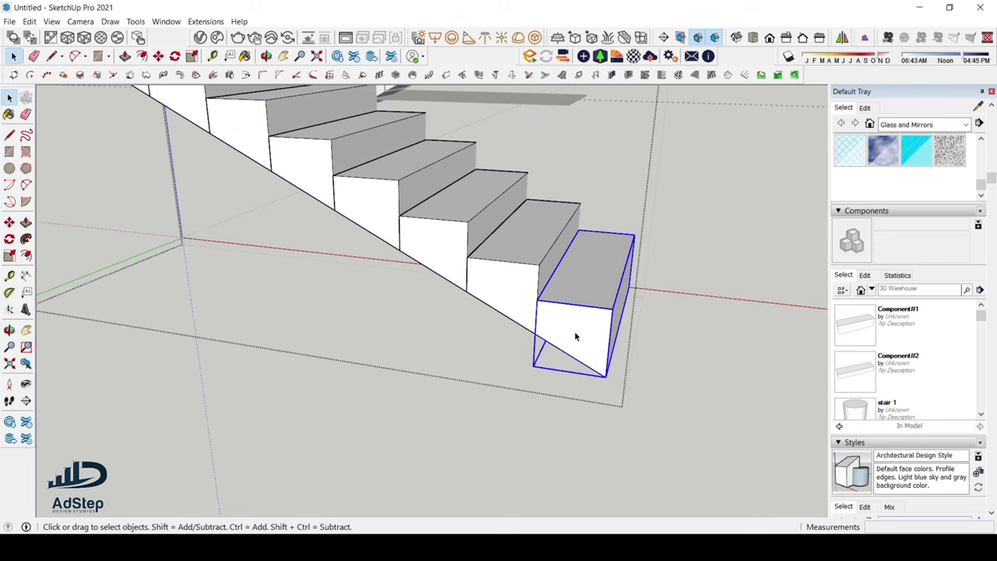
{"action": "double_click", "coordinate": [572, 331]}
{"action": "key", "text": "l"}
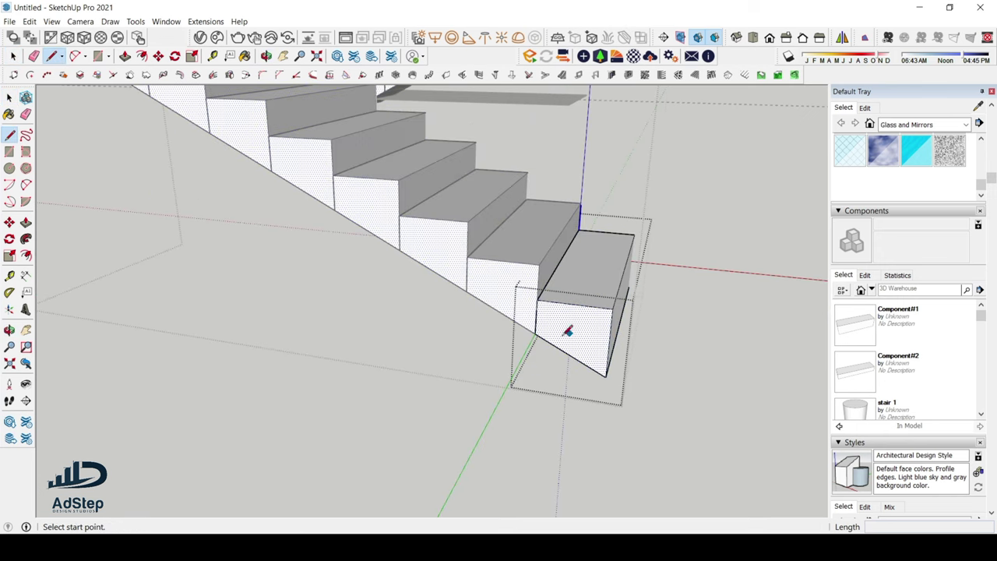
{"action": "left_click", "coordinate": [535, 333]}
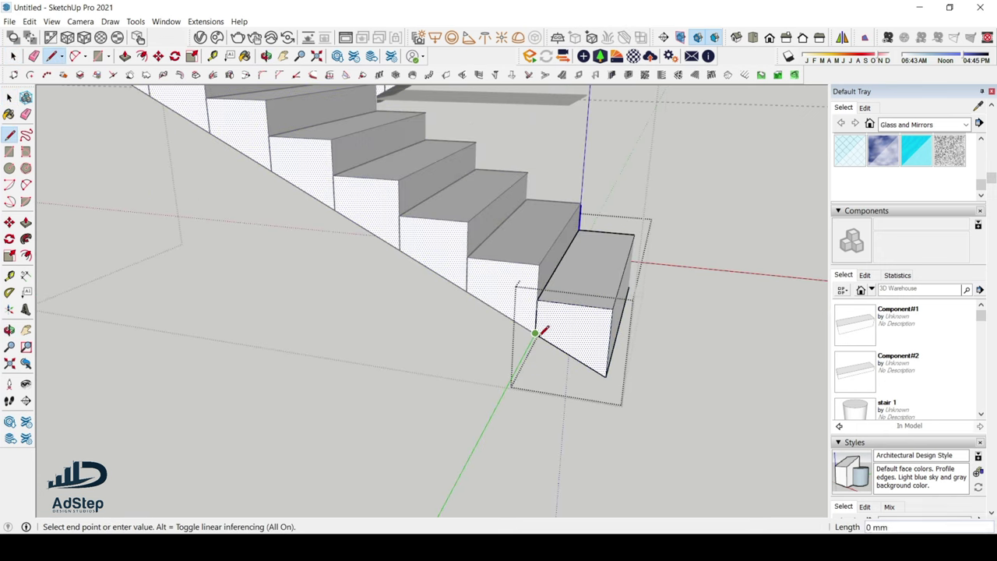
{"action": "left_click", "coordinate": [610, 340]}
{"action": "key", "text": "space"}
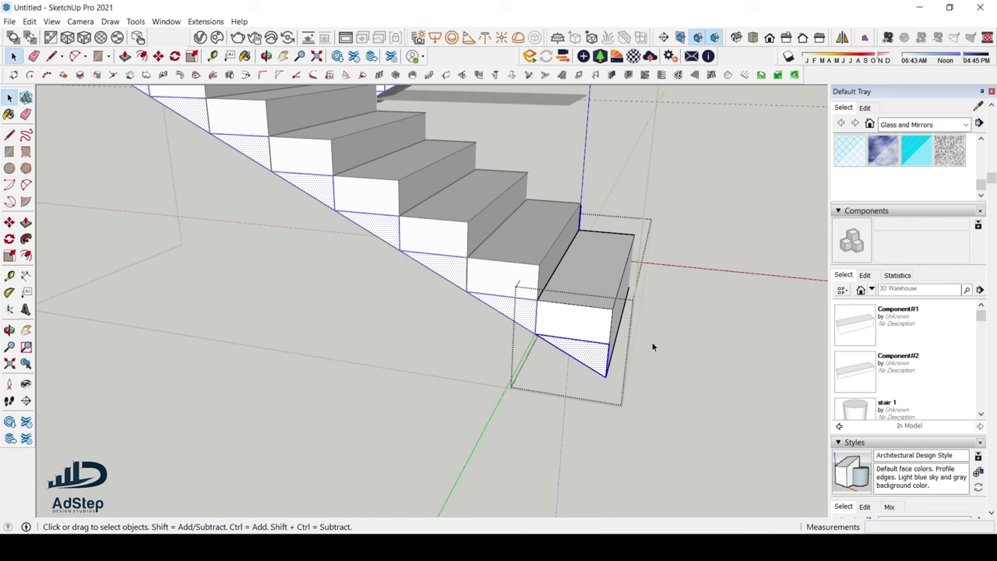
{"action": "left_click", "coordinate": [652, 346]}
Step: Make the bottom step a unique component with Make Unique
{"action": "double_click", "coordinate": [594, 336]}
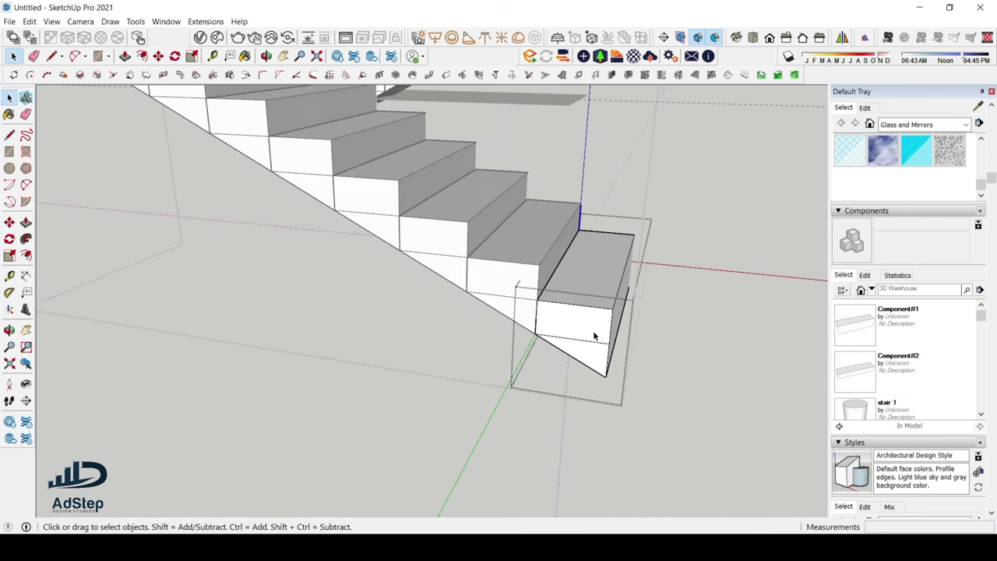
{"action": "left_click", "coordinate": [590, 337]}
{"action": "left_click", "coordinate": [676, 311]}
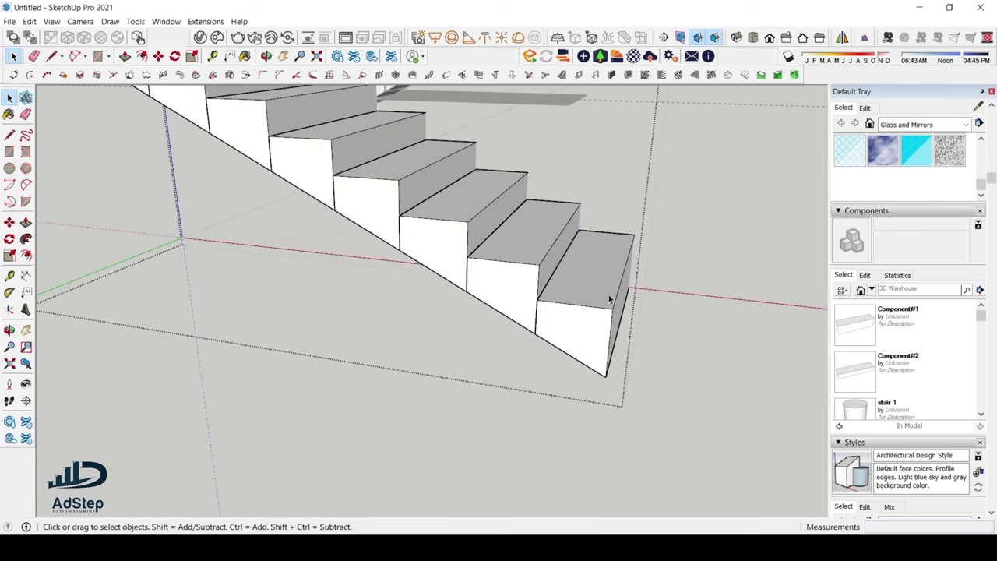
{"action": "left_click", "coordinate": [607, 293]}
{"action": "right_click", "coordinate": [603, 292]}
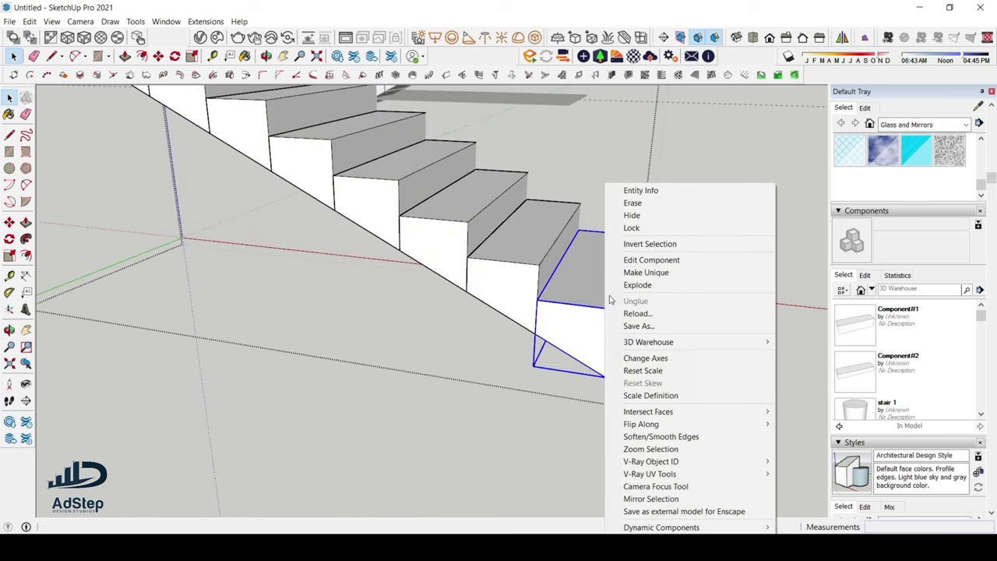
{"action": "left_click", "coordinate": [646, 272]}
Step: Inside the unique bottom step, draw a line splitting its side face
{"action": "double_click", "coordinate": [584, 327]}
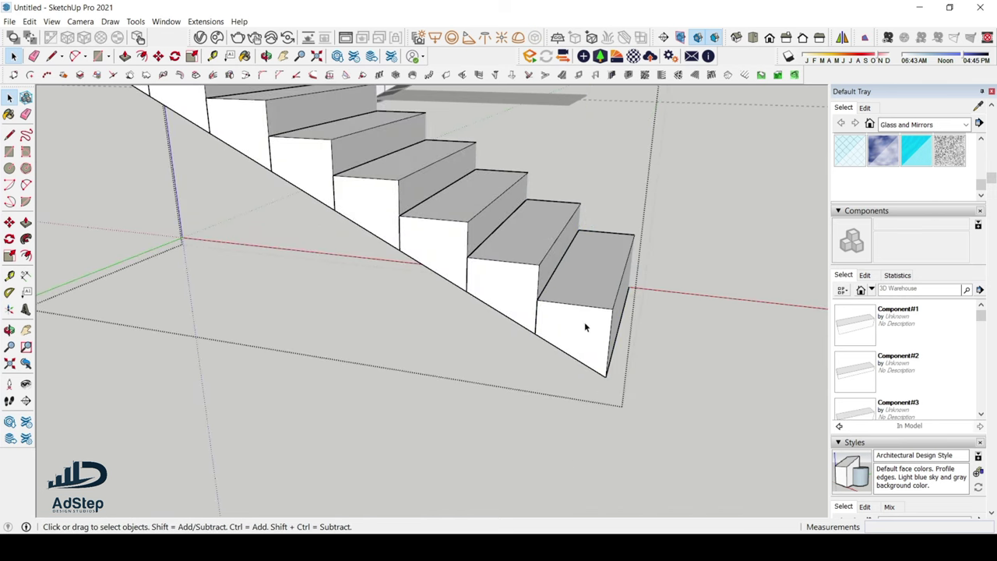
{"action": "left_click", "coordinate": [602, 335]}
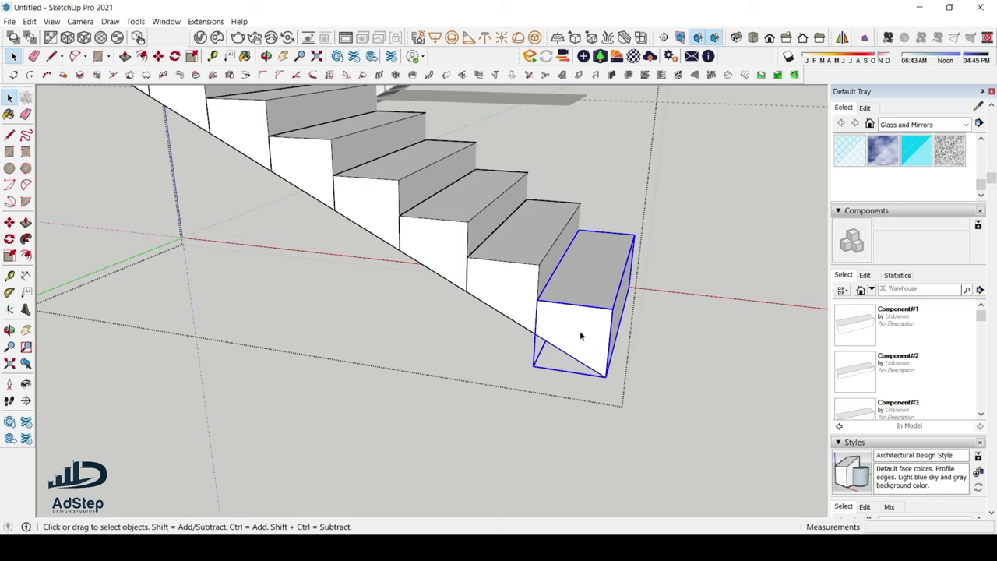
{"action": "scroll", "coordinate": [580, 335], "scroll_direction": "up", "scroll_amount": 3}
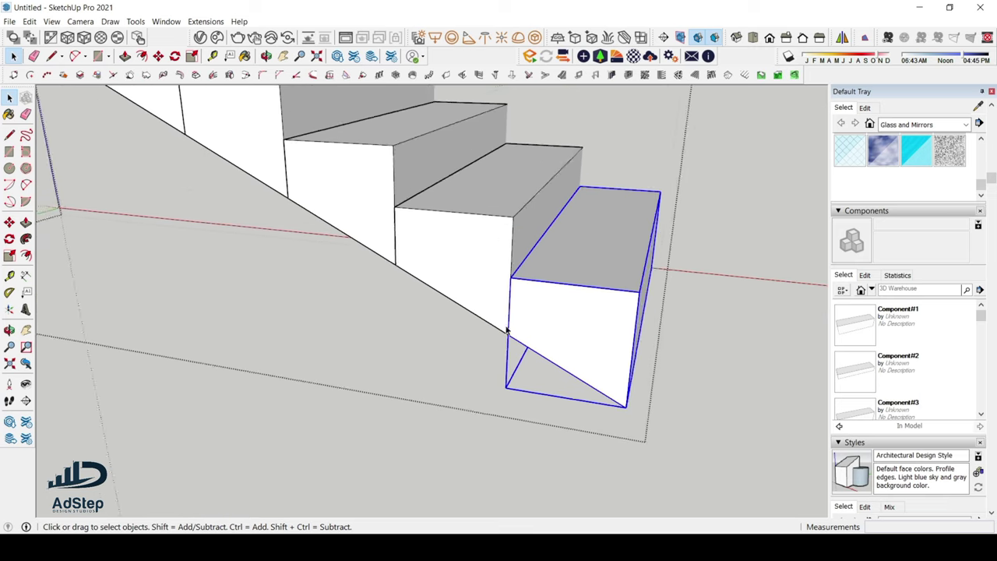
{"action": "scroll", "coordinate": [506, 327], "scroll_direction": "down", "scroll_amount": 2}
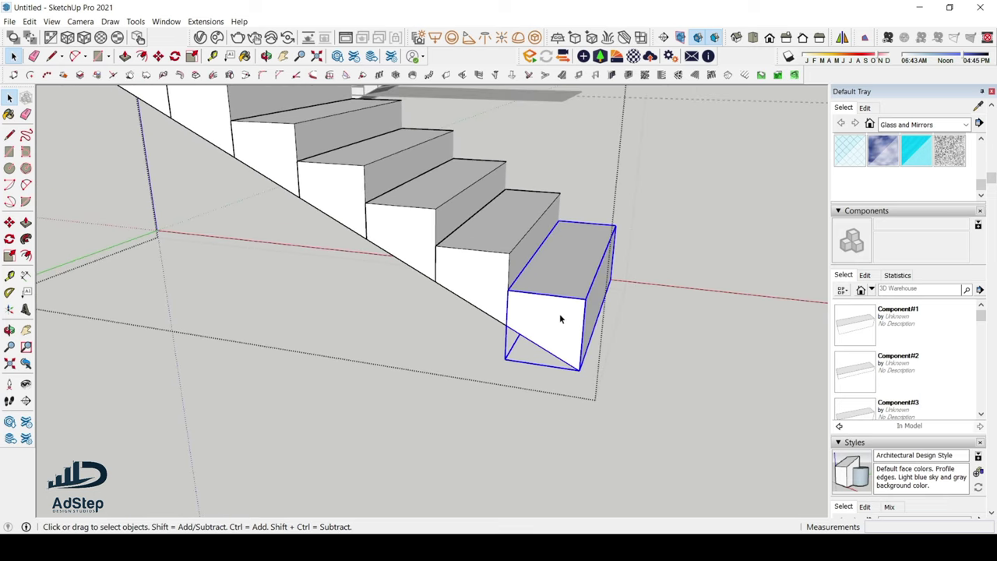
{"action": "double_click", "coordinate": [559, 317]}
{"action": "triple_click", "coordinate": [559, 317]}
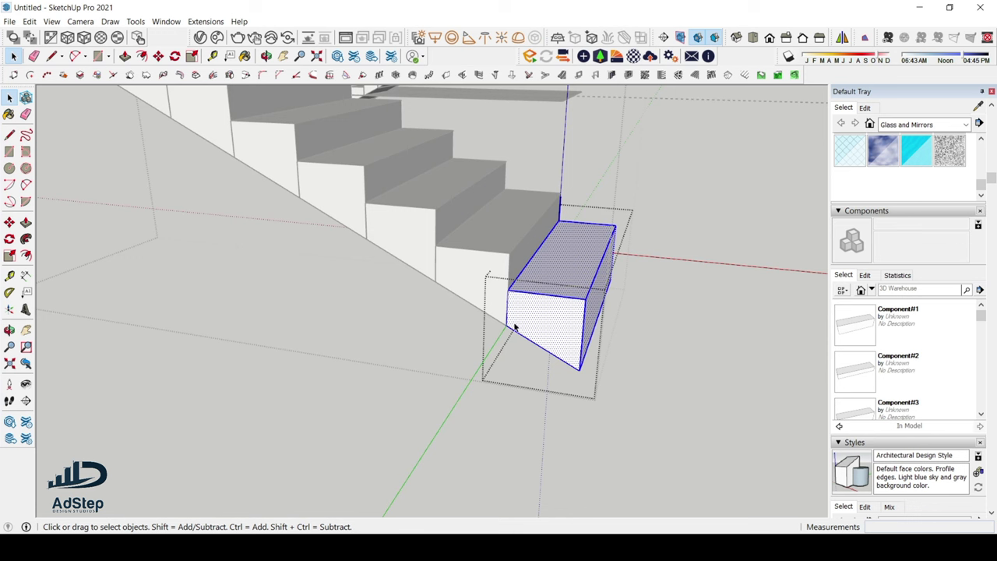
{"action": "key", "text": "l"}
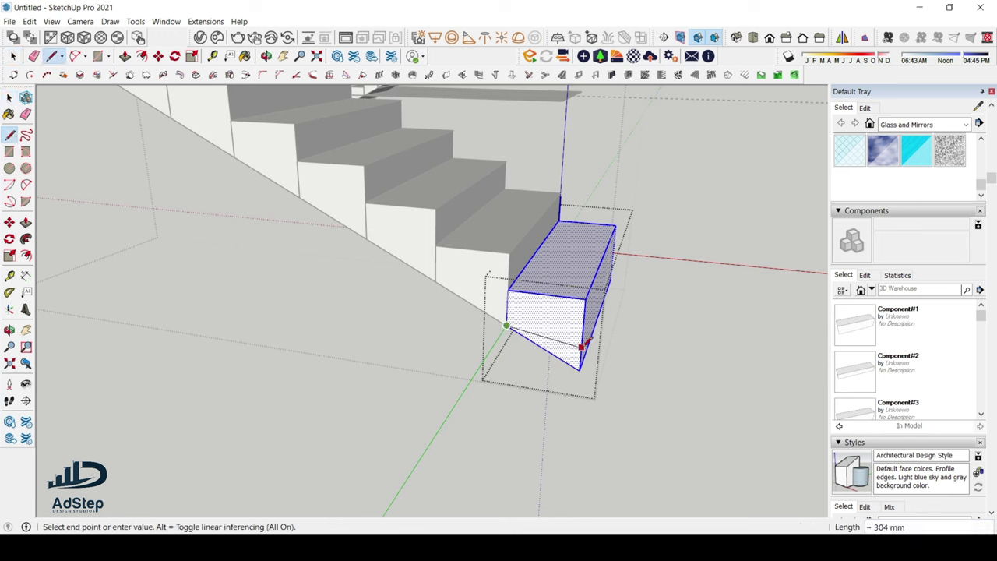
{"action": "left_click", "coordinate": [584, 335]}
{"action": "key", "text": "space"}
{"action": "left_click", "coordinate": [572, 345]}
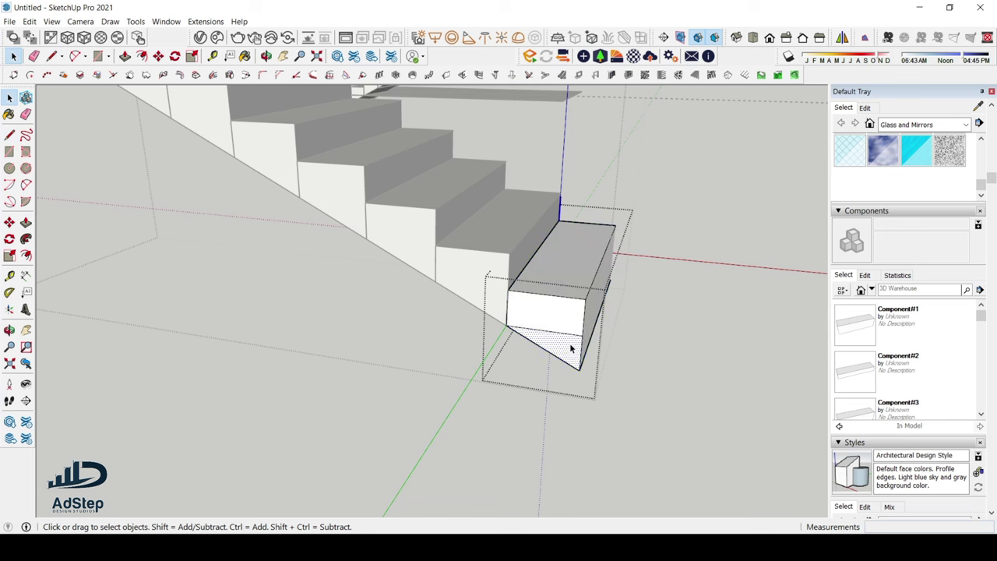
Step: Push/Pull the triangular underside face away, leaving a rectangular step block
{"action": "key", "text": "p"}
{"action": "left_click", "coordinate": [571, 345]}
{"action": "left_click", "coordinate": [623, 255]}
{"action": "key", "text": "space"}
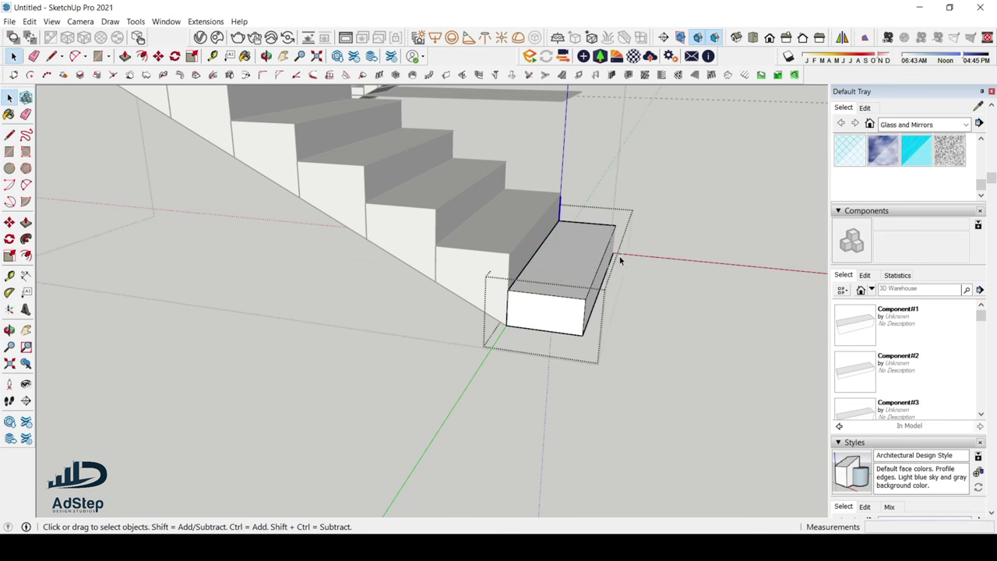
{"action": "scroll", "coordinate": [503, 312], "scroll_direction": "down", "scroll_amount": 8}
Step: Move the lower stair flight by its corner onto the landing beside the upper flight
{"action": "middle_click_drag", "start_coordinate": [596, 287], "coordinate": [475, 393]}
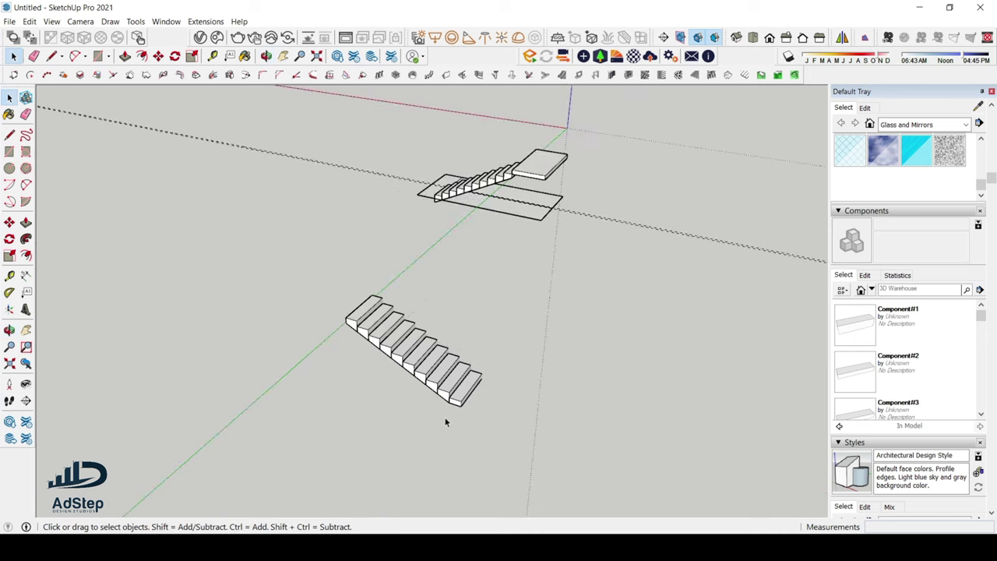
{"action": "scroll", "coordinate": [471, 396], "scroll_direction": "up", "scroll_amount": 4}
{"action": "left_click", "coordinate": [467, 397]}
{"action": "key", "text": "m"}
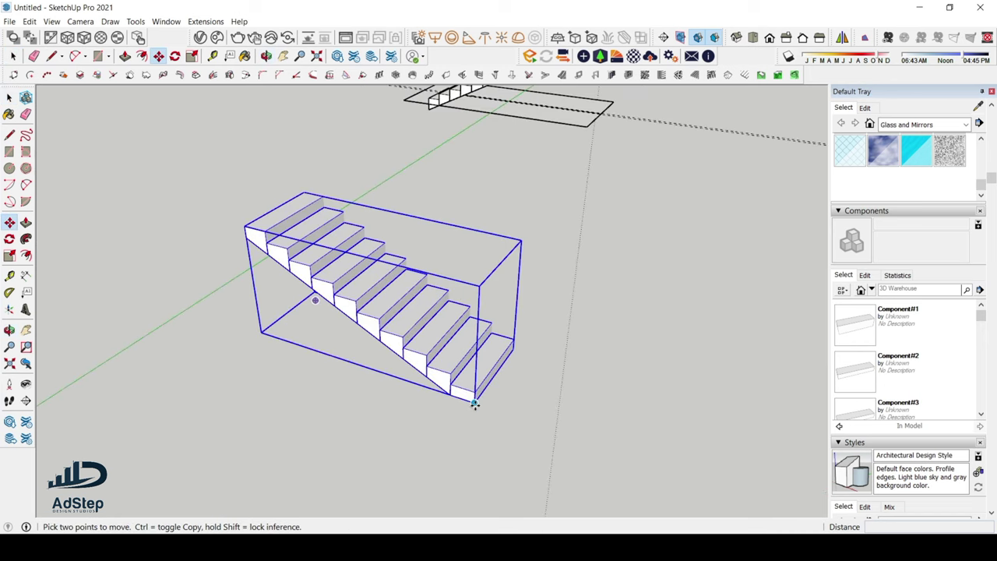
{"action": "left_click", "coordinate": [465, 392]}
{"action": "scroll", "coordinate": [465, 385], "scroll_direction": "down", "scroll_amount": 5}
{"action": "middle_click_drag", "start_coordinate": [448, 367], "coordinate": [267, 374]}
{"action": "scroll", "coordinate": [318, 383], "scroll_direction": "up", "scroll_amount": 5}
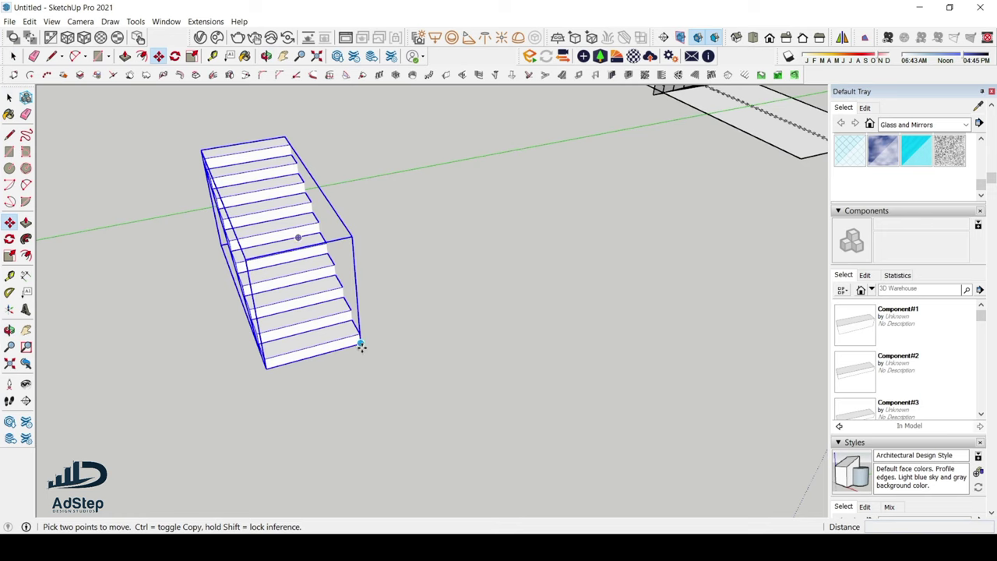
{"action": "scroll", "coordinate": [269, 377], "scroll_direction": "down", "scroll_amount": 6}
{"action": "scroll", "coordinate": [559, 202], "scroll_direction": "up", "scroll_amount": 4}
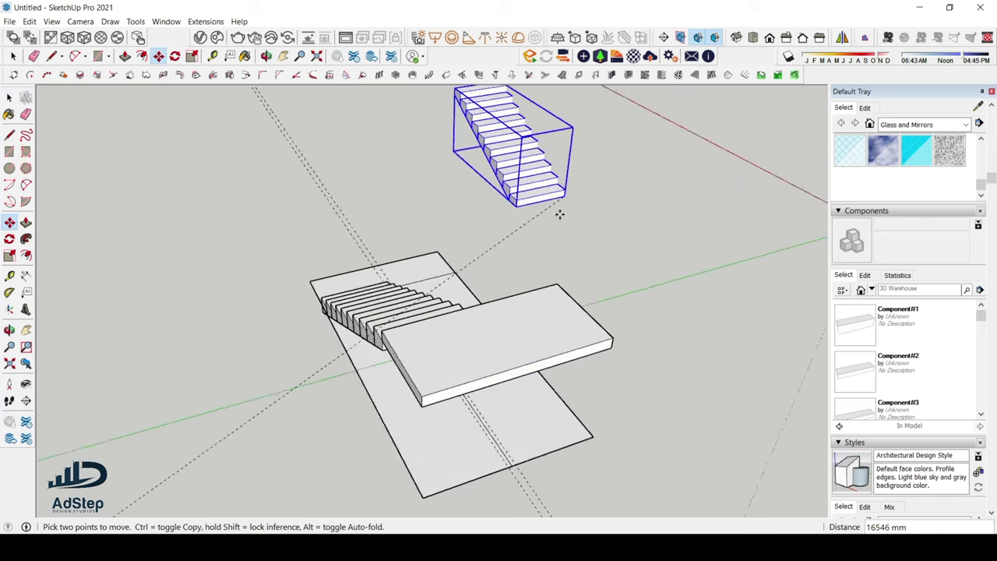
{"action": "left_click", "coordinate": [525, 310]}
{"action": "scroll", "coordinate": [438, 330], "scroll_direction": "down", "scroll_amount": 2}
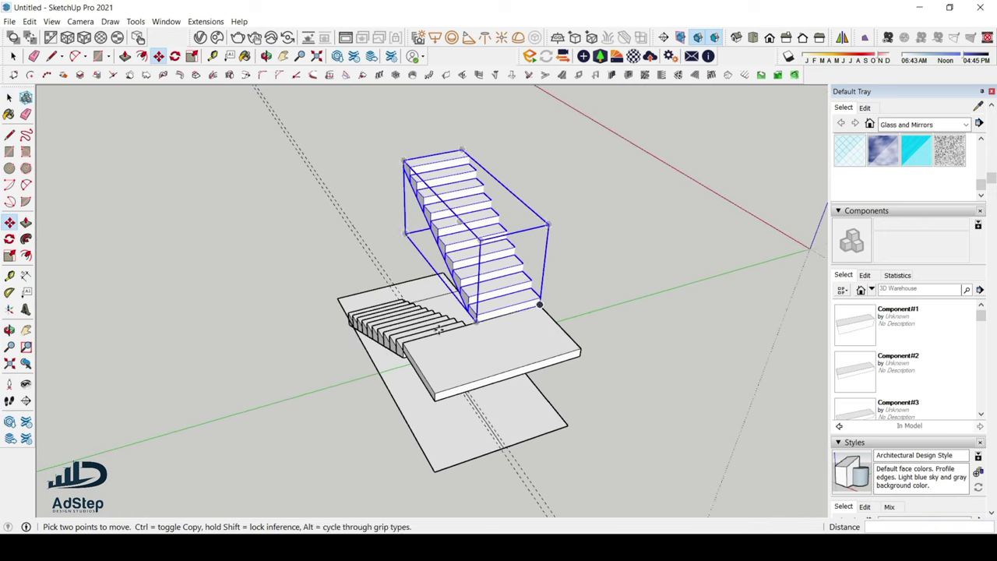
{"action": "middle_click_drag", "start_coordinate": [439, 330], "coordinate": [461, 245]}
Step: Erase the leftover edges inside two steps of the upper flight
{"action": "scroll", "coordinate": [445, 314], "scroll_direction": "up", "scroll_amount": 3}
{"action": "key", "text": "space"}
{"action": "scroll", "coordinate": [445, 314], "scroll_direction": "down", "scroll_amount": 2}
{"action": "scroll", "coordinate": [461, 245], "scroll_direction": "up", "scroll_amount": 5}
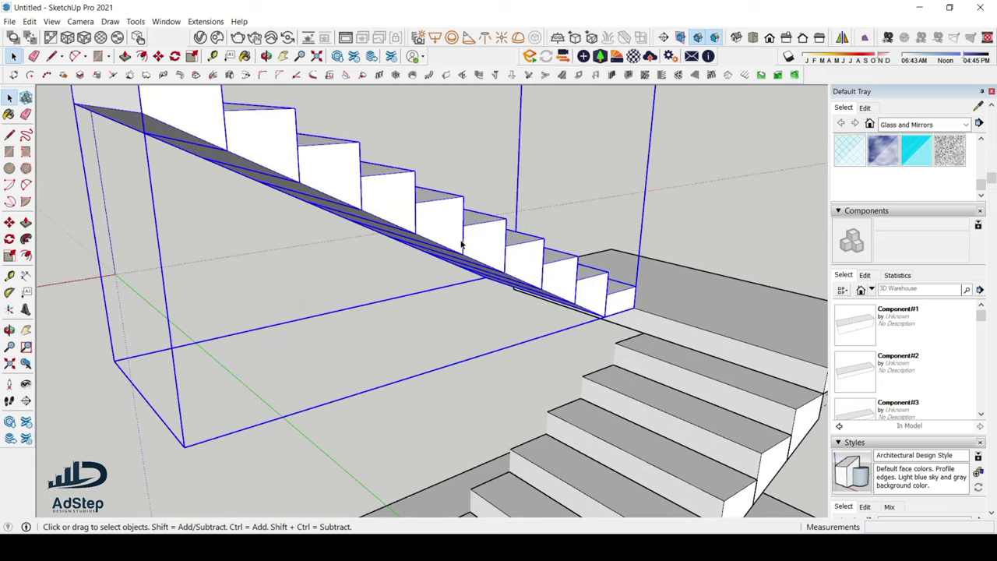
{"action": "double_click", "coordinate": [465, 248]}
{"action": "double_click", "coordinate": [465, 248]}
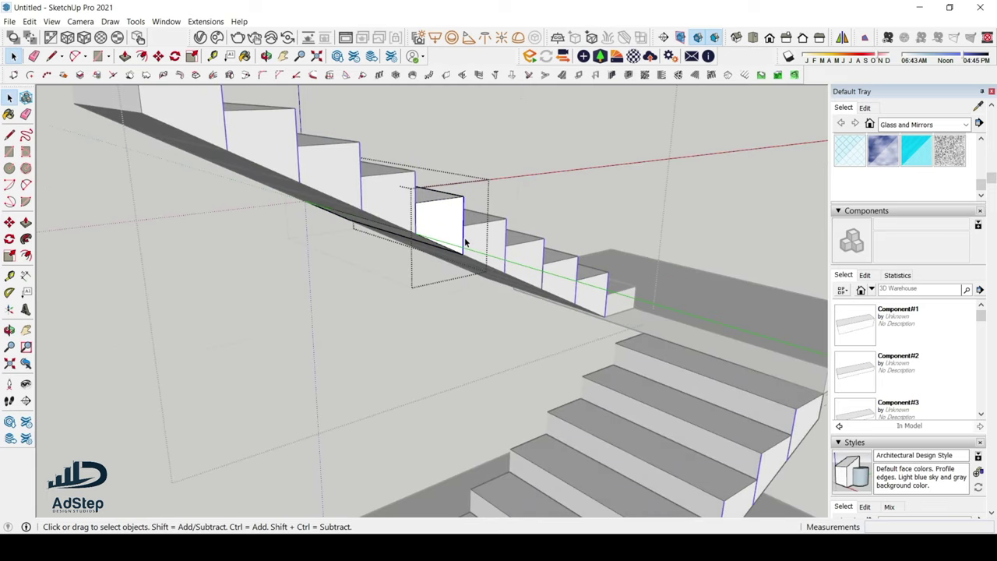
{"action": "key", "text": "e"}
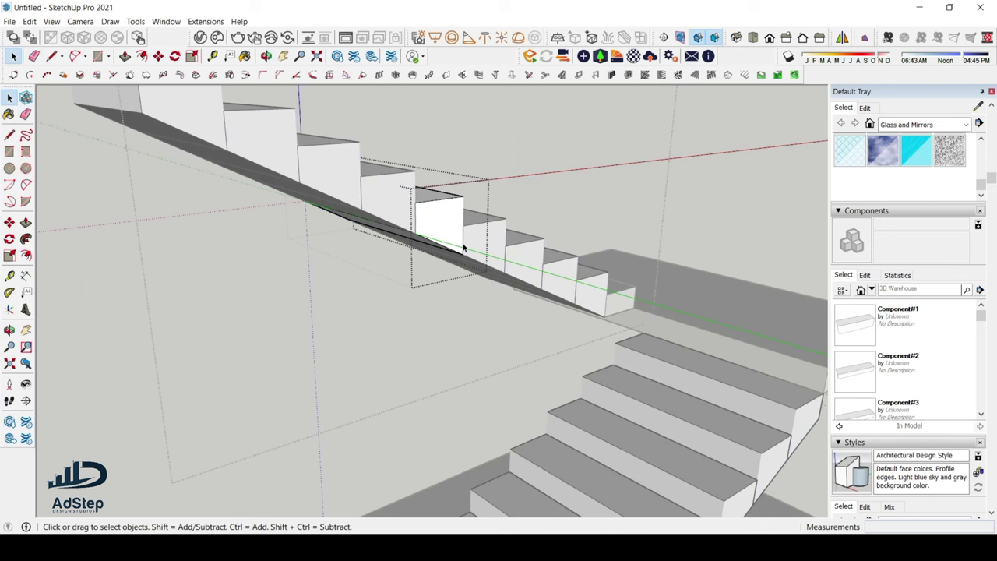
{"action": "left_click", "coordinate": [543, 282]}
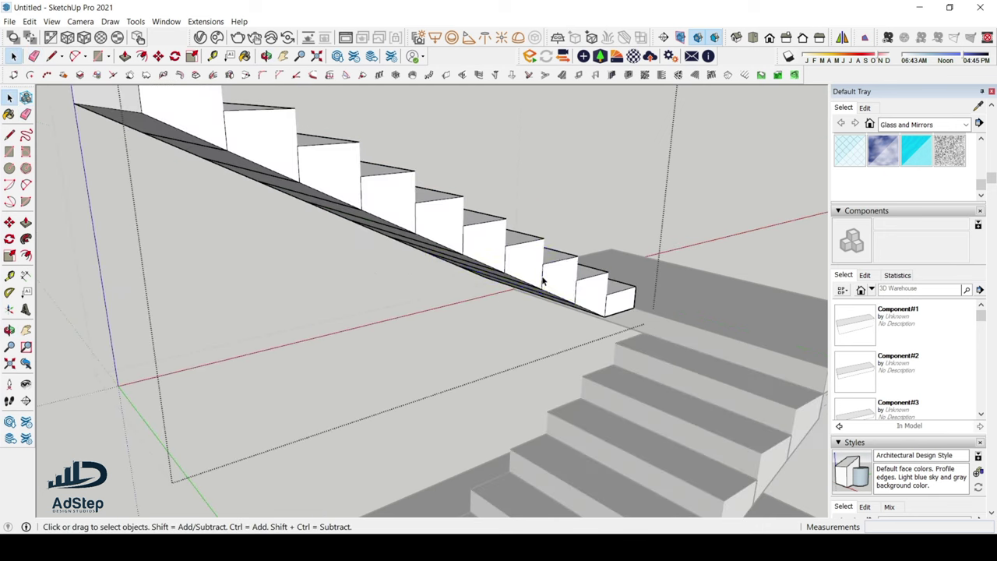
{"action": "double_click", "coordinate": [542, 282]}
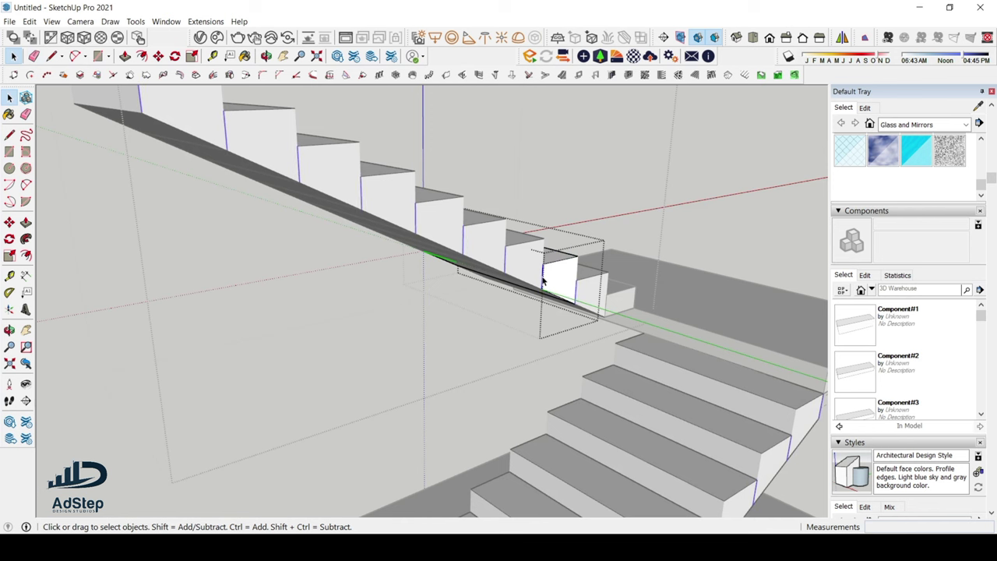
{"action": "key", "text": "e"}
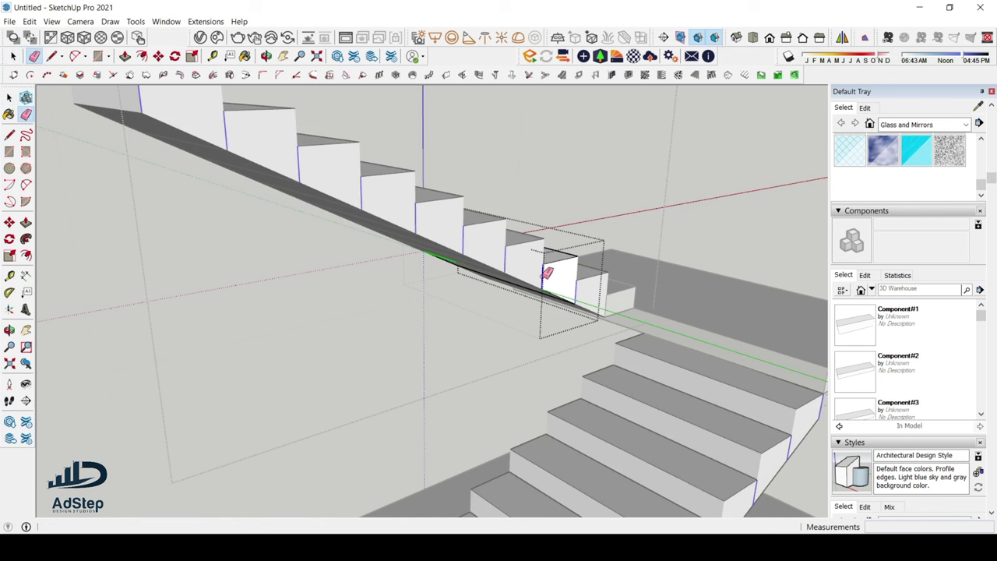
{"action": "scroll", "coordinate": [547, 272], "scroll_direction": "down", "scroll_amount": 10}
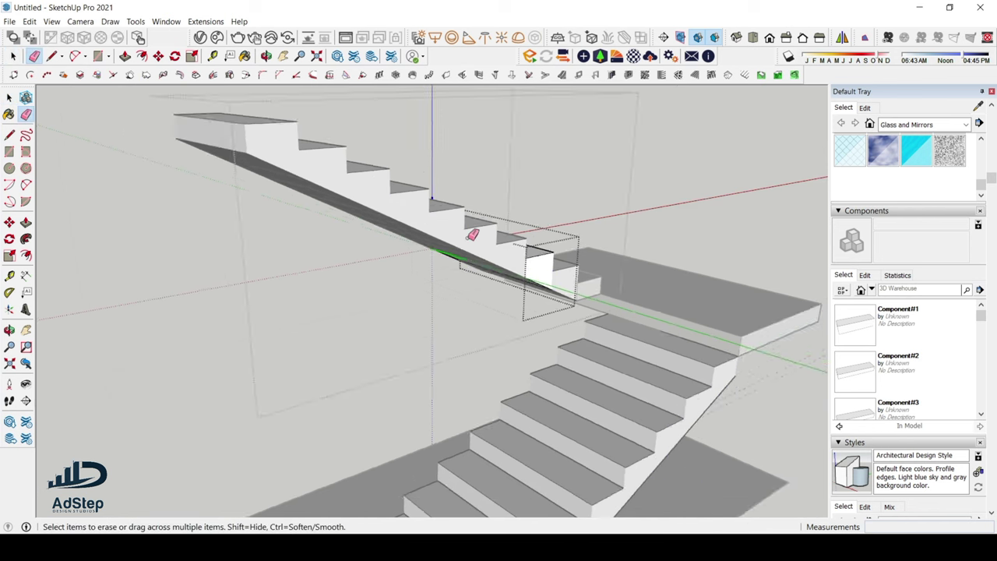
{"action": "key", "text": "space"}
{"action": "left_click", "coordinate": [608, 224]}
Step: Orbit beneath the flight and select the component under the slab
{"action": "middle_click_drag", "start_coordinate": [607, 224], "coordinate": [405, 283]}
{"action": "scroll", "coordinate": [498, 321], "scroll_direction": "up", "scroll_amount": 5}
{"action": "scroll", "coordinate": [498, 321], "scroll_direction": "up", "scroll_amount": 3}
{"action": "middle_click_drag", "start_coordinate": [545, 292], "coordinate": [561, 140]}
{"action": "scroll", "coordinate": [534, 286], "scroll_direction": "up", "scroll_amount": 3}
{"action": "left_click", "coordinate": [537, 288]}
Step: Make the inner box component under the flight unique
{"action": "double_click", "coordinate": [546, 290]}
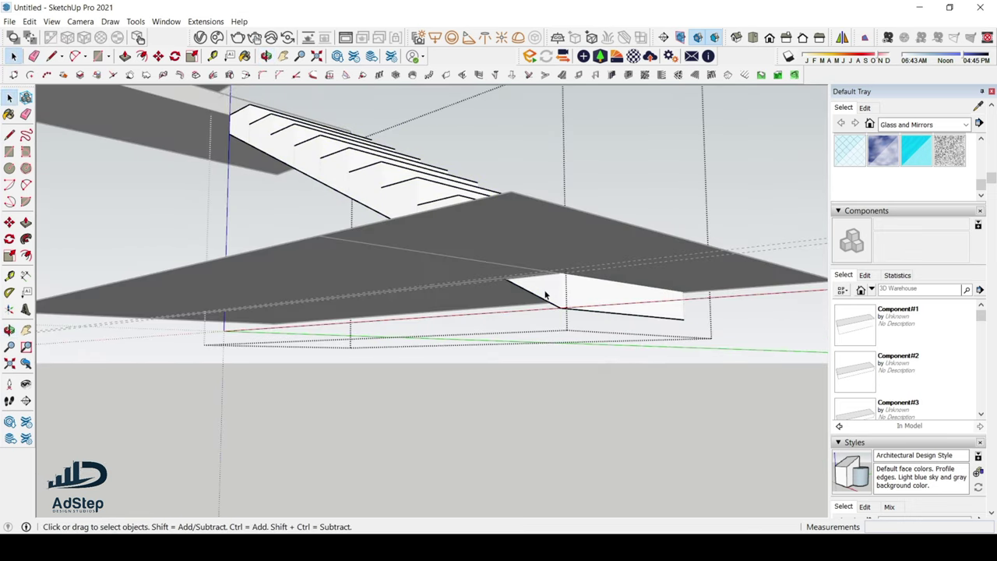
{"action": "left_click", "coordinate": [545, 291]}
{"action": "right_click", "coordinate": [545, 292]}
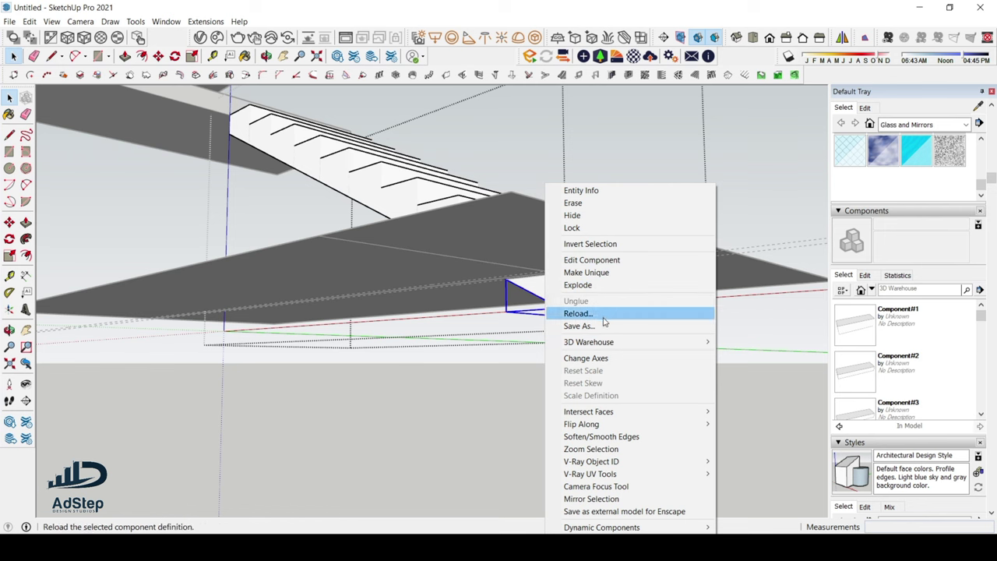
{"action": "left_click", "coordinate": [597, 274]}
{"action": "scroll", "coordinate": [545, 285], "scroll_direction": "up", "scroll_amount": 3}
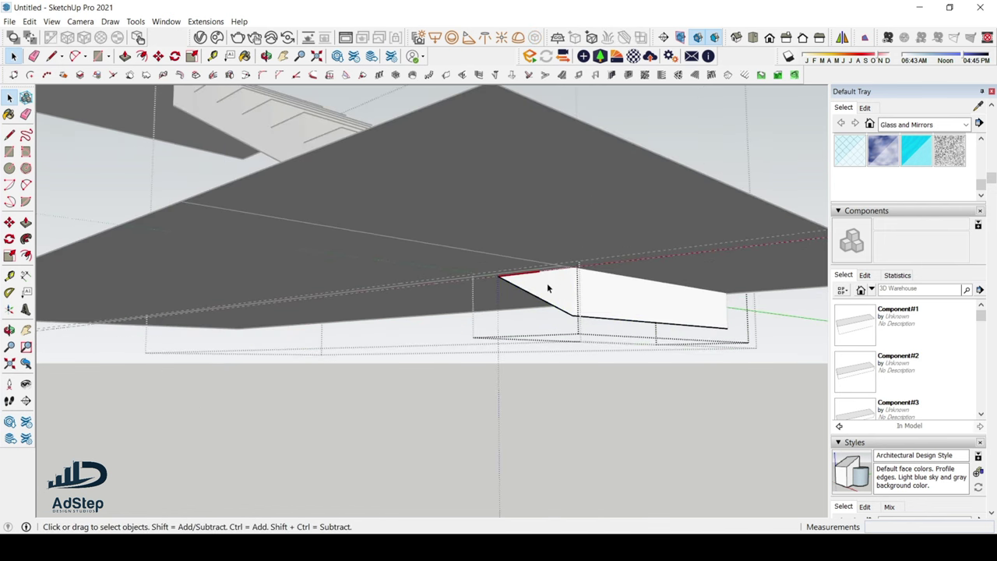
Step: Push/Pull the box's triangular face away
{"action": "key", "text": "p"}
{"action": "left_click", "coordinate": [572, 294]}
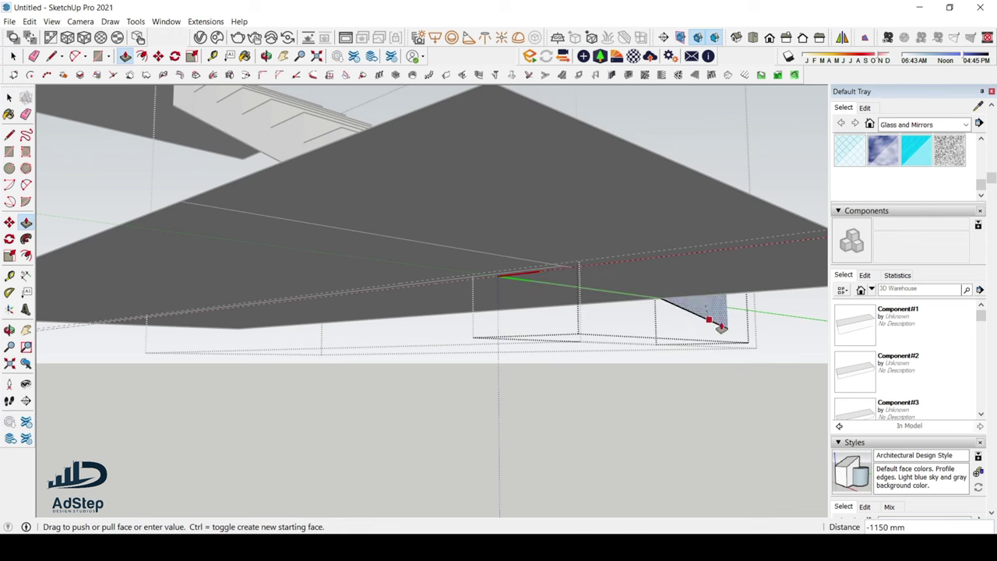
{"action": "left_click", "coordinate": [715, 329]}
{"action": "scroll", "coordinate": [498, 280], "scroll_direction": "down", "scroll_amount": 3}
{"action": "middle_click_drag", "start_coordinate": [498, 281], "coordinate": [724, 313]}
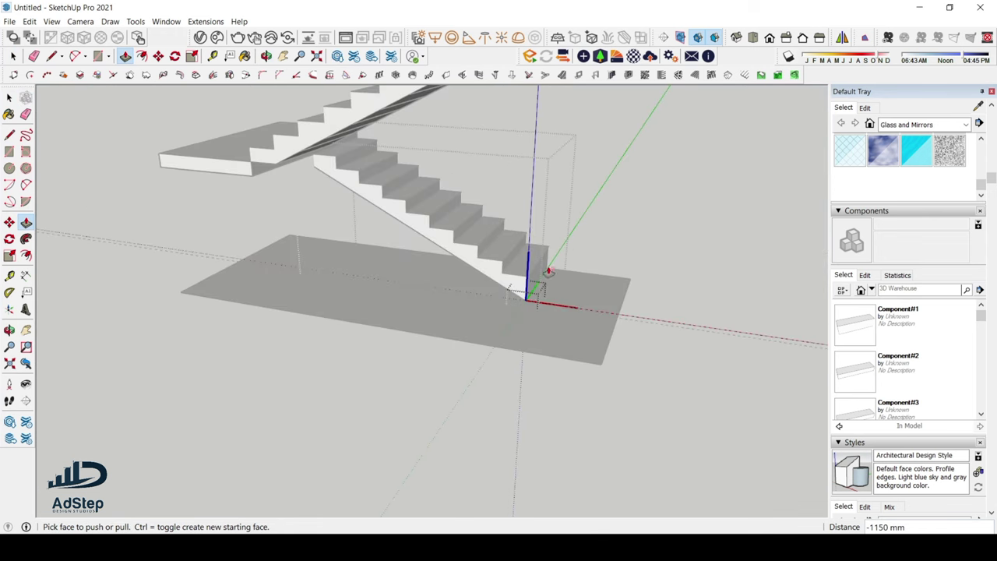
{"action": "scroll", "coordinate": [538, 272], "scroll_direction": "up", "scroll_amount": 5}
{"action": "middle_click_drag", "start_coordinate": [532, 291], "coordinate": [498, 241]}
Step: Add a line at the edge endpoint and pull the box face out about 1150 mm
{"action": "key", "text": "p"}
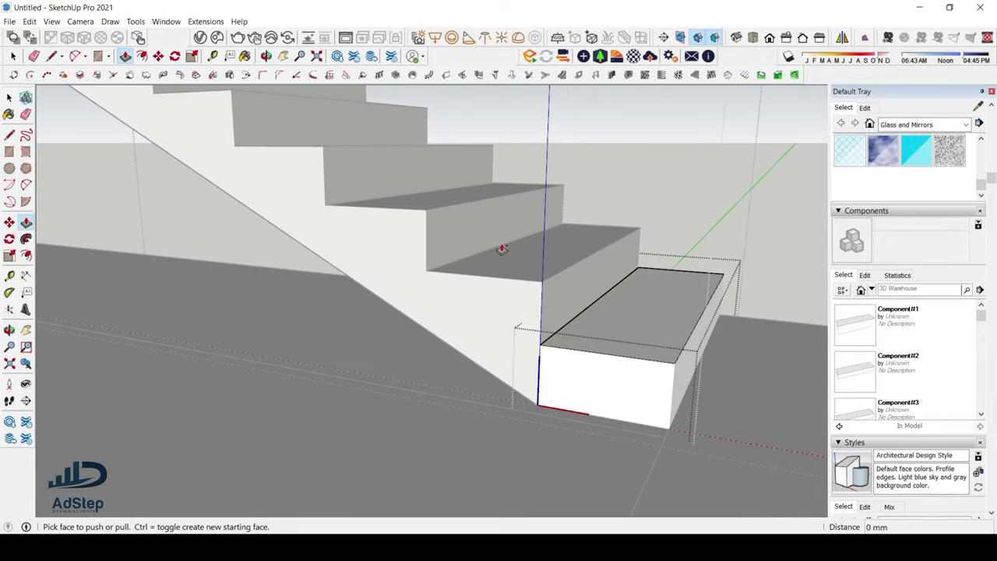
{"action": "scroll", "coordinate": [501, 245], "scroll_direction": "down", "scroll_amount": 3}
{"action": "middle_click_drag", "start_coordinate": [574, 307], "coordinate": [549, 320]}
{"action": "key", "text": "space"}
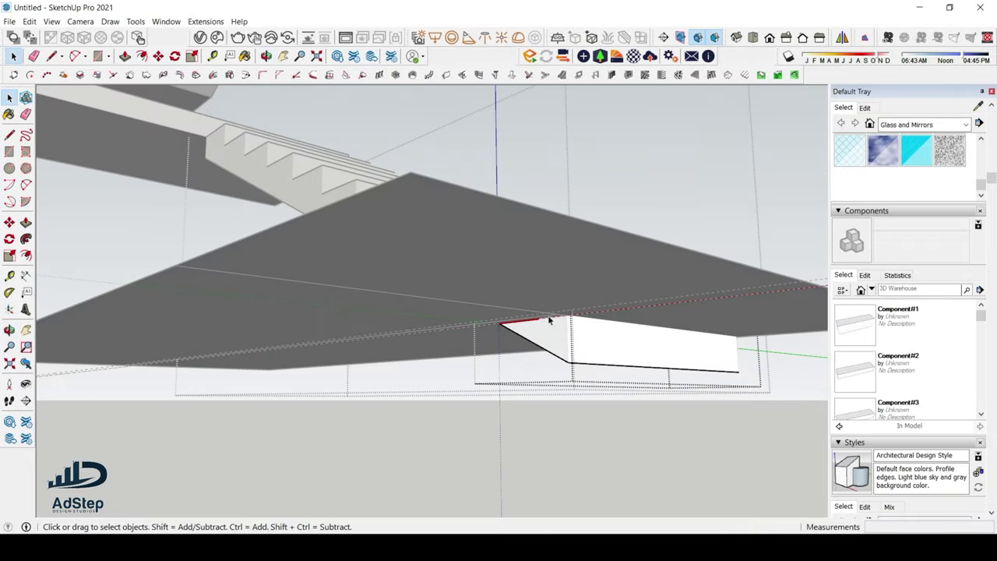
{"action": "key", "text": "l"}
{"action": "left_click", "coordinate": [567, 314]}
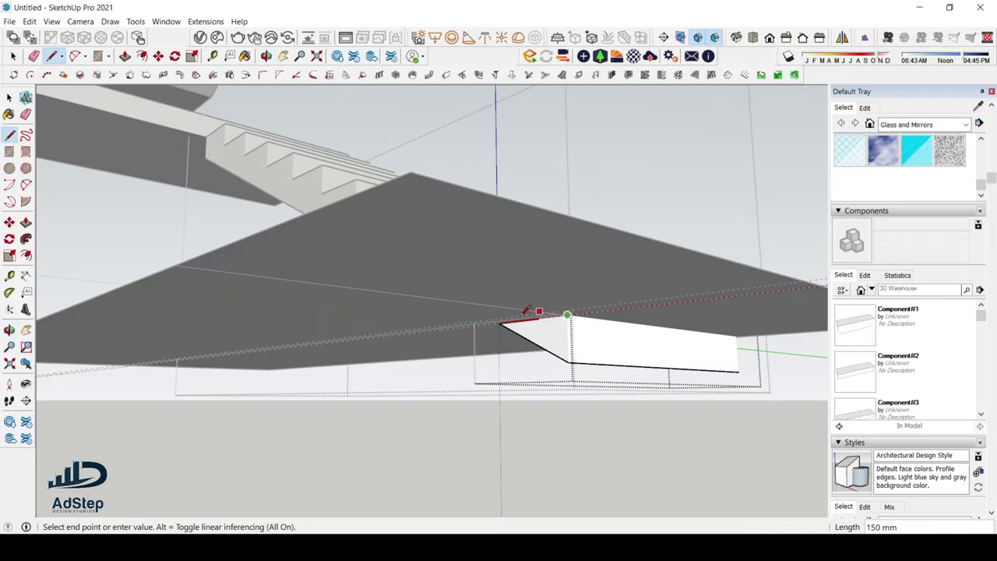
{"action": "key", "text": "space"}
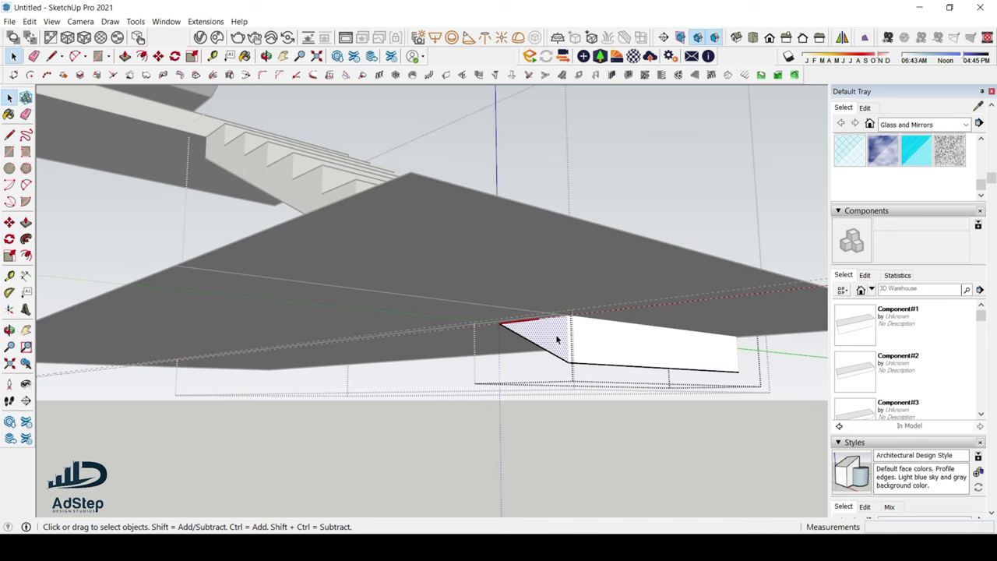
{"action": "key", "text": "p"}
{"action": "middle_click_drag", "start_coordinate": [556, 340], "coordinate": [648, 344]}
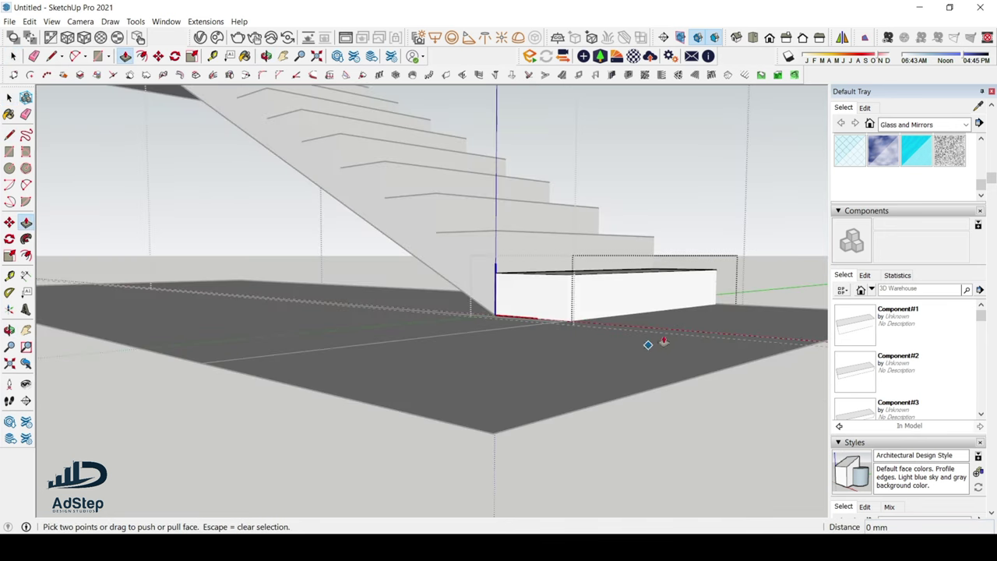
{"action": "left_click", "coordinate": [715, 288]}
{"action": "middle_click_drag", "start_coordinate": [714, 288], "coordinate": [589, 298]}
{"action": "left_click", "coordinate": [616, 292]}
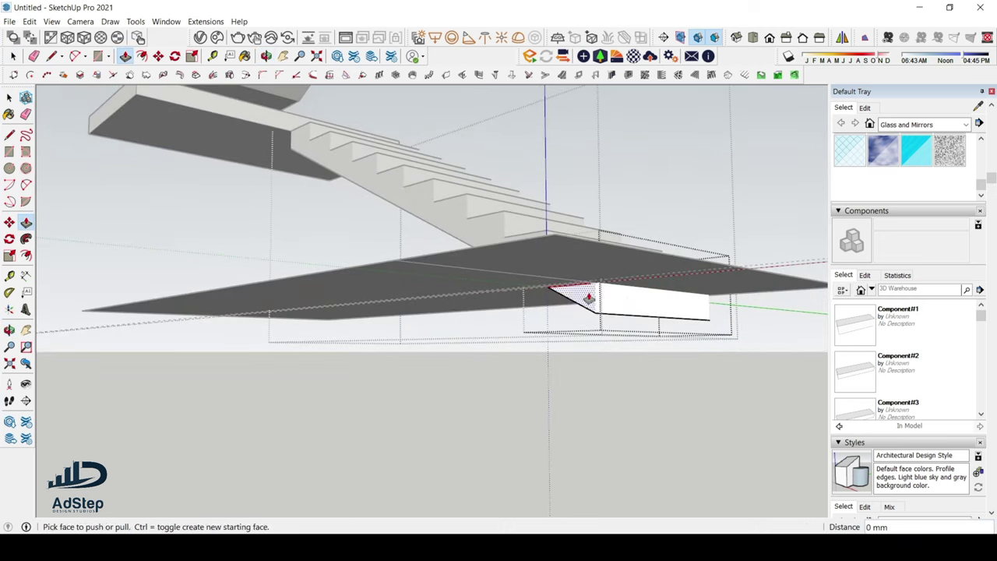
Step: Extrude the wedge face under the landing about 1150 mm
{"action": "left_click", "coordinate": [589, 298]}
{"action": "left_click", "coordinate": [705, 317]}
{"action": "middle_click_drag", "start_coordinate": [706, 317], "coordinate": [480, 316]}
{"action": "scroll", "coordinate": [498, 311], "scroll_direction": "up", "scroll_amount": 3}
{"action": "scroll", "coordinate": [479, 316], "scroll_direction": "down", "scroll_amount": 5}
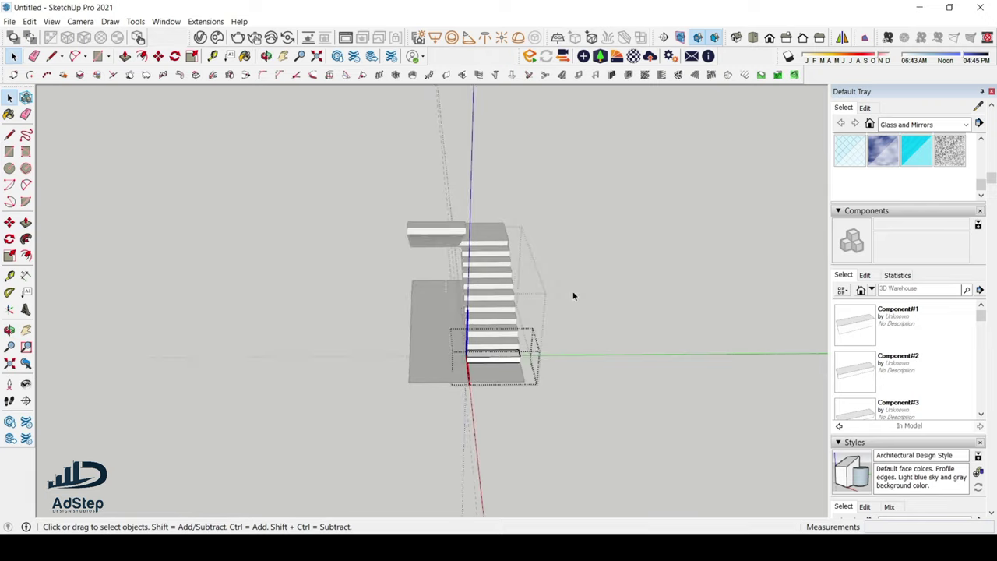
Step: Erase the dashed guide lines on the floor beside the lower flight
{"action": "middle_click_drag", "start_coordinate": [573, 296], "coordinate": [652, 300]}
{"action": "scroll", "coordinate": [536, 363], "scroll_direction": "up", "scroll_amount": 5}
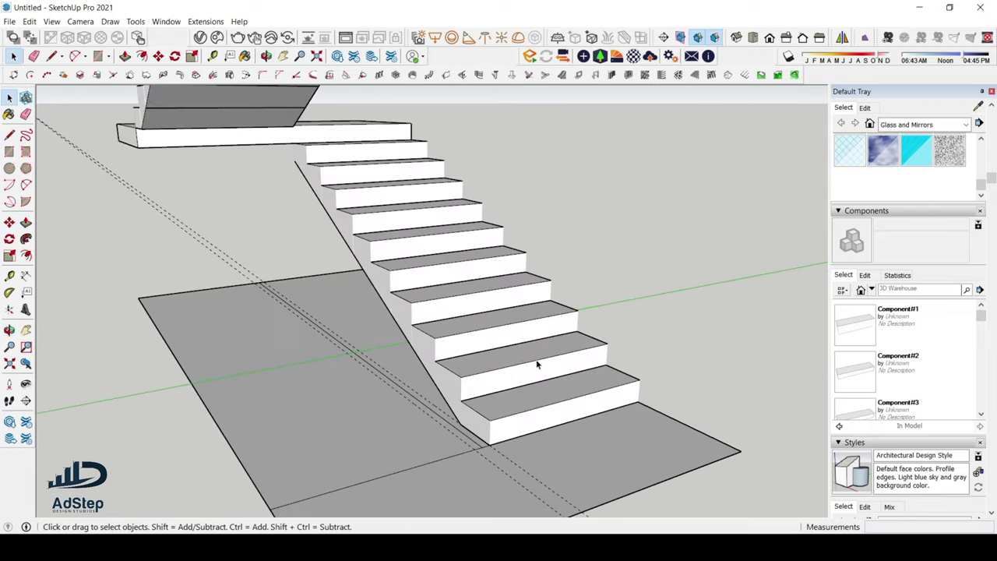
{"action": "middle_click_drag", "start_coordinate": [536, 363], "coordinate": [475, 327]}
{"action": "scroll", "coordinate": [511, 300], "scroll_direction": "down", "scroll_amount": 3}
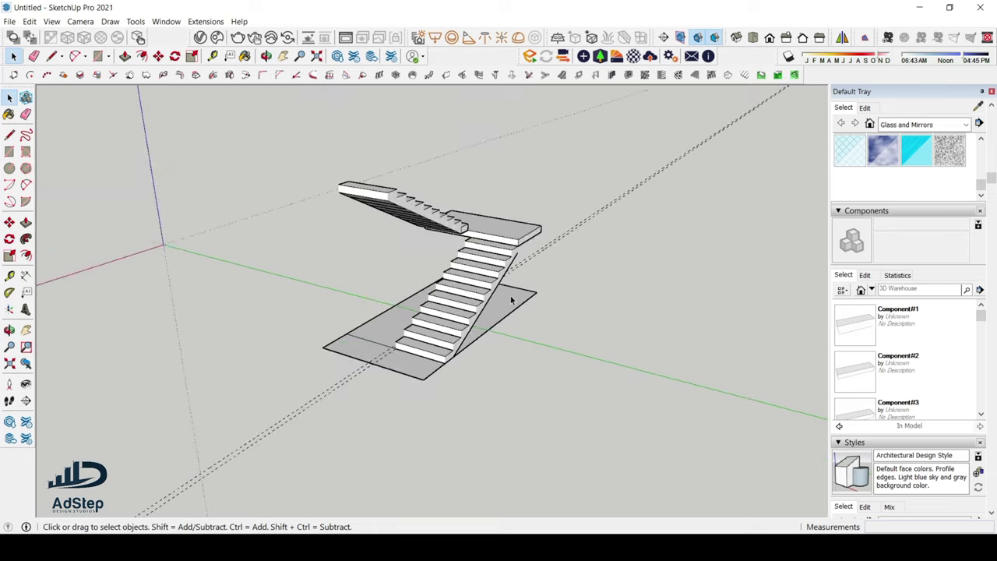
{"action": "middle_click_drag", "start_coordinate": [512, 300], "coordinate": [467, 311]}
{"action": "scroll", "coordinate": [454, 314], "scroll_direction": "up", "scroll_amount": 5}
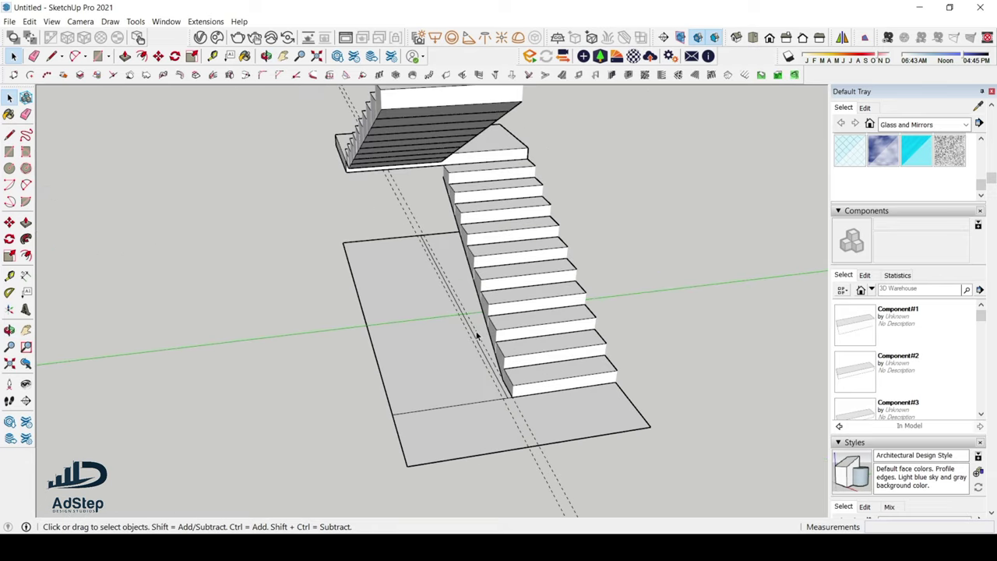
{"action": "key", "text": "e"}
{"action": "scroll", "coordinate": [480, 330], "scroll_direction": "up", "scroll_amount": 3}
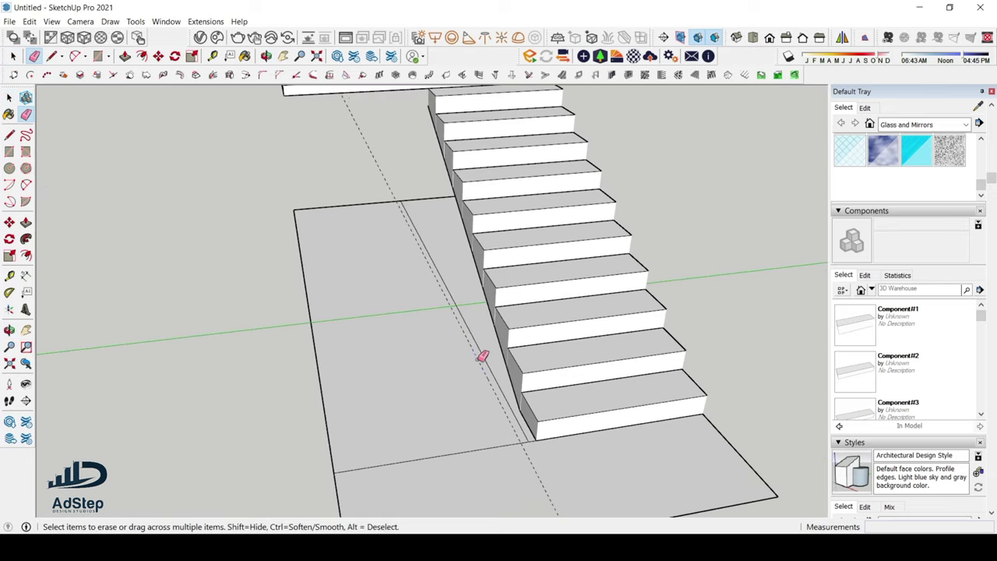
{"action": "key", "text": "space"}
{"action": "scroll", "coordinate": [483, 360], "scroll_direction": "down", "scroll_amount": 3}
{"action": "mouse_move", "coordinate": [461, 351]}
{"action": "middle_mouse_down"}
{"action": "mouse_move", "coordinate": [467, 356]}
{"action": "mouse_move", "coordinate": [436, 341]}
{"action": "mouse_move", "coordinate": [507, 361]}
{"action": "mouse_move", "coordinate": [569, 362]}
{"action": "middle_mouse_up"}
Step: Orbit around the lower flight and select the floor slab and upper flight to check them
{"action": "scroll", "coordinate": [546, 377], "scroll_direction": "down", "scroll_amount": 5}
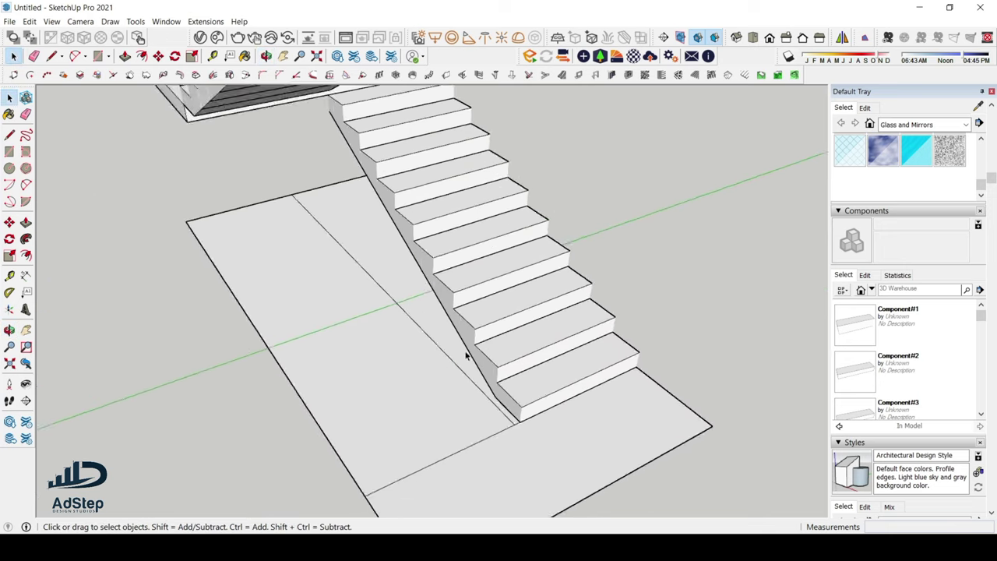
{"action": "middle_click_drag", "start_coordinate": [520, 314], "coordinate": [541, 436]}
{"action": "scroll", "coordinate": [562, 350], "scroll_direction": "up", "scroll_amount": 3}
{"action": "scroll", "coordinate": [562, 349], "scroll_direction": "up", "scroll_amount": 3}
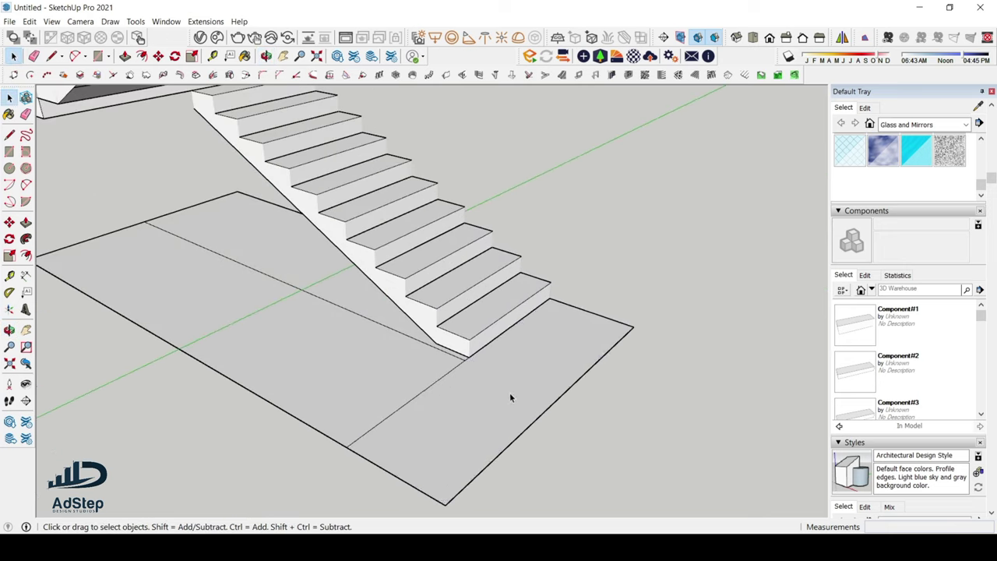
{"action": "left_click", "coordinate": [509, 393]}
{"action": "scroll", "coordinate": [472, 345], "scroll_direction": "down", "scroll_amount": 5}
{"action": "left_click", "coordinate": [361, 194]}
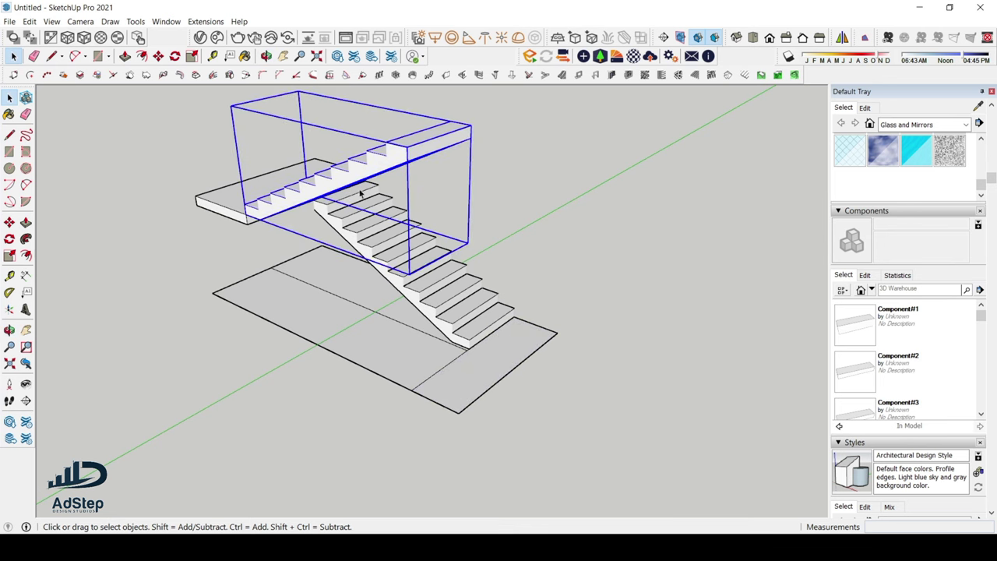
{"action": "scroll", "coordinate": [446, 309], "scroll_direction": "down", "scroll_amount": 2}
{"action": "scroll", "coordinate": [490, 327], "scroll_direction": "up", "scroll_amount": 6}
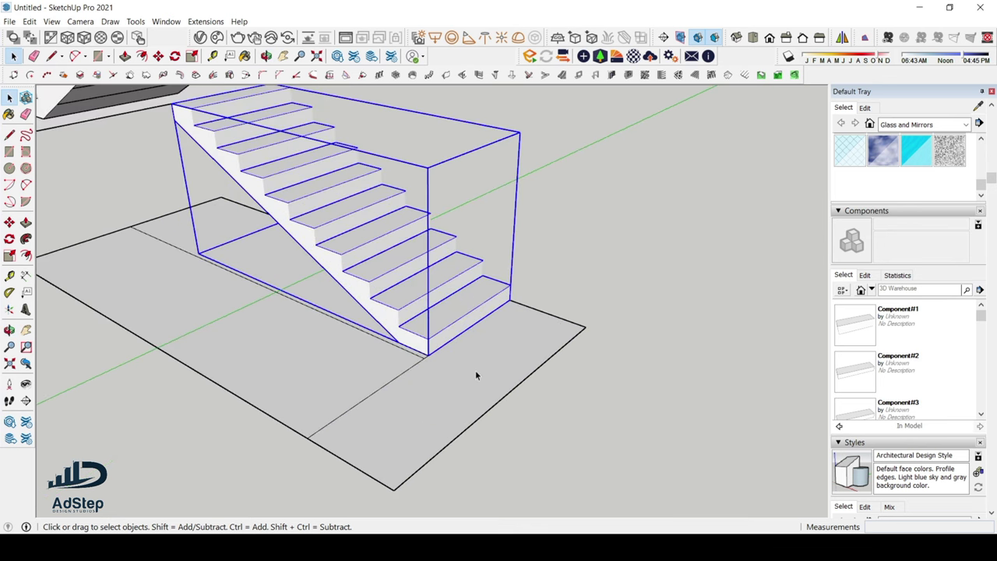
{"action": "left_click", "coordinate": [475, 371]}
{"action": "scroll", "coordinate": [498, 390], "scroll_direction": "up", "scroll_amount": 2}
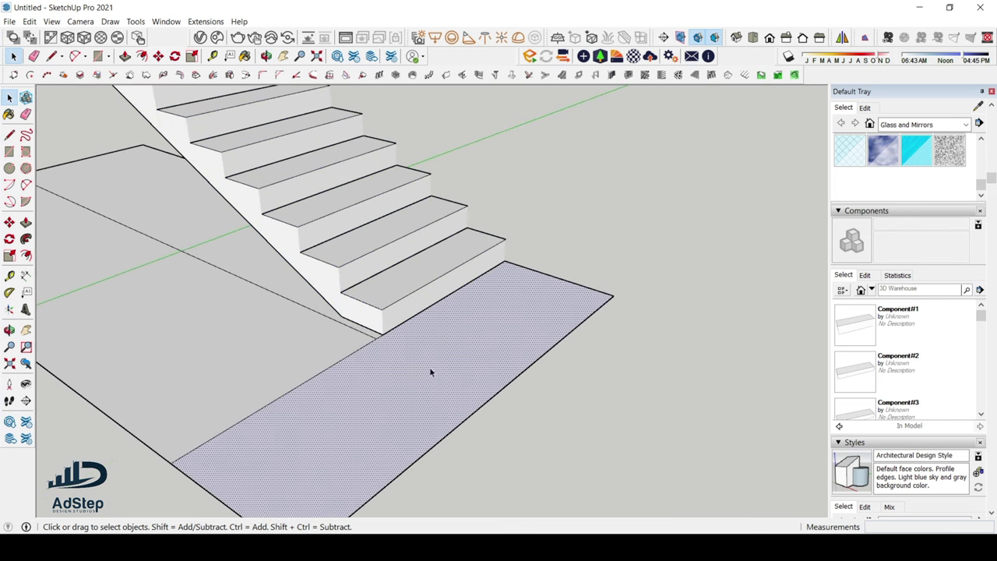
{"action": "scroll", "coordinate": [383, 309], "scroll_direction": "up", "scroll_amount": 2}
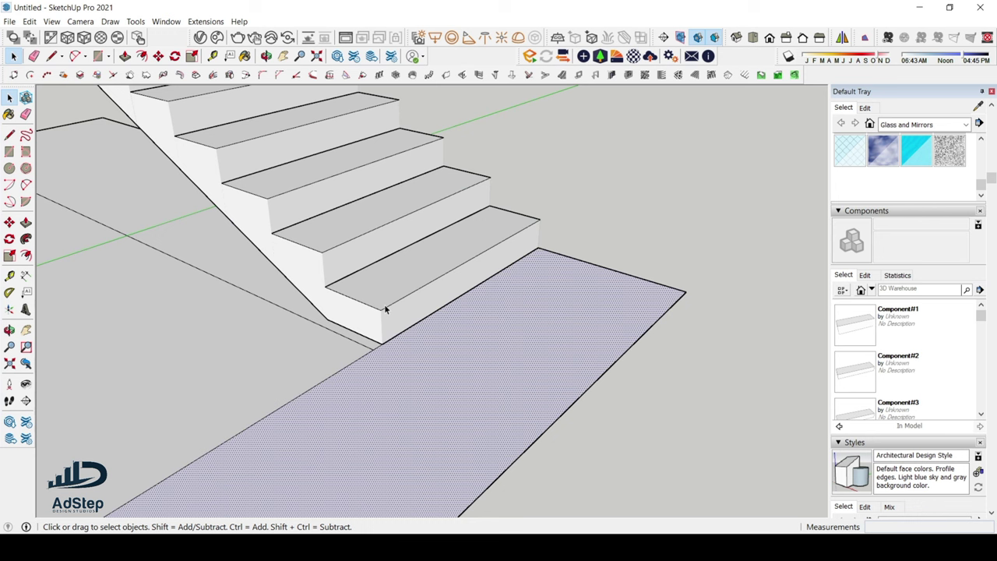
Step: Draw a small circle on the floor in front of the bottom step
{"action": "key", "text": "c"}
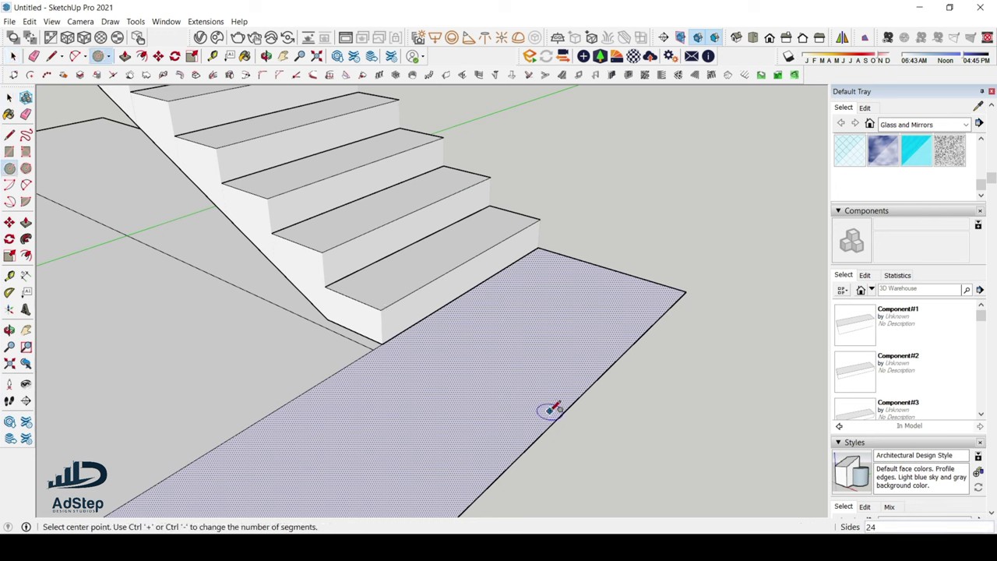
{"action": "left_click", "coordinate": [541, 405]}
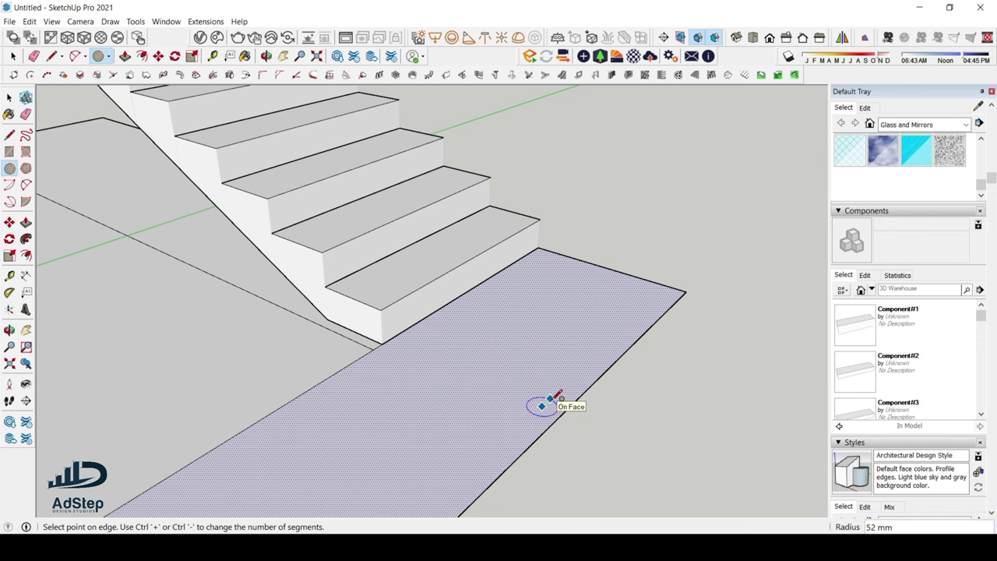
{"action": "scroll", "coordinate": [551, 398], "scroll_direction": "up", "scroll_amount": 1}
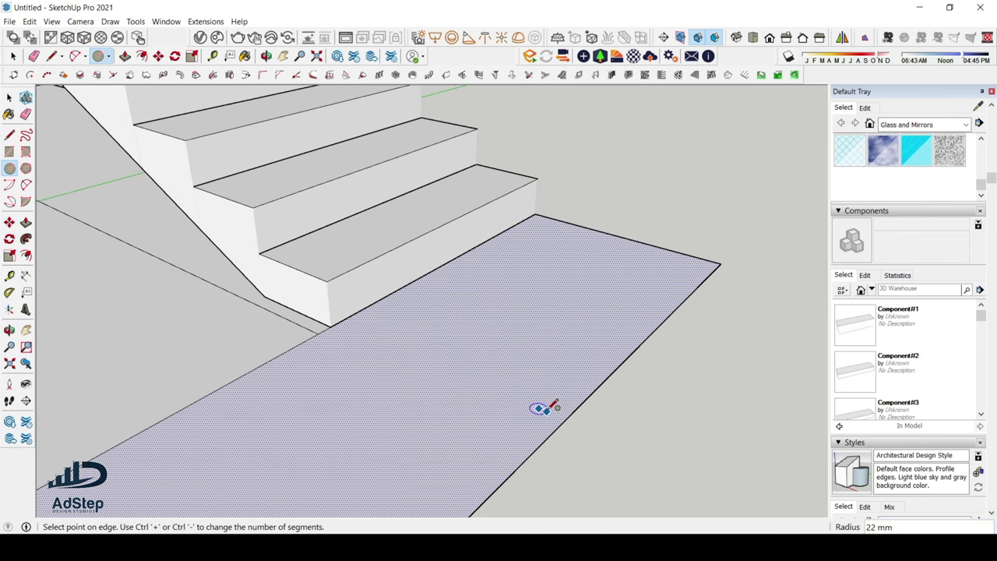
{"action": "left_click", "coordinate": [549, 407]}
{"action": "key", "text": "space"}
{"action": "scroll", "coordinate": [541, 411], "scroll_direction": "up", "scroll_amount": 1}
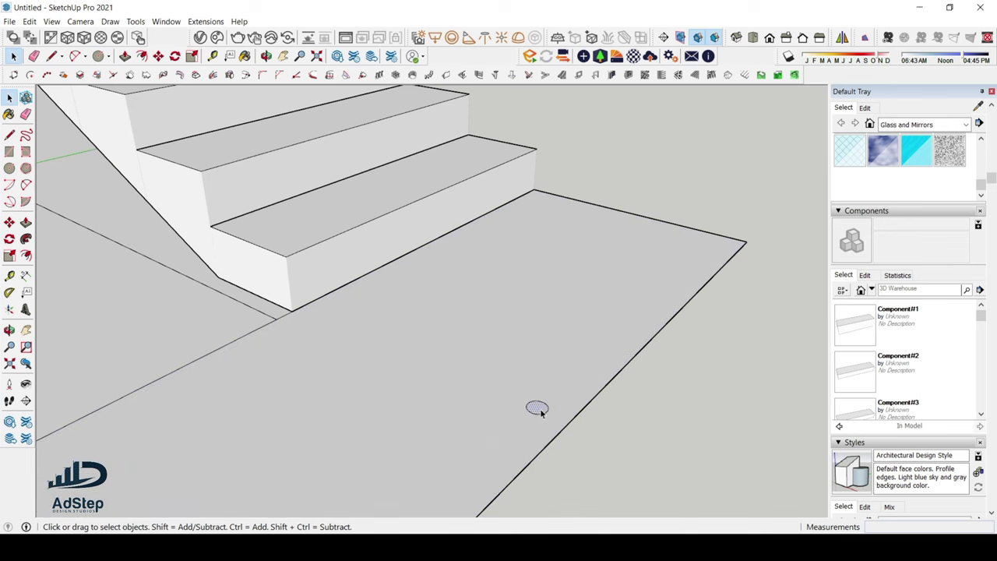
Step: Test-pull the circle into a cylinder, then undo back to the flat circle
{"action": "key", "text": "p"}
{"action": "left_click", "coordinate": [536, 408]}
{"action": "scroll", "coordinate": [536, 405], "scroll_direction": "down", "scroll_amount": 2}
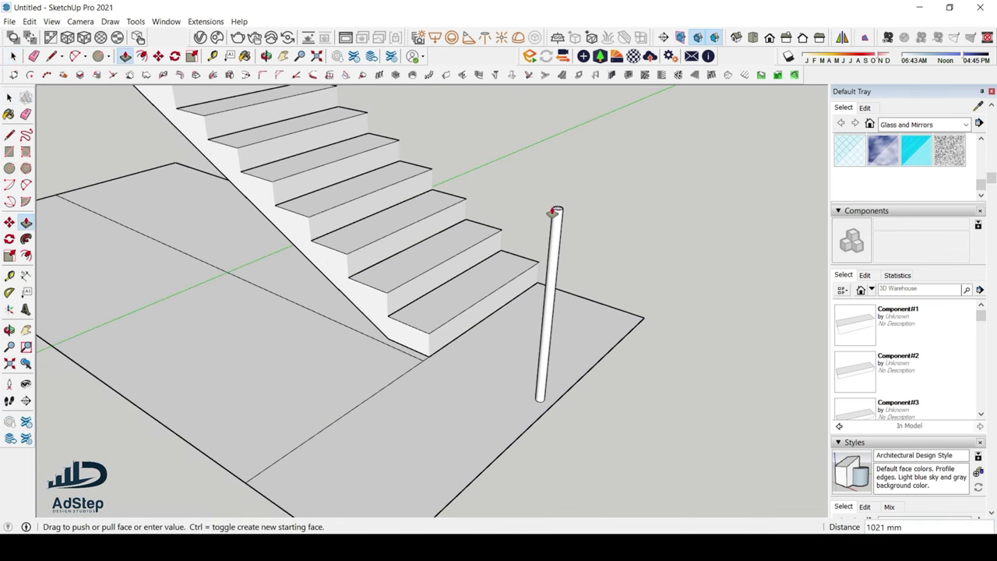
{"action": "left_click", "coordinate": [553, 211]}
{"action": "scroll", "coordinate": [562, 278], "scroll_direction": "down", "scroll_amount": 2}
{"action": "middle_click_drag", "start_coordinate": [563, 278], "coordinate": [662, 311]}
{"action": "scroll", "coordinate": [557, 283], "scroll_direction": "up", "scroll_amount": 3}
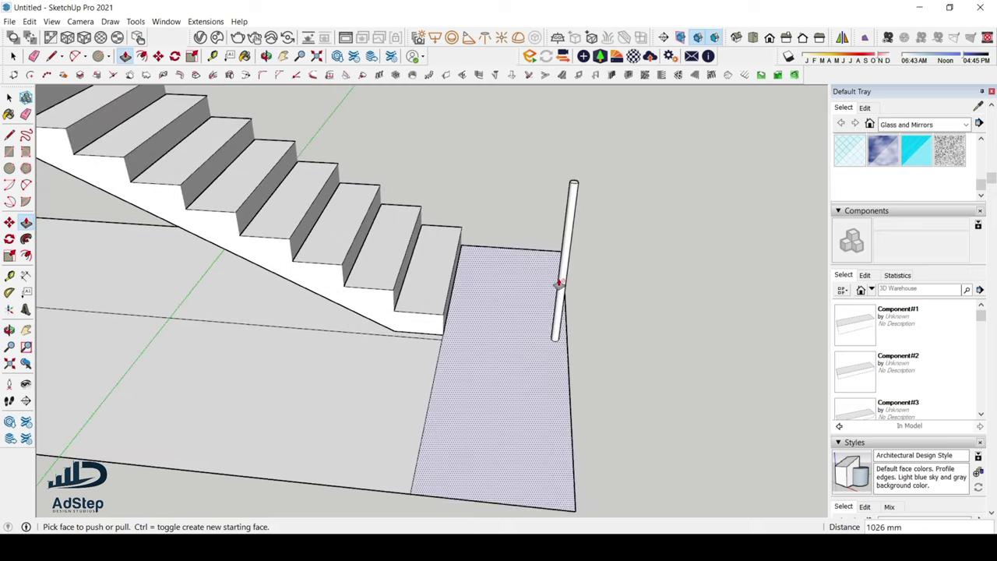
{"action": "scroll", "coordinate": [558, 284], "scroll_direction": "up", "scroll_amount": 2}
{"action": "key", "text": "ctrl+z"}
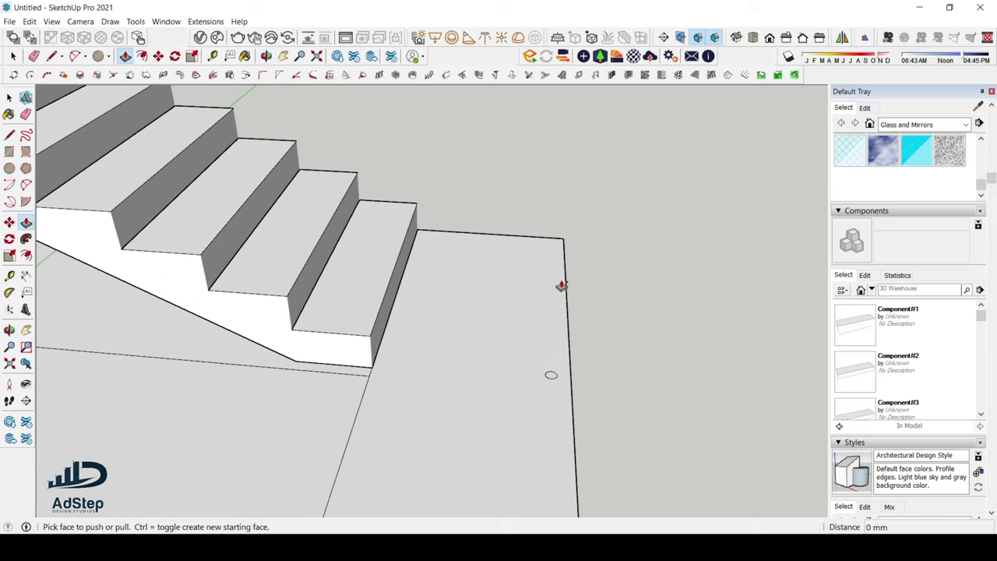
{"action": "key", "text": "space"}
{"action": "scroll", "coordinate": [545, 374], "scroll_direction": "up", "scroll_amount": 3}
Step: Group the circle and copy it onto the bottom stair tread
{"action": "right_click", "coordinate": [565, 374]}
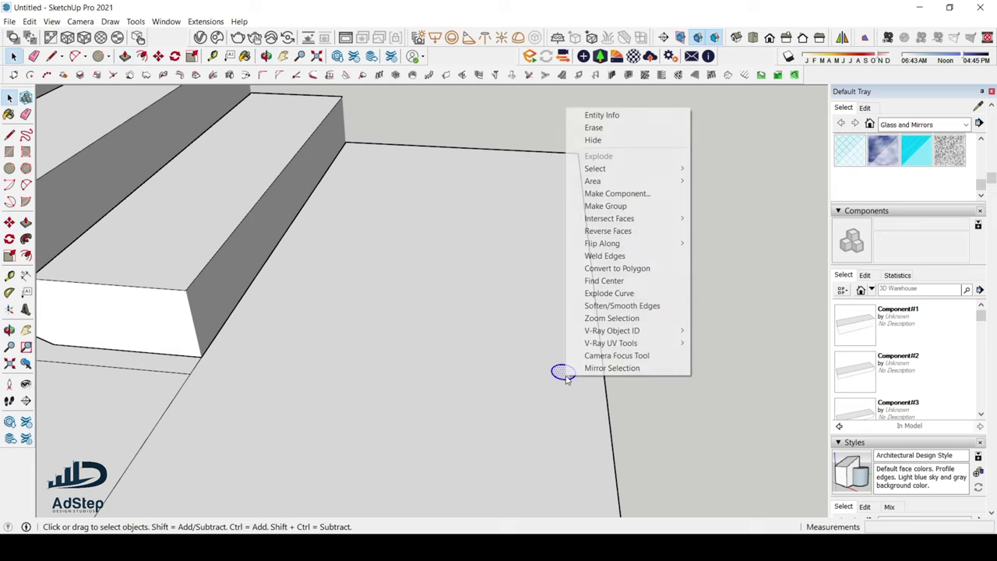
{"action": "left_click", "coordinate": [615, 206]}
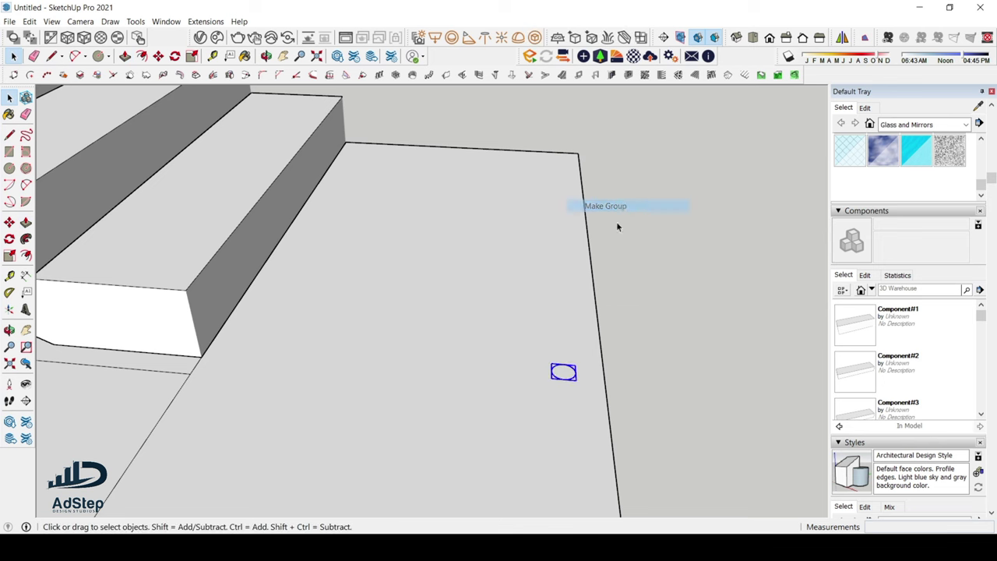
{"action": "key", "text": "m"}
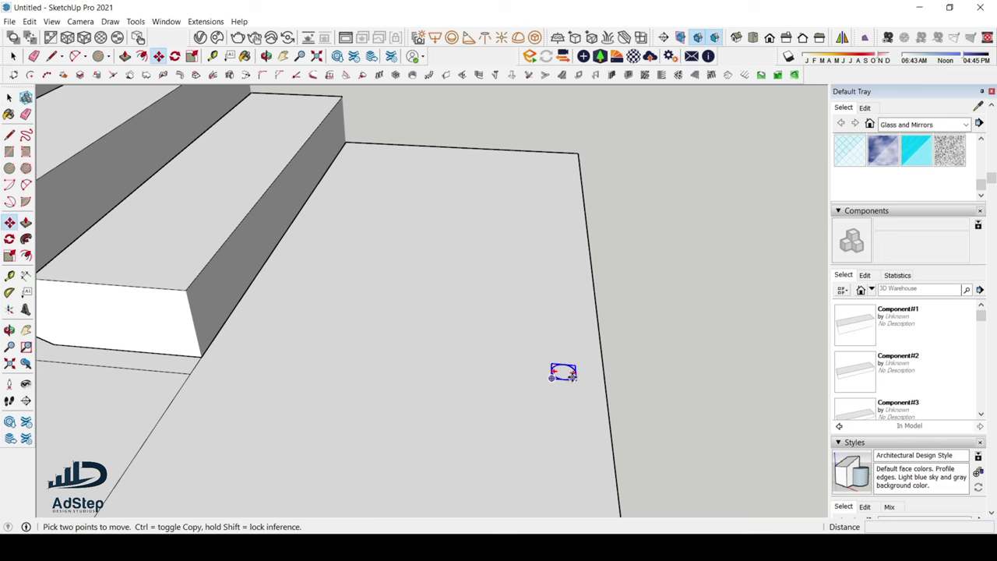
{"action": "key", "text": "ctrl"}
{"action": "left_click", "coordinate": [565, 375]}
{"action": "middle_click_drag", "start_coordinate": [565, 375], "coordinate": [401, 299]}
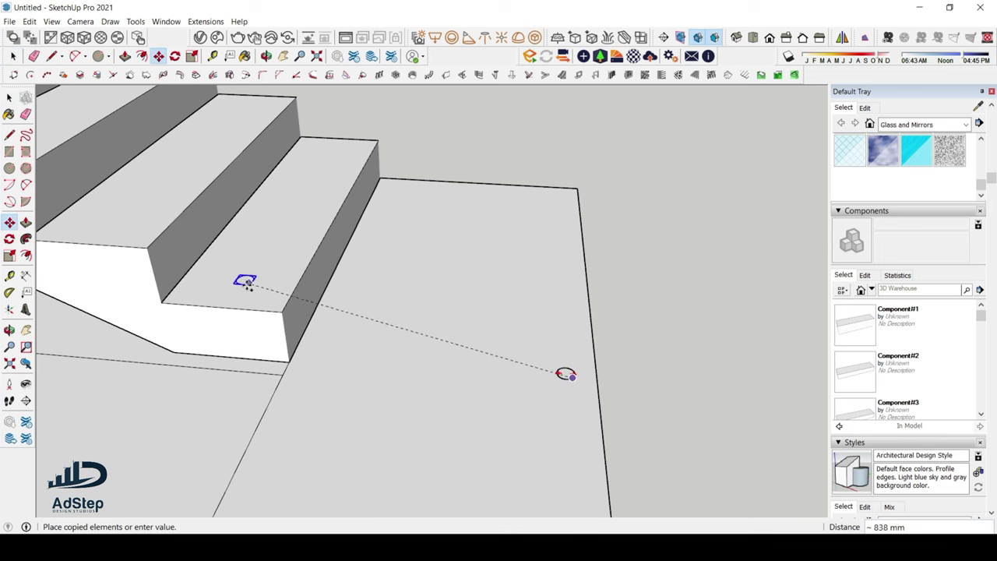
{"action": "left_click", "coordinate": [232, 297]}
Step: Pull the circle up into an 803 mm post, then undo that extrusion
{"action": "key", "text": "space"}
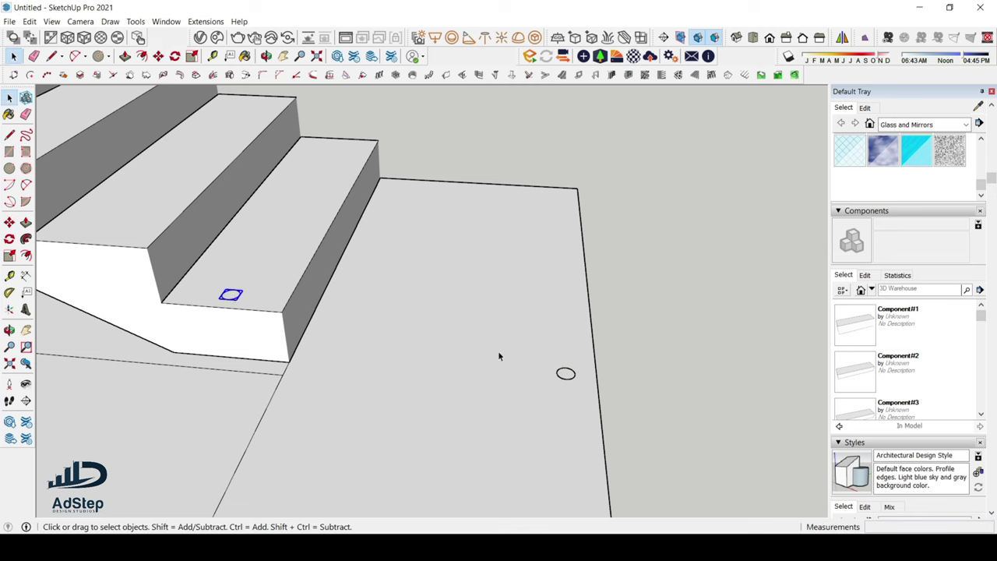
{"action": "scroll", "coordinate": [498, 350], "scroll_direction": "up", "scroll_amount": 2}
{"action": "double_click", "coordinate": [594, 392]}
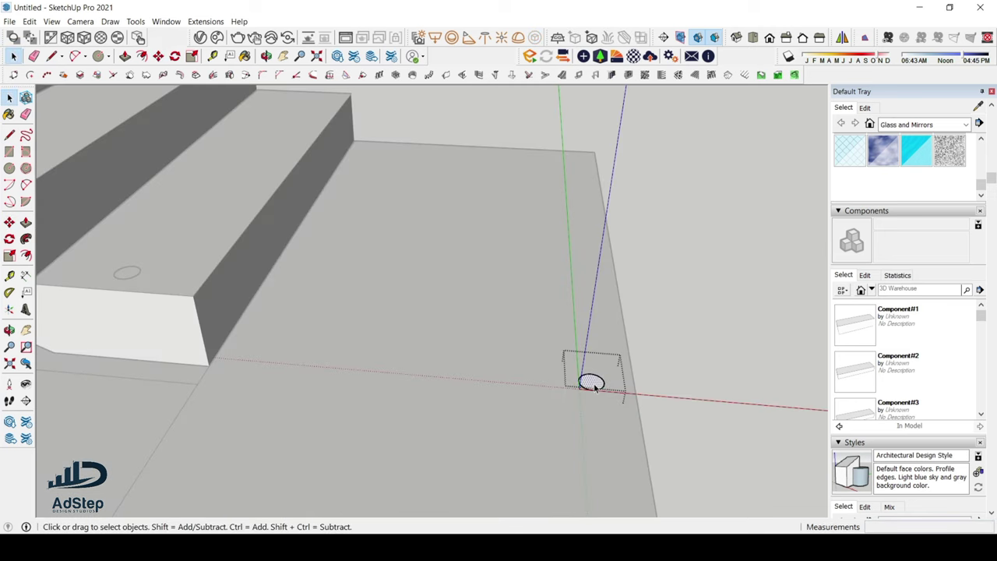
{"action": "key", "text": "p"}
{"action": "scroll", "coordinate": [592, 381], "scroll_direction": "down", "scroll_amount": 4}
{"action": "left_click_drag", "start_coordinate": [592, 382], "coordinate": [626, 195]}
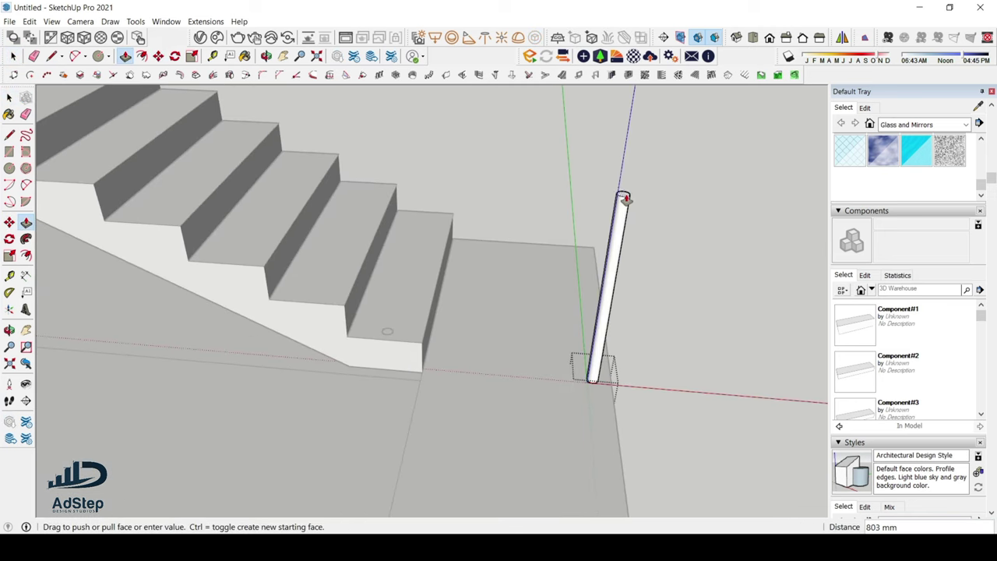
{"action": "key", "text": "space"}
{"action": "key", "text": "ctrl+z"}
{"action": "scroll", "coordinate": [388, 311], "scroll_direction": "up", "scroll_amount": 3}
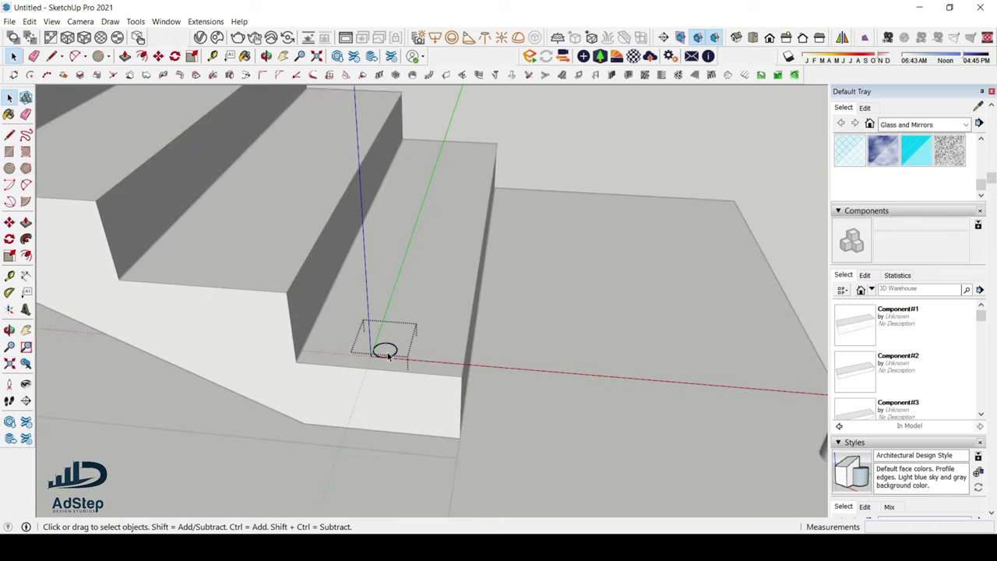
Step: Pull the circle on the step up into a 780 mm baluster post
{"action": "key", "text": "p"}
{"action": "scroll", "coordinate": [386, 349], "scroll_direction": "down", "scroll_amount": 3}
{"action": "left_click_drag", "start_coordinate": [385, 345], "coordinate": [382, 257]}
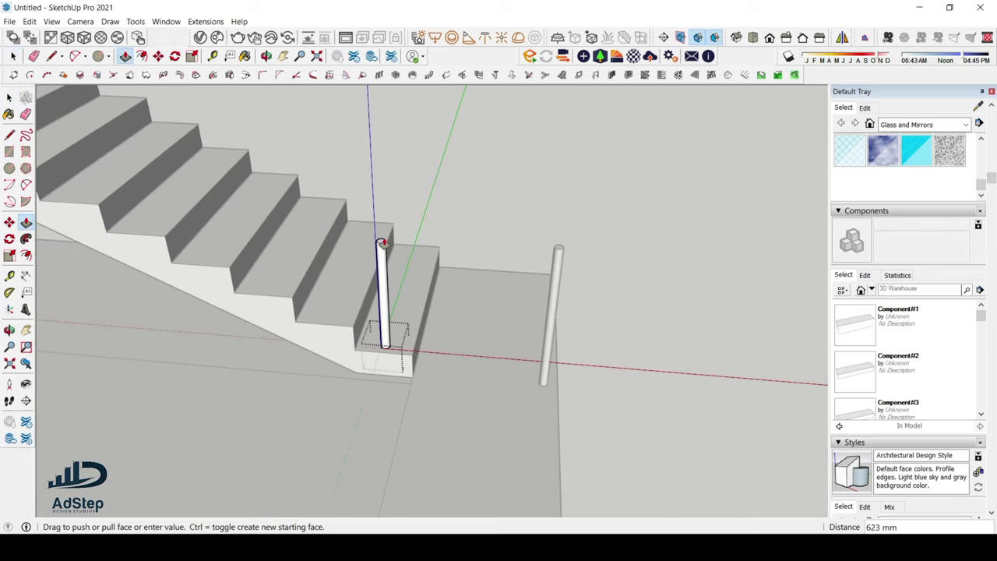
{"action": "left_click_drag", "start_coordinate": [379, 212], "coordinate": [380, 212]}
{"action": "middle_click_drag", "start_coordinate": [627, 336], "coordinate": [416, 239]}
{"action": "scroll", "coordinate": [561, 298], "scroll_direction": "down", "scroll_amount": 5}
{"action": "scroll", "coordinate": [443, 283], "scroll_direction": "up", "scroll_amount": 3}
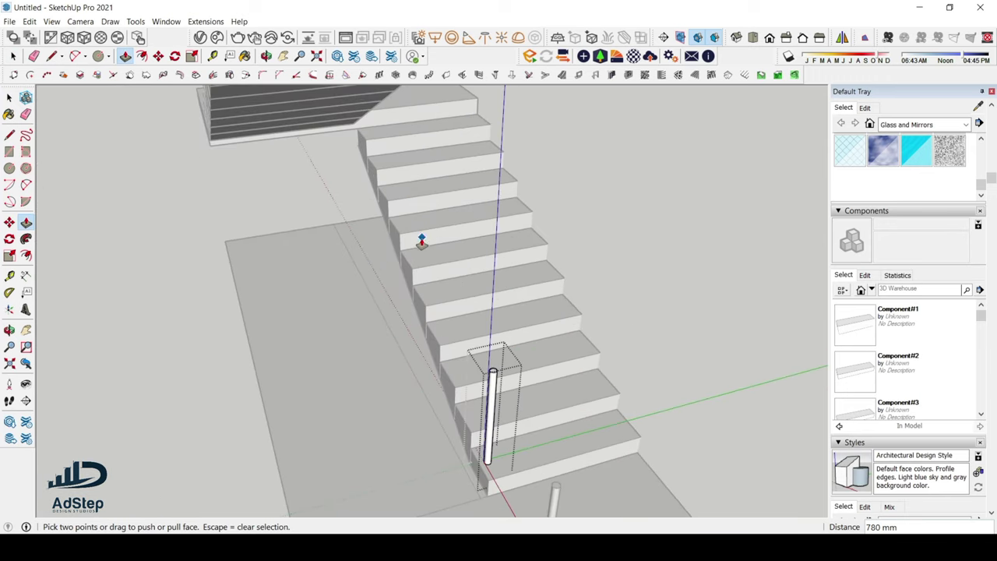
{"action": "key", "text": "space"}
Step: Select the lower-flight post and start a Move copy from its base
{"action": "middle_click_drag", "start_coordinate": [462, 312], "coordinate": [646, 319]}
{"action": "scroll", "coordinate": [403, 367], "scroll_direction": "up", "scroll_amount": 3}
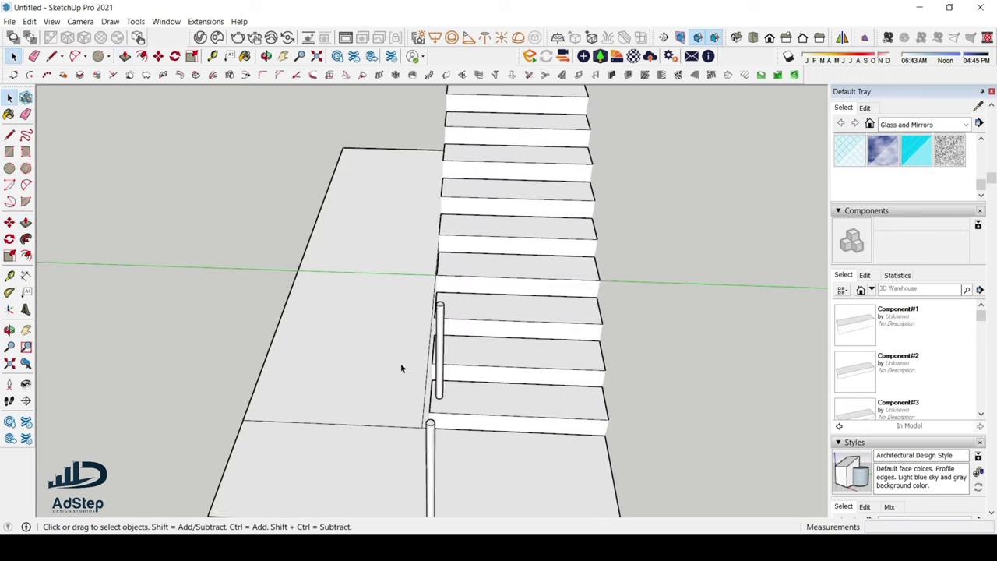
{"action": "middle_click_drag", "start_coordinate": [402, 367], "coordinate": [534, 372]}
{"action": "scroll", "coordinate": [535, 372], "scroll_direction": "up", "scroll_amount": 2}
{"action": "scroll", "coordinate": [534, 372], "scroll_direction": "up", "scroll_amount": 2}
{"action": "left_click", "coordinate": [552, 365]}
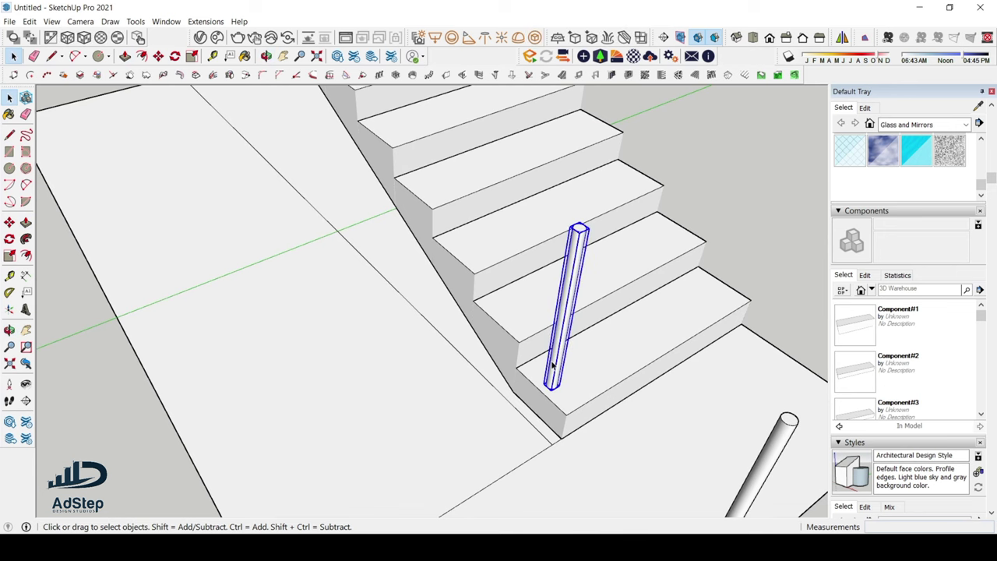
{"action": "key", "text": "m"}
{"action": "left_click", "coordinate": [553, 389]}
{"action": "key", "text": "ctrl"}
{"action": "scroll", "coordinate": [467, 327], "scroll_direction": "down", "scroll_amount": 8}
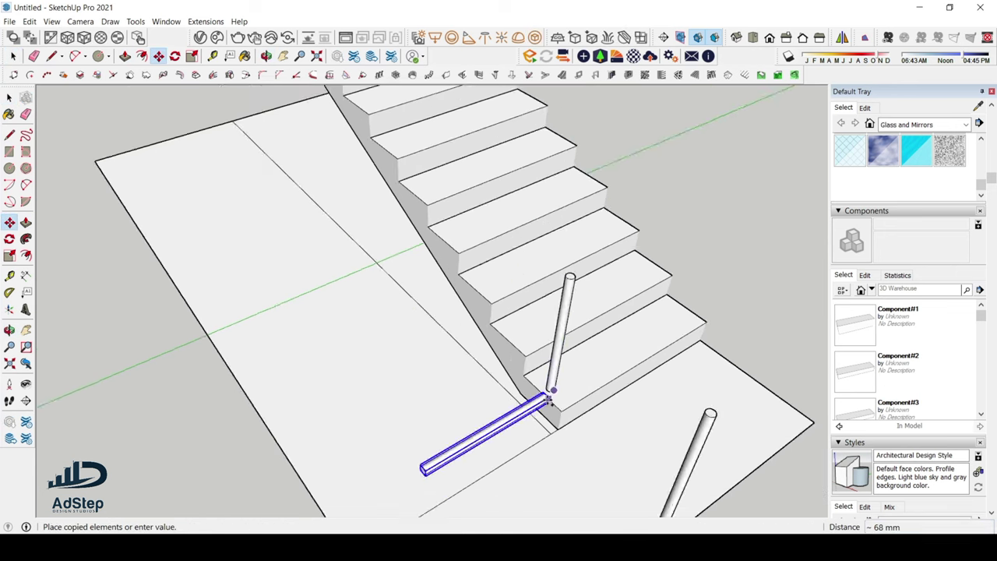
Step: Orbit around the staircase to bring the landing at the flight's top into view
{"action": "middle_click_drag", "start_coordinate": [436, 257], "coordinate": [376, 245]}
{"action": "scroll", "coordinate": [494, 252], "scroll_direction": "up", "scroll_amount": 8}
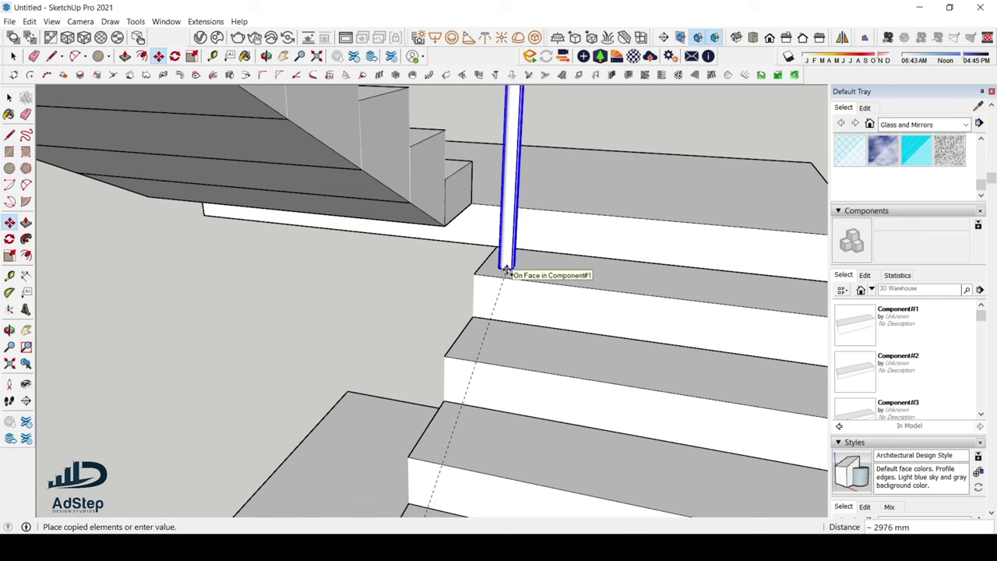
{"action": "scroll", "coordinate": [521, 267], "scroll_direction": "down", "scroll_amount": 10}
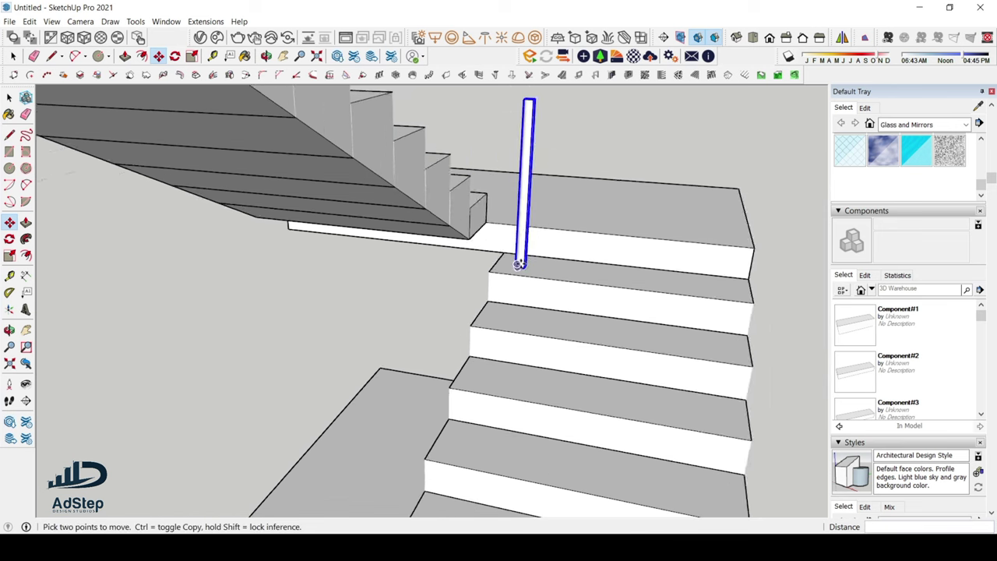
{"action": "middle_click_drag", "start_coordinate": [638, 342], "coordinate": [628, 269]}
{"action": "scroll", "coordinate": [478, 326], "scroll_direction": "up", "scroll_amount": 6}
{"action": "middle_click_drag", "start_coordinate": [478, 325], "coordinate": [416, 280]}
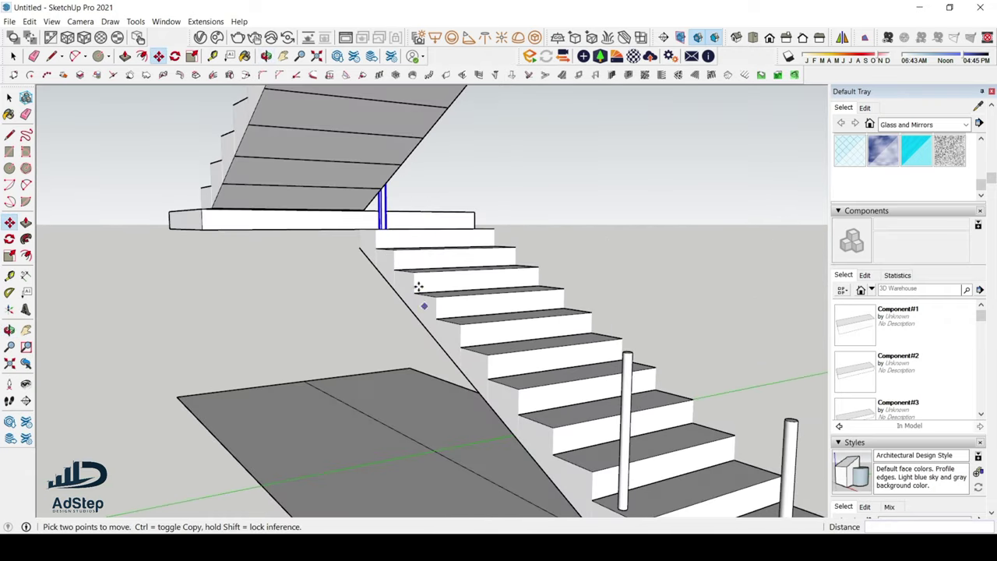
{"action": "scroll", "coordinate": [416, 280], "scroll_direction": "down", "scroll_amount": 4}
{"action": "scroll", "coordinate": [467, 327], "scroll_direction": "up", "scroll_amount": 5}
{"action": "middle_click_drag", "start_coordinate": [497, 350], "coordinate": [459, 387]}
{"action": "key", "text": "space"}
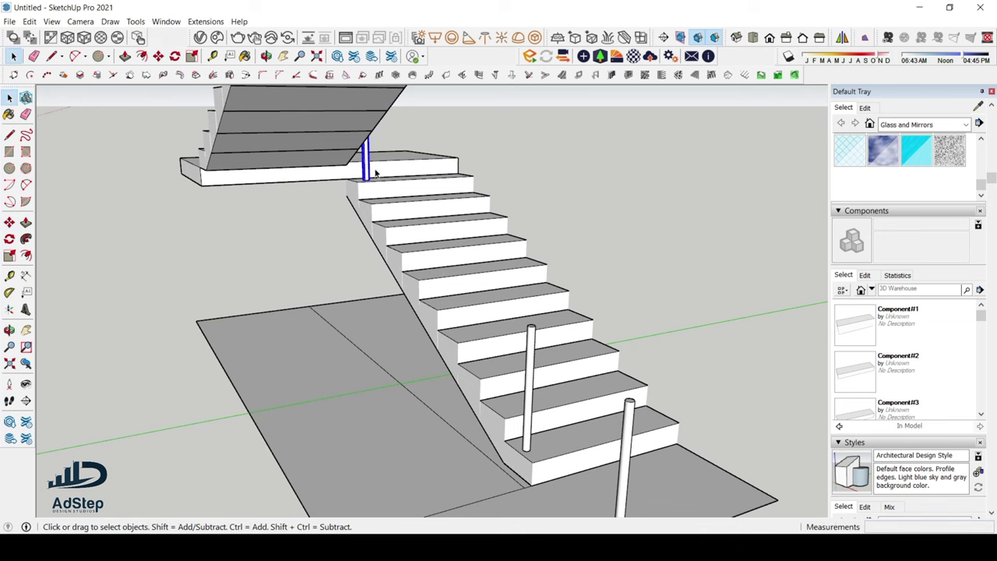
{"action": "scroll", "coordinate": [545, 448], "scroll_direction": "up", "scroll_amount": 5}
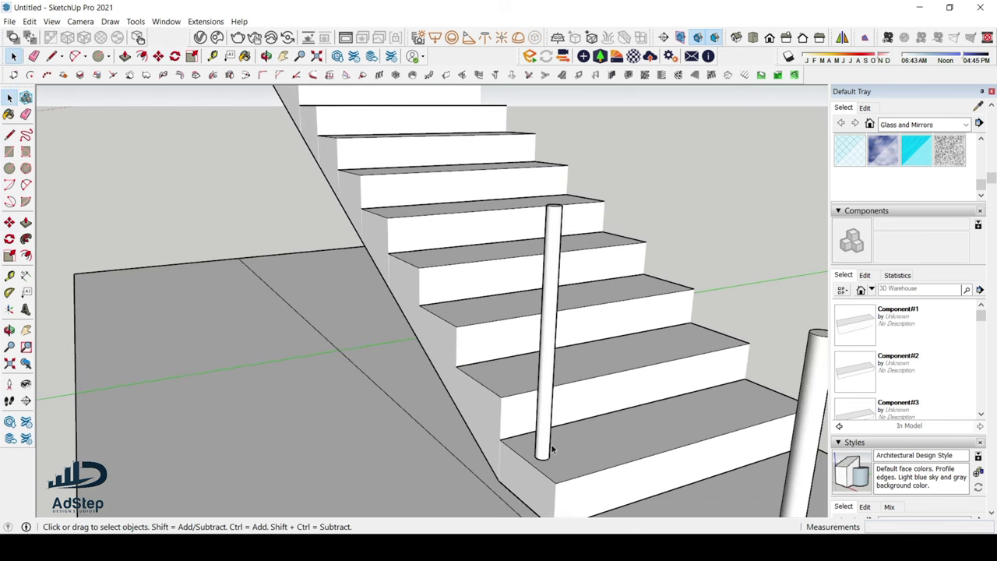
Step: Make the lower-flight baluster post a component
{"action": "left_click", "coordinate": [549, 450]}
{"action": "right_click", "coordinate": [549, 449]}
{"action": "left_click", "coordinate": [615, 295]}
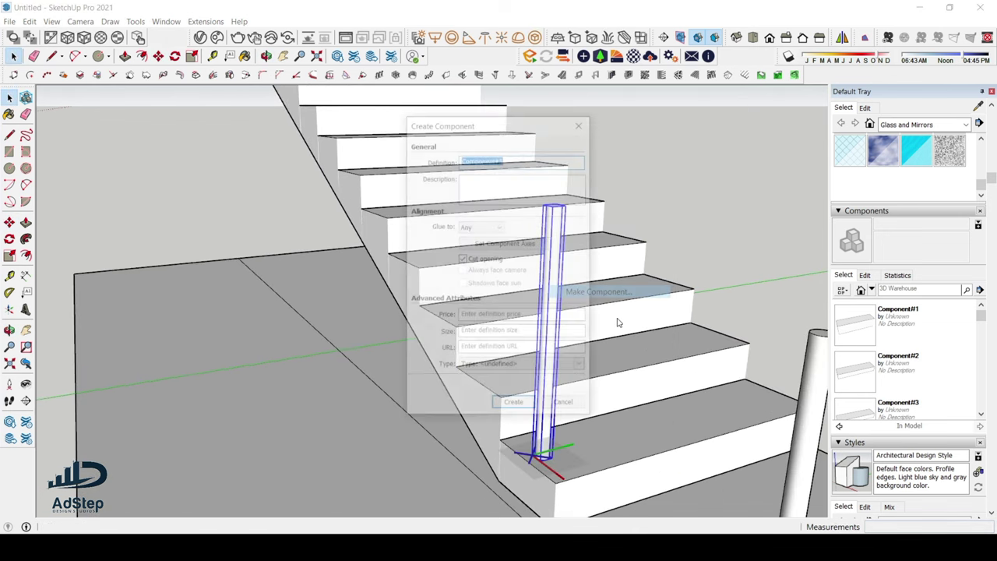
{"action": "left_click", "coordinate": [513, 406]}
{"action": "scroll", "coordinate": [545, 451], "scroll_direction": "down", "scroll_amount": 3}
{"action": "scroll", "coordinate": [545, 452], "scroll_direction": "up", "scroll_amount": 6}
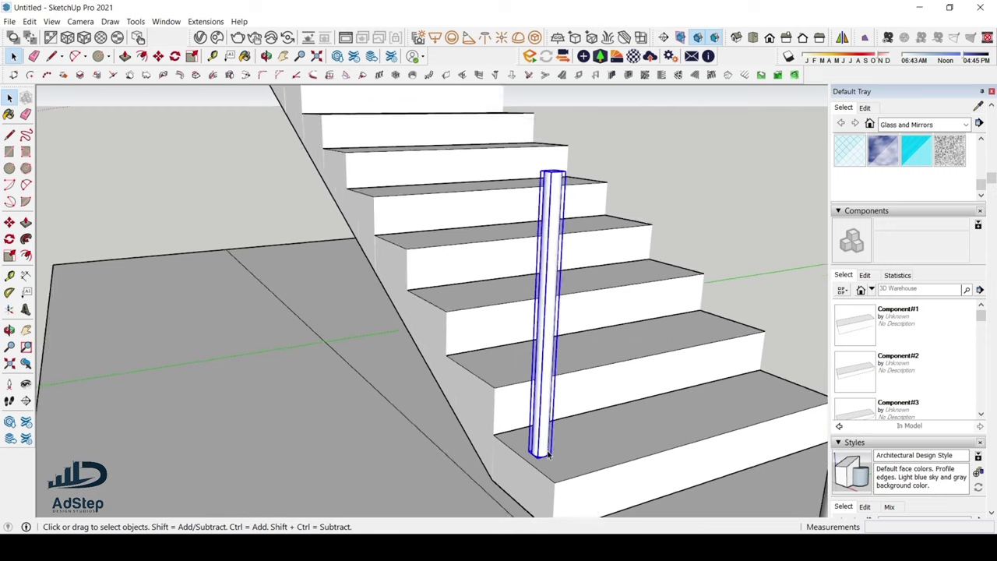
Step: Copy the post onto the next step's corner and array it x9 up the flight
{"action": "key", "text": "m"}
{"action": "key", "text": "ctrl"}
{"action": "left_click", "coordinate": [543, 460]}
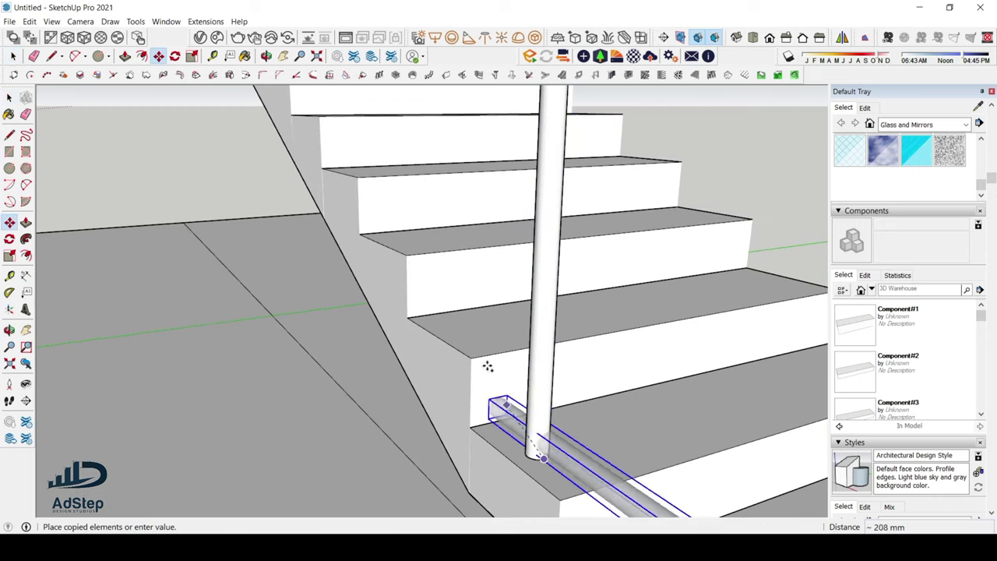
{"action": "middle_click_drag", "start_coordinate": [479, 334], "coordinate": [519, 350]}
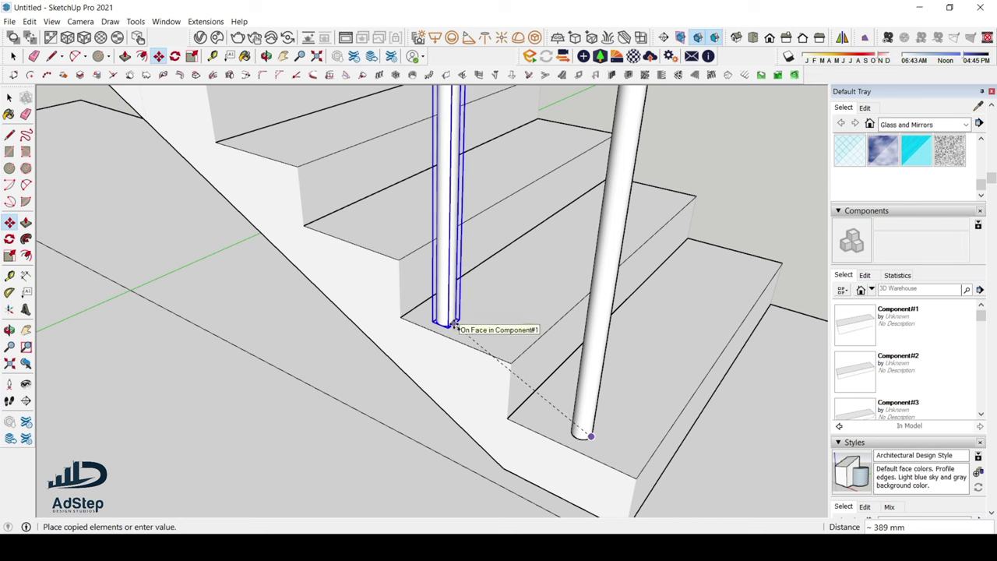
{"action": "left_click", "coordinate": [453, 324]}
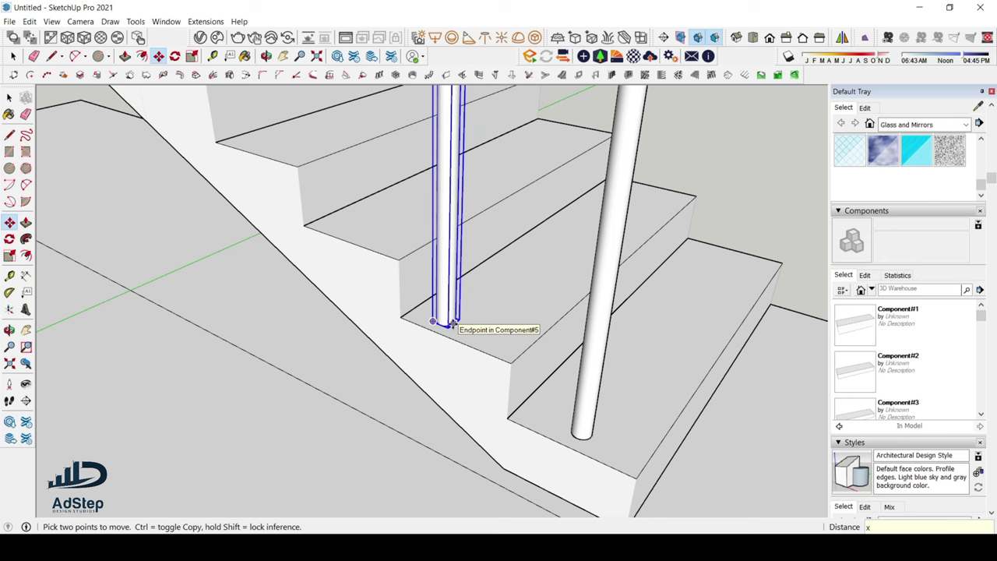
{"action": "scroll", "coordinate": [453, 323], "scroll_direction": "down", "scroll_amount": 6}
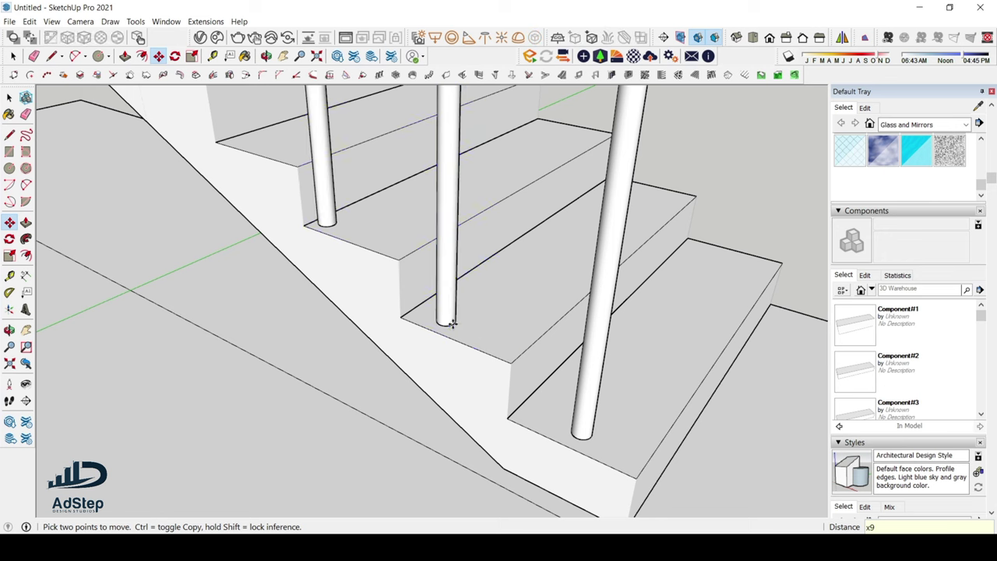
{"action": "key", "text": "Return"}
{"action": "middle_click_drag", "start_coordinate": [565, 386], "coordinate": [463, 253]}
{"action": "key", "text": "space"}
Step: Delete the extra post standing out on the landing
{"action": "scroll", "coordinate": [528, 269], "scroll_direction": "up", "scroll_amount": 6}
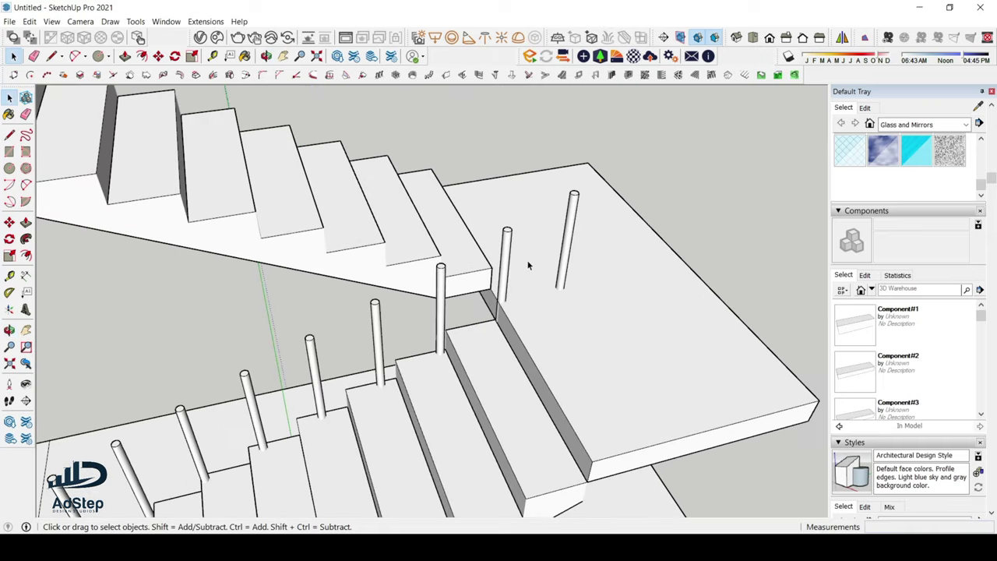
{"action": "left_click", "coordinate": [578, 265]}
{"action": "key", "text": "Delete"}
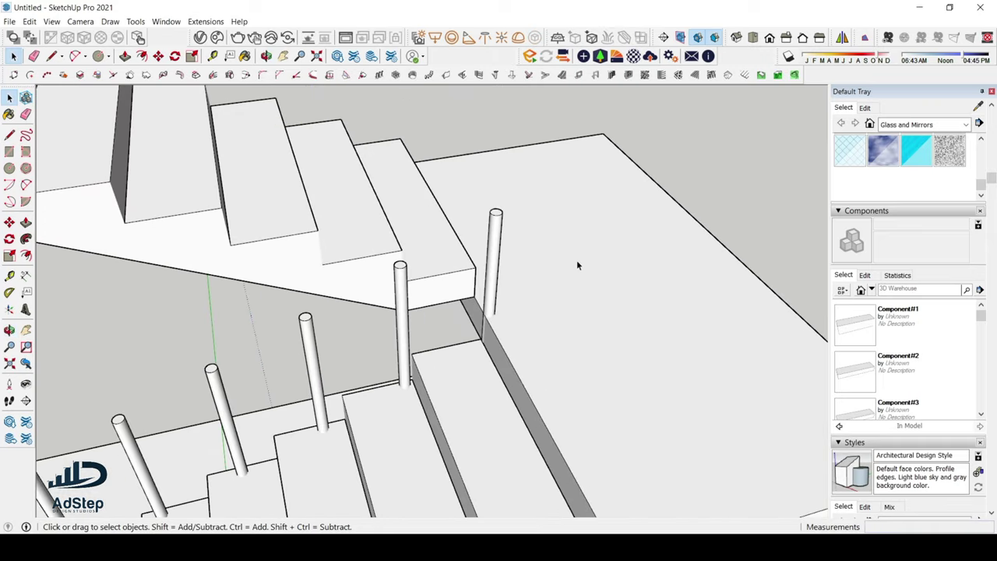
{"action": "scroll", "coordinate": [576, 255], "scroll_direction": "down", "scroll_amount": 3}
{"action": "scroll", "coordinate": [546, 274], "scroll_direction": "up", "scroll_amount": 5}
Step: Select the top-of-flight post and orbit around to check the row of posts
{"action": "left_click", "coordinate": [516, 284]}
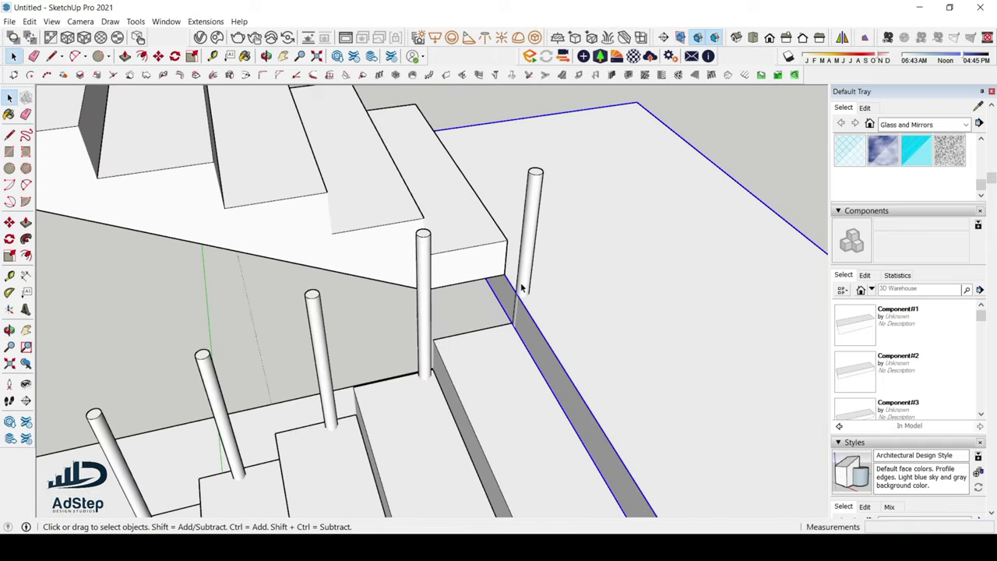
{"action": "left_click", "coordinate": [517, 311]}
{"action": "scroll", "coordinate": [534, 288], "scroll_direction": "down", "scroll_amount": 6}
{"action": "middle_click_drag", "start_coordinate": [576, 271], "coordinate": [290, 341]}
{"action": "scroll", "coordinate": [482, 342], "scroll_direction": "up", "scroll_amount": 5}
{"action": "scroll", "coordinate": [523, 293], "scroll_direction": "down", "scroll_amount": 5}
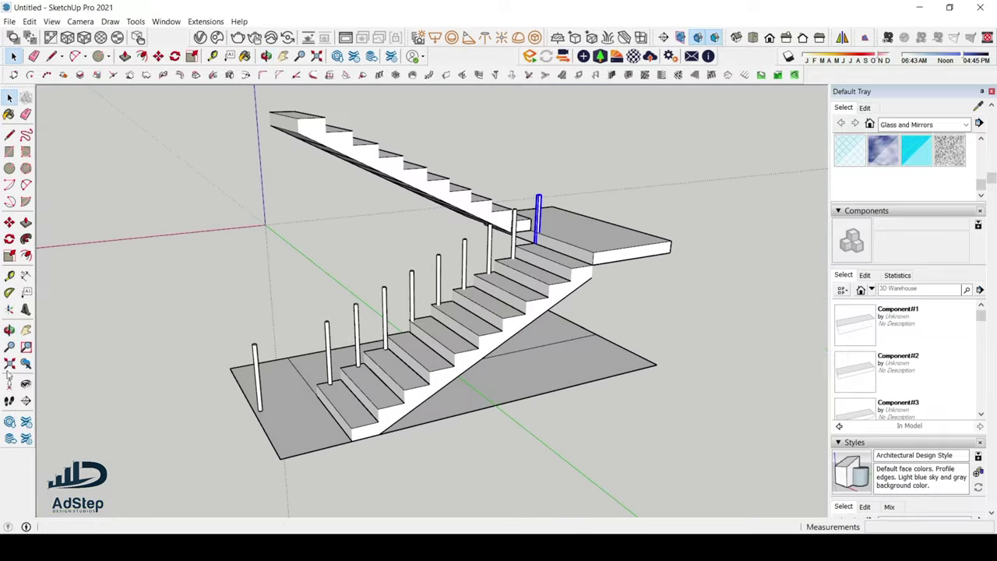
{"action": "scroll", "coordinate": [290, 341], "scroll_direction": "up", "scroll_amount": 3}
{"action": "scroll", "coordinate": [412, 345], "scroll_direction": "down", "scroll_amount": 3}
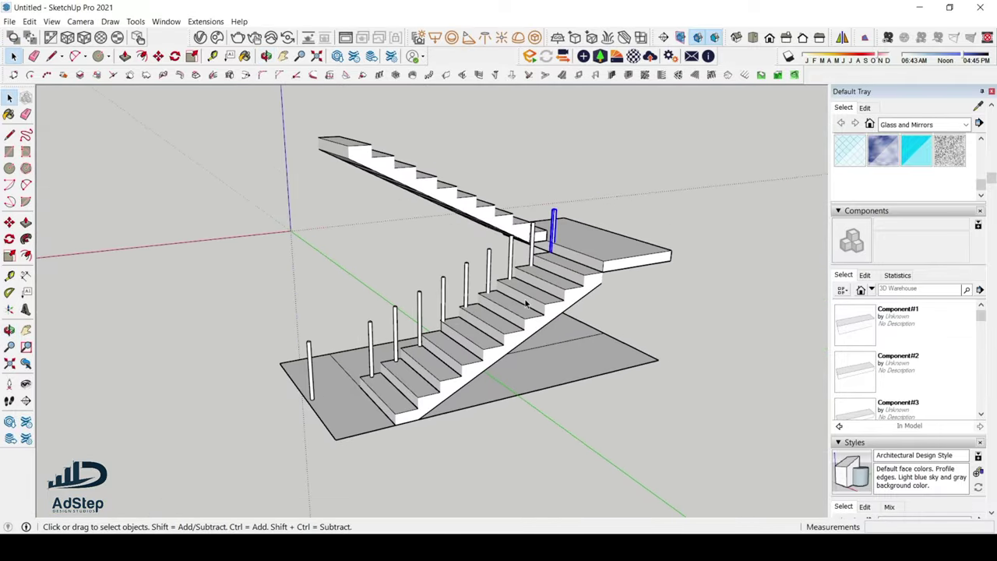
{"action": "middle_click_drag", "start_coordinate": [413, 345], "coordinate": [325, 289]}
{"action": "scroll", "coordinate": [520, 299], "scroll_direction": "up", "scroll_amount": 4}
{"action": "middle_click_drag", "start_coordinate": [519, 300], "coordinate": [436, 327]}
{"action": "scroll", "coordinate": [327, 322], "scroll_direction": "down", "scroll_amount": 3}
{"action": "scroll", "coordinate": [474, 271], "scroll_direction": "up", "scroll_amount": 5}
Step: Start a Move copy of the landing post from its base
{"action": "middle_click_drag", "start_coordinate": [474, 270], "coordinate": [147, 269]}
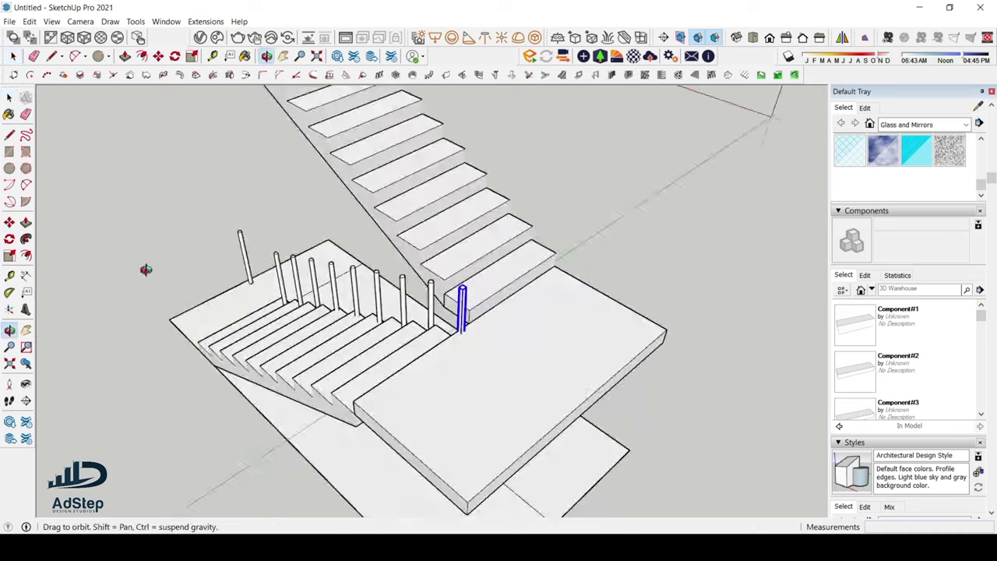
{"action": "scroll", "coordinate": [478, 296], "scroll_direction": "up", "scroll_amount": 3}
{"action": "scroll", "coordinate": [413, 333], "scroll_direction": "up", "scroll_amount": 3}
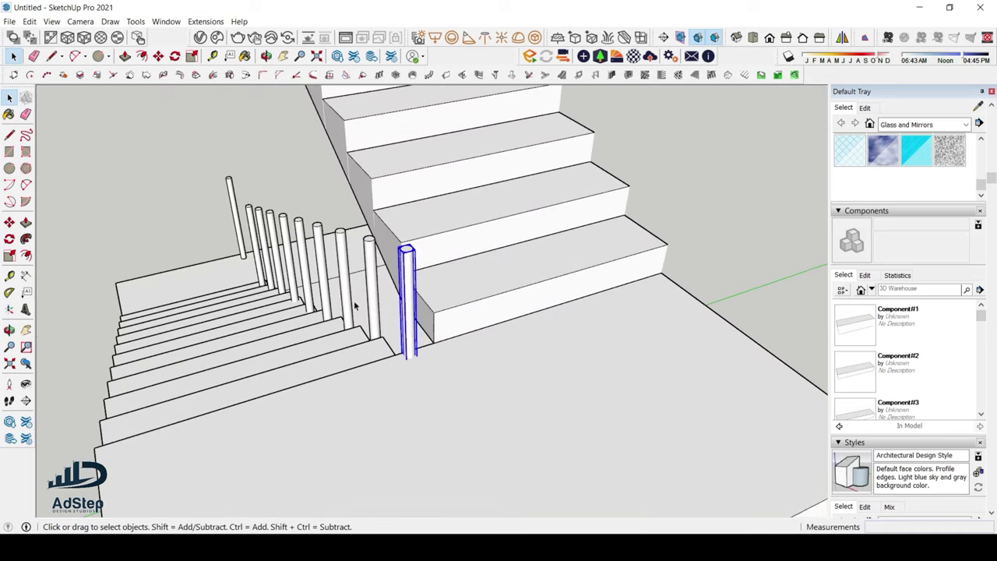
{"action": "middle_click_drag", "start_coordinate": [355, 306], "coordinate": [423, 360]}
{"action": "scroll", "coordinate": [584, 334], "scroll_direction": "up", "scroll_amount": 5}
{"action": "scroll", "coordinate": [423, 360], "scroll_direction": "up", "scroll_amount": 2}
{"action": "key", "text": "m"}
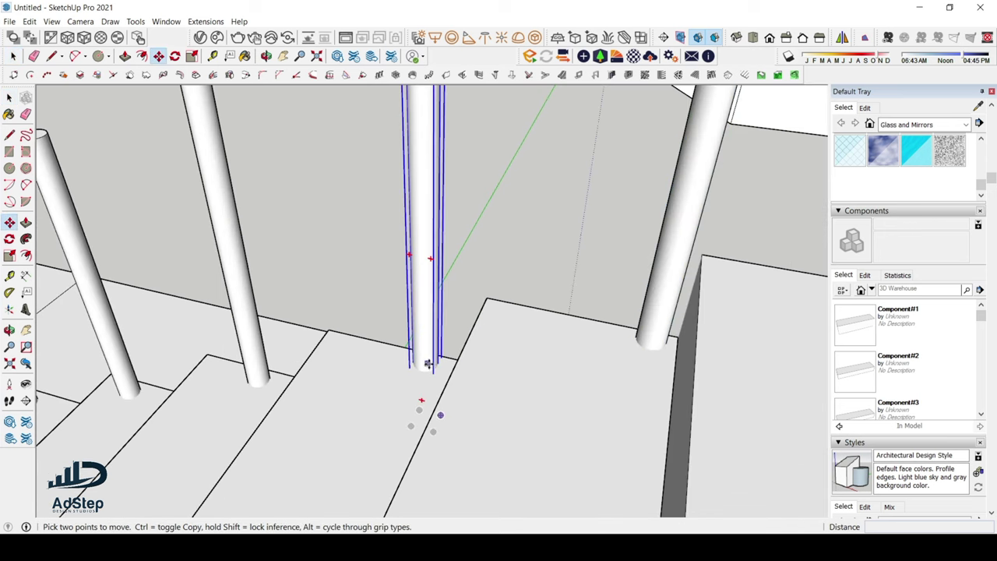
{"action": "left_click", "coordinate": [436, 371]}
{"action": "key", "text": "ctrl"}
{"action": "scroll", "coordinate": [373, 372], "scroll_direction": "down", "scroll_amount": 6}
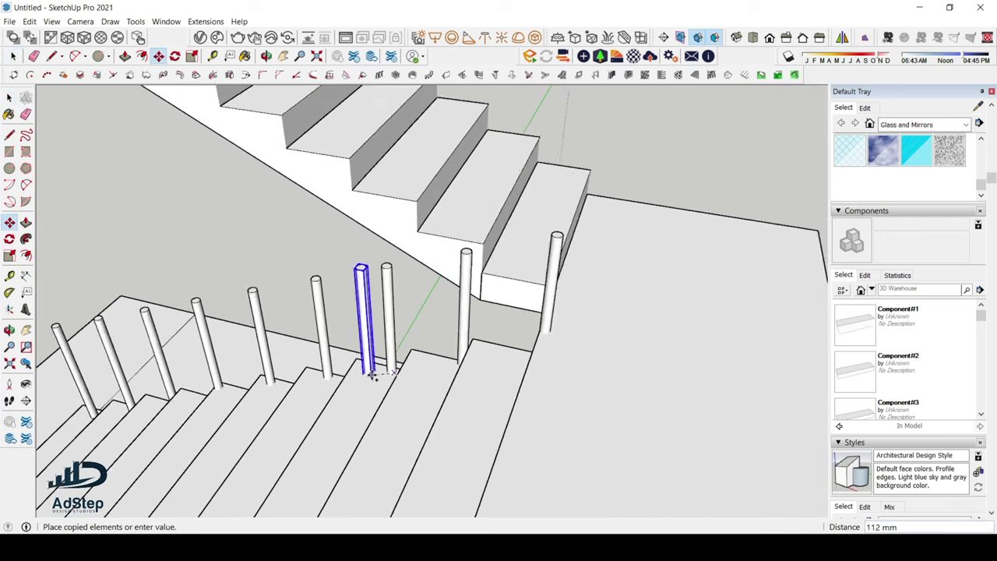
{"action": "scroll", "coordinate": [525, 254], "scroll_direction": "up", "scroll_amount": 2}
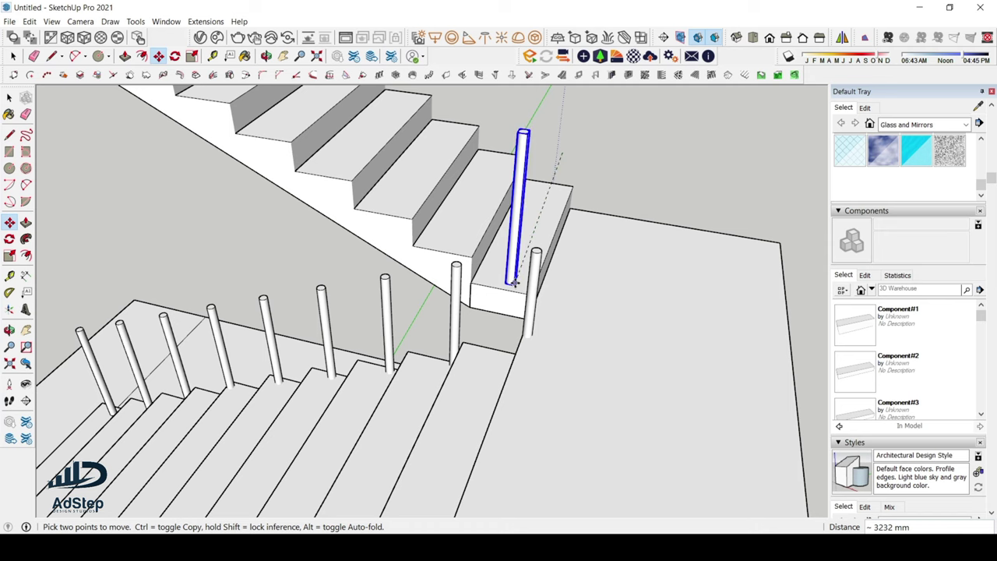
Step: Copy the post from the upper flight's first step onto the next step up
{"action": "middle_click_drag", "start_coordinate": [510, 280], "coordinate": [629, 360]}
{"action": "scroll", "coordinate": [629, 360], "scroll_direction": "up", "scroll_amount": 10}
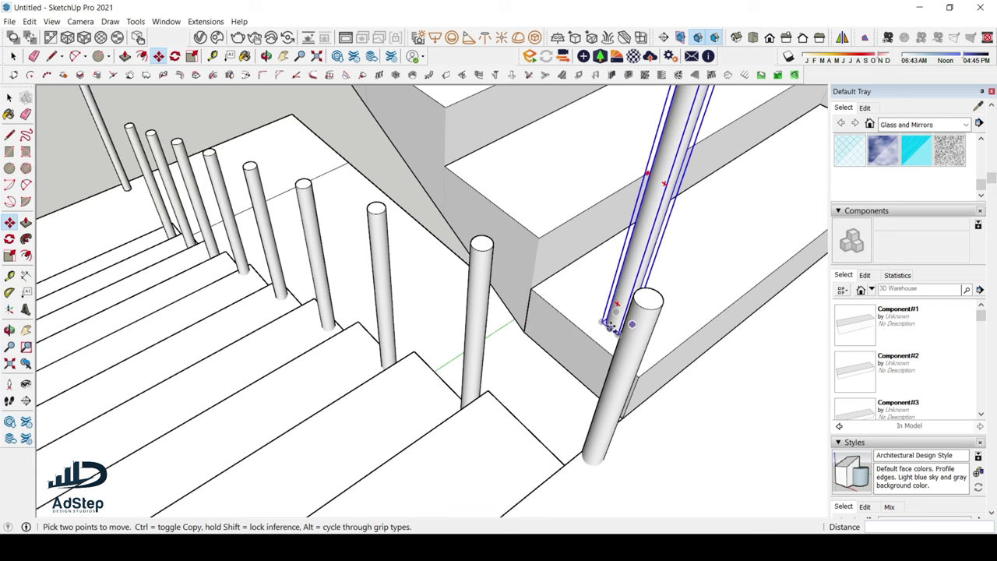
{"action": "left_click", "coordinate": [609, 325]}
{"action": "left_click", "coordinate": [506, 189]}
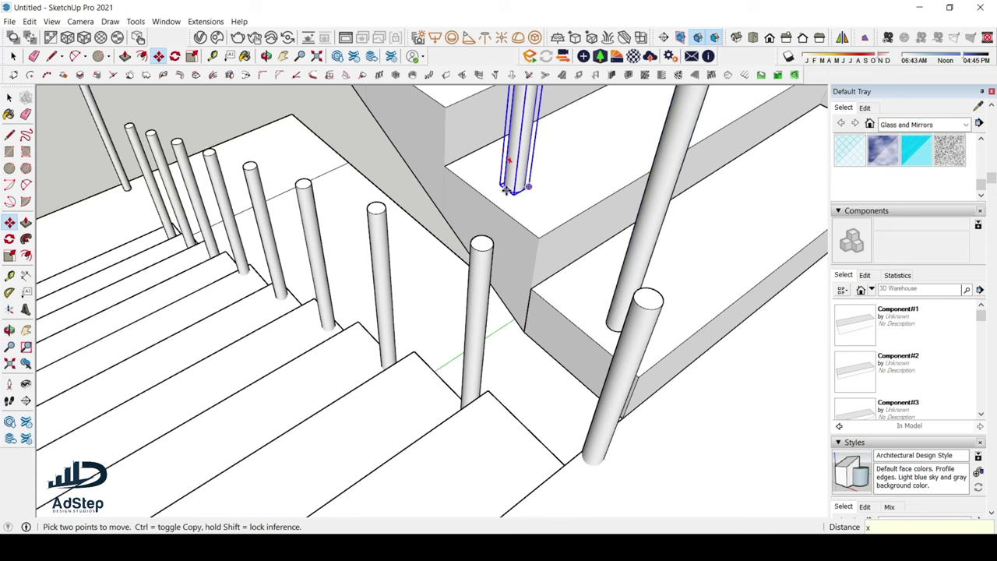
{"action": "scroll", "coordinate": [506, 189], "scroll_direction": "down", "scroll_amount": 10}
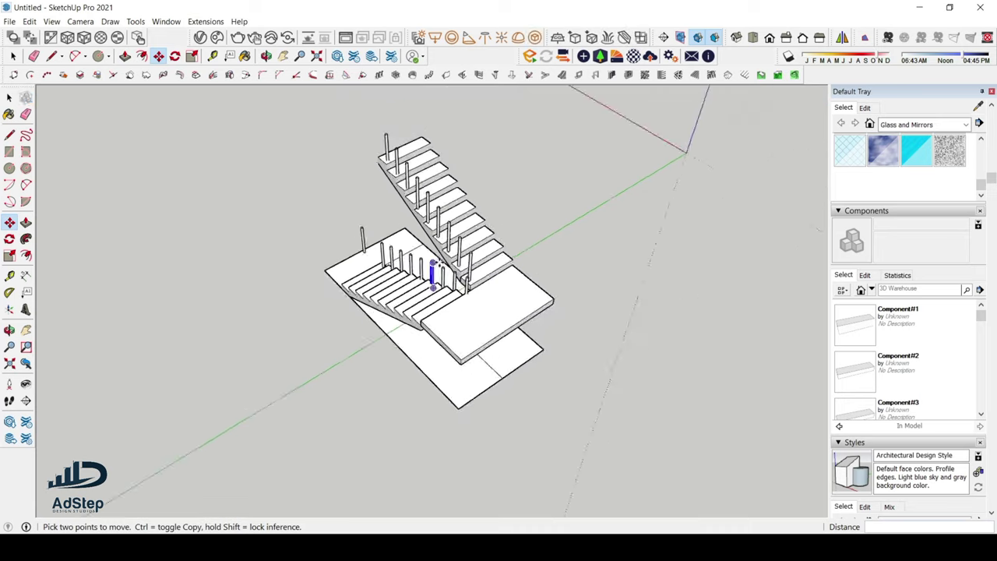
{"action": "middle_click_drag", "start_coordinate": [438, 269], "coordinate": [356, 271]}
{"action": "scroll", "coordinate": [367, 263], "scroll_direction": "up", "scroll_amount": 5}
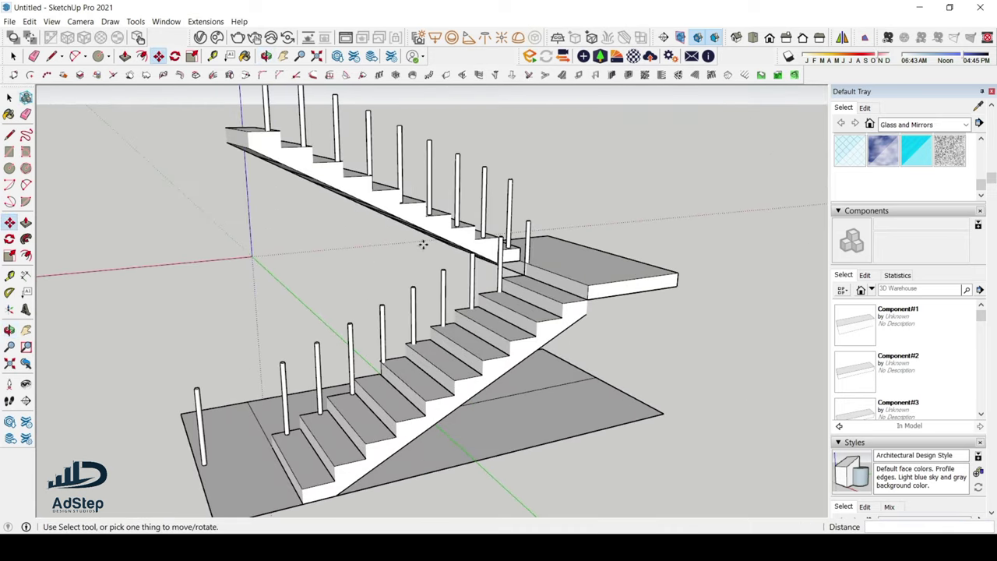
{"action": "scroll", "coordinate": [422, 244], "scroll_direction": "down", "scroll_amount": 5}
{"action": "key", "text": "space"}
{"action": "middle_click_drag", "start_coordinate": [380, 301], "coordinate": [411, 333]}
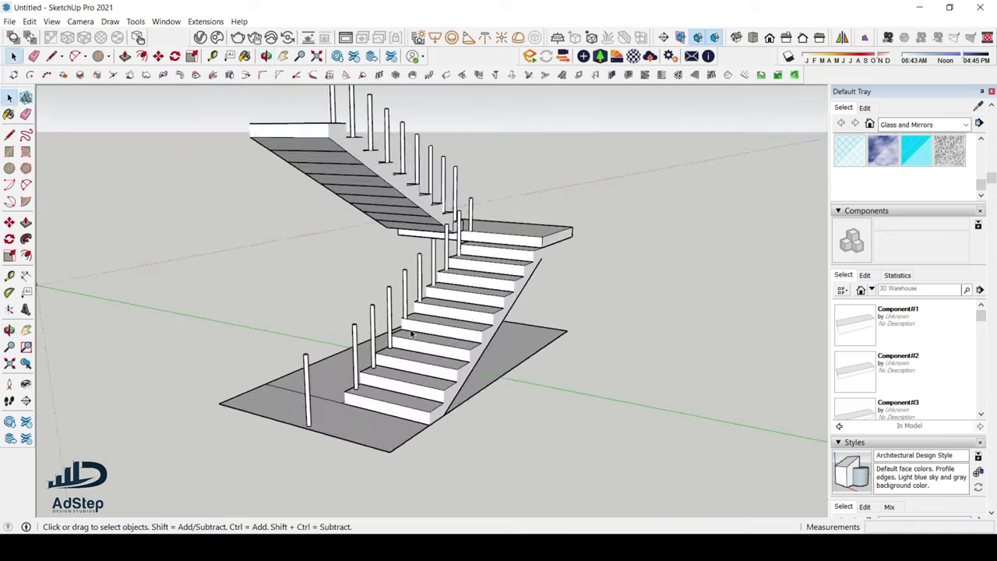
{"action": "scroll", "coordinate": [412, 333], "scroll_direction": "up", "scroll_amount": 2}
{"action": "scroll", "coordinate": [452, 285], "scroll_direction": "down", "scroll_amount": 3}
{"action": "middle_click_drag", "start_coordinate": [452, 285], "coordinate": [527, 345]}
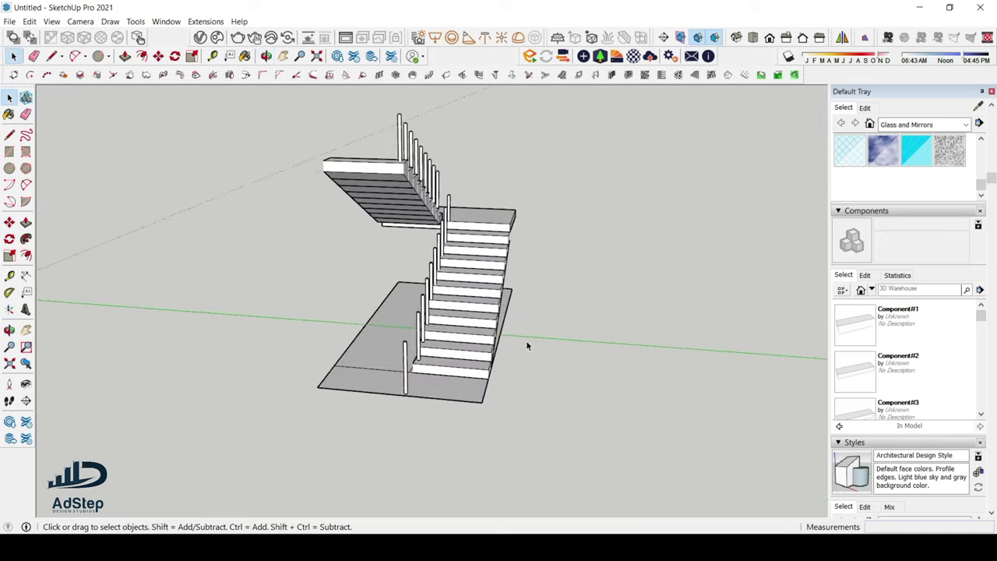
{"action": "scroll", "coordinate": [456, 365], "scroll_direction": "up", "scroll_amount": 3}
{"action": "scroll", "coordinate": [441, 402], "scroll_direction": "up", "scroll_amount": 6}
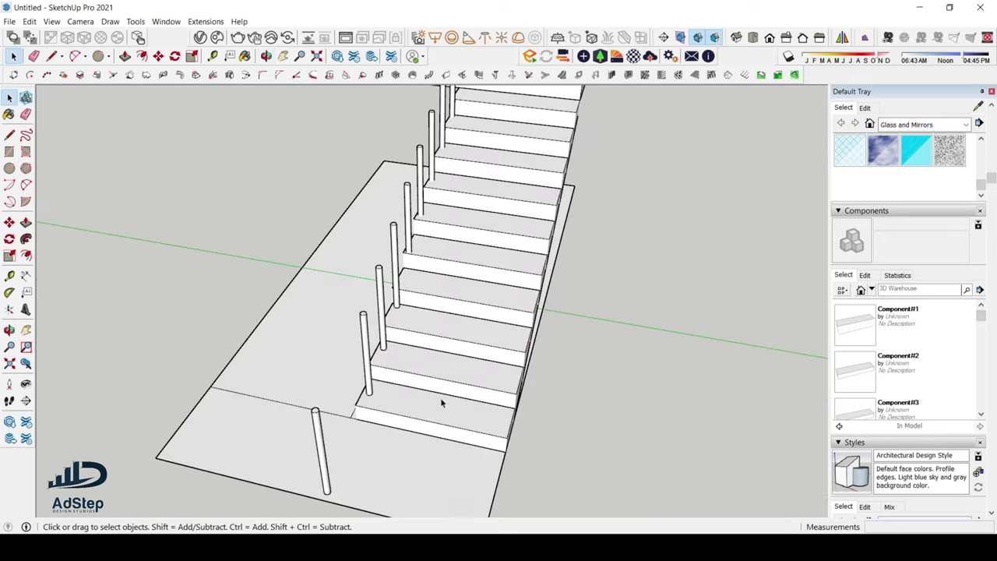
{"action": "scroll", "coordinate": [434, 350], "scroll_direction": "down", "scroll_amount": 2}
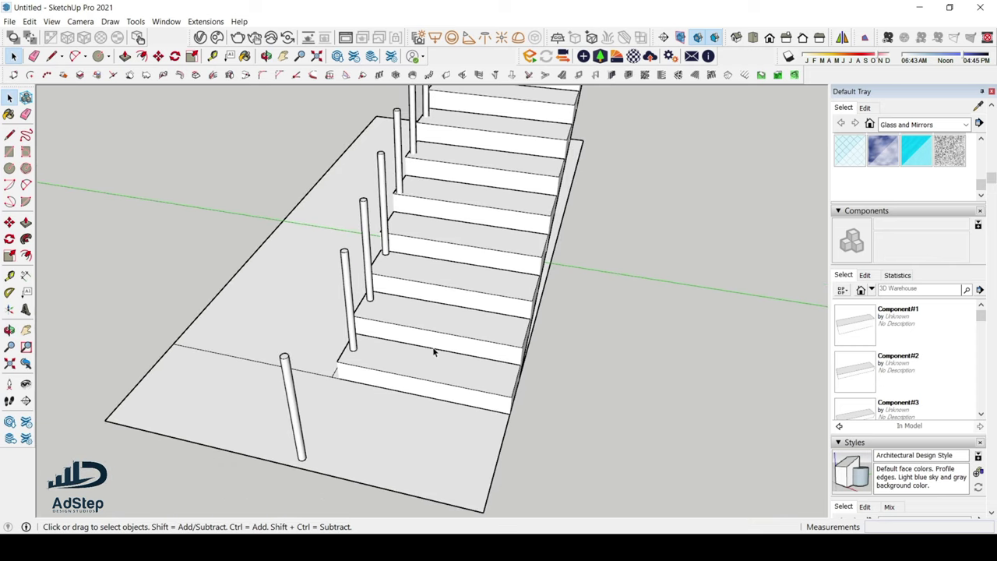
{"action": "scroll", "coordinate": [439, 373], "scroll_direction": "up", "scroll_amount": 2}
Step: Enter the staircase group and then the bottom step group, orbiting to frame it
{"action": "double_click", "coordinate": [443, 371]}
{"action": "left_click", "coordinate": [444, 371]}
{"action": "double_click", "coordinate": [445, 371]}
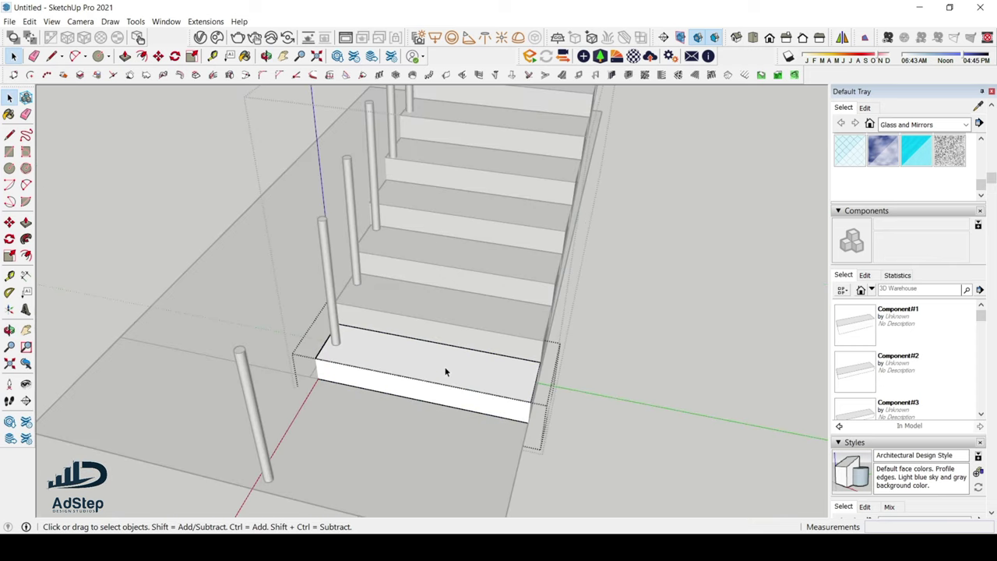
{"action": "scroll", "coordinate": [472, 387], "scroll_direction": "down", "scroll_amount": 2}
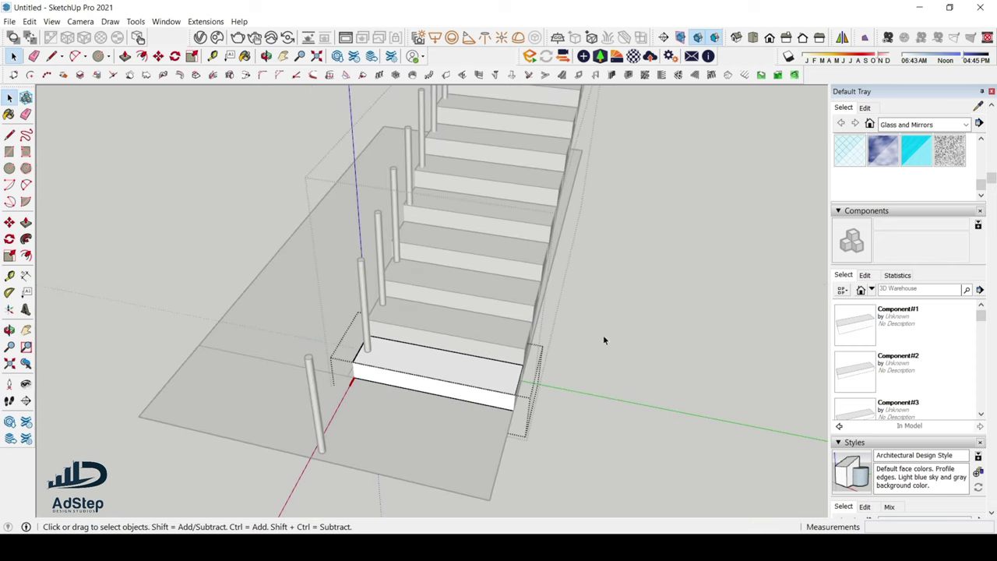
{"action": "middle_click_drag", "start_coordinate": [602, 335], "coordinate": [470, 374]}
{"action": "left_click", "coordinate": [456, 376]}
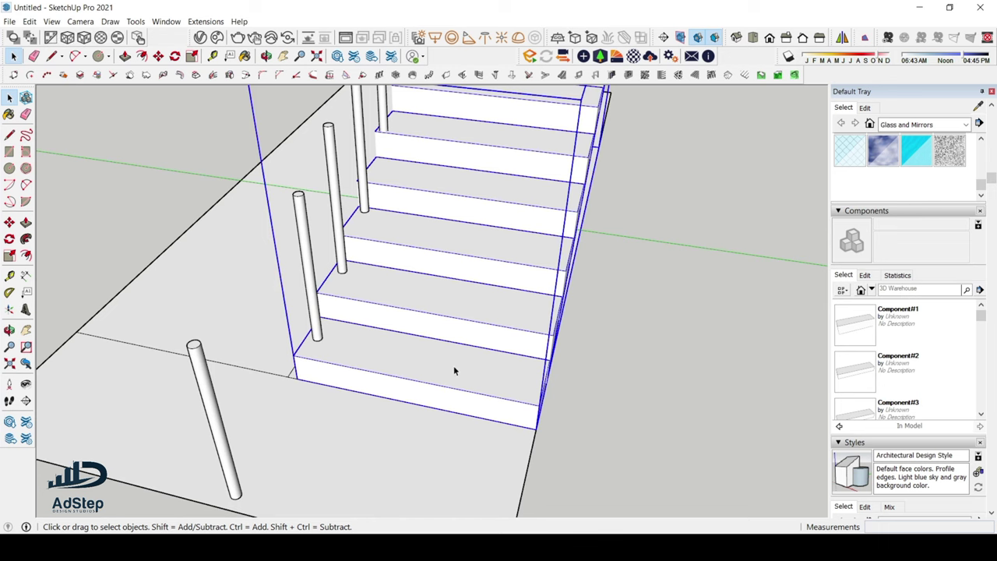
{"action": "double_click", "coordinate": [450, 367]}
{"action": "left_click", "coordinate": [435, 361]}
{"action": "double_click", "coordinate": [437, 366]}
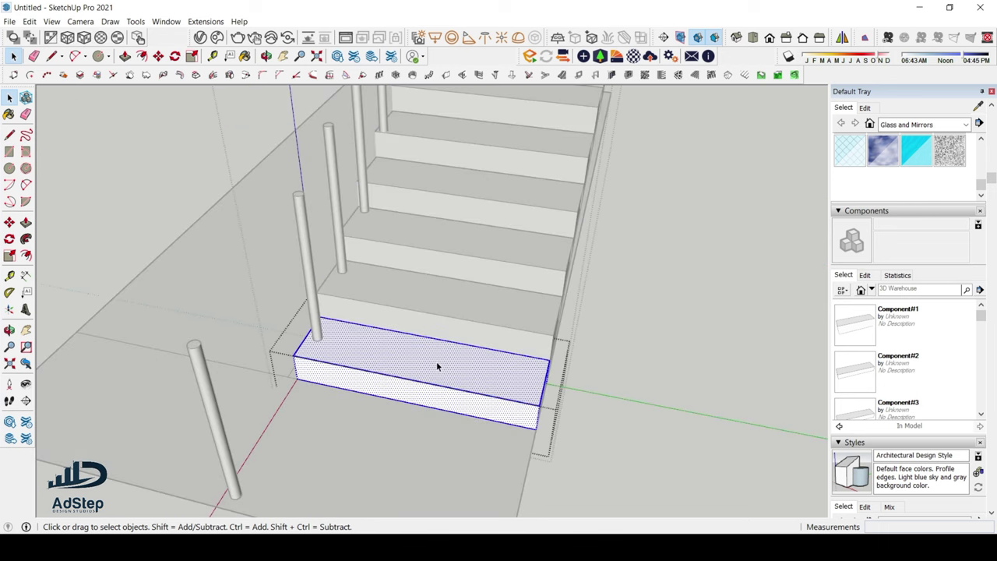
{"action": "scroll", "coordinate": [440, 366], "scroll_direction": "down", "scroll_amount": 3}
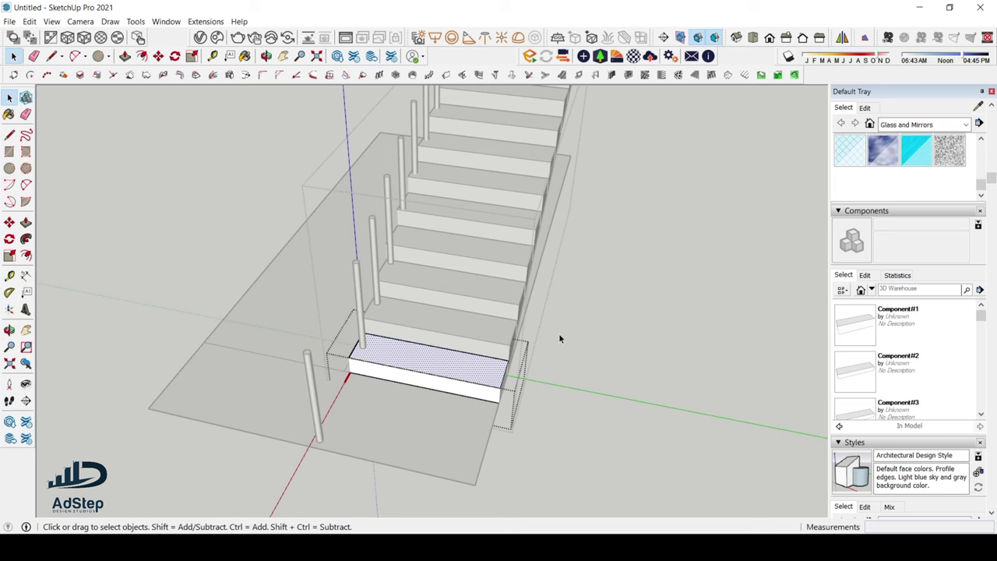
{"action": "middle_click_drag", "start_coordinate": [559, 338], "coordinate": [468, 321]}
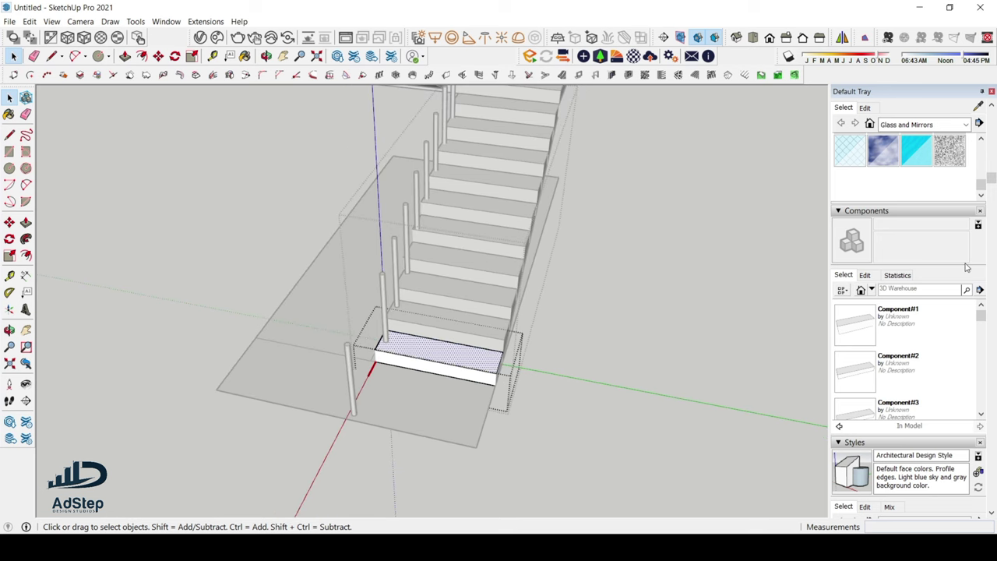
{"action": "scroll", "coordinate": [973, 184], "scroll_direction": "up", "scroll_amount": 5}
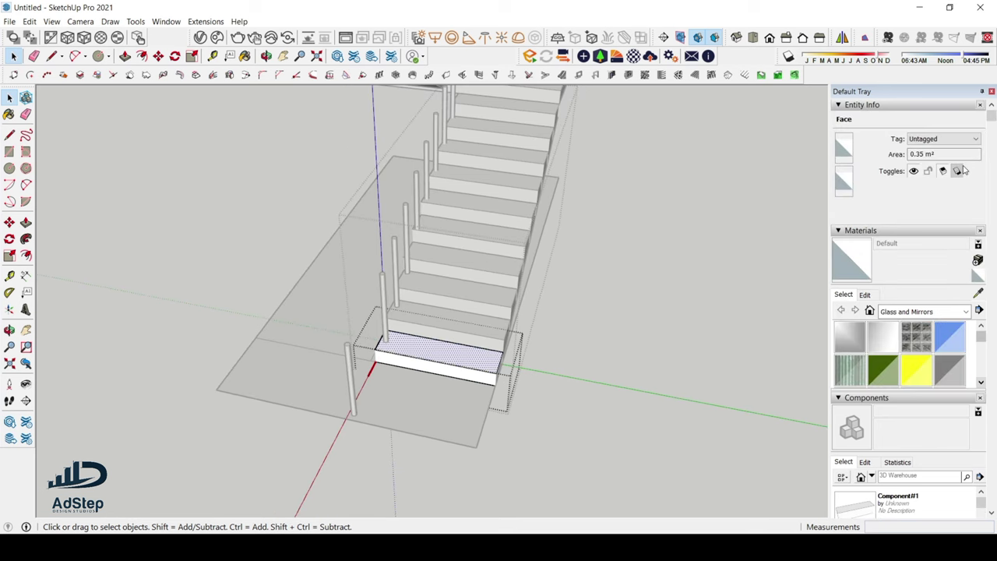
Step: Try Concrete Pavers Block Multi on the bottom step's top face
{"action": "left_click", "coordinate": [963, 312]}
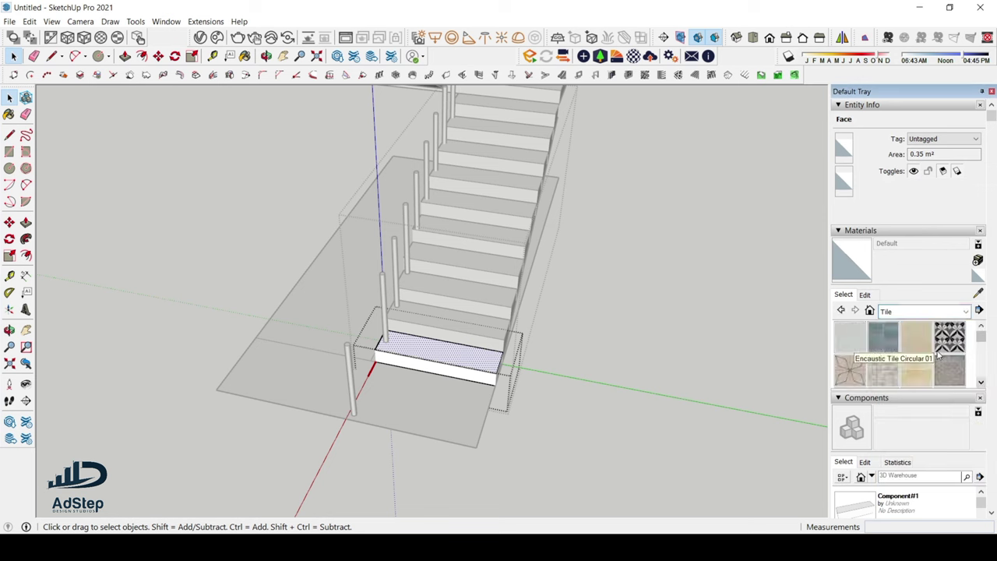
{"action": "left_click", "coordinate": [889, 343]}
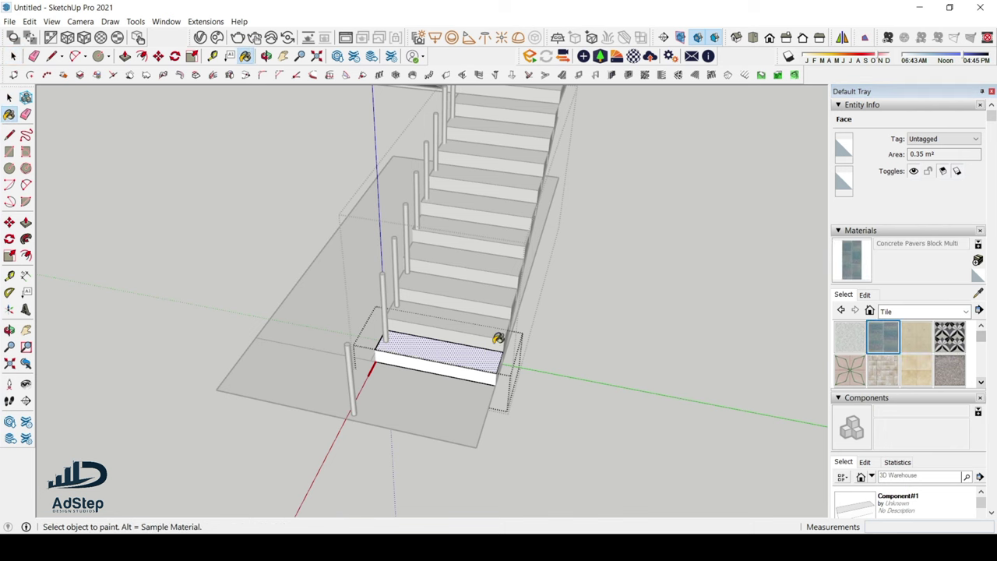
{"action": "left_click", "coordinate": [483, 358]}
{"action": "mouse_move", "coordinate": [484, 358]}
{"action": "middle_mouse_down"}
{"action": "mouse_move", "coordinate": [492, 355]}
{"action": "mouse_move", "coordinate": [492, 381]}
{"action": "mouse_move", "coordinate": [262, 311]}
{"action": "mouse_move", "coordinate": [403, 340]}
{"action": "mouse_move", "coordinate": [667, 352]}
{"action": "mouse_move", "coordinate": [625, 321]}
{"action": "middle_mouse_up"}
{"action": "scroll", "coordinate": [411, 352], "scroll_direction": "down", "scroll_amount": 4}
{"action": "scroll", "coordinate": [920, 335], "scroll_direction": "down", "scroll_amount": 3}
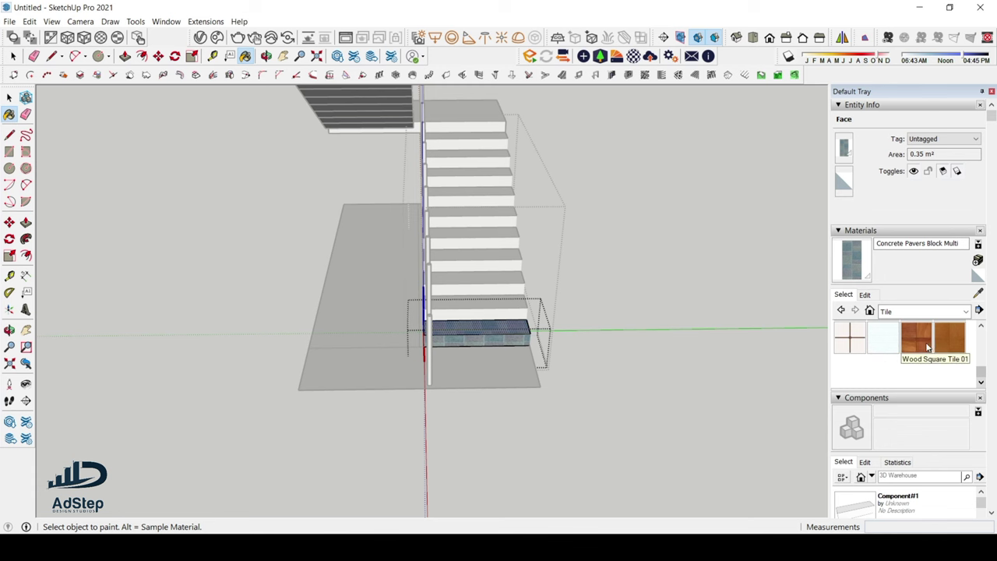
Step: Paint the bottom step's top and front faces with Wood Square Tile 02
{"action": "left_click", "coordinate": [942, 339]}
{"action": "scroll", "coordinate": [446, 325], "scroll_direction": "up", "scroll_amount": 2}
{"action": "scroll", "coordinate": [446, 325], "scroll_direction": "up", "scroll_amount": 2}
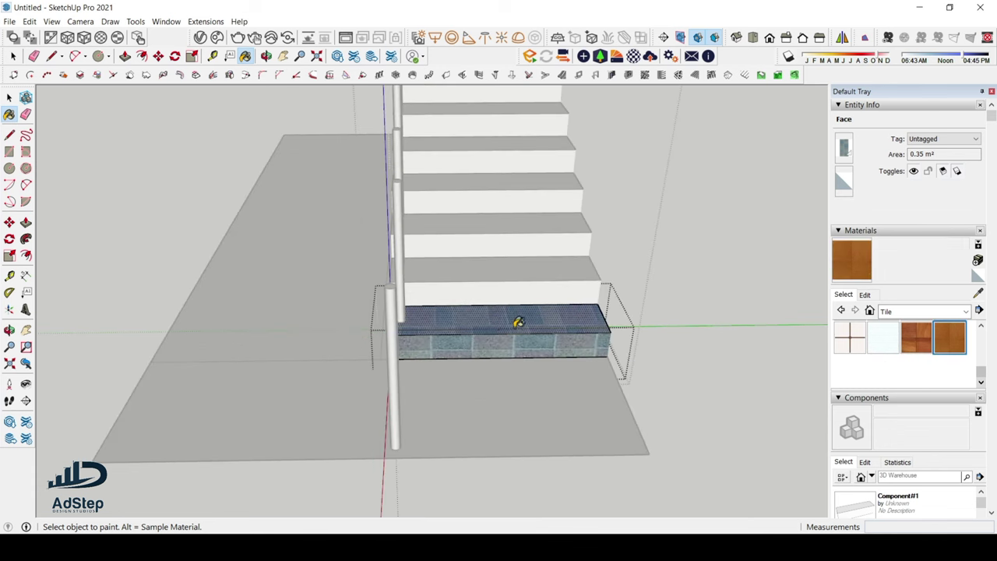
{"action": "left_click", "coordinate": [518, 329]}
{"action": "middle_click_drag", "start_coordinate": [521, 334], "coordinate": [498, 366]}
{"action": "scroll", "coordinate": [504, 379], "scroll_direction": "up", "scroll_amount": 2}
{"action": "left_click", "coordinate": [524, 395]}
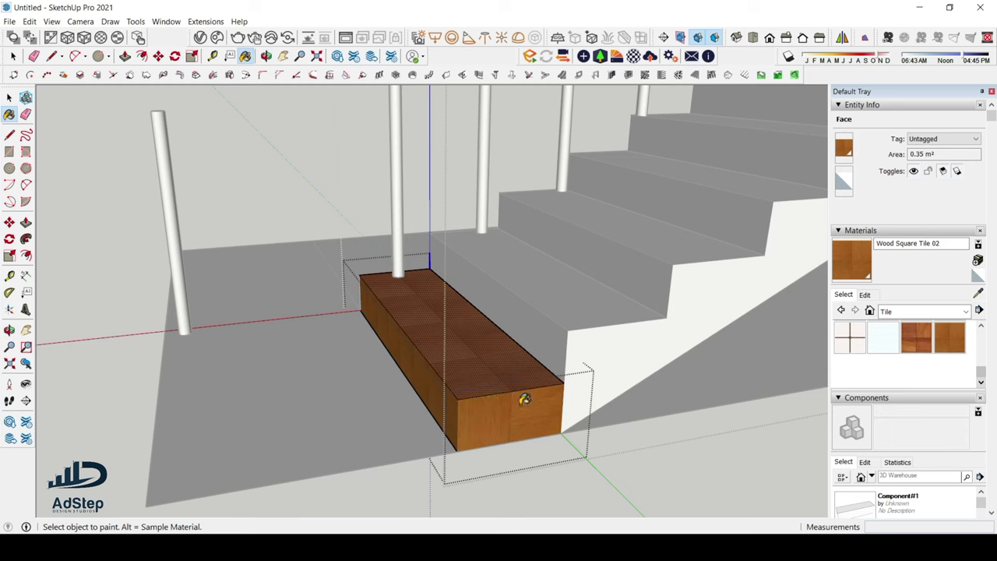
{"action": "scroll", "coordinate": [413, 350], "scroll_direction": "down", "scroll_amount": 2}
{"action": "mouse_move", "coordinate": [413, 350]}
{"action": "middle_mouse_down"}
{"action": "mouse_move", "coordinate": [477, 297]}
{"action": "mouse_move", "coordinate": [447, 335]}
{"action": "mouse_move", "coordinate": [555, 338]}
{"action": "mouse_move", "coordinate": [231, 356]}
{"action": "middle_mouse_up"}
{"action": "key", "text": "space"}
Step: Paint the next step's tread and side face with the wood tile
{"action": "double_click", "coordinate": [488, 303]}
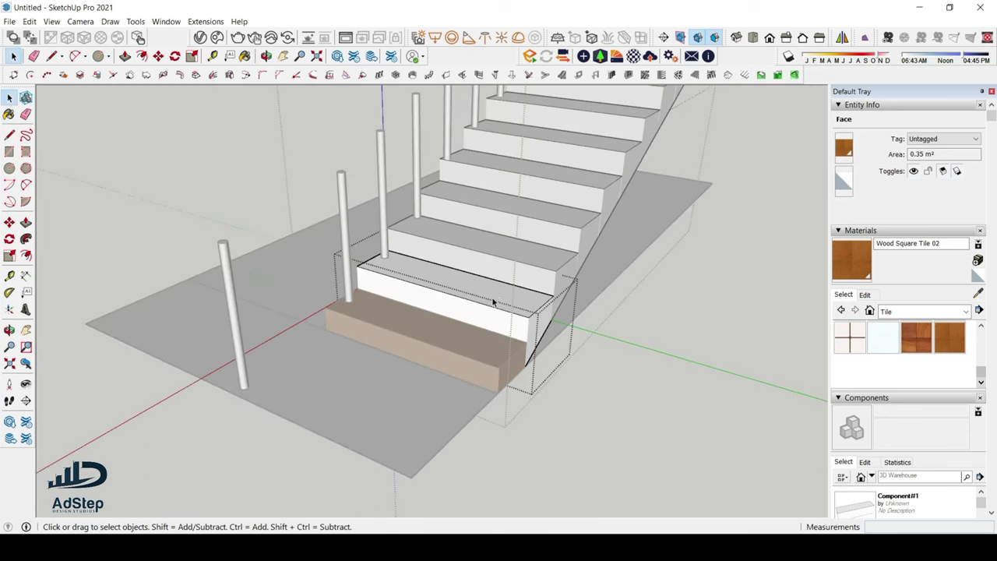
{"action": "left_click", "coordinate": [501, 302]}
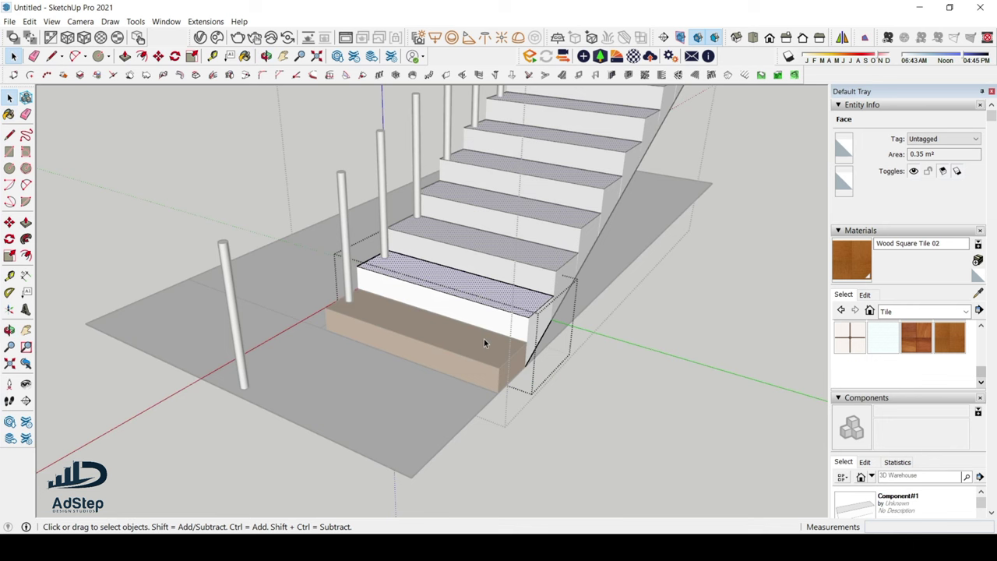
{"action": "left_click", "coordinate": [850, 257]}
{"action": "left_click", "coordinate": [539, 295]}
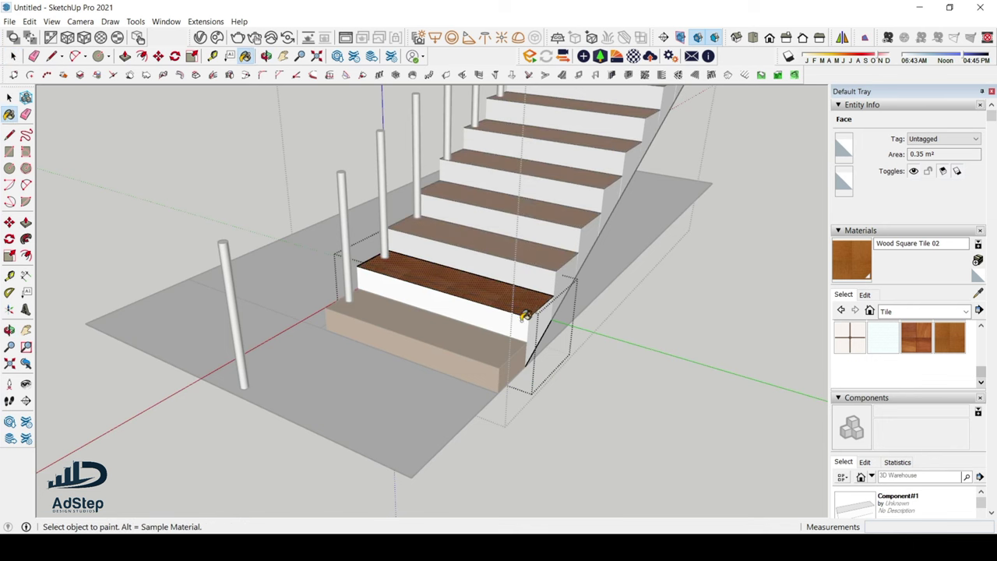
{"action": "left_click", "coordinate": [554, 317]}
{"action": "mouse_move", "coordinate": [541, 314]}
{"action": "middle_mouse_down"}
{"action": "mouse_move", "coordinate": [516, 367]}
{"action": "mouse_move", "coordinate": [507, 329]}
{"action": "mouse_move", "coordinate": [331, 360]}
{"action": "mouse_move", "coordinate": [258, 418]}
{"action": "mouse_move", "coordinate": [288, 282]}
{"action": "mouse_move", "coordinate": [626, 247]}
{"action": "mouse_move", "coordinate": [269, 243]}
{"action": "mouse_move", "coordinate": [494, 336]}
{"action": "mouse_move", "coordinate": [330, 304]}
{"action": "mouse_move", "coordinate": [440, 382]}
{"action": "mouse_move", "coordinate": [760, 359]}
{"action": "mouse_move", "coordinate": [758, 296]}
{"action": "mouse_move", "coordinate": [474, 245]}
{"action": "mouse_move", "coordinate": [389, 323]}
{"action": "mouse_move", "coordinate": [775, 359]}
{"action": "mouse_move", "coordinate": [777, 345]}
{"action": "mouse_move", "coordinate": [605, 260]}
{"action": "mouse_move", "coordinate": [420, 350]}
{"action": "middle_mouse_up"}
Step: Open Wood Square Tile 02's texture settings in the Materials panel
{"action": "key", "text": "b"}
{"action": "key", "text": "space"}
{"action": "scroll", "coordinate": [379, 382], "scroll_direction": "up", "scroll_amount": 5}
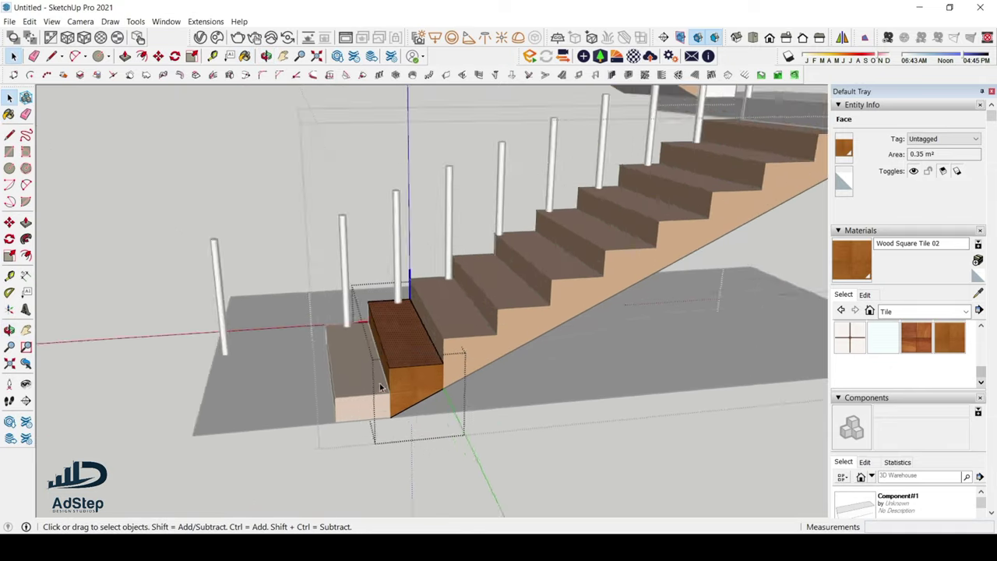
{"action": "middle_click_drag", "start_coordinate": [380, 382], "coordinate": [623, 363]}
{"action": "scroll", "coordinate": [615, 357], "scroll_direction": "up", "scroll_amount": 3}
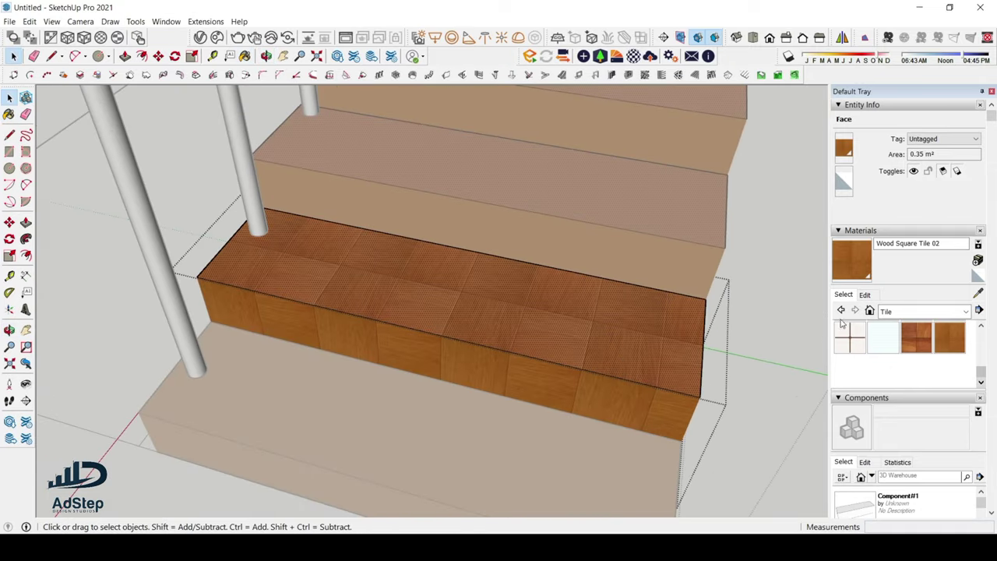
{"action": "left_click", "coordinate": [850, 297]}
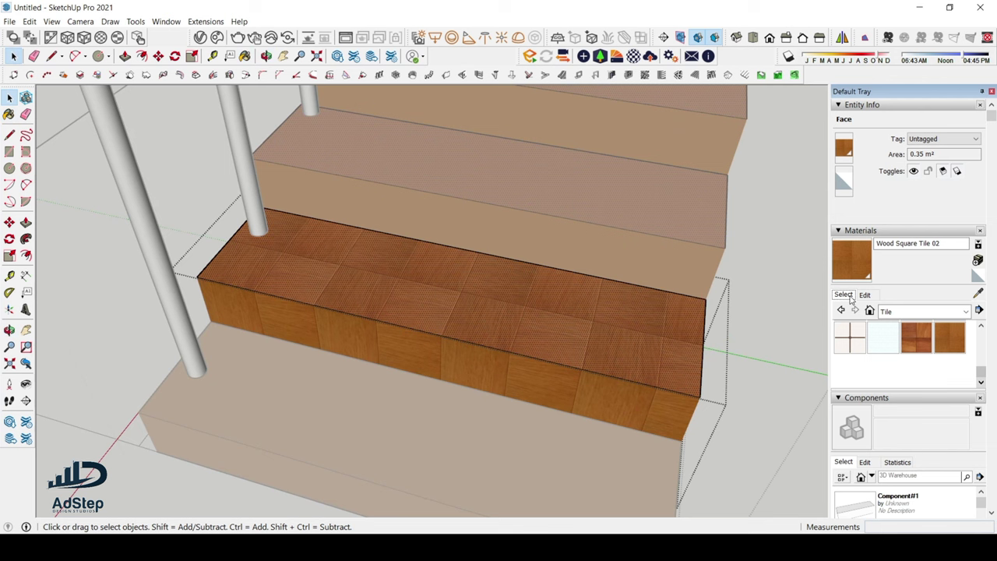
{"action": "left_click", "coordinate": [863, 295]}
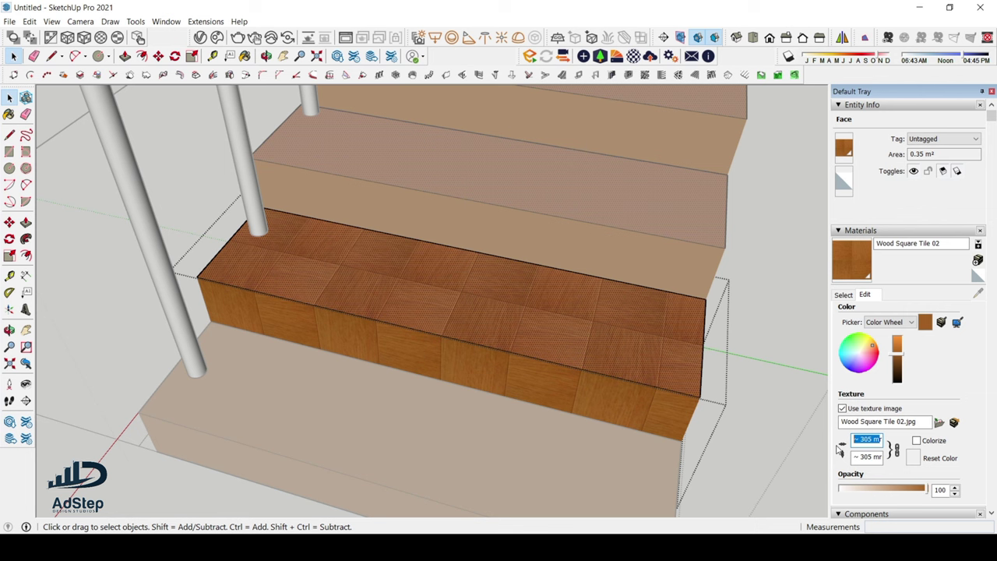
Step: Set the Wood Square Tile 02 texture width to 600 mm after clearing an invalid-length warning
{"action": "type", "text": "500m"}
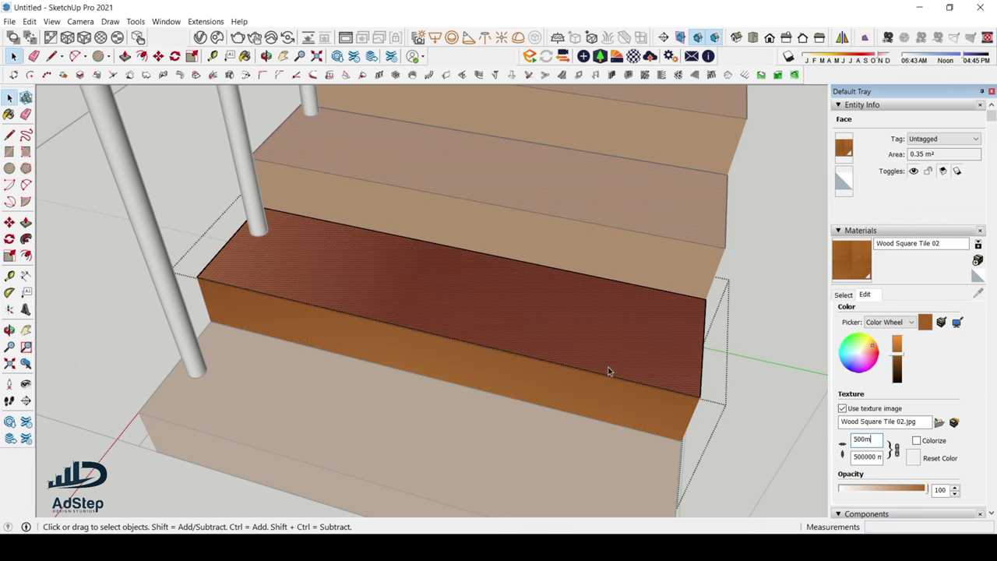
{"action": "scroll", "coordinate": [536, 296], "scroll_direction": "down", "scroll_amount": 3}
{"action": "left_click", "coordinate": [844, 294]}
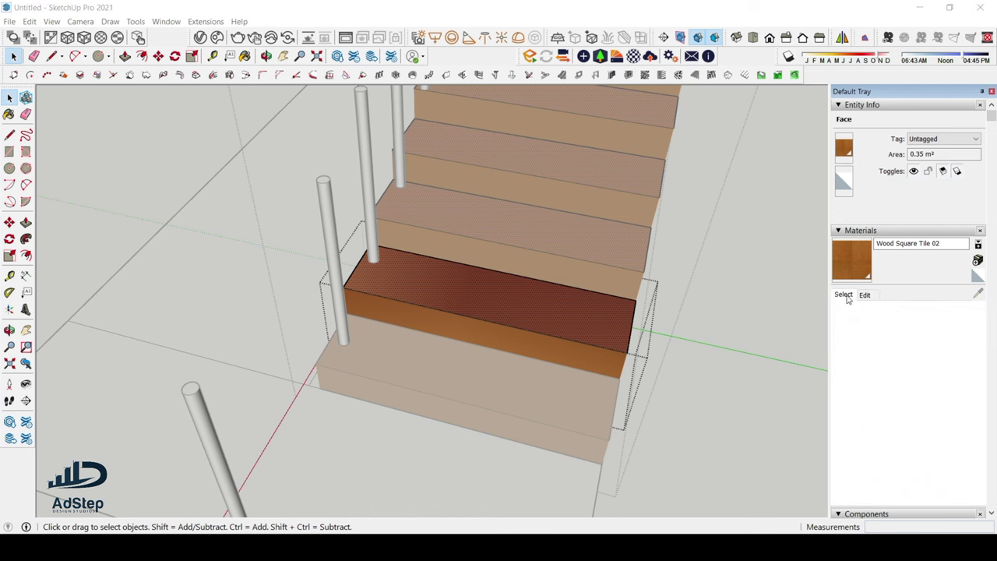
{"action": "left_click", "coordinate": [527, 303]}
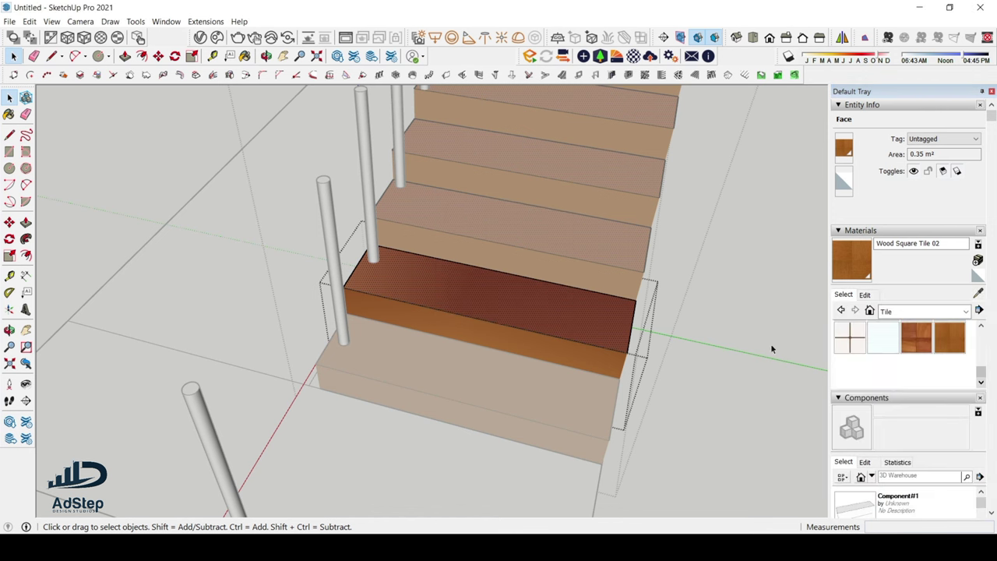
{"action": "left_click", "coordinate": [864, 294]}
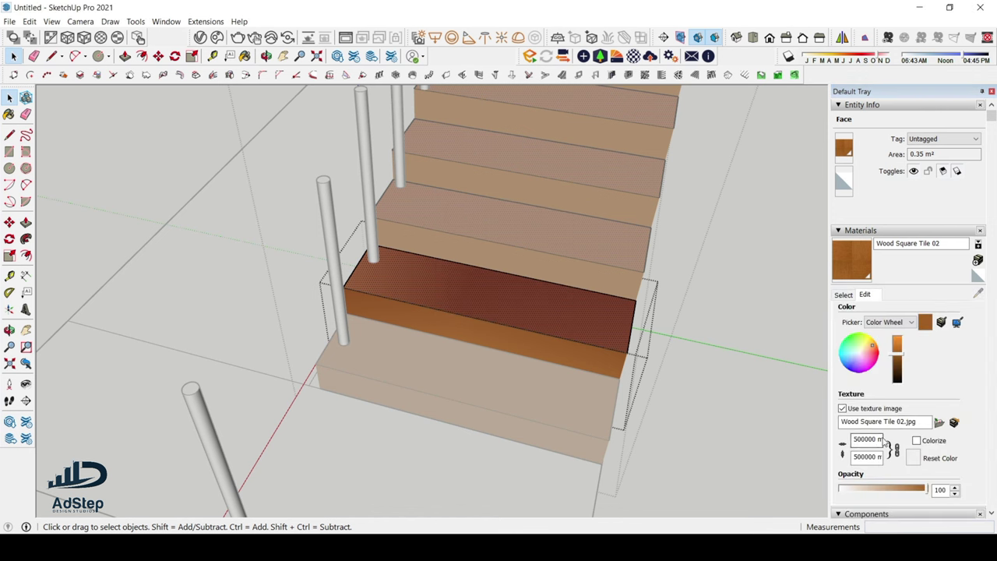
{"action": "left_click_drag", "start_coordinate": [880, 439], "coordinate": [818, 442]}
{"action": "type", "text": "5mm"}
{"action": "key", "text": "Return"}
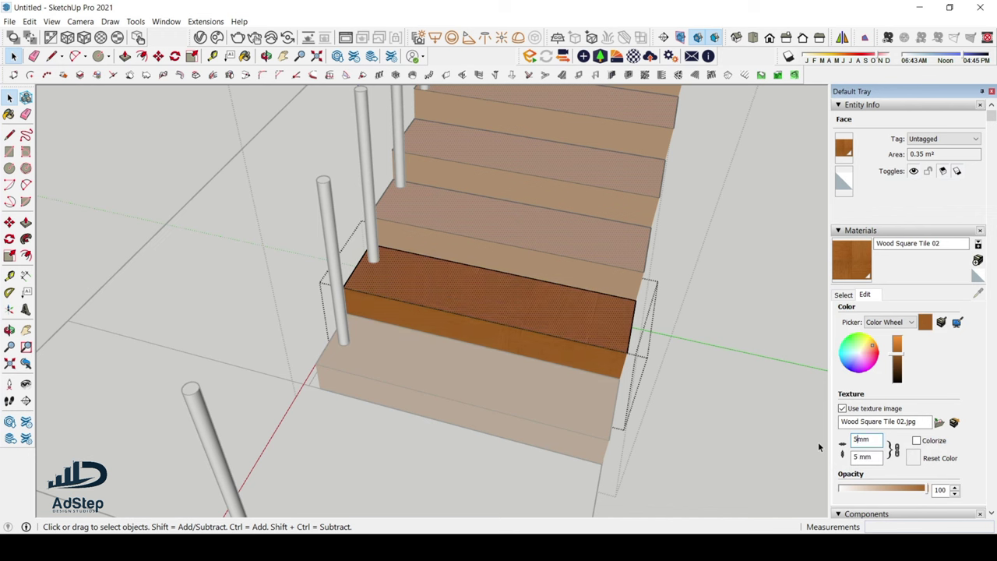
{"action": "scroll", "coordinate": [601, 330], "scroll_direction": "up", "scroll_amount": 4}
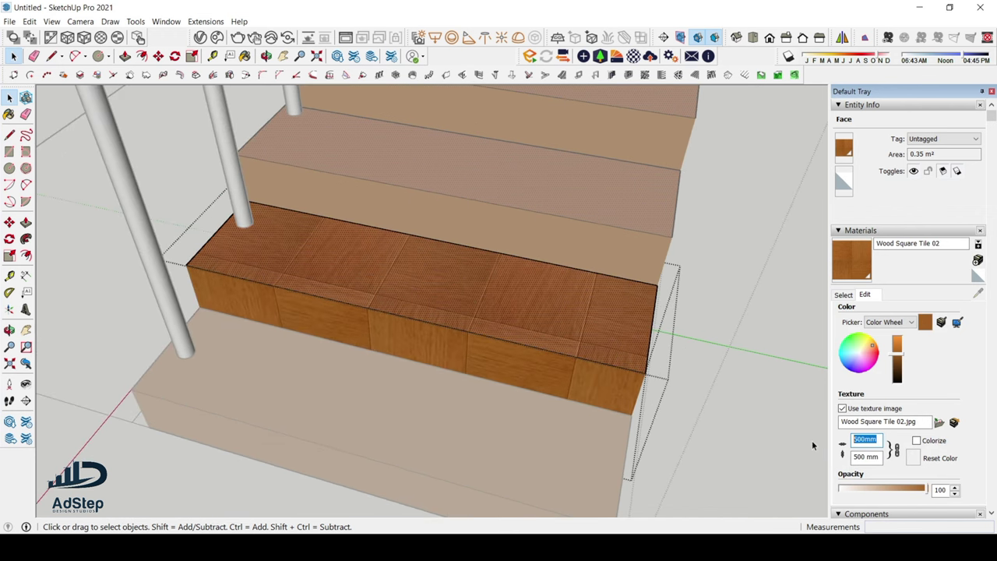
{"action": "type", "text": "600"}
{"action": "key", "text": "Return"}
Step: Reopen the wood material's edit settings and browse for a replacement texture image file
{"action": "scroll", "coordinate": [452, 297], "scroll_direction": "down", "scroll_amount": 5}
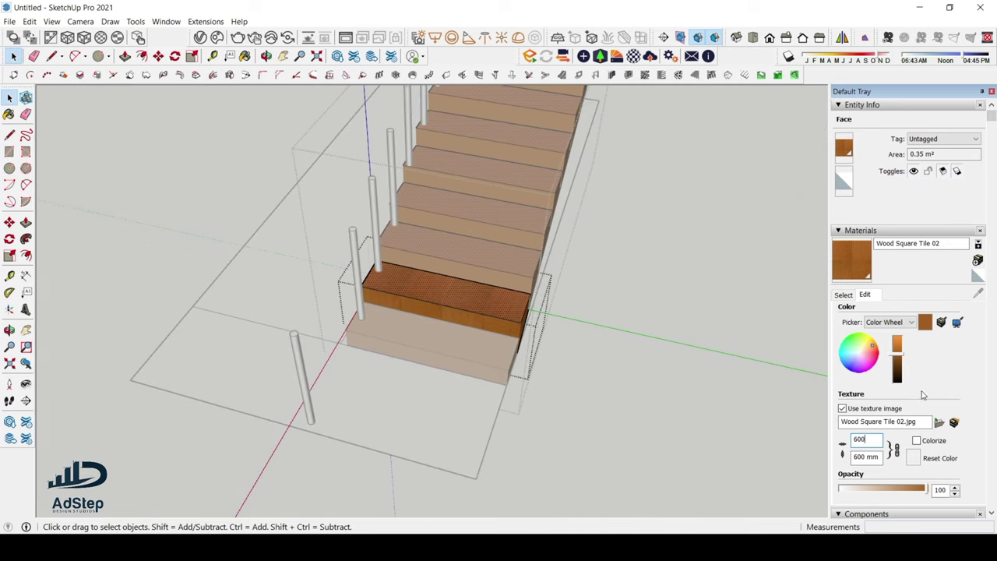
{"action": "scroll", "coordinate": [921, 395], "scroll_direction": "down", "scroll_amount": 2}
{"action": "scroll", "coordinate": [872, 233], "scroll_direction": "down", "scroll_amount": 8}
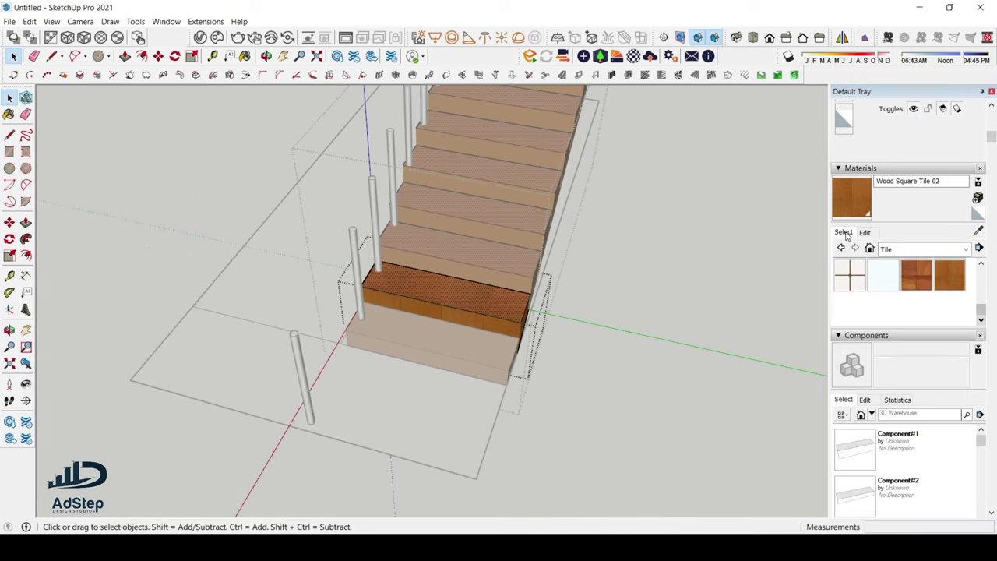
{"action": "scroll", "coordinate": [907, 189], "scroll_direction": "up", "scroll_amount": 8}
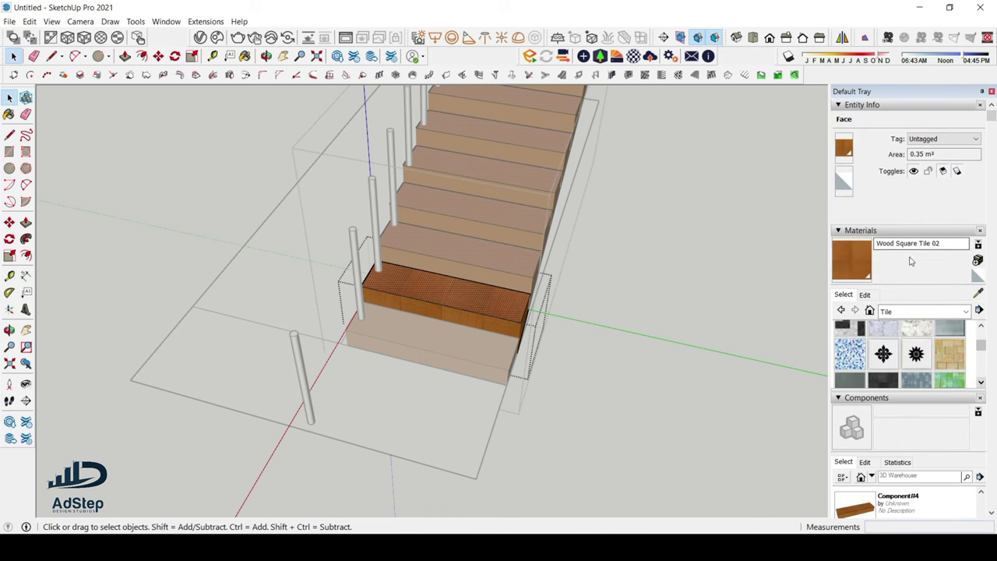
{"action": "scroll", "coordinate": [910, 261], "scroll_direction": "down", "scroll_amount": 2}
{"action": "scroll", "coordinate": [876, 233], "scroll_direction": "down", "scroll_amount": 2}
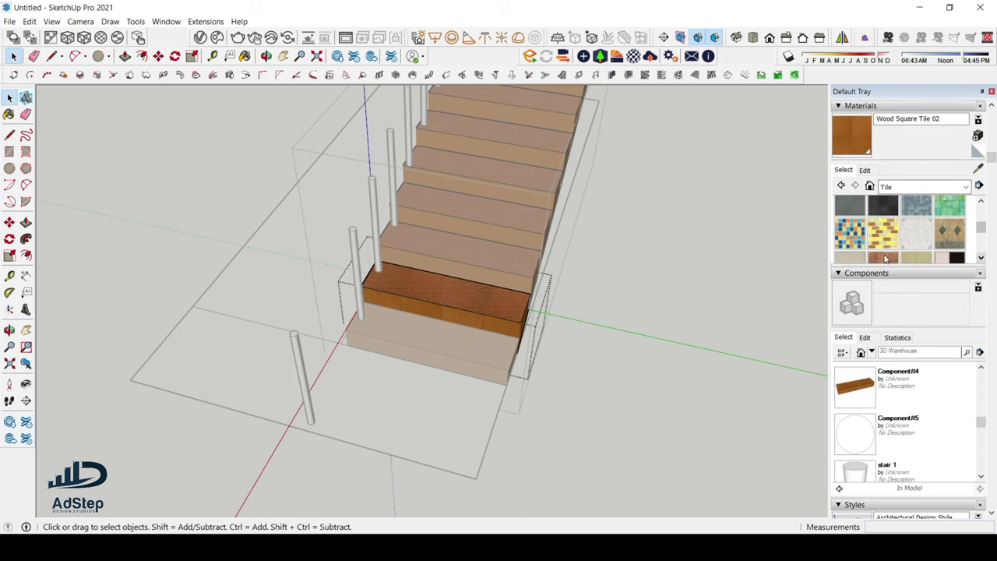
{"action": "left_click", "coordinate": [865, 169]}
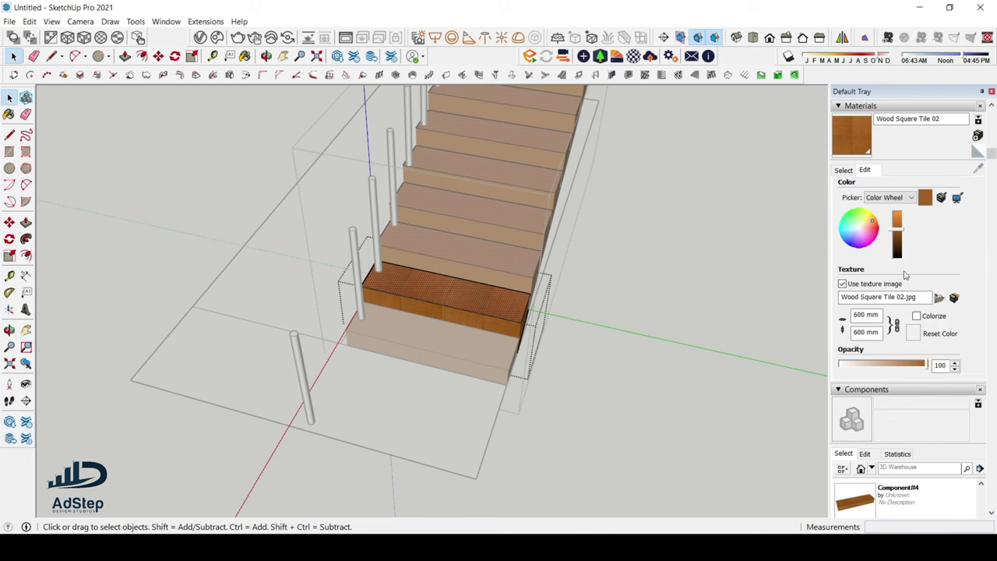
{"action": "scroll", "coordinate": [905, 281], "scroll_direction": "down", "scroll_amount": 3}
{"action": "scroll", "coordinate": [927, 283], "scroll_direction": "down", "scroll_amount": 2}
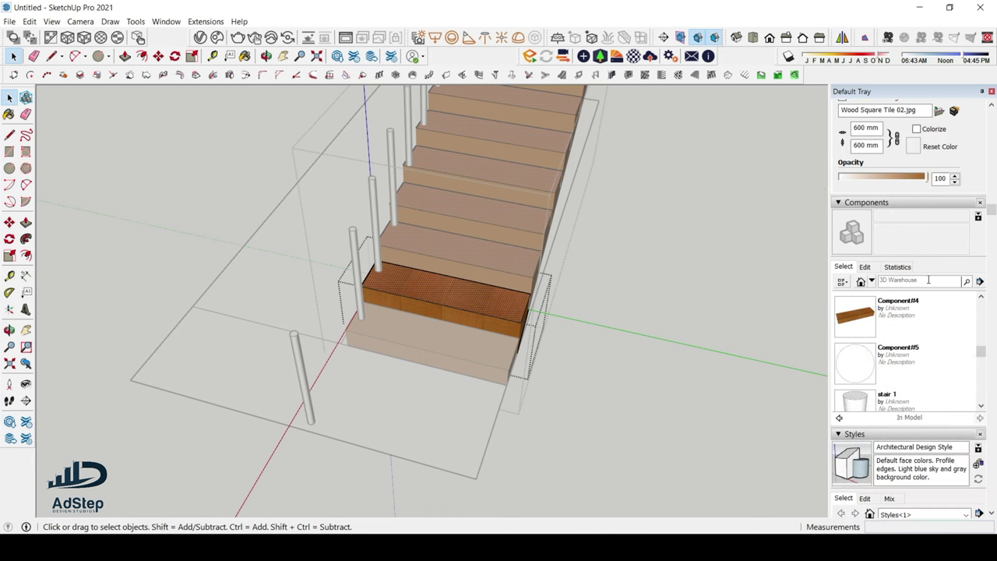
{"action": "scroll", "coordinate": [927, 280], "scroll_direction": "up", "scroll_amount": 2}
{"action": "scroll", "coordinate": [927, 283], "scroll_direction": "up", "scroll_amount": 2}
{"action": "scroll", "coordinate": [944, 177], "scroll_direction": "up", "scroll_amount": 5}
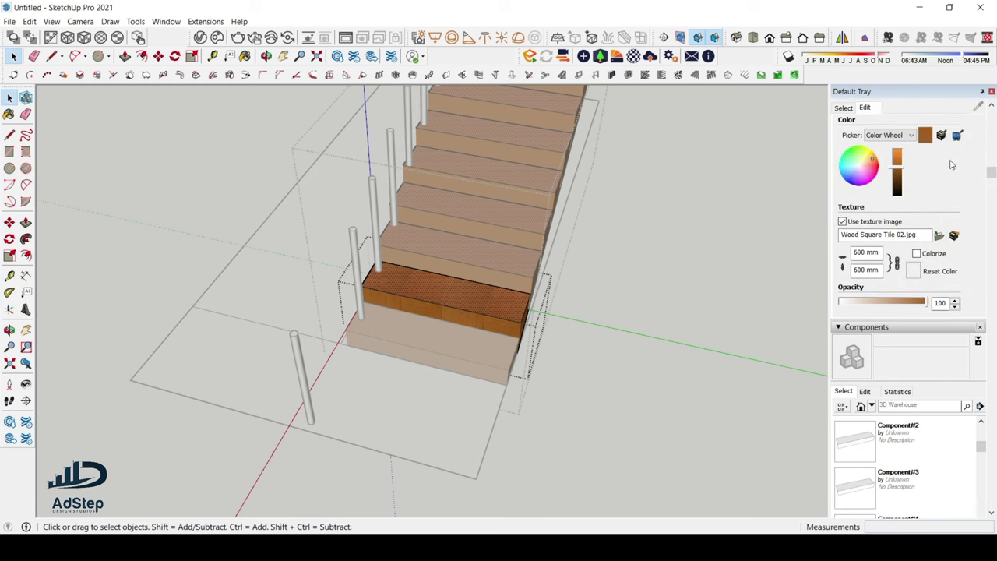
{"action": "left_click", "coordinate": [939, 235]}
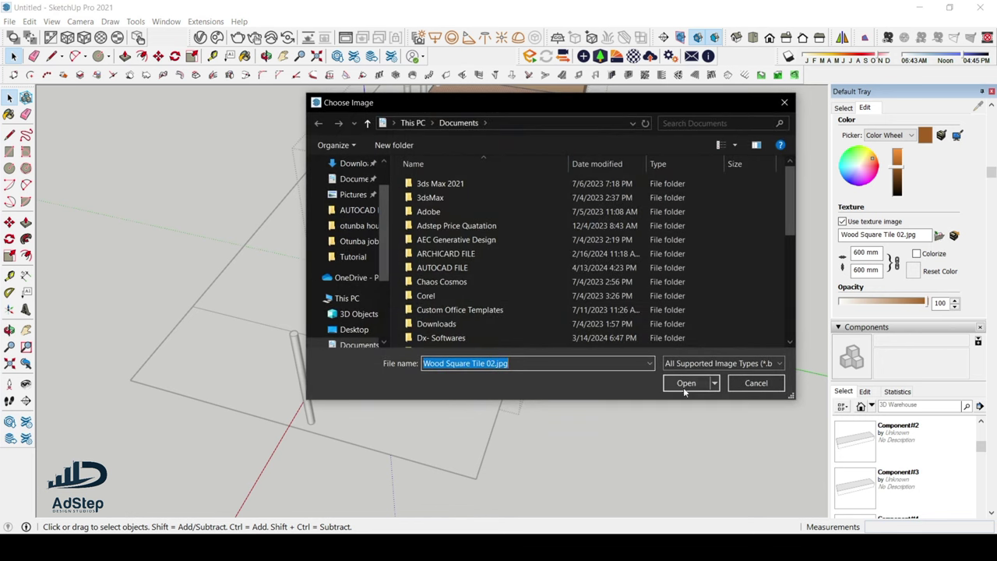
Step: Close the image chooser and select the floor slab's long outer edge
{"action": "left_click", "coordinate": [784, 103]}
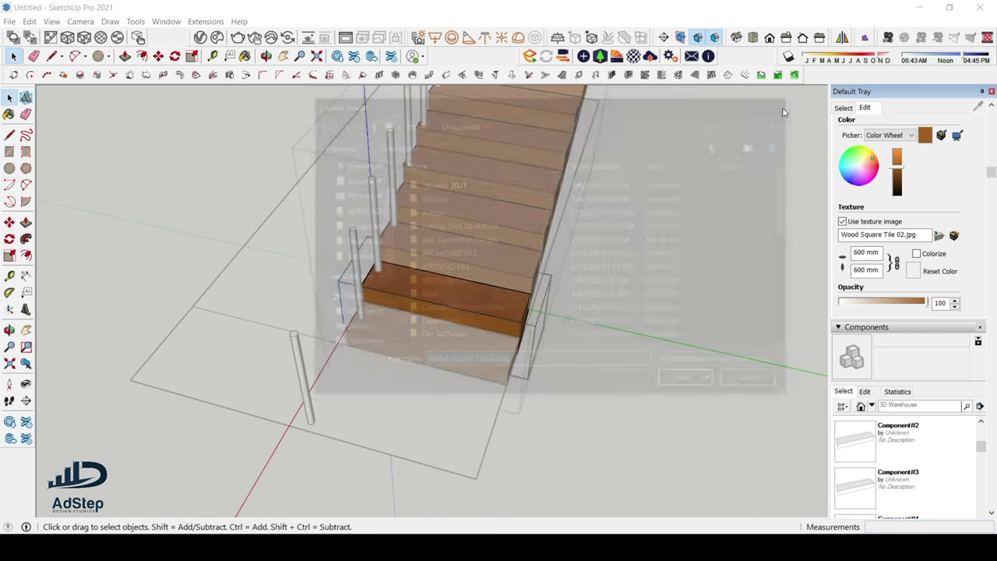
{"action": "scroll", "coordinate": [389, 343], "scroll_direction": "down", "scroll_amount": 6}
{"action": "middle_click_drag", "start_coordinate": [403, 321], "coordinate": [163, 288]}
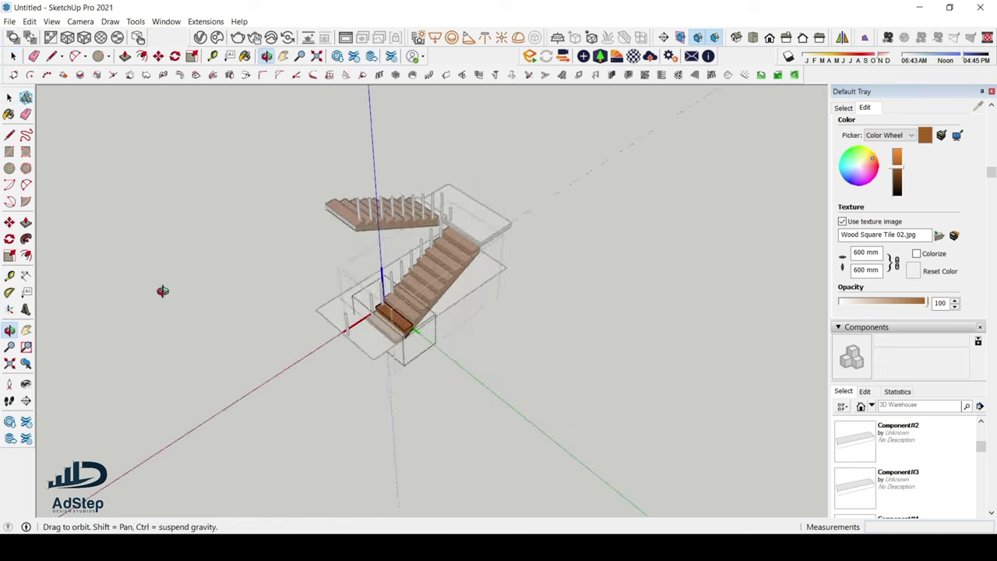
{"action": "scroll", "coordinate": [485, 229], "scroll_direction": "up", "scroll_amount": 5}
{"action": "middle_click_drag", "start_coordinate": [485, 229], "coordinate": [675, 260]}
{"action": "scroll", "coordinate": [522, 233], "scroll_direction": "down", "scroll_amount": 8}
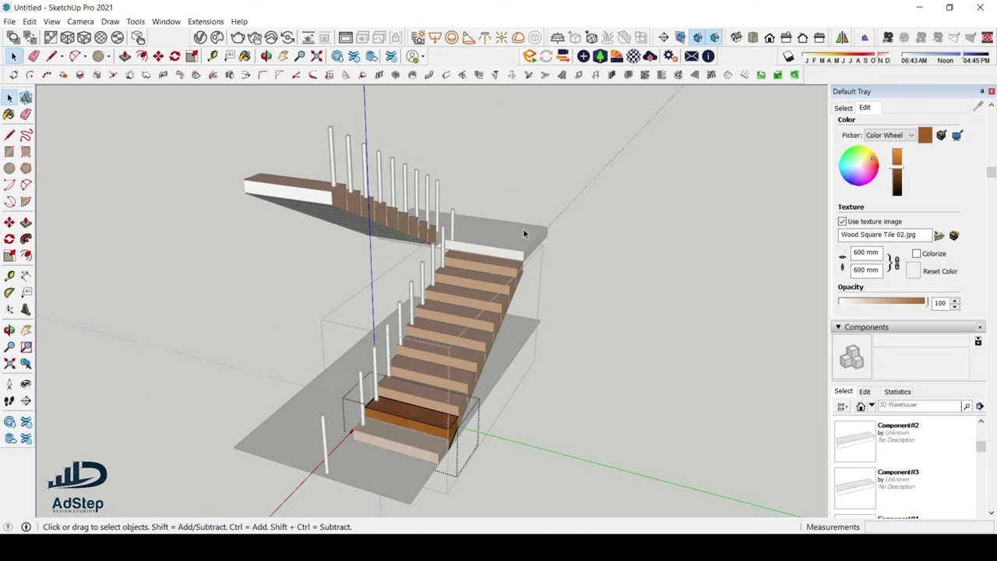
{"action": "middle_click_drag", "start_coordinate": [558, 264], "coordinate": [494, 397]}
{"action": "scroll", "coordinate": [494, 397], "scroll_direction": "up", "scroll_amount": 6}
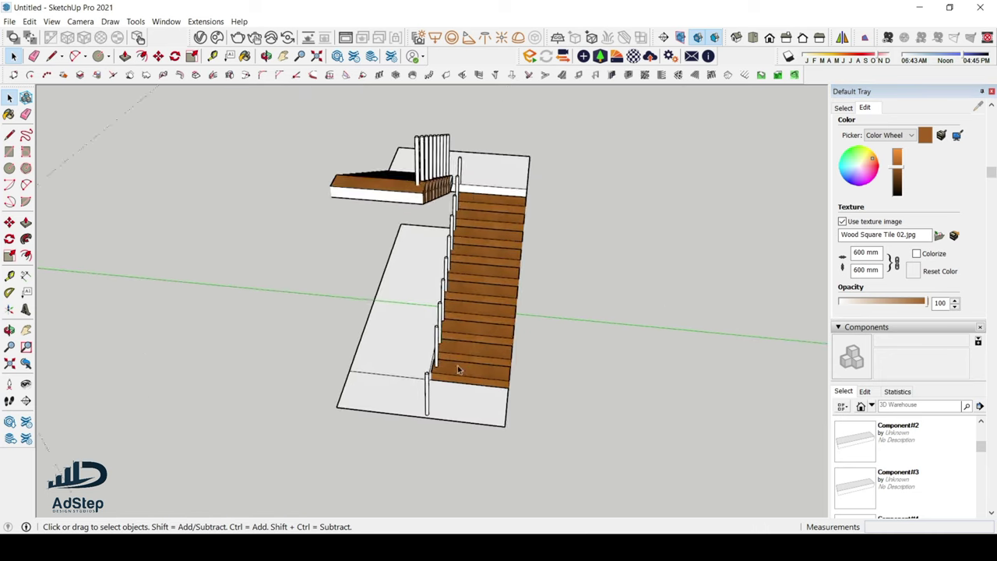
{"action": "middle_click_drag", "start_coordinate": [356, 363], "coordinate": [465, 338]}
{"action": "scroll", "coordinate": [440, 366], "scroll_direction": "up", "scroll_amount": 3}
{"action": "left_click", "coordinate": [429, 363]}
{"action": "scroll", "coordinate": [429, 363], "scroll_direction": "down", "scroll_amount": 3}
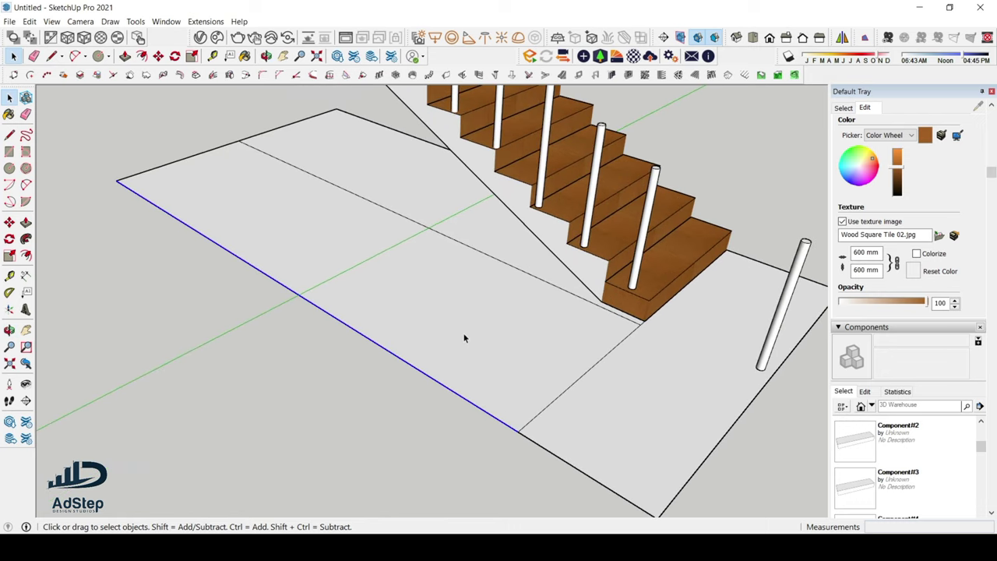
{"action": "scroll", "coordinate": [465, 338], "scroll_direction": "up", "scroll_amount": 4}
Step: With Tape Measure, place guides along the slab's long edges, one offset 220 mm
{"action": "key", "text": "t"}
{"action": "scroll", "coordinate": [444, 379], "scroll_direction": "down", "scroll_amount": 1}
{"action": "left_click", "coordinate": [440, 397]}
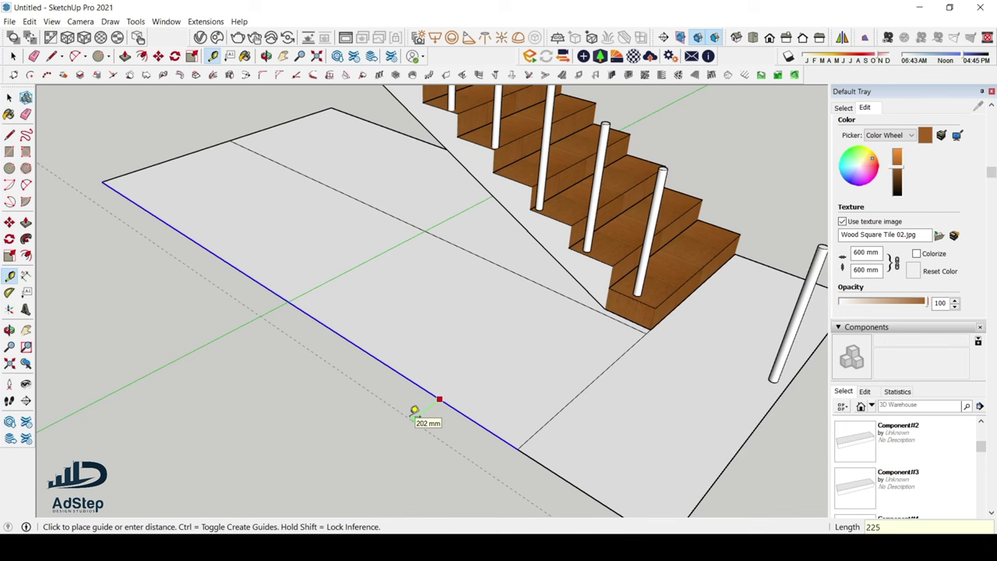
{"action": "left_click", "coordinate": [414, 410]}
{"action": "scroll", "coordinate": [416, 413], "scroll_direction": "down", "scroll_amount": 3}
{"action": "middle_click_drag", "start_coordinate": [454, 336], "coordinate": [499, 351]}
{"action": "scroll", "coordinate": [537, 354], "scroll_direction": "up", "scroll_amount": 2}
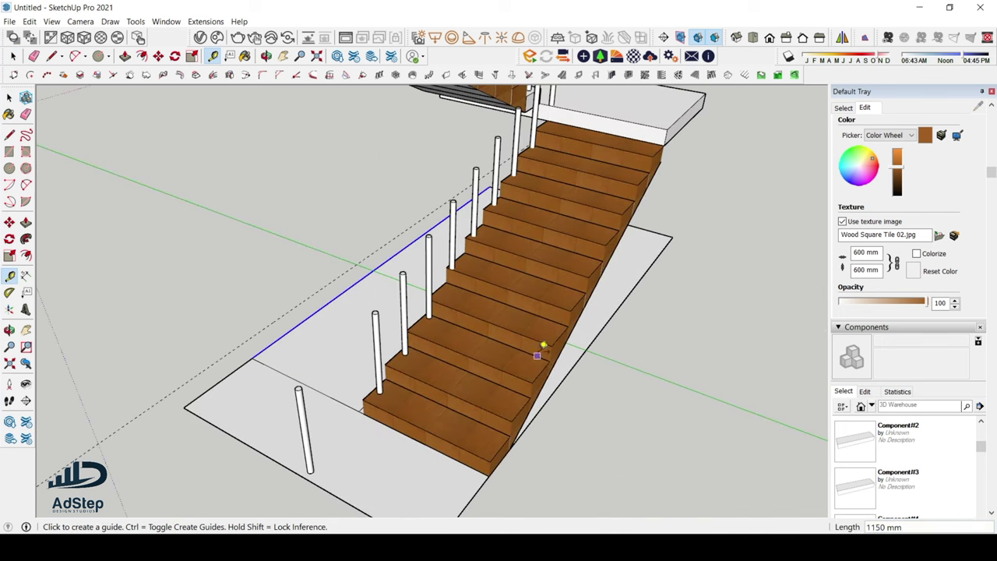
{"action": "left_click", "coordinate": [572, 366]}
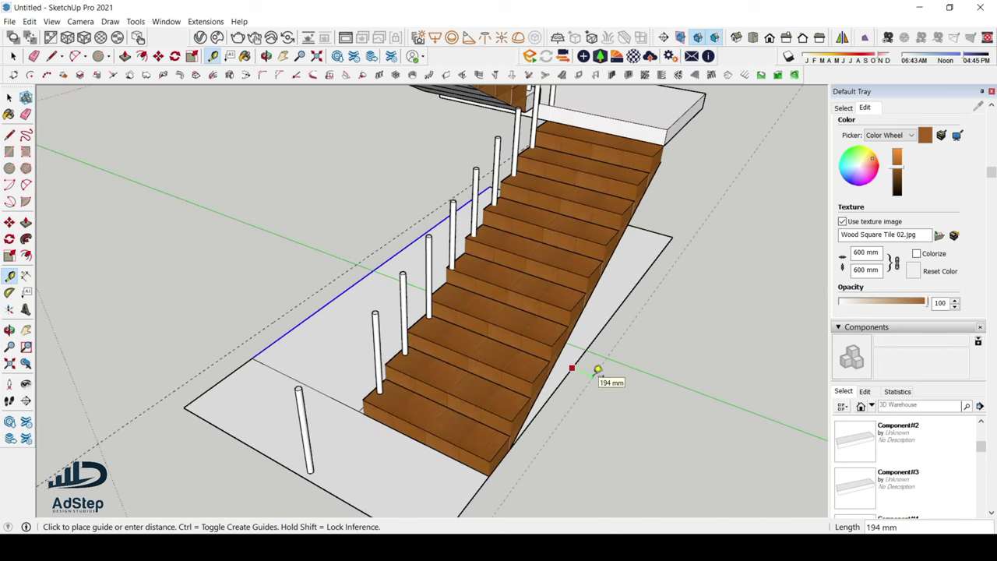
{"action": "type", "text": "220"}
{"action": "key", "text": "Return"}
{"action": "scroll", "coordinate": [498, 296], "scroll_direction": "down", "scroll_amount": 5}
{"action": "key", "text": "space"}
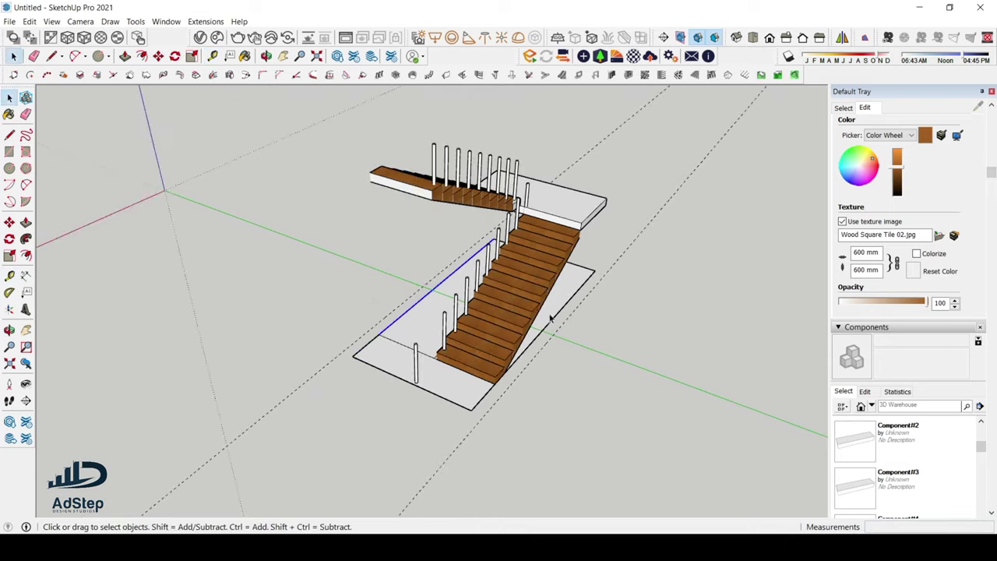
{"action": "scroll", "coordinate": [637, 321], "scroll_direction": "up", "scroll_amount": 2}
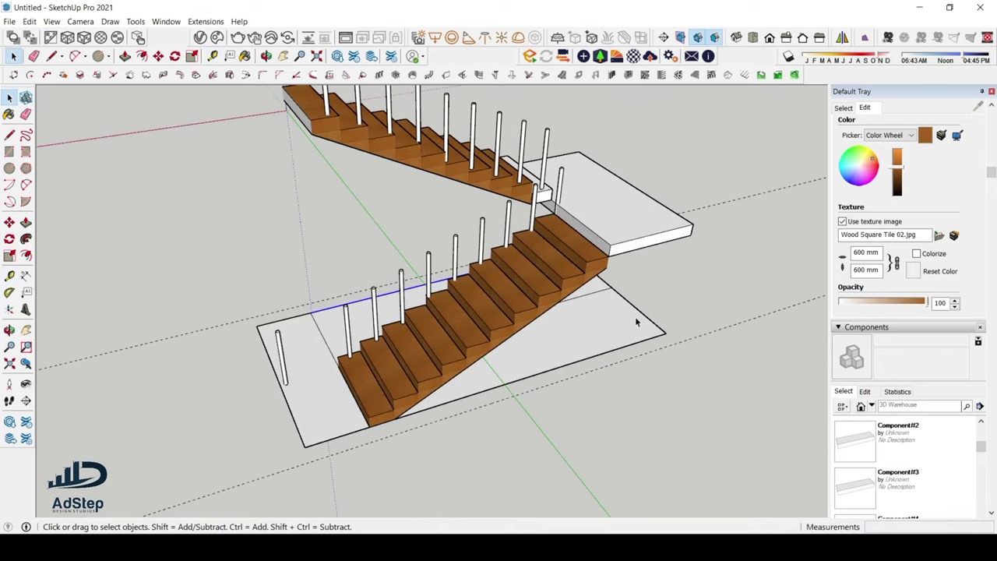
Step: Place a guide 225 mm out from the slab's short end edge
{"action": "key", "text": "l"}
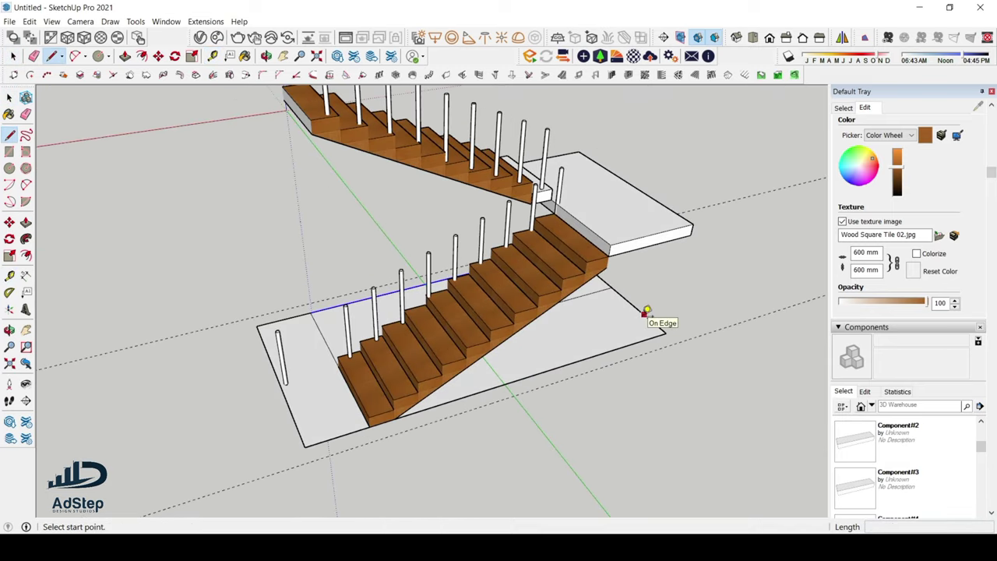
{"action": "key", "text": "t"}
{"action": "left_click", "coordinate": [646, 313]}
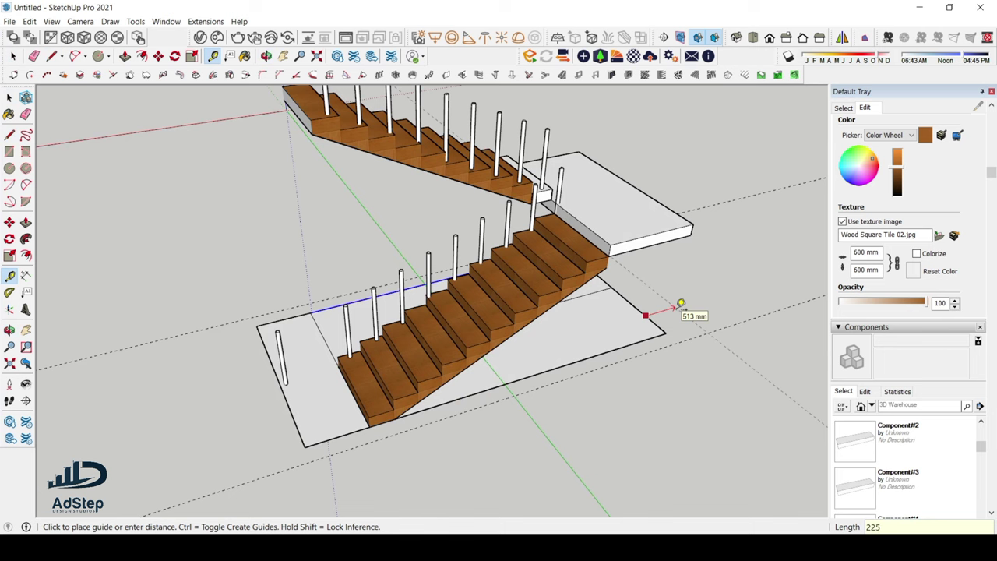
{"action": "type", "text": "225"}
{"action": "key", "text": "Return"}
{"action": "scroll", "coordinate": [621, 285], "scroll_direction": "down", "scroll_amount": 2}
{"action": "middle_click_drag", "start_coordinate": [621, 285], "coordinate": [605, 346]}
Step: Draw the first outer border line along the guide and close its corner
{"action": "key", "text": "space"}
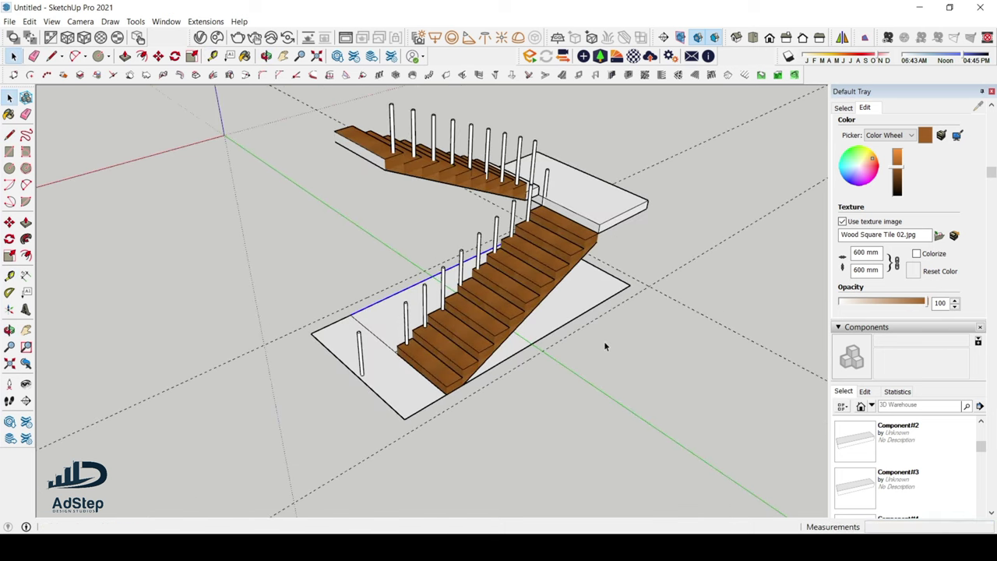
{"action": "key", "text": "l"}
{"action": "left_click", "coordinate": [647, 288]}
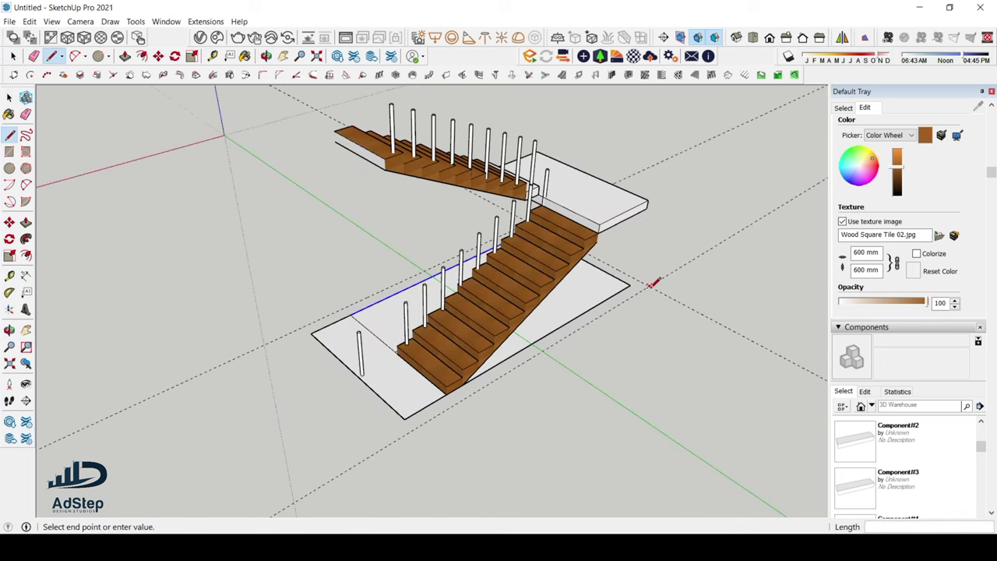
{"action": "left_click", "coordinate": [409, 429]}
{"action": "key", "text": "Escape"}
{"action": "left_click", "coordinate": [404, 419]}
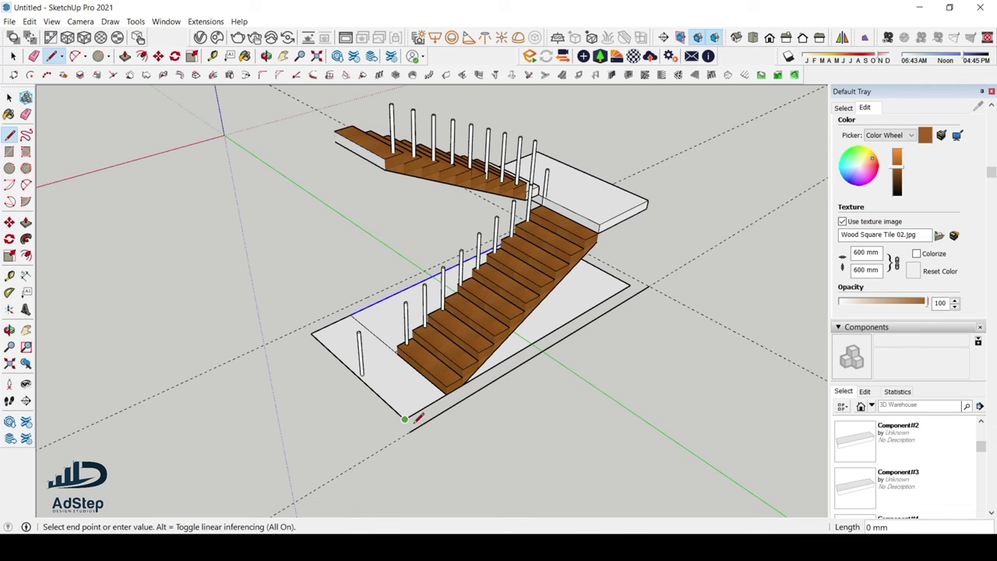
{"action": "left_click", "coordinate": [413, 428]}
{"action": "key", "text": "space"}
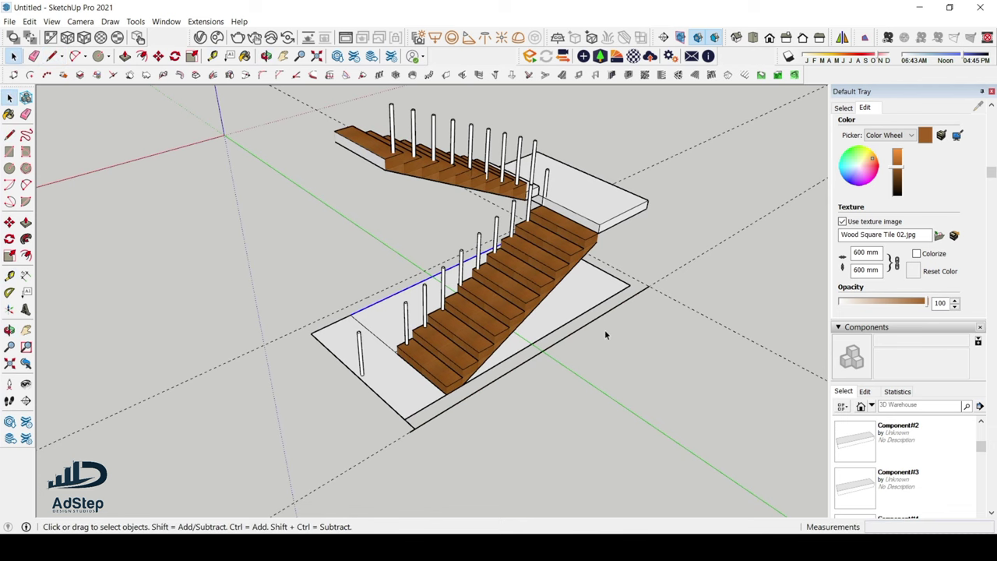
Step: Draw the remaining border line to the far corner, closing and selecting the border face
{"action": "middle_click_drag", "start_coordinate": [606, 334], "coordinate": [577, 338]}
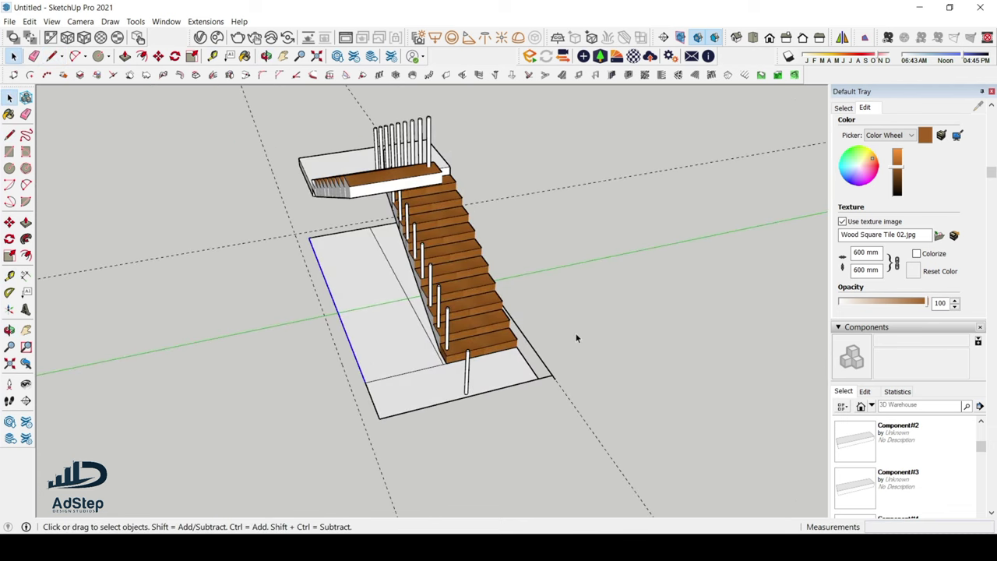
{"action": "key", "text": "l"}
{"action": "left_click", "coordinate": [380, 418]}
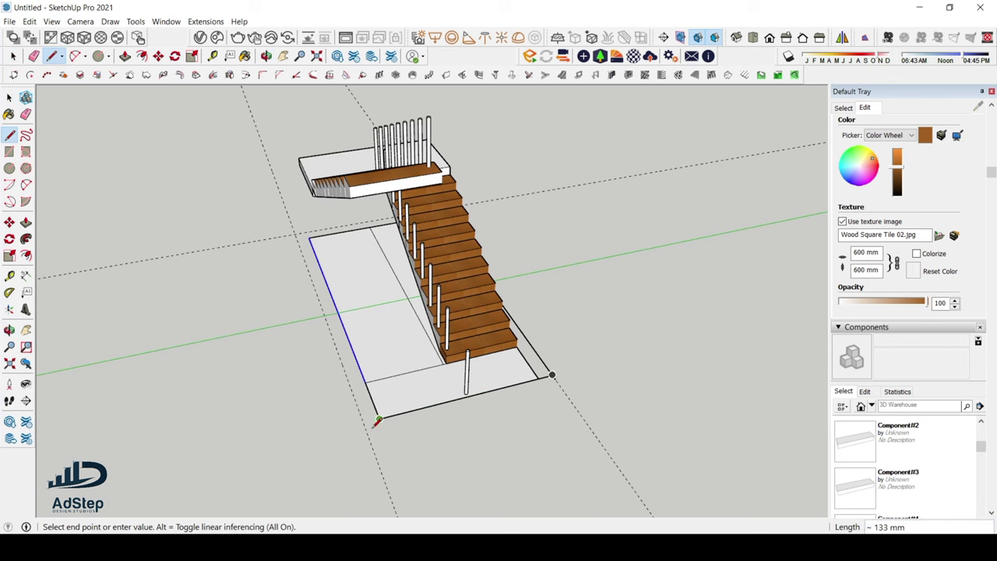
{"action": "left_click", "coordinate": [304, 232]}
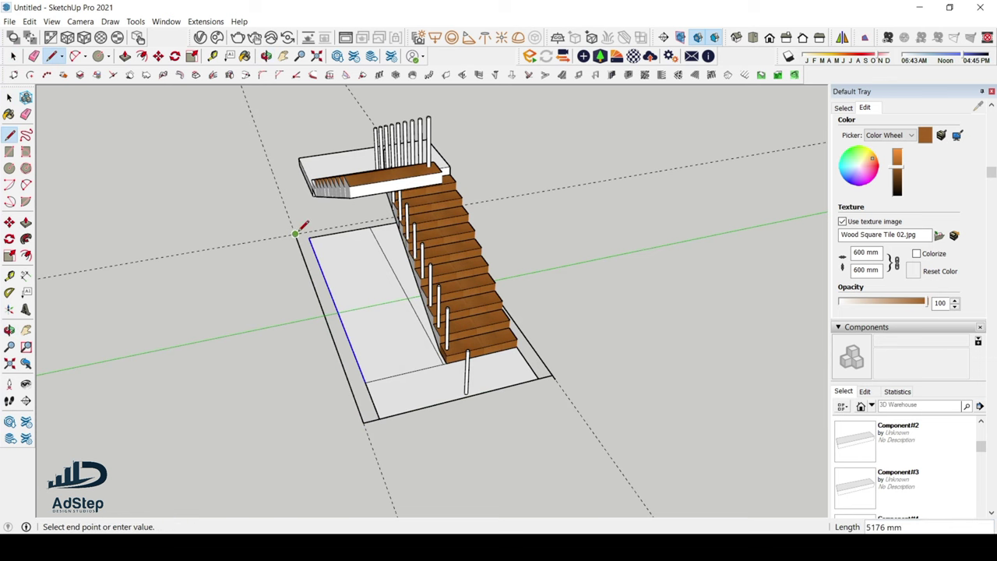
{"action": "middle_click_drag", "start_coordinate": [304, 232], "coordinate": [615, 261]}
{"action": "left_click", "coordinate": [615, 261]}
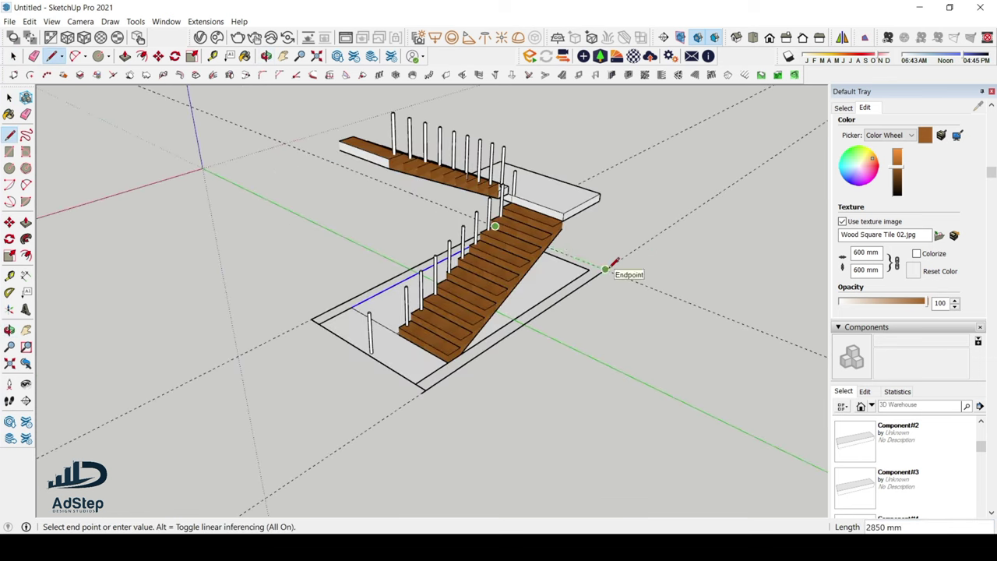
{"action": "key", "text": "space"}
{"action": "scroll", "coordinate": [596, 274], "scroll_direction": "up", "scroll_amount": 2}
{"action": "left_click", "coordinate": [594, 273]}
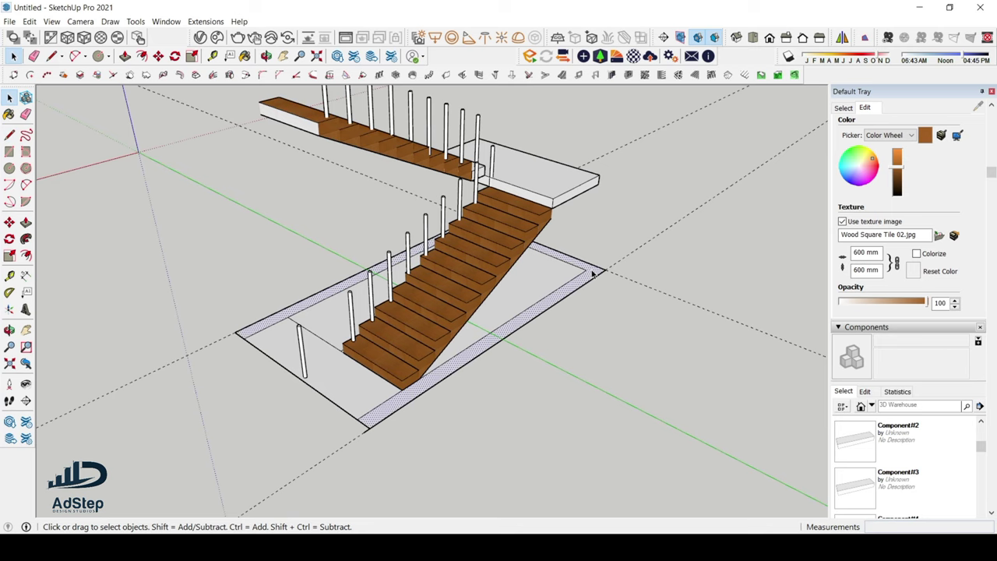
Step: Push/Pull the border face up about 3400 mm into walls and inspect the stairwell
{"action": "key", "text": "p"}
{"action": "scroll", "coordinate": [593, 272], "scroll_direction": "down", "scroll_amount": 3}
{"action": "left_click_drag", "start_coordinate": [589, 294], "coordinate": [597, 156]}
{"action": "middle_click_drag", "start_coordinate": [597, 156], "coordinate": [478, 158]}
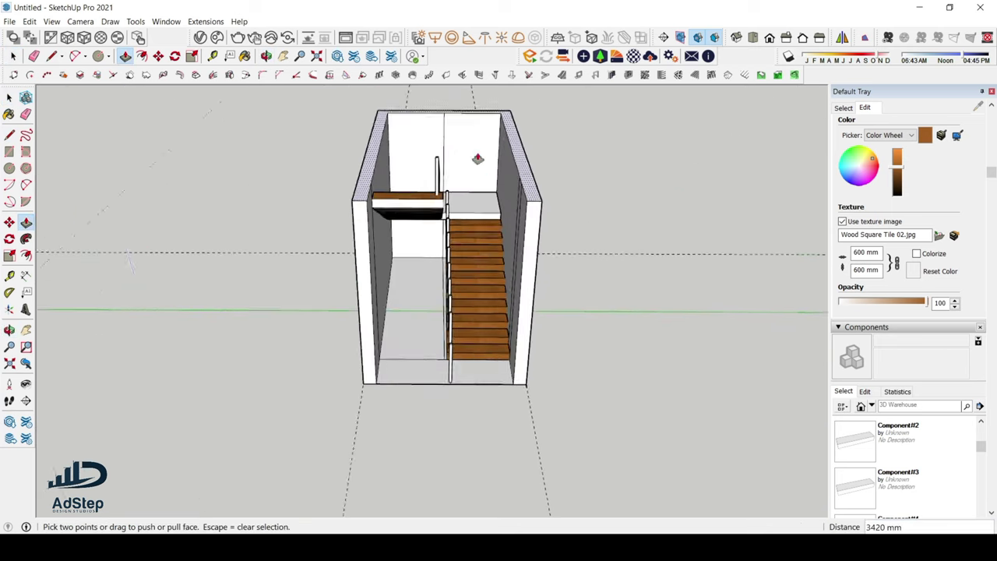
{"action": "scroll", "coordinate": [438, 256], "scroll_direction": "up", "scroll_amount": 3}
{"action": "middle_click_drag", "start_coordinate": [438, 256], "coordinate": [413, 225]}
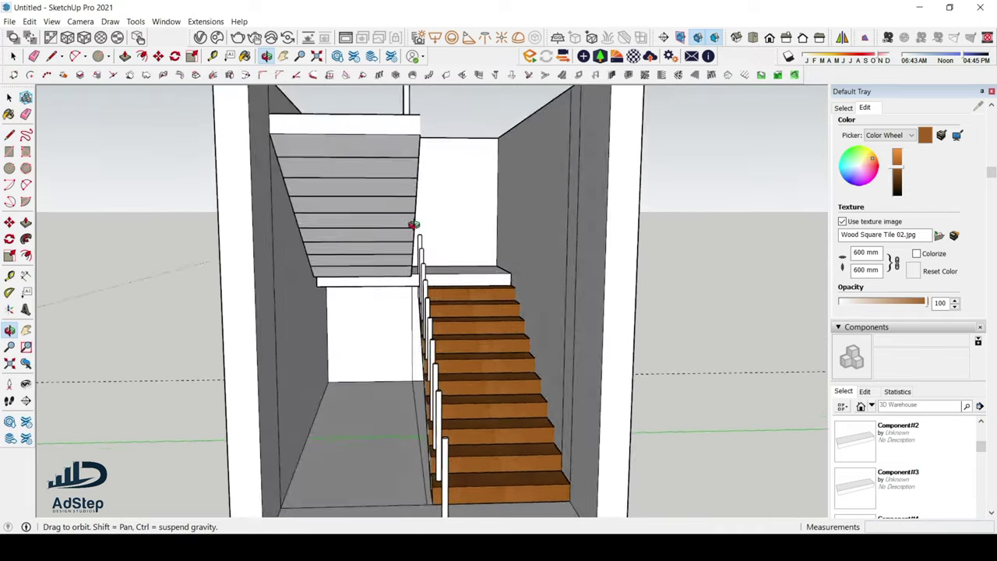
{"action": "scroll", "coordinate": [444, 166], "scroll_direction": "down", "scroll_amount": 5}
{"action": "scroll", "coordinate": [477, 274], "scroll_direction": "up", "scroll_amount": 5}
{"action": "key", "text": "e"}
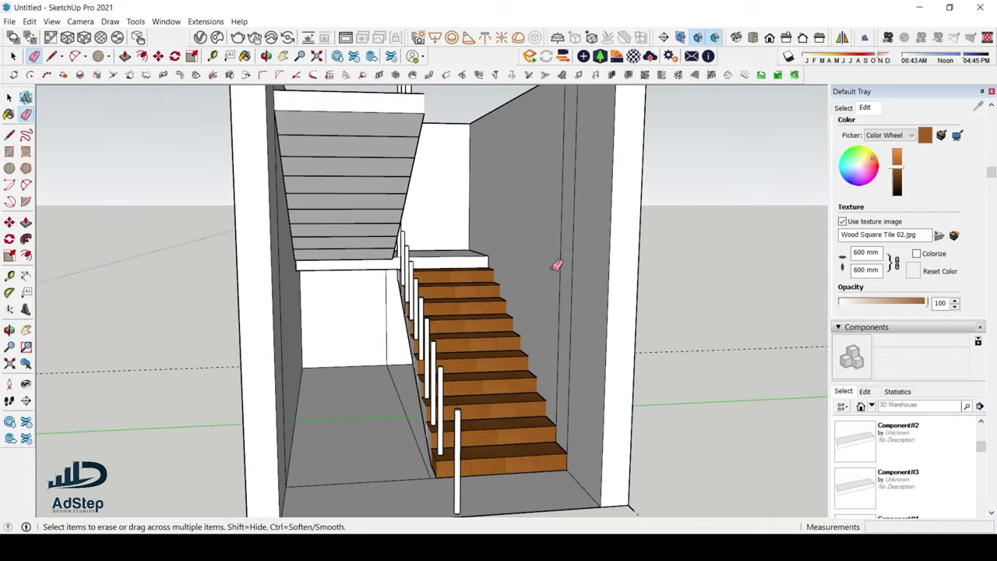
{"action": "left_click", "coordinate": [567, 272]}
{"action": "left_click", "coordinate": [574, 272]}
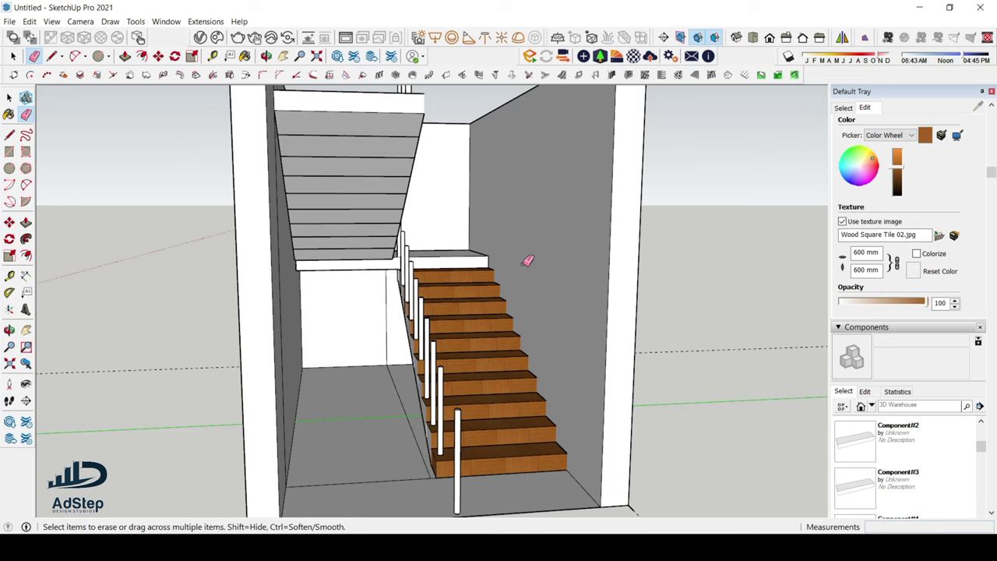
{"action": "scroll", "coordinate": [448, 295], "scroll_direction": "down", "scroll_amount": 3}
{"action": "scroll", "coordinate": [424, 305], "scroll_direction": "up", "scroll_amount": 3}
{"action": "scroll", "coordinate": [414, 300], "scroll_direction": "down", "scroll_amount": 3}
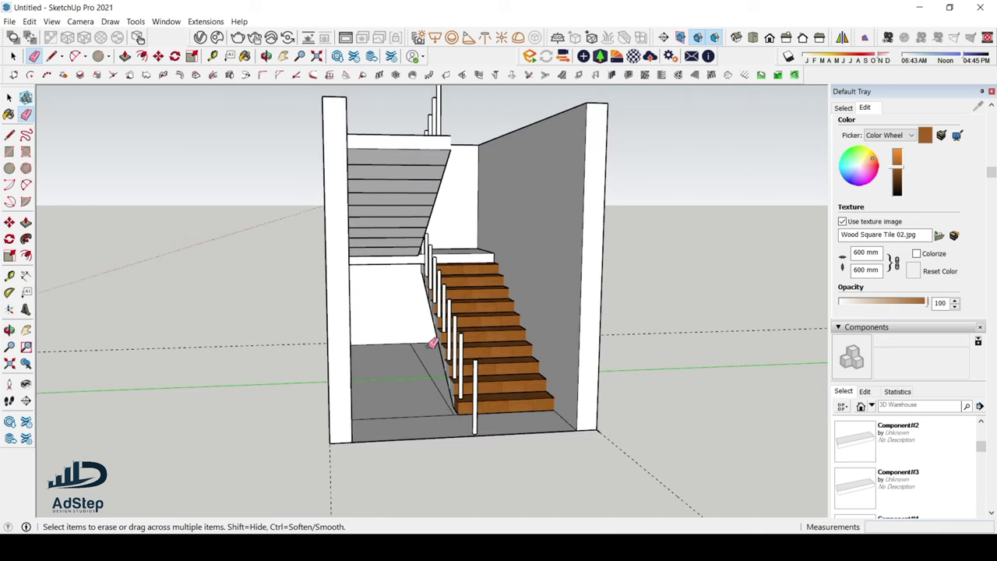
{"action": "scroll", "coordinate": [434, 358], "scroll_direction": "up", "scroll_amount": 2}
{"action": "middle_click_drag", "start_coordinate": [438, 378], "coordinate": [405, 350]}
{"action": "scroll", "coordinate": [467, 320], "scroll_direction": "up", "scroll_amount": 3}
{"action": "scroll", "coordinate": [463, 318], "scroll_direction": "down", "scroll_amount": 3}
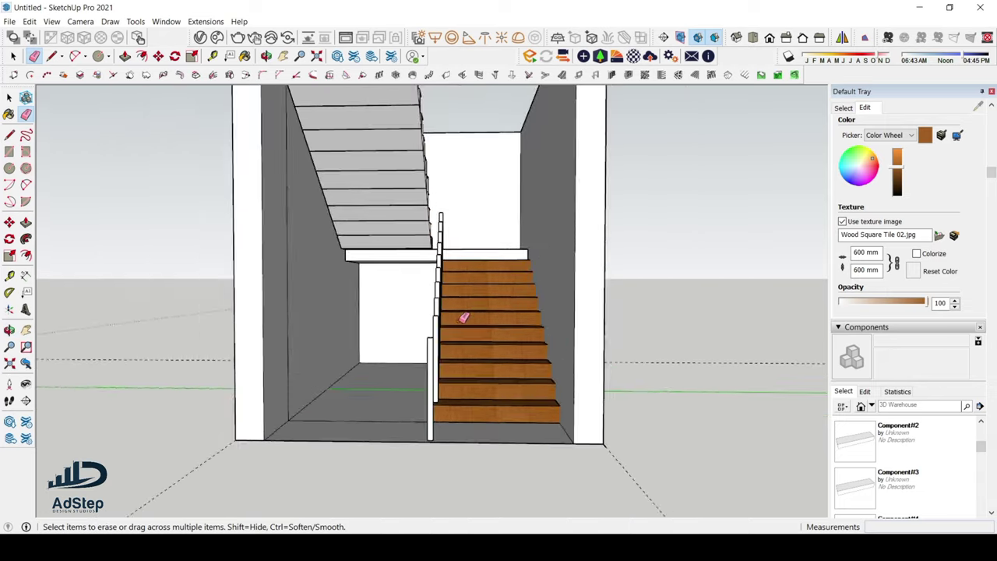
{"action": "middle_click_drag", "start_coordinate": [462, 318], "coordinate": [455, 327]}
{"action": "scroll", "coordinate": [448, 316], "scroll_direction": "up", "scroll_amount": 2}
{"action": "key", "text": "e"}
{"action": "scroll", "coordinate": [478, 296], "scroll_direction": "down", "scroll_amount": 3}
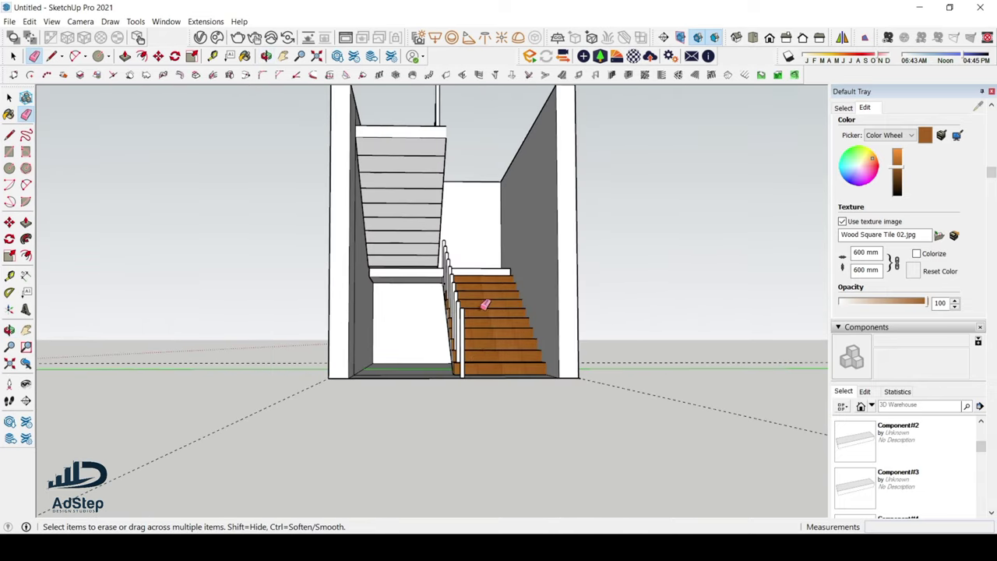
{"action": "middle_click_drag", "start_coordinate": [436, 367], "coordinate": [403, 352]}
{"action": "scroll", "coordinate": [404, 350], "scroll_direction": "up", "scroll_amount": 3}
{"action": "scroll", "coordinate": [423, 278], "scroll_direction": "down", "scroll_amount": 3}
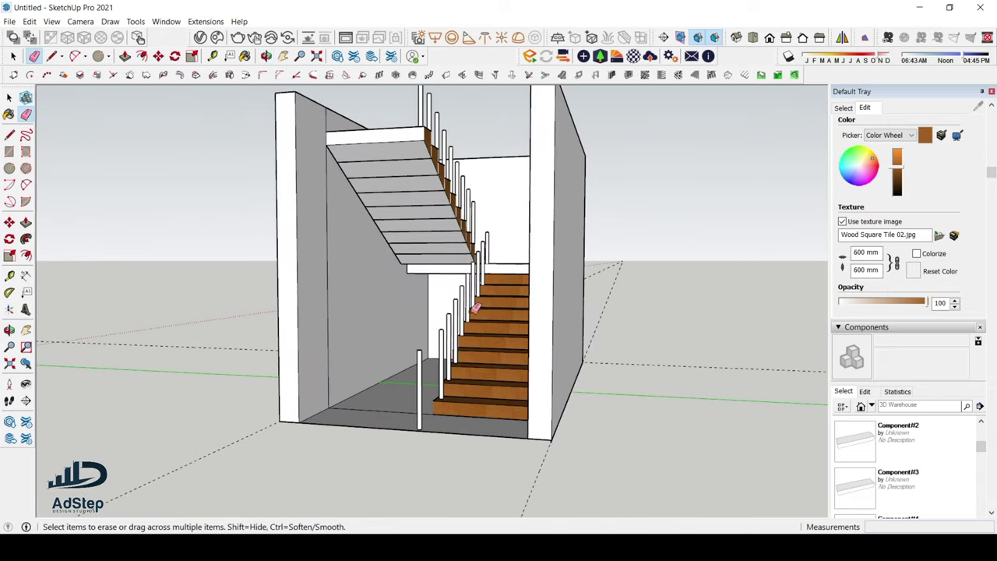
{"action": "mouse_move", "coordinate": [422, 278]}
{"action": "middle_mouse_down"}
{"action": "mouse_move", "coordinate": [476, 405]}
{"action": "mouse_move", "coordinate": [474, 461]}
{"action": "mouse_move", "coordinate": [492, 451]}
{"action": "middle_mouse_up"}
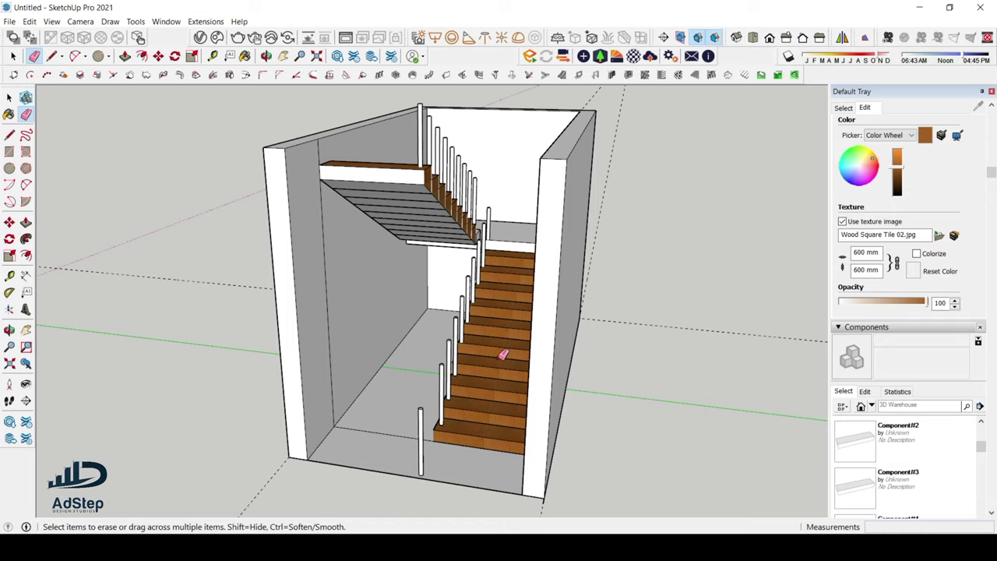
{"action": "scroll", "coordinate": [480, 349], "scroll_direction": "up", "scroll_amount": 3}
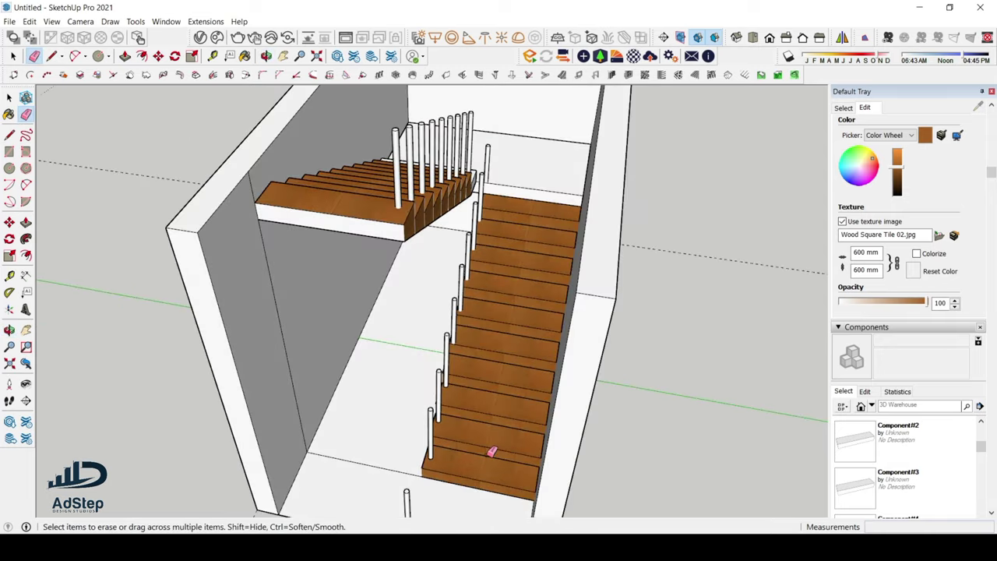
{"action": "scroll", "coordinate": [460, 359], "scroll_direction": "down", "scroll_amount": 3}
{"action": "mouse_move", "coordinate": [459, 359]}
{"action": "middle_mouse_down"}
{"action": "mouse_move", "coordinate": [374, 345]}
{"action": "mouse_move", "coordinate": [427, 218]}
{"action": "middle_mouse_up"}
{"action": "scroll", "coordinate": [428, 218], "scroll_direction": "up", "scroll_amount": 3}
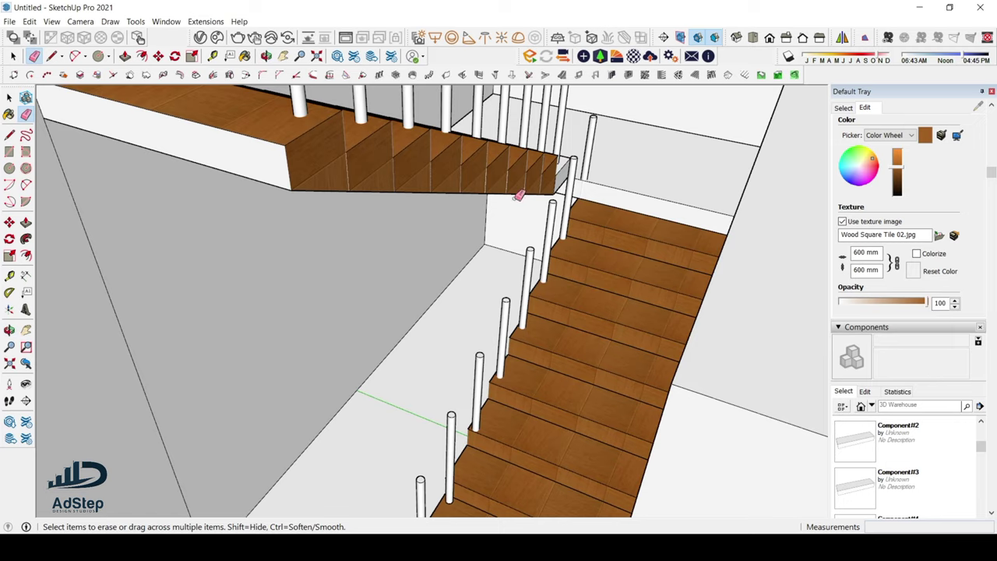
{"action": "scroll", "coordinate": [517, 196], "scroll_direction": "down", "scroll_amount": 4}
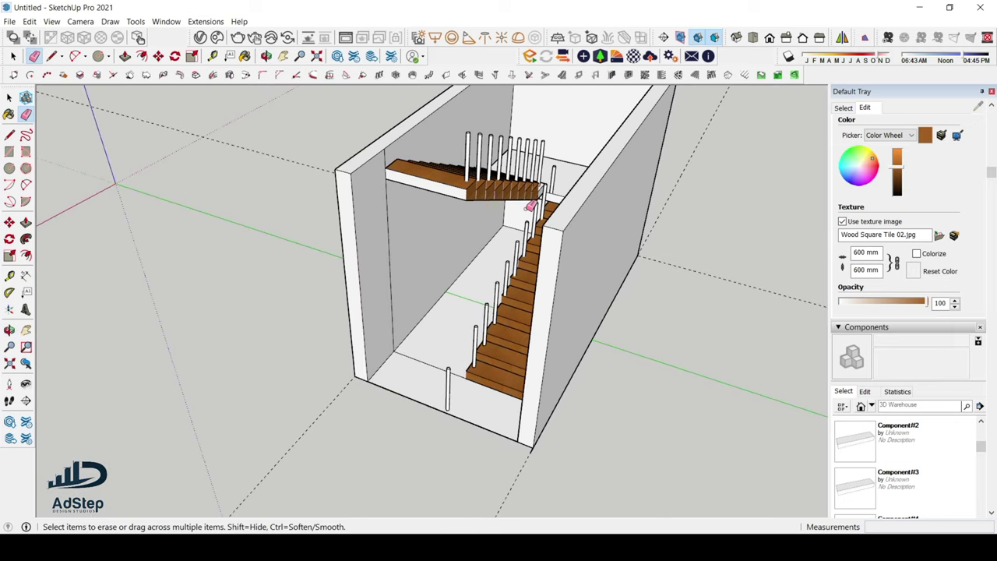
{"action": "scroll", "coordinate": [516, 191], "scroll_direction": "up", "scroll_amount": 2}
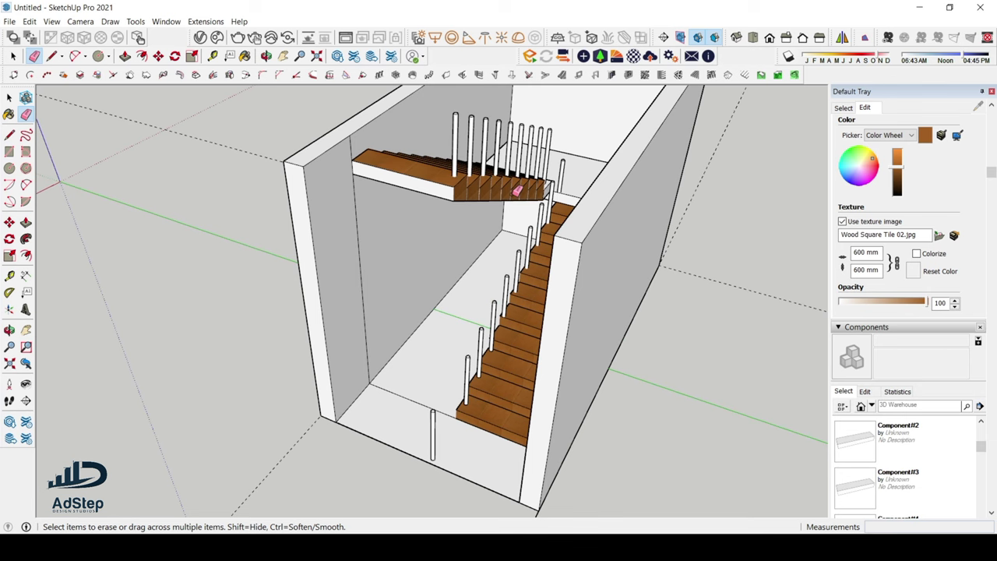
{"action": "scroll", "coordinate": [516, 228], "scroll_direction": "down", "scroll_amount": 3}
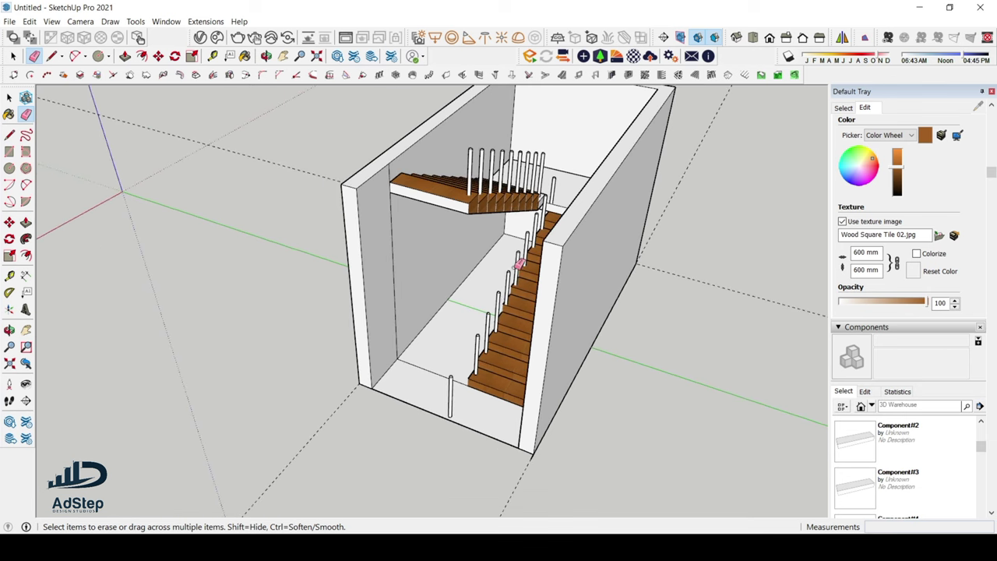
{"action": "middle_click_drag", "start_coordinate": [497, 304], "coordinate": [550, 156]}
{"action": "scroll", "coordinate": [530, 178], "scroll_direction": "up", "scroll_amount": 2}
{"action": "scroll", "coordinate": [496, 249], "scroll_direction": "down", "scroll_amount": 3}
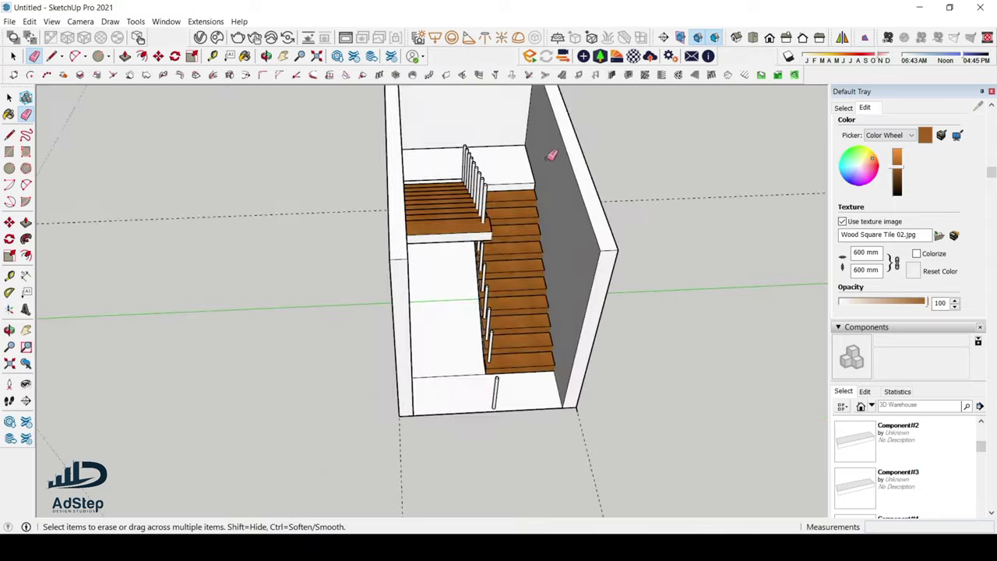
{"action": "scroll", "coordinate": [487, 182], "scroll_direction": "up", "scroll_amount": 5}
Step: Enter the landing group for editing and select its top face
{"action": "key", "text": "space"}
{"action": "left_click", "coordinate": [483, 200]}
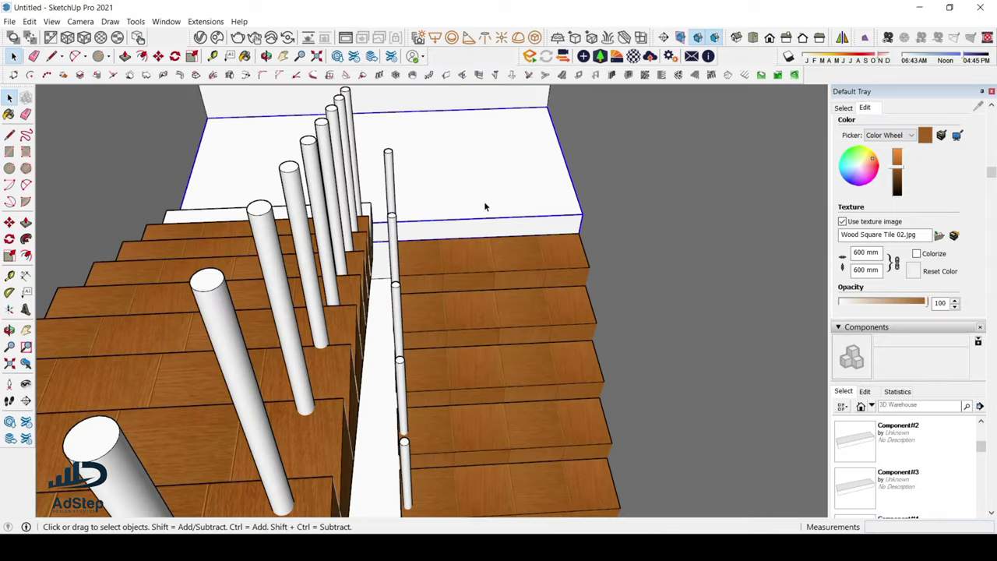
{"action": "double_click", "coordinate": [484, 201]}
{"action": "left_click", "coordinate": [485, 203]}
{"action": "middle_click_drag", "start_coordinate": [487, 204], "coordinate": [569, 206]}
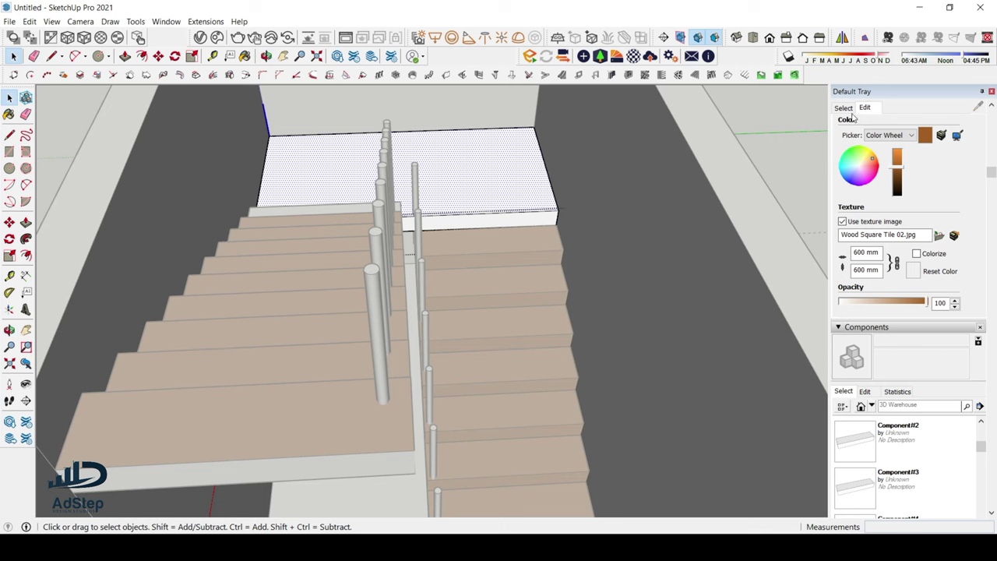
Step: Paint the landing's top and front faces with the blue-gray Tile material
{"action": "left_click", "coordinate": [843, 107]}
{"action": "left_click", "coordinate": [919, 152]}
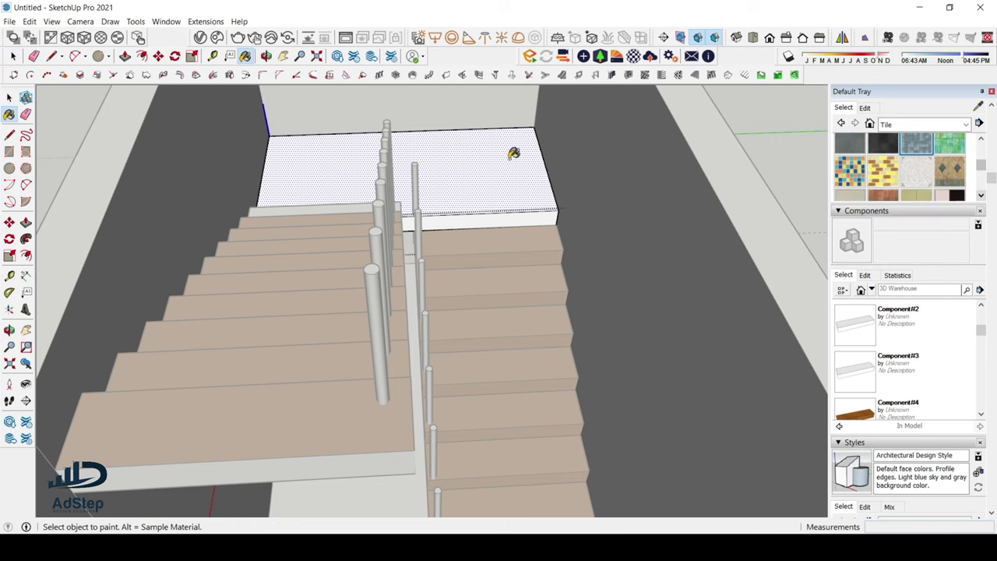
{"action": "left_click", "coordinate": [481, 164]}
{"action": "mouse_move", "coordinate": [481, 164]}
{"action": "middle_mouse_down"}
{"action": "mouse_move", "coordinate": [541, 214]}
{"action": "mouse_move", "coordinate": [507, 218]}
{"action": "mouse_move", "coordinate": [474, 151]}
{"action": "middle_mouse_up"}
{"action": "left_click", "coordinate": [541, 214]}
{"action": "scroll", "coordinate": [534, 216], "scroll_direction": "down", "scroll_amount": 5}
{"action": "scroll", "coordinate": [518, 235], "scroll_direction": "up", "scroll_amount": 3}
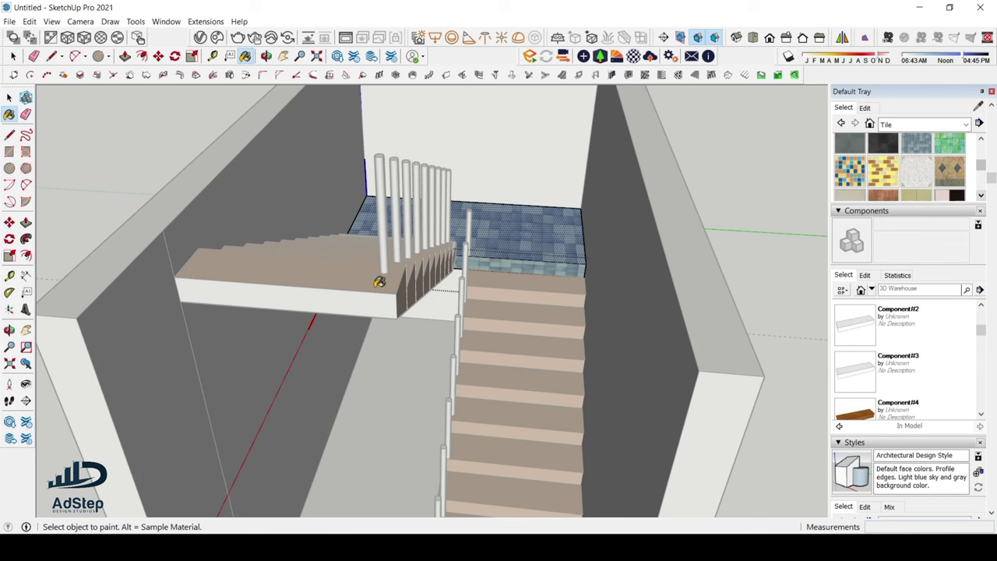
{"action": "scroll", "coordinate": [379, 282], "scroll_direction": "down", "scroll_amount": 6}
{"action": "middle_click_drag", "start_coordinate": [366, 281], "coordinate": [425, 235]}
{"action": "scroll", "coordinate": [428, 239], "scroll_direction": "up", "scroll_amount": 3}
{"action": "scroll", "coordinate": [315, 203], "scroll_direction": "up", "scroll_amount": 2}
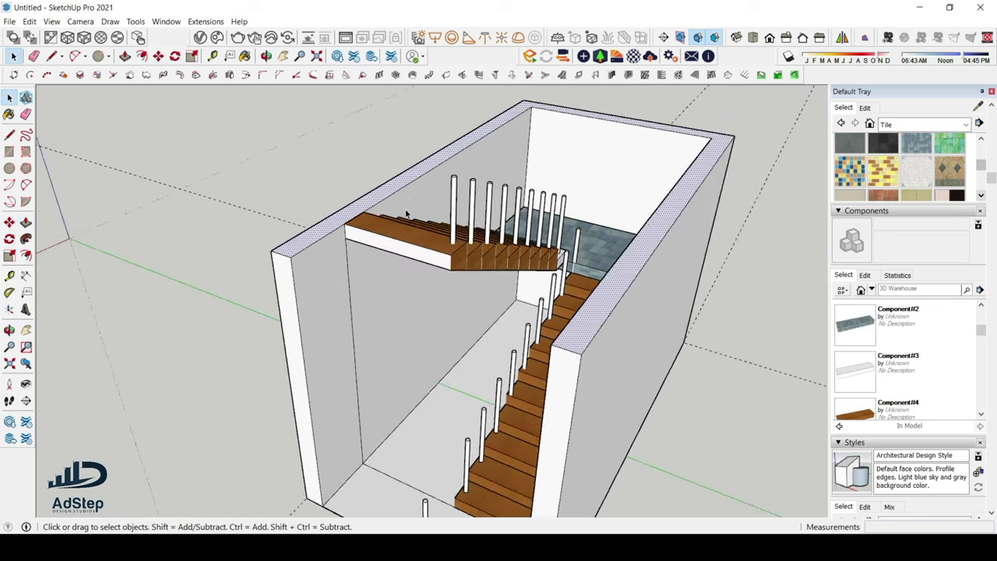
{"action": "scroll", "coordinate": [405, 214], "scroll_direction": "down", "scroll_amount": 5}
{"action": "middle_click_drag", "start_coordinate": [373, 257], "coordinate": [343, 298]}
{"action": "scroll", "coordinate": [394, 223], "scroll_direction": "up", "scroll_amount": 5}
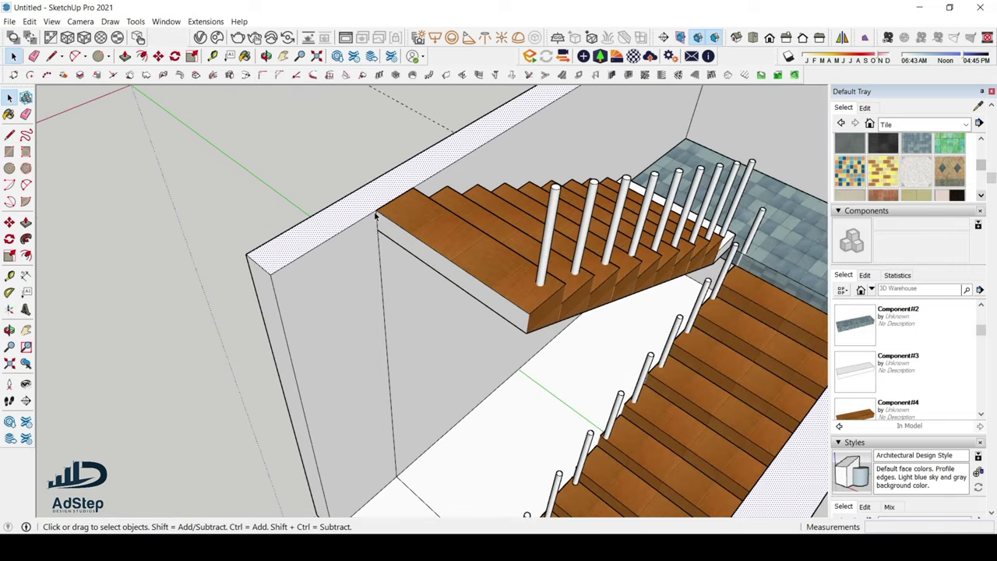
{"action": "scroll", "coordinate": [391, 167], "scroll_direction": "down", "scroll_amount": 3}
{"action": "scroll", "coordinate": [393, 164], "scroll_direction": "down", "scroll_amount": 2}
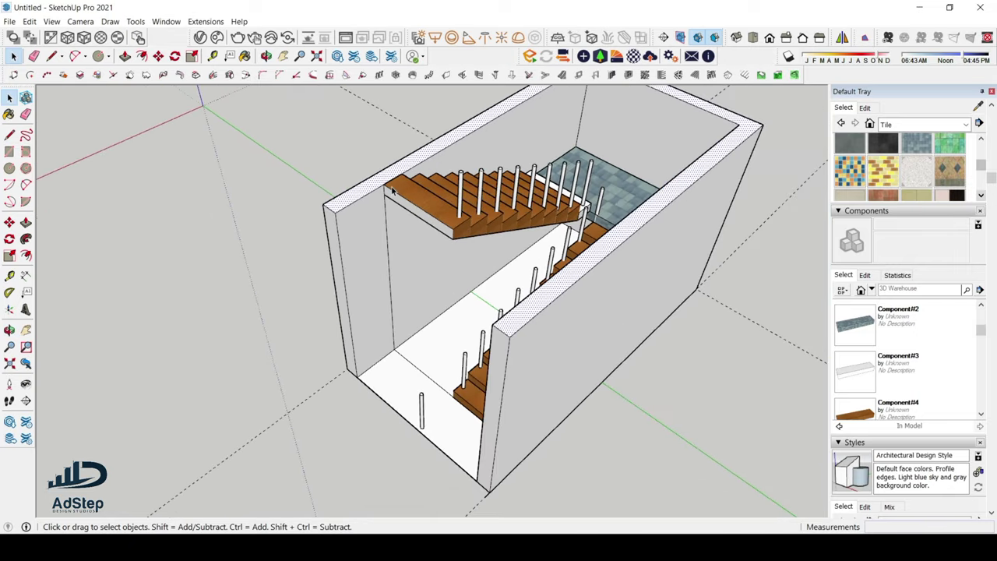
{"action": "scroll", "coordinate": [381, 191], "scroll_direction": "up", "scroll_amount": 4}
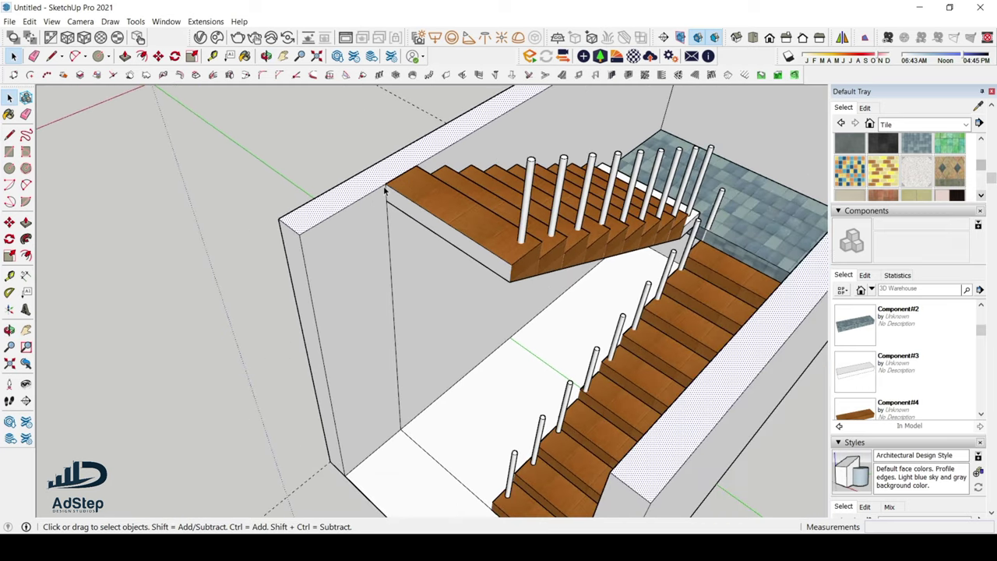
{"action": "scroll", "coordinate": [385, 189], "scroll_direction": "up", "scroll_amount": 3}
{"action": "mouse_move", "coordinate": [392, 183]}
{"action": "middle_mouse_down"}
{"action": "mouse_move", "coordinate": [426, 201]}
{"action": "mouse_move", "coordinate": [361, 190]}
{"action": "middle_mouse_up"}
{"action": "scroll", "coordinate": [372, 172], "scroll_direction": "up", "scroll_amount": 2}
Step: Draw lines from the upper flight's top corner along the blue, red and green axes
{"action": "key", "text": "l"}
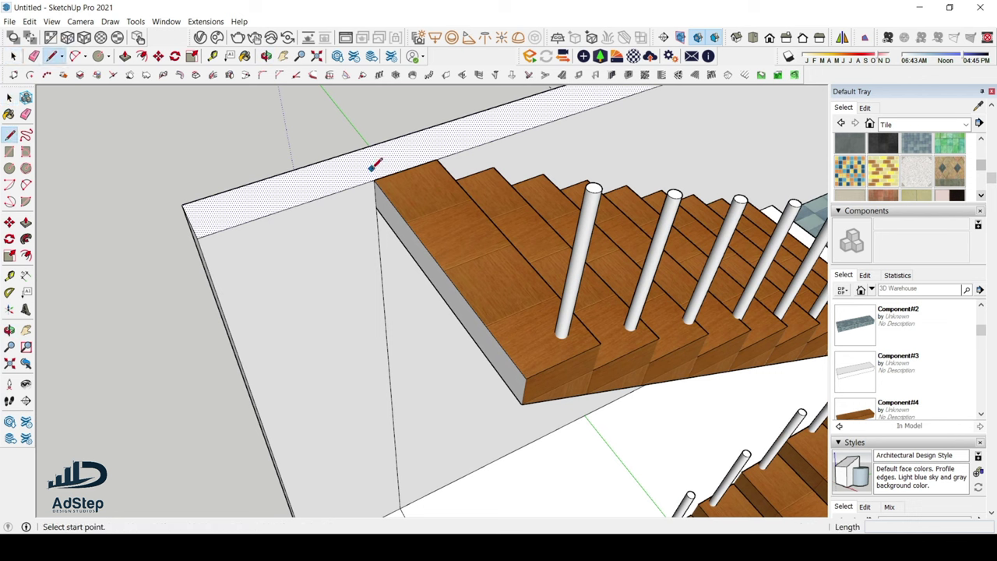
{"action": "left_click", "coordinate": [375, 180]}
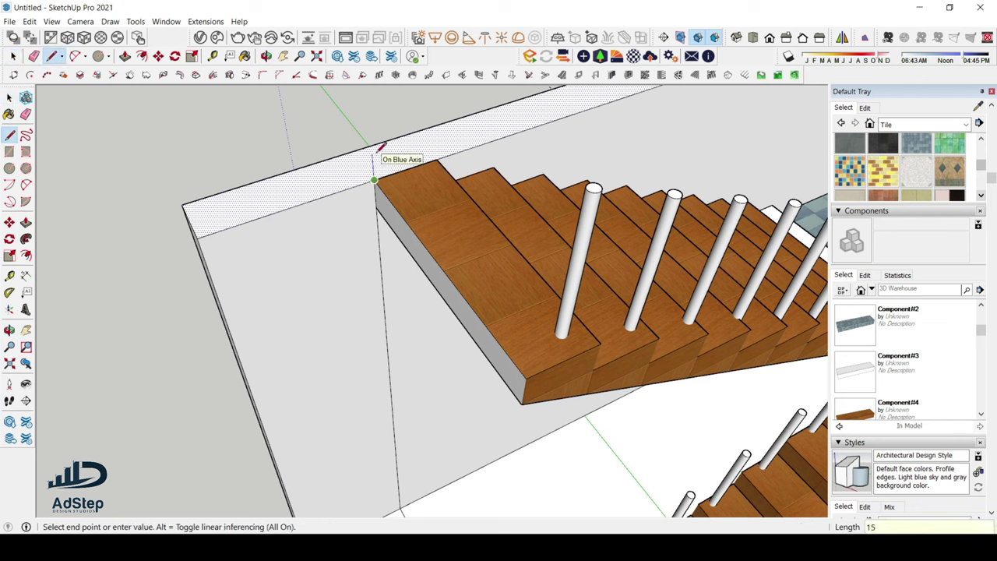
{"action": "left_click", "coordinate": [371, 150]}
{"action": "scroll", "coordinate": [440, 160], "scroll_direction": "down", "scroll_amount": 2}
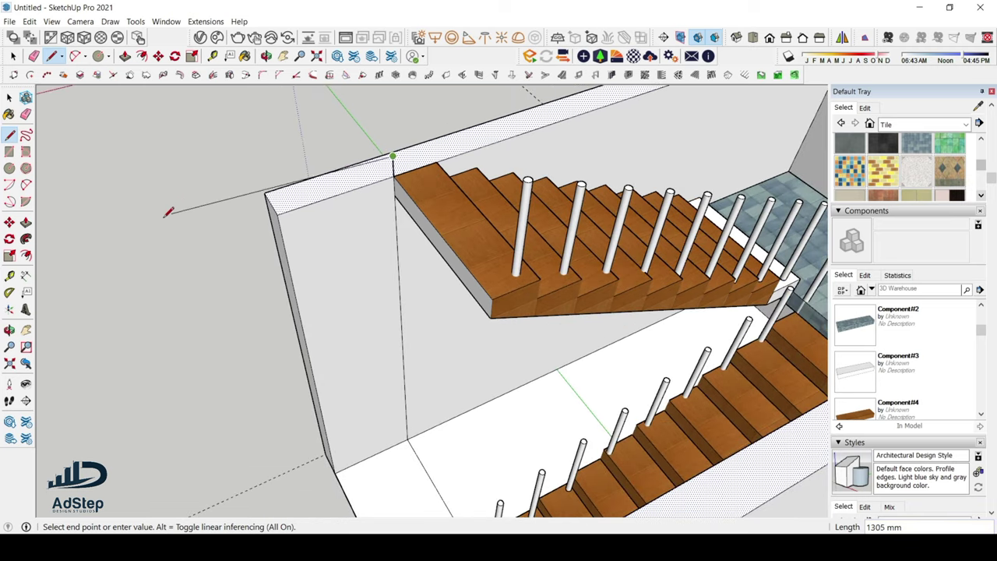
{"action": "left_click", "coordinate": [137, 239]}
{"action": "scroll", "coordinate": [168, 239], "scroll_direction": "down", "scroll_amount": 2}
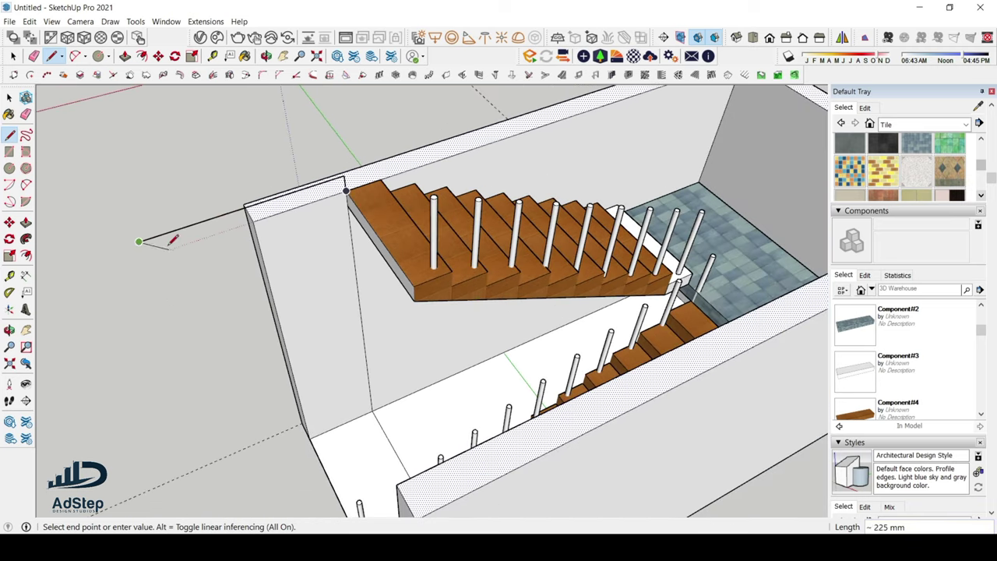
{"action": "left_click", "coordinate": [182, 356]}
{"action": "key", "text": "Escape"}
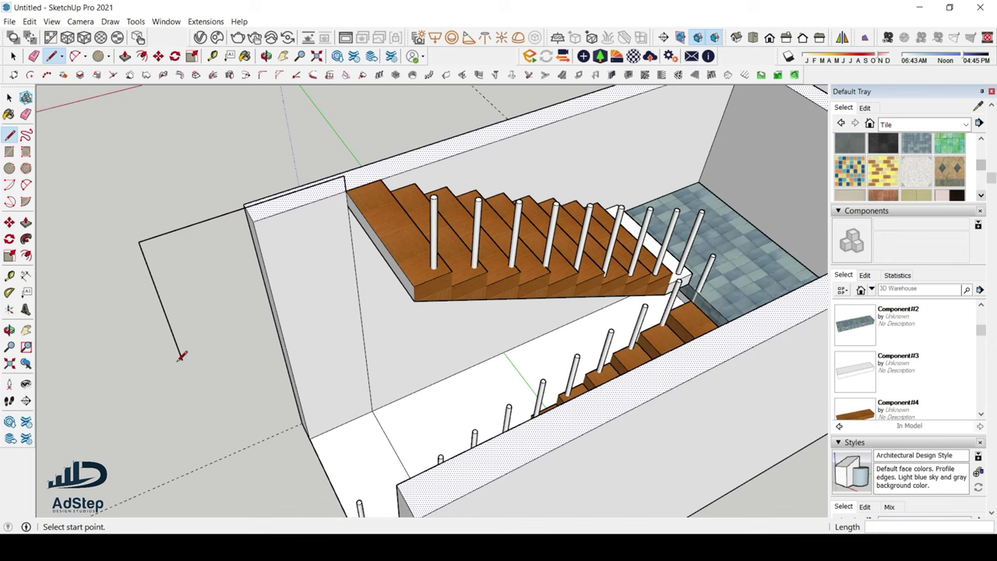
Step: Add the closing edge to form the rectangular face and select it
{"action": "middle_click_drag", "start_coordinate": [217, 299], "coordinate": [345, 200]}
{"action": "left_click", "coordinate": [349, 198]}
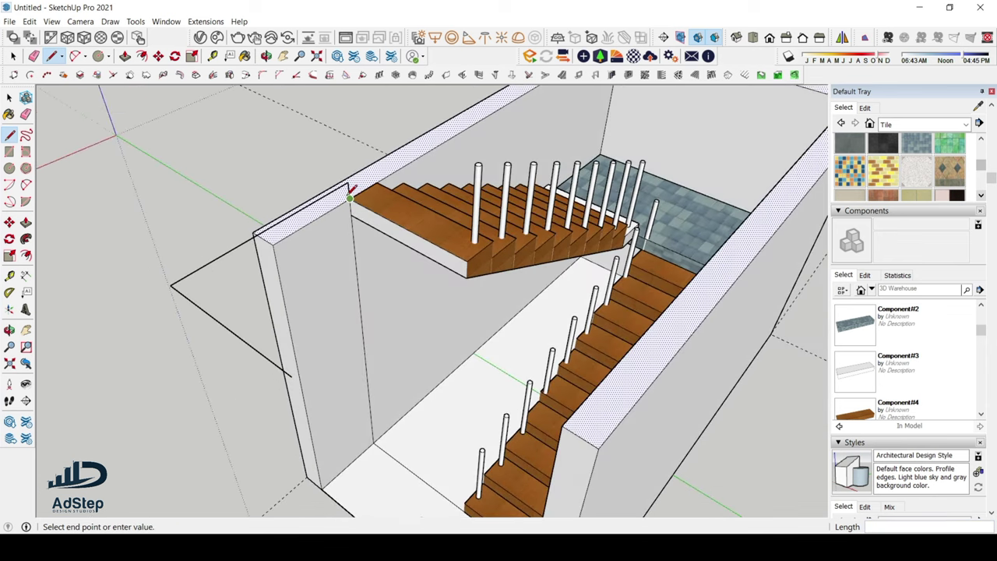
{"action": "key", "text": "Escape"}
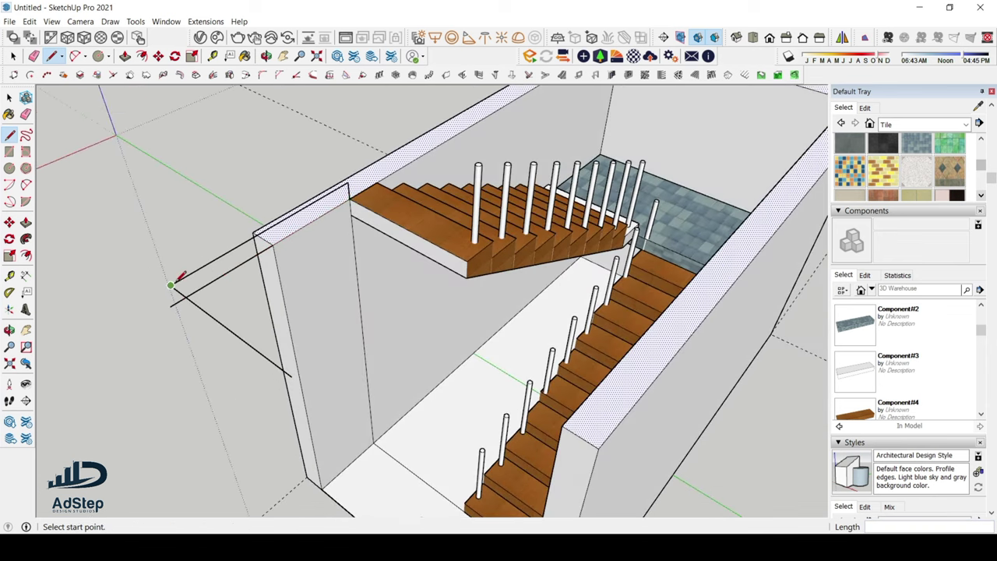
{"action": "left_click", "coordinate": [170, 285]}
{"action": "left_click", "coordinate": [171, 304]}
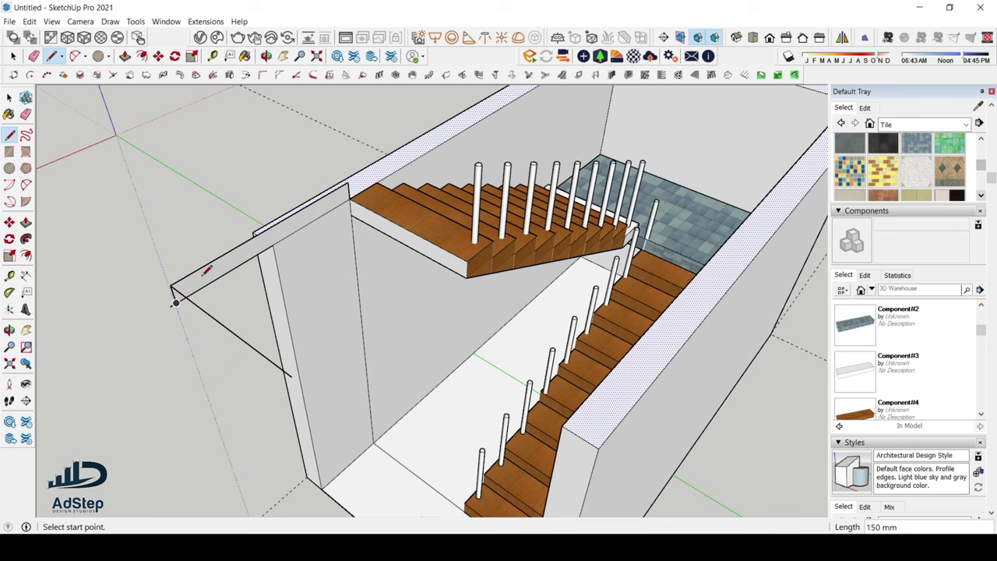
{"action": "key", "text": "space"}
{"action": "left_click", "coordinate": [208, 285]}
Step: Push/Pull the face into a thick slab and extend it across the stairwell's width
{"action": "key", "text": "p"}
{"action": "left_click", "coordinate": [208, 284]}
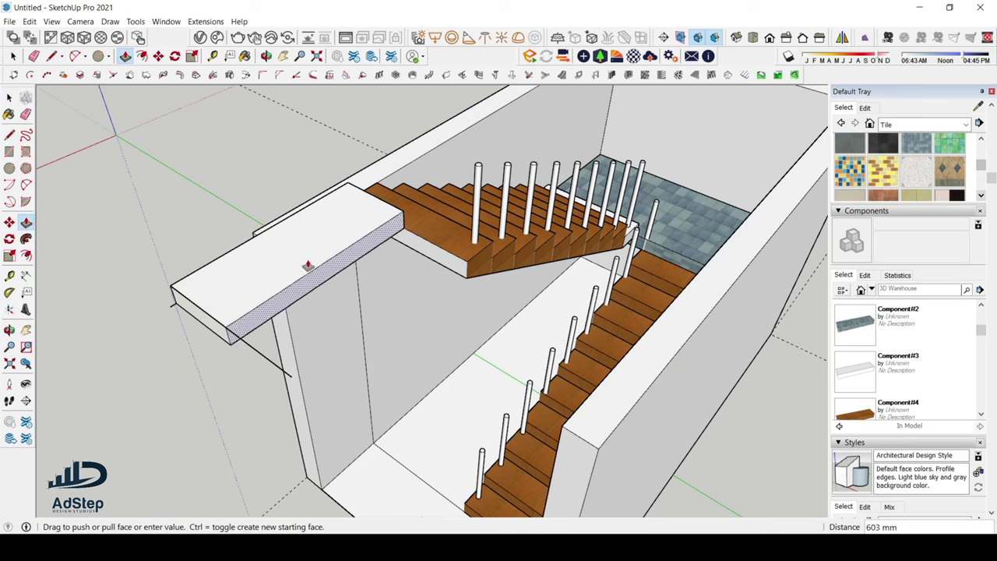
{"action": "middle_click_drag", "start_coordinate": [456, 283], "coordinate": [359, 249]}
{"action": "left_click", "coordinate": [383, 268]}
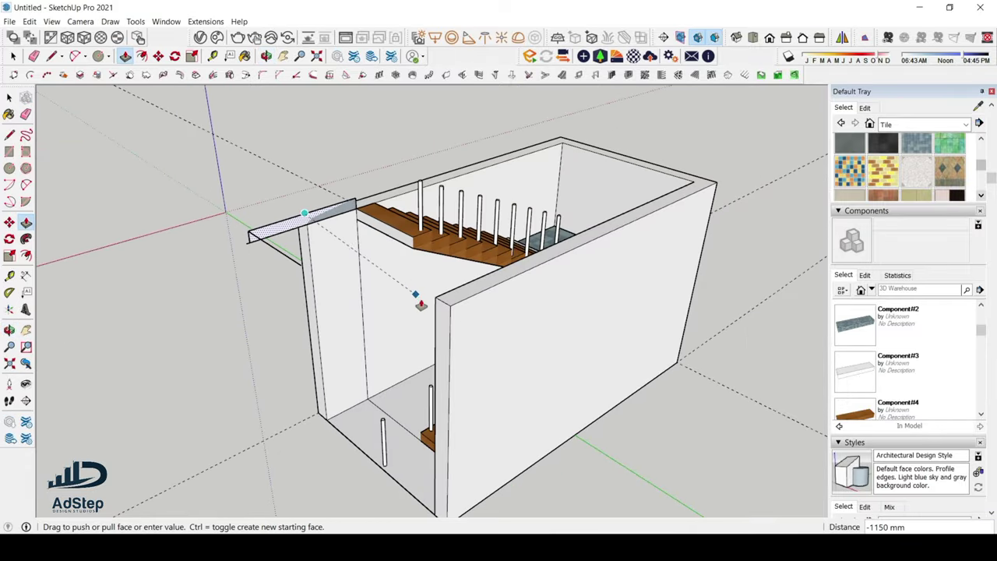
{"action": "left_click", "coordinate": [438, 307]}
{"action": "middle_click_drag", "start_coordinate": [438, 307], "coordinate": [545, 228]}
{"action": "scroll", "coordinate": [419, 327], "scroll_direction": "down", "scroll_amount": 3}
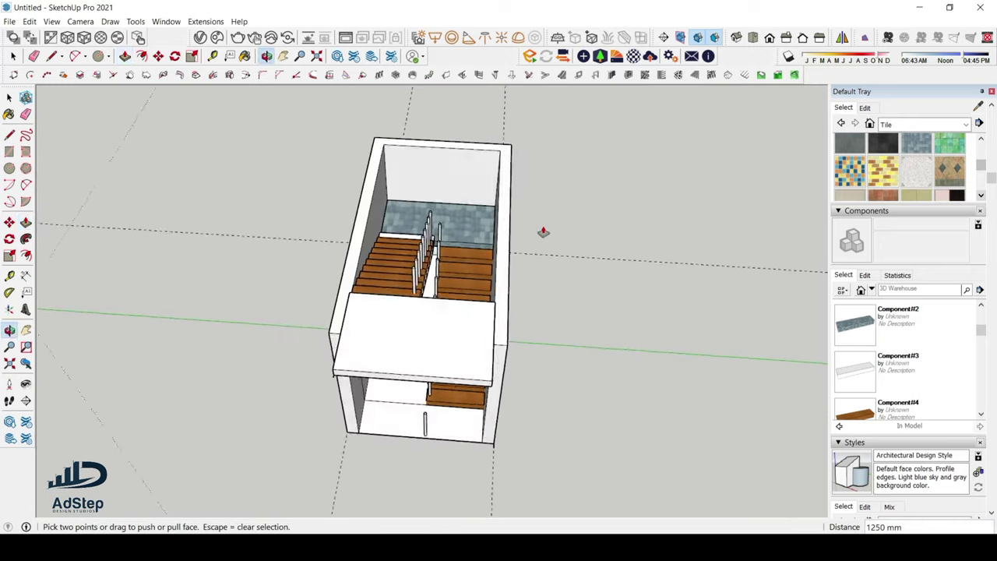
{"action": "scroll", "coordinate": [449, 264], "scroll_direction": "up", "scroll_amount": 3}
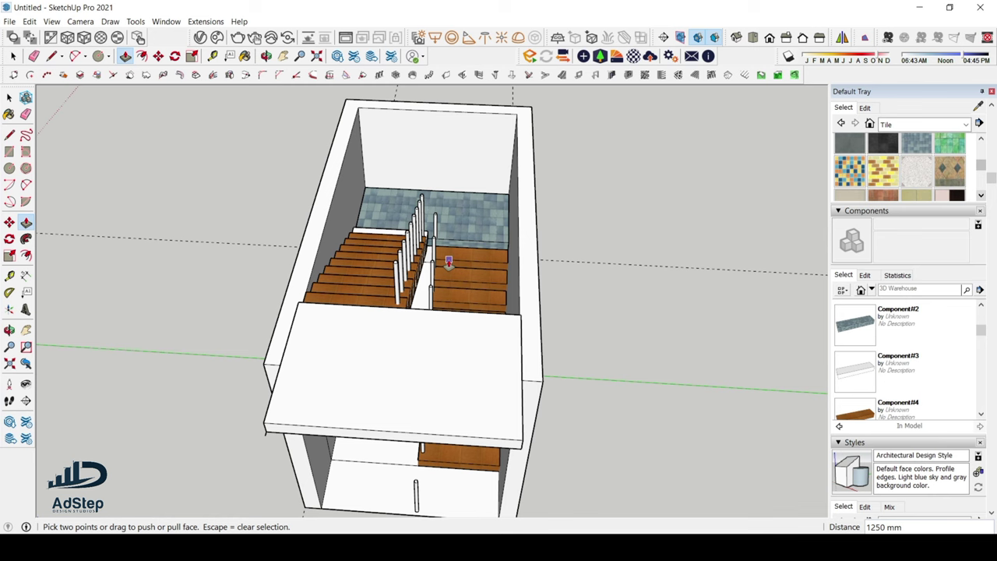
{"action": "scroll", "coordinate": [448, 263], "scroll_direction": "down", "scroll_amount": 5}
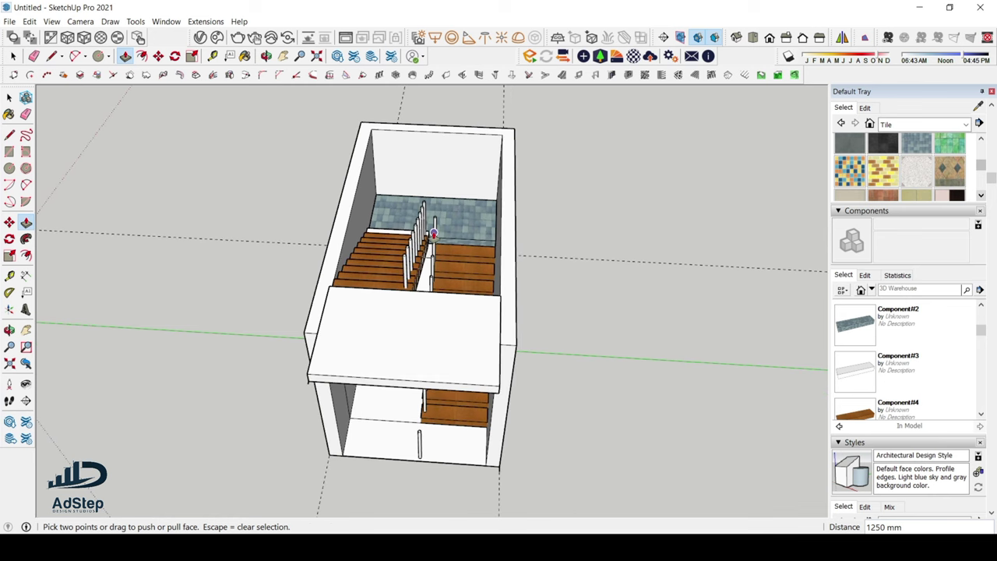
{"action": "middle_click_drag", "start_coordinate": [436, 282], "coordinate": [301, 316]}
{"action": "scroll", "coordinate": [436, 233], "scroll_direction": "up", "scroll_amount": 6}
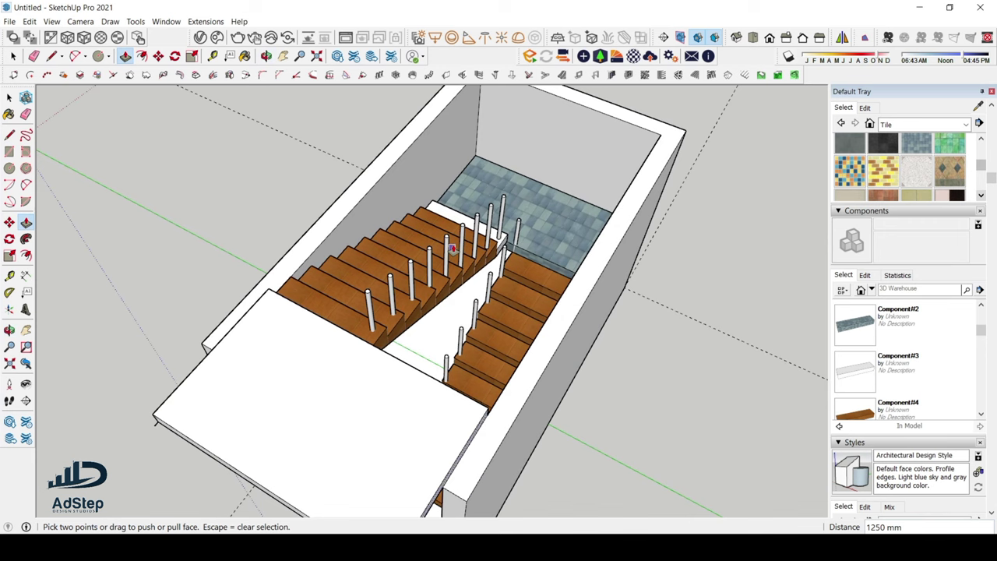
{"action": "scroll", "coordinate": [452, 248], "scroll_direction": "down", "scroll_amount": 3}
{"action": "scroll", "coordinate": [451, 247], "scroll_direction": "up", "scroll_amount": 4}
{"action": "middle_click_drag", "start_coordinate": [451, 247], "coordinate": [473, 300]}
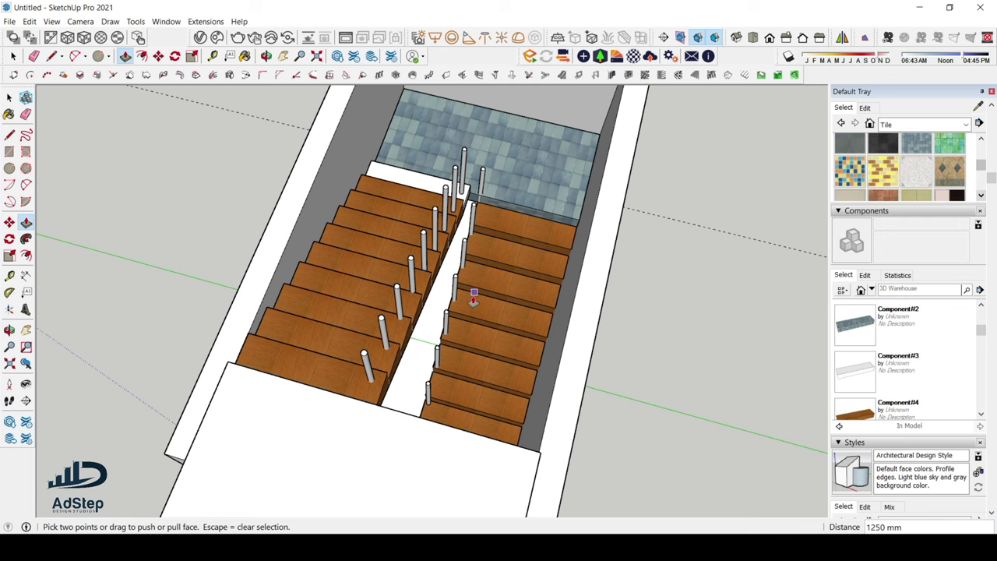
{"action": "scroll", "coordinate": [473, 299], "scroll_direction": "down", "scroll_amount": 6}
{"action": "middle_click_drag", "start_coordinate": [472, 298], "coordinate": [498, 267]}
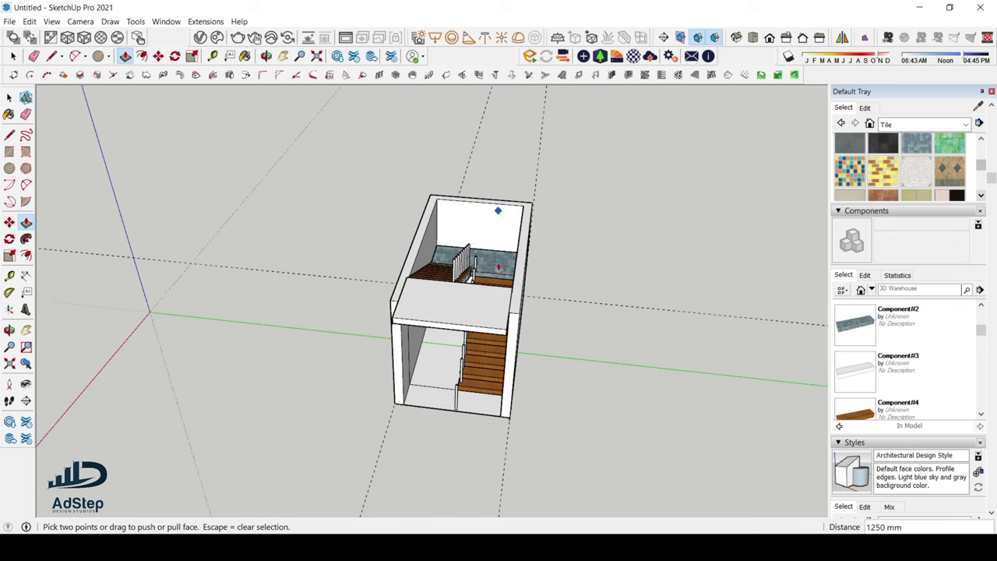
{"action": "scroll", "coordinate": [489, 307], "scroll_direction": "up", "scroll_amount": 5}
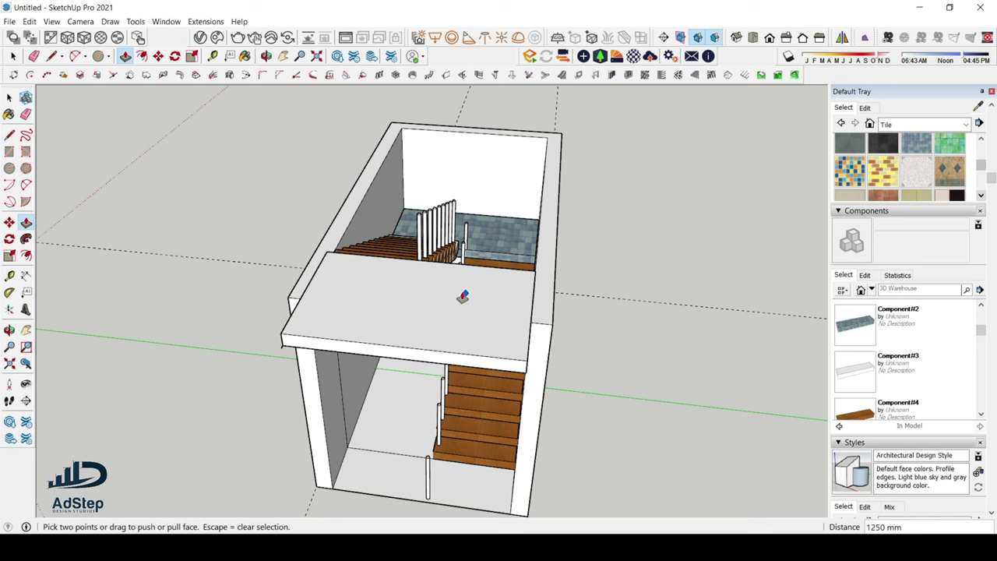
{"action": "scroll", "coordinate": [453, 292], "scroll_direction": "up", "scroll_amount": 2}
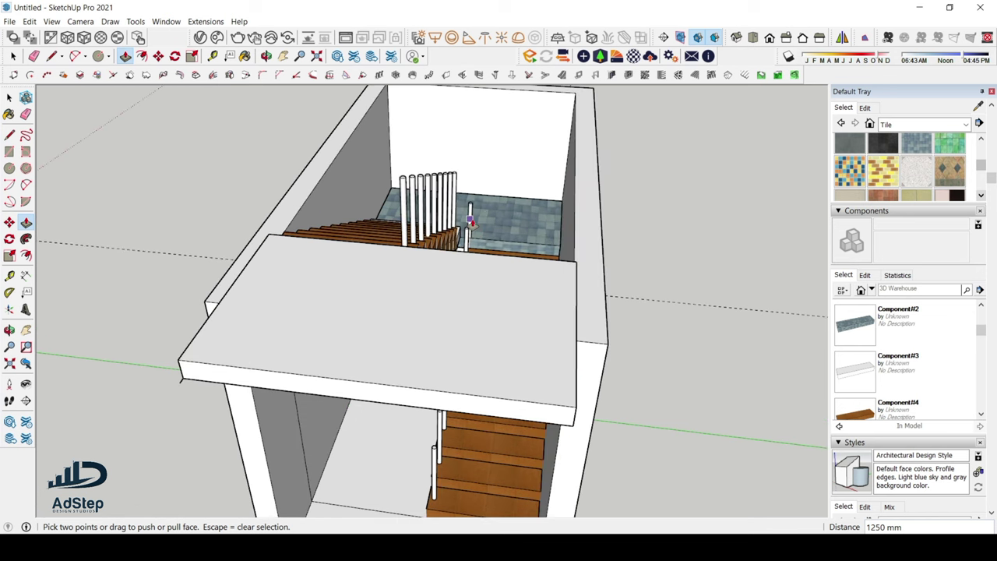